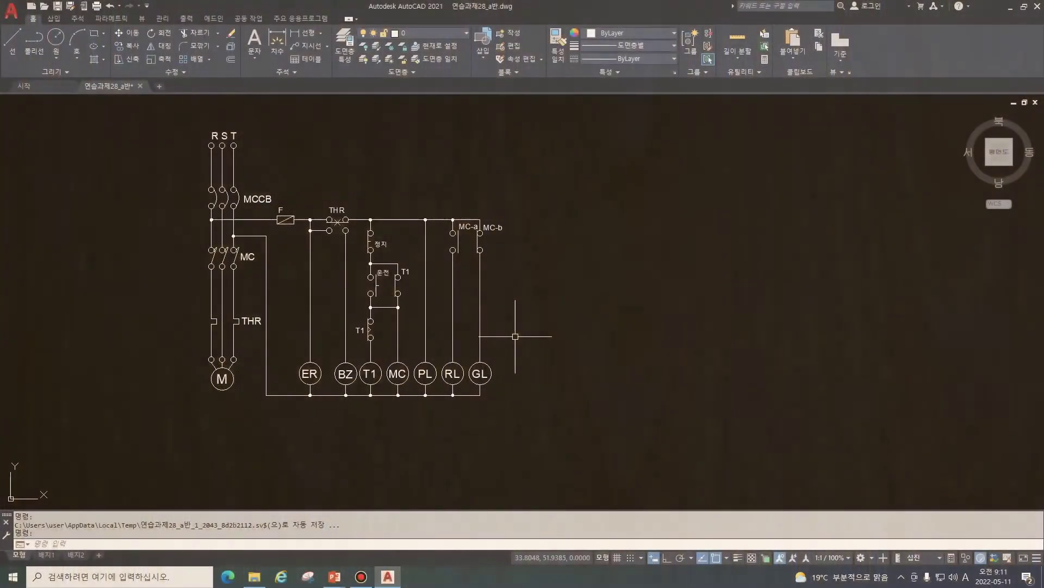
# Step: Draw a 420 × 297 rectangle with its first corner at 0,0
pyautogui.write('rec')
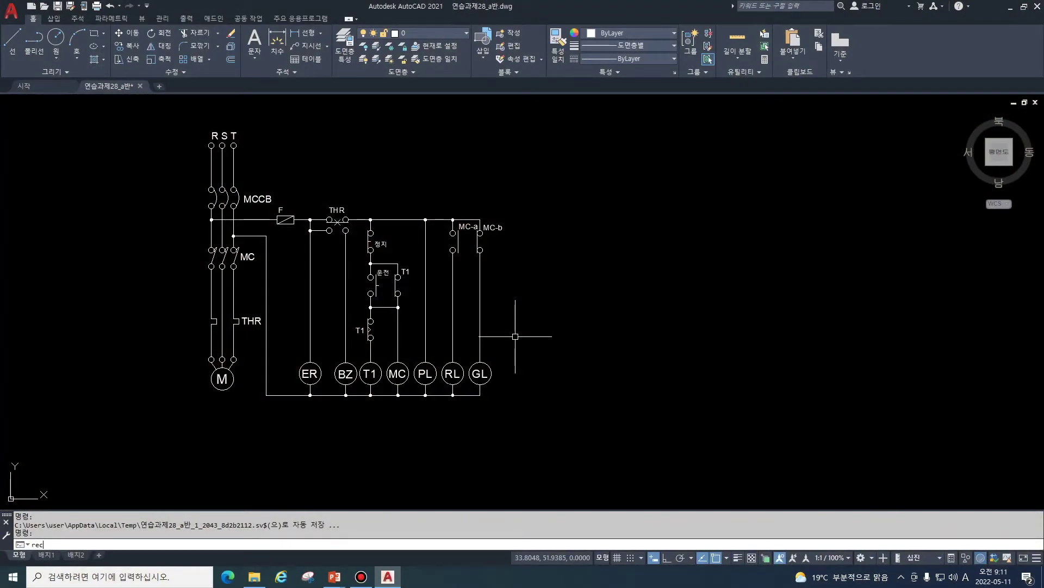
pyautogui.press('Return')
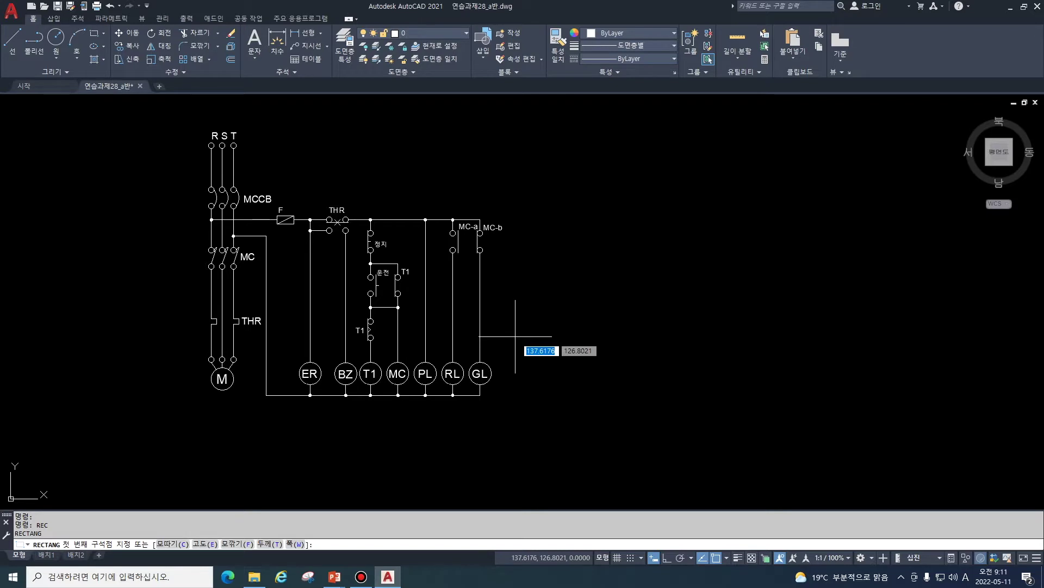
pyautogui.write('0')
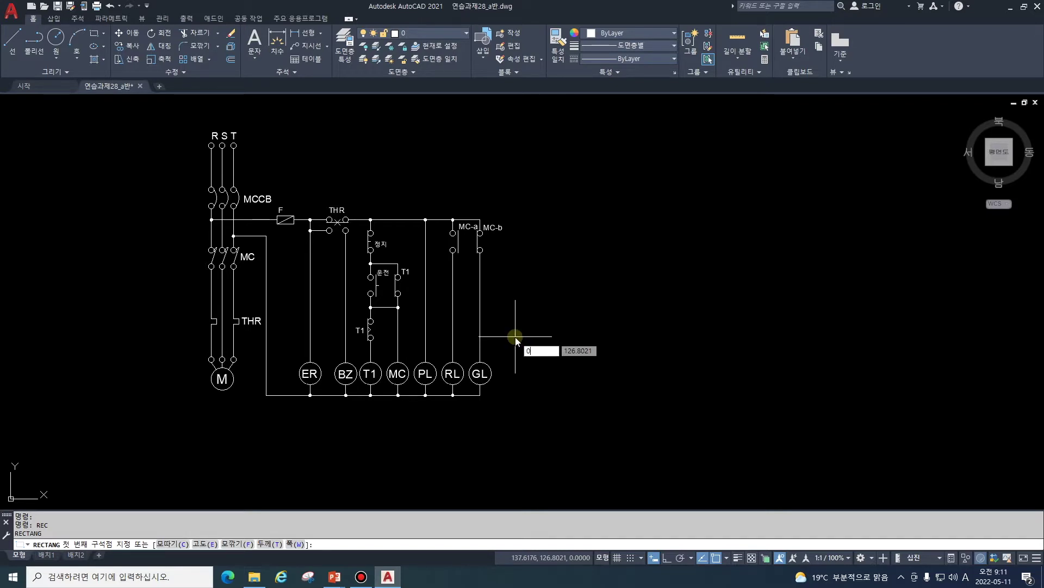
pyautogui.press('Tab')
pyautogui.write('0')
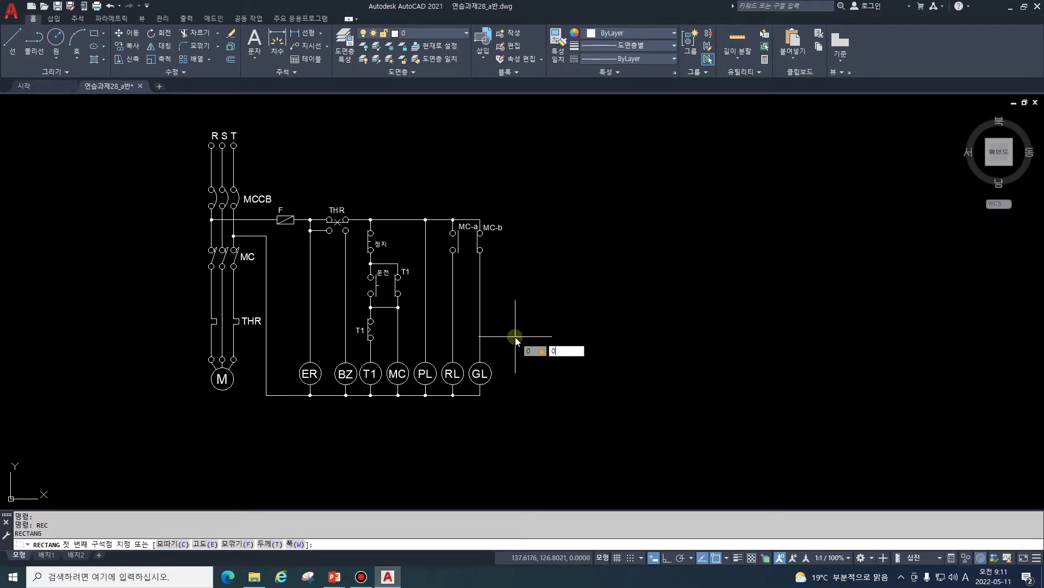
pyautogui.press('Return')
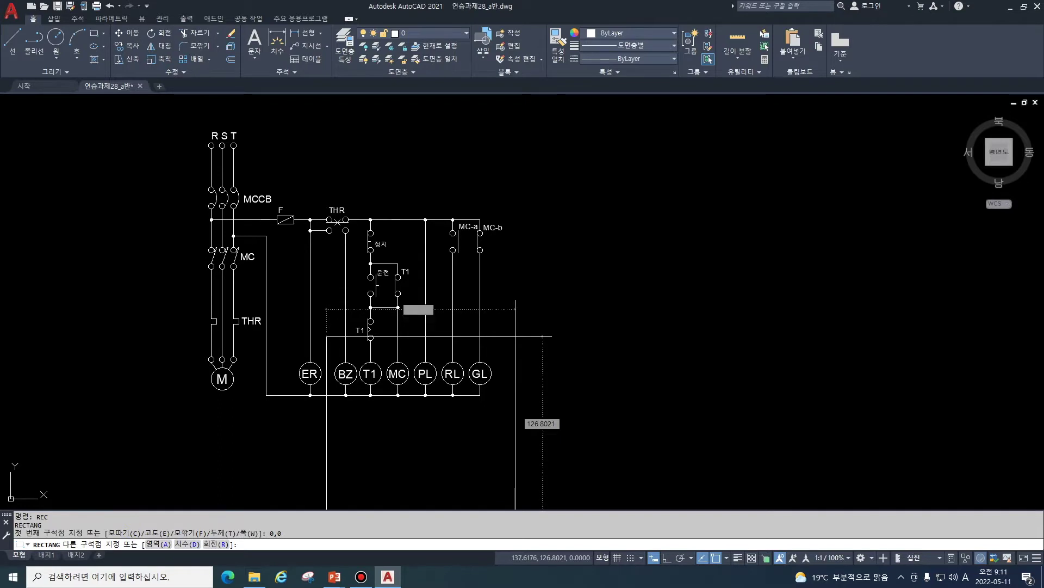
pyautogui.press('Tab')
pyautogui.write('29')
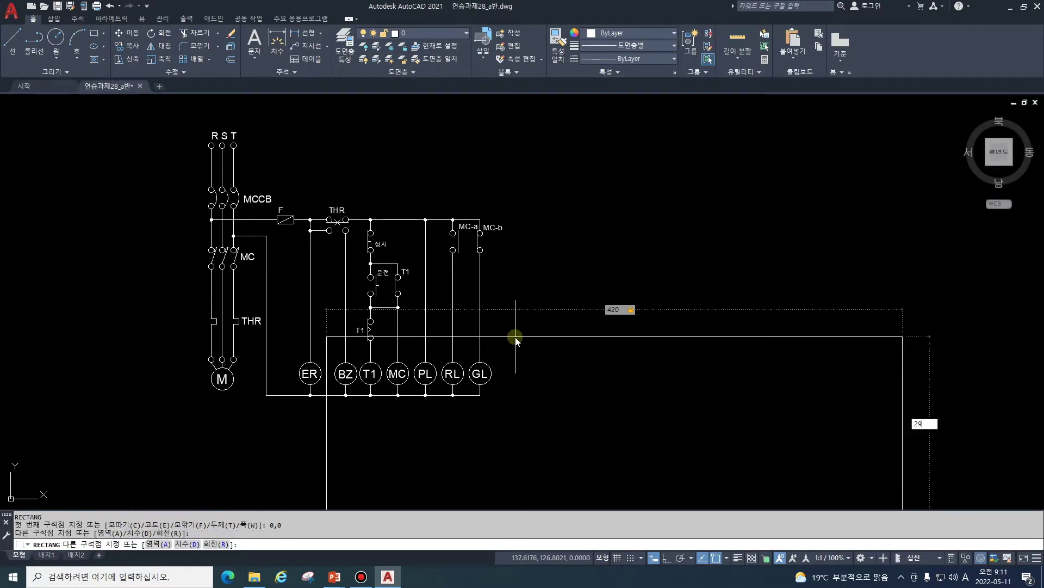
pyautogui.write('7')
pyautogui.press('Return')
pyautogui.scroll(-2, 271, 239)
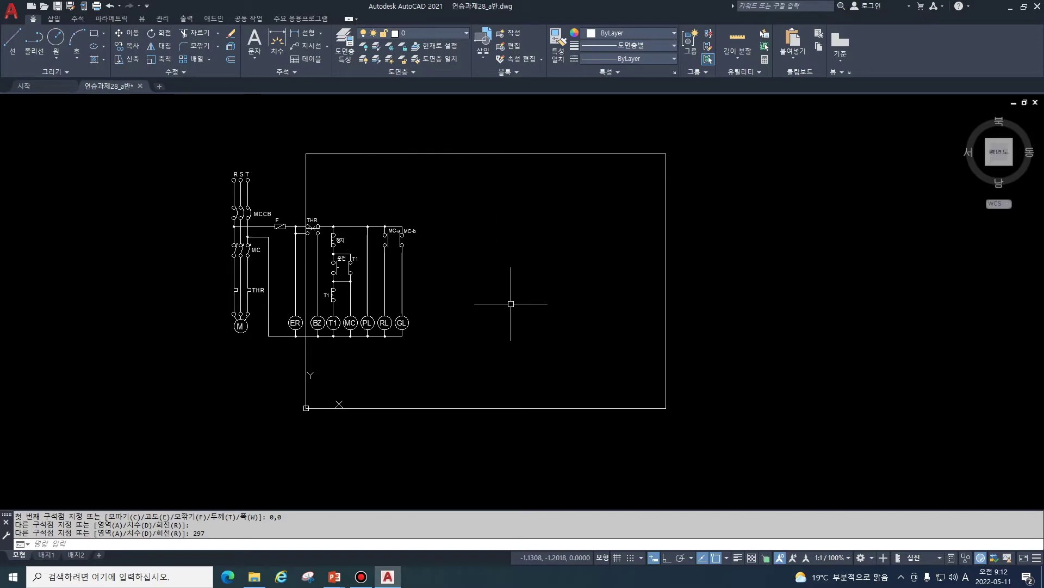
# Step: Enable Grid and Snap, then window-select the circuit and move it into the border
pyautogui.click(617, 557)
pyautogui.click(630, 558)
pyautogui.write('m')
pyautogui.press('Return')
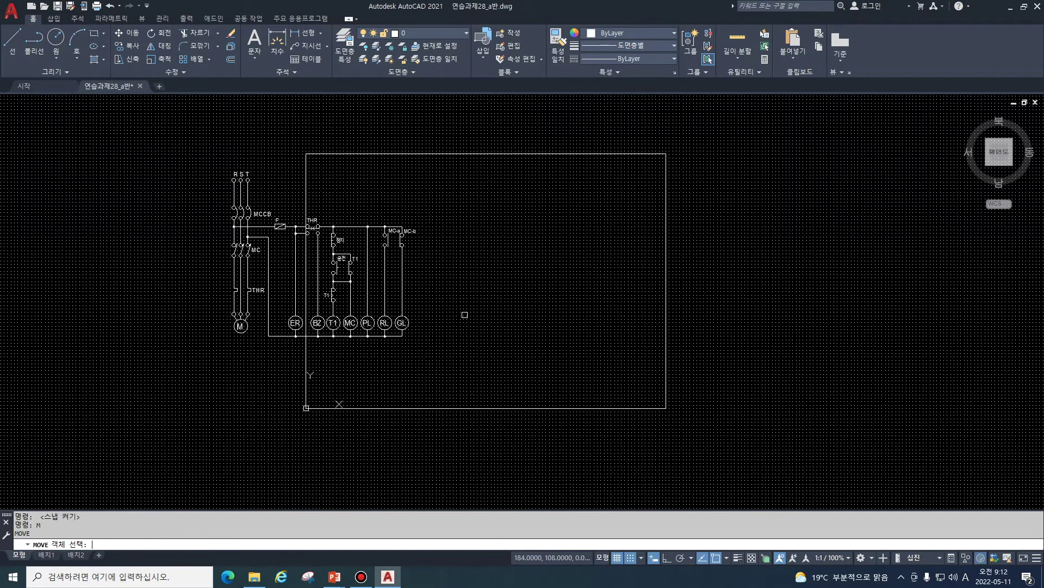
pyautogui.click(207, 153)
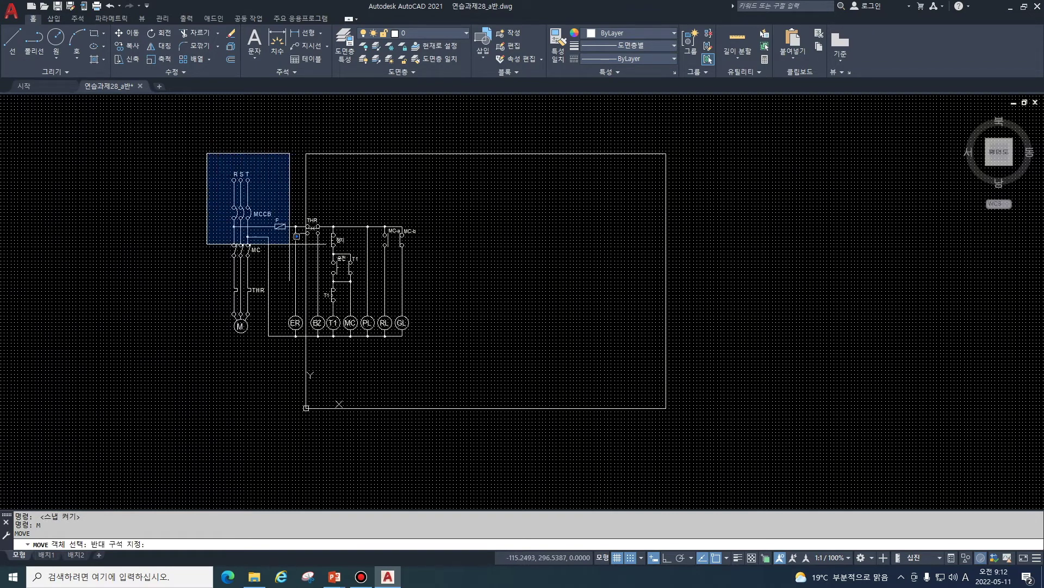
pyautogui.click(449, 366)
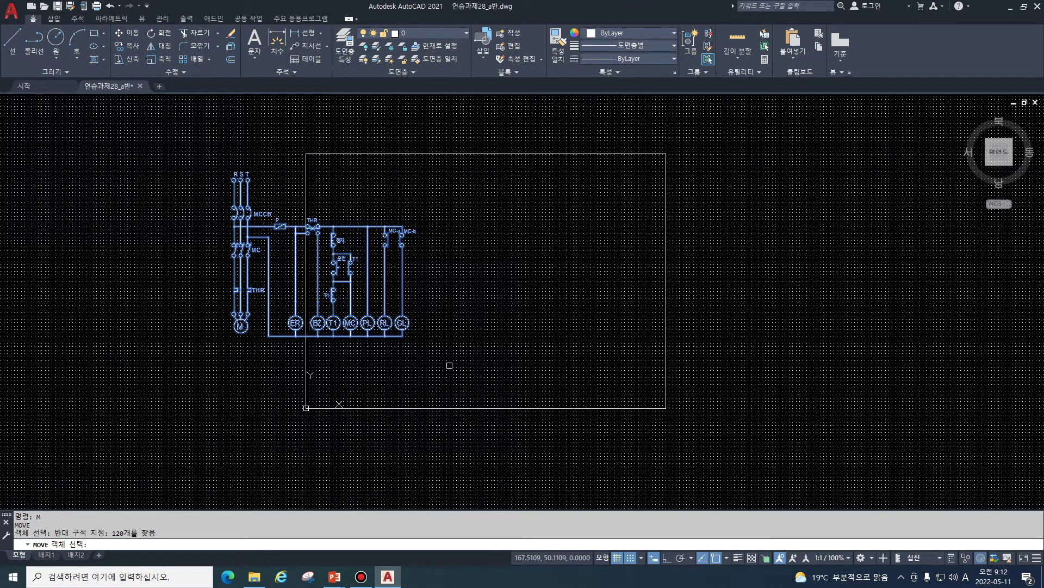
pyautogui.press('Return')
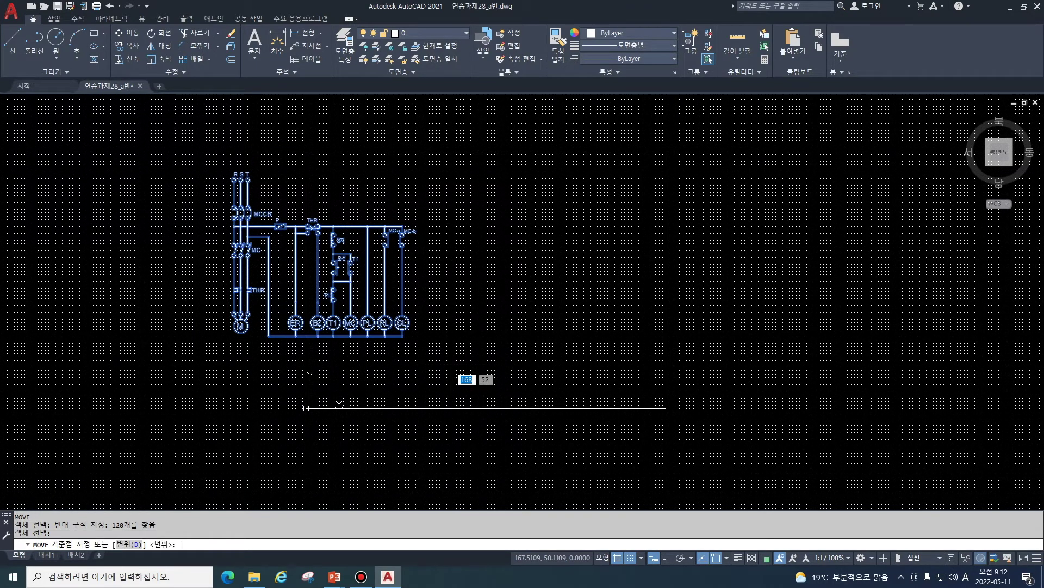
pyautogui.click(285, 264)
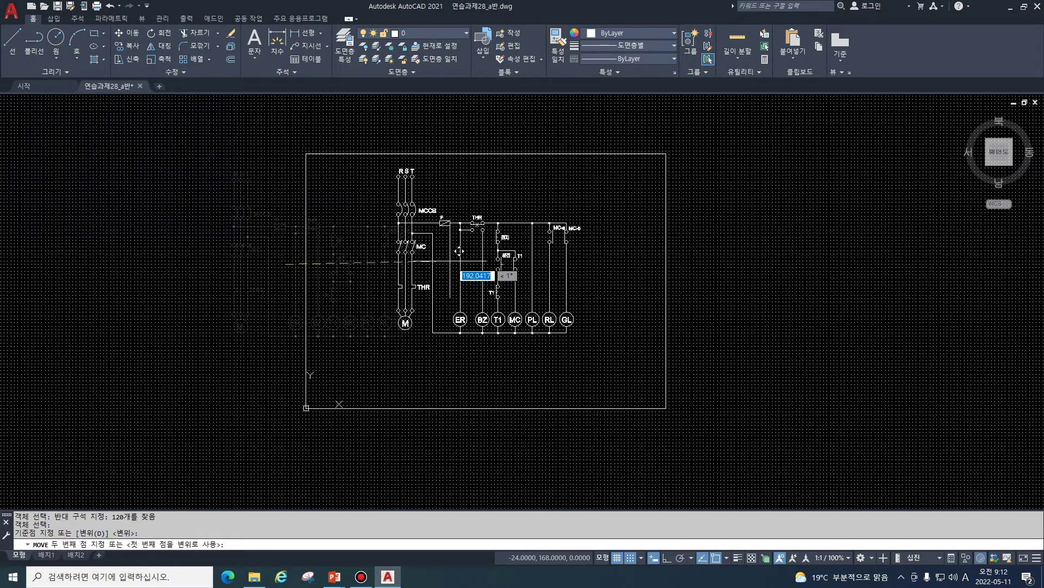
pyautogui.click(462, 251)
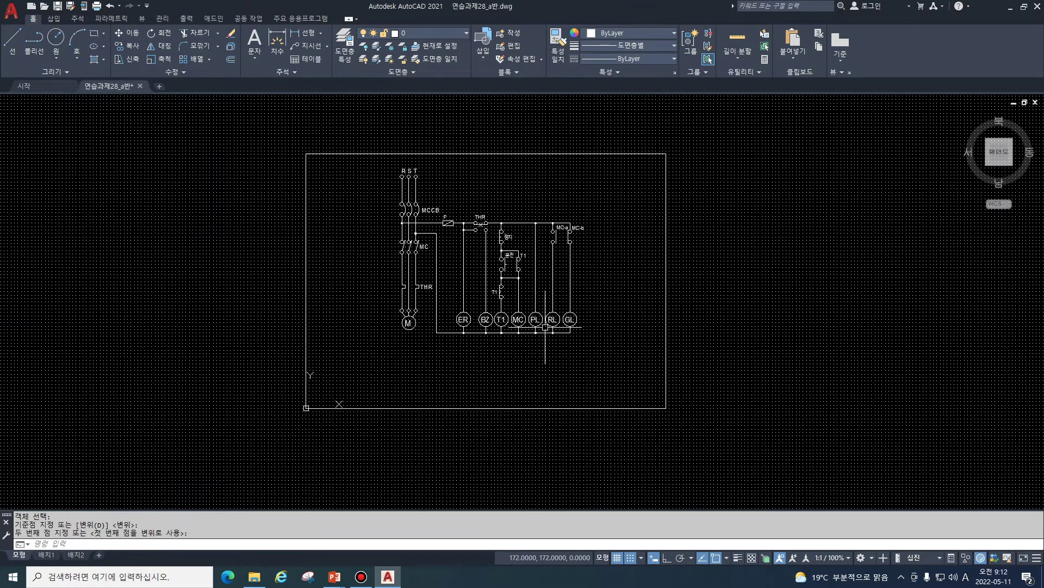
pyautogui.moveTo(613, 336); pyautogui.dragTo(428, 333, button='middle')
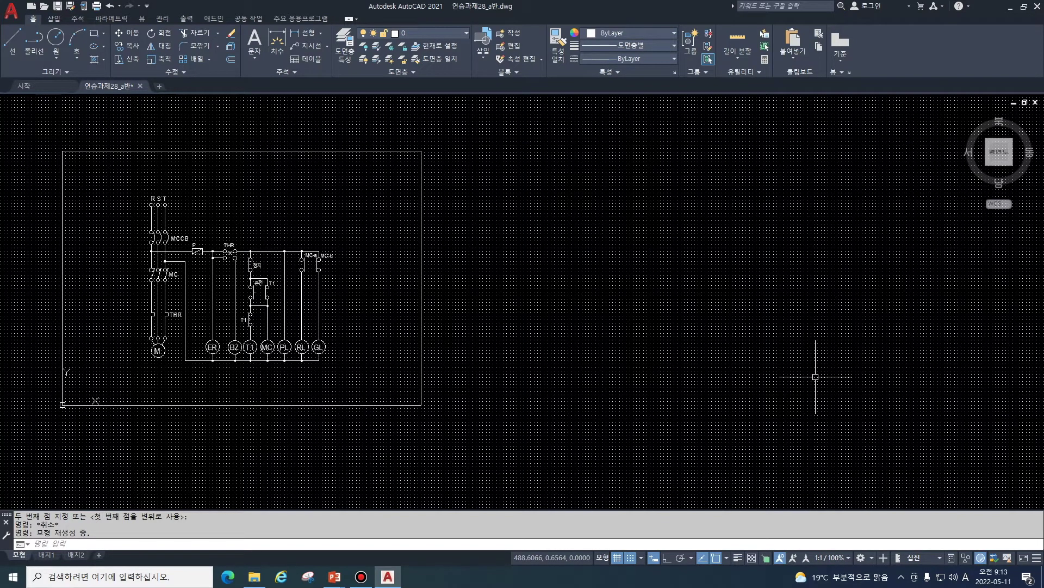
# Step: Copy the border rectangle 456 units to the right, based on its lower-left corner
pyautogui.write('co')
pyautogui.press('Return')
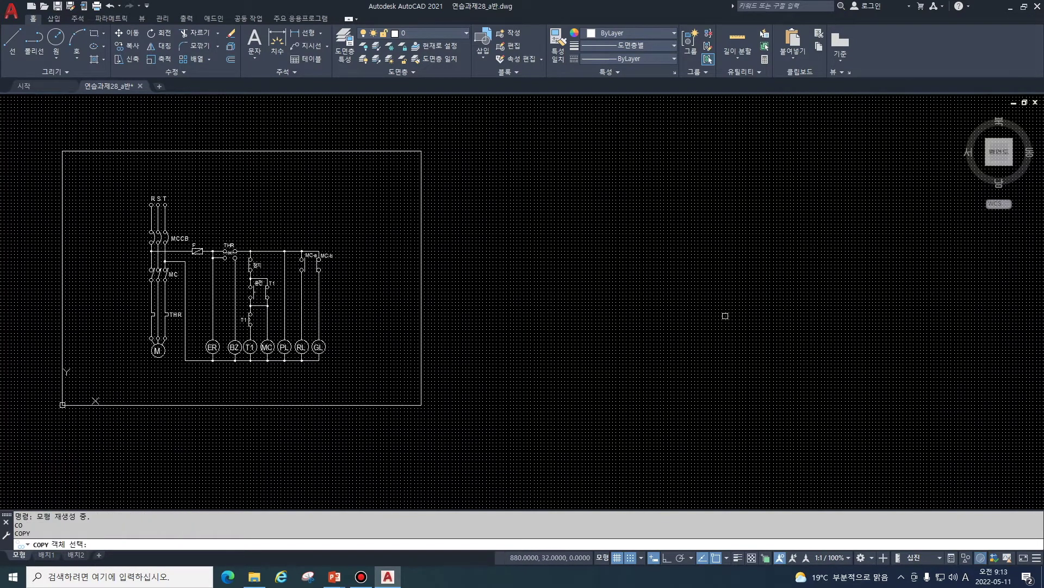
pyautogui.click(314, 149)
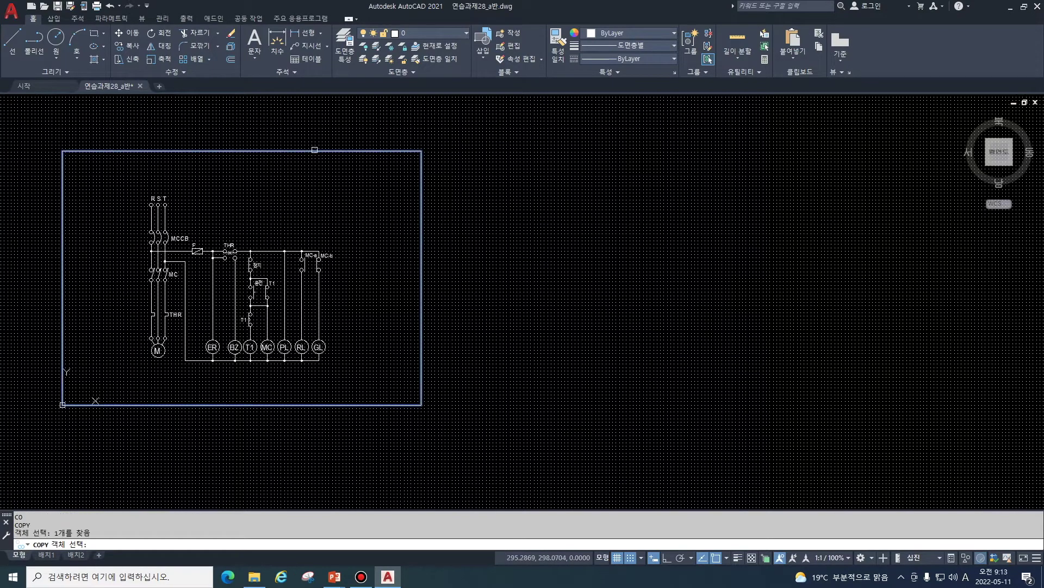
pyautogui.press('Return')
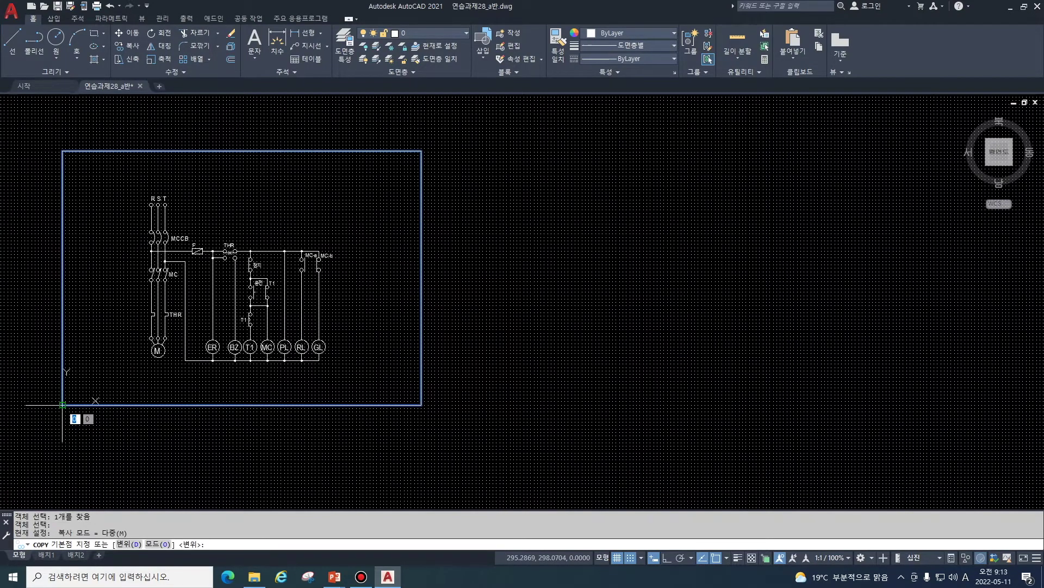
pyautogui.click(62, 405)
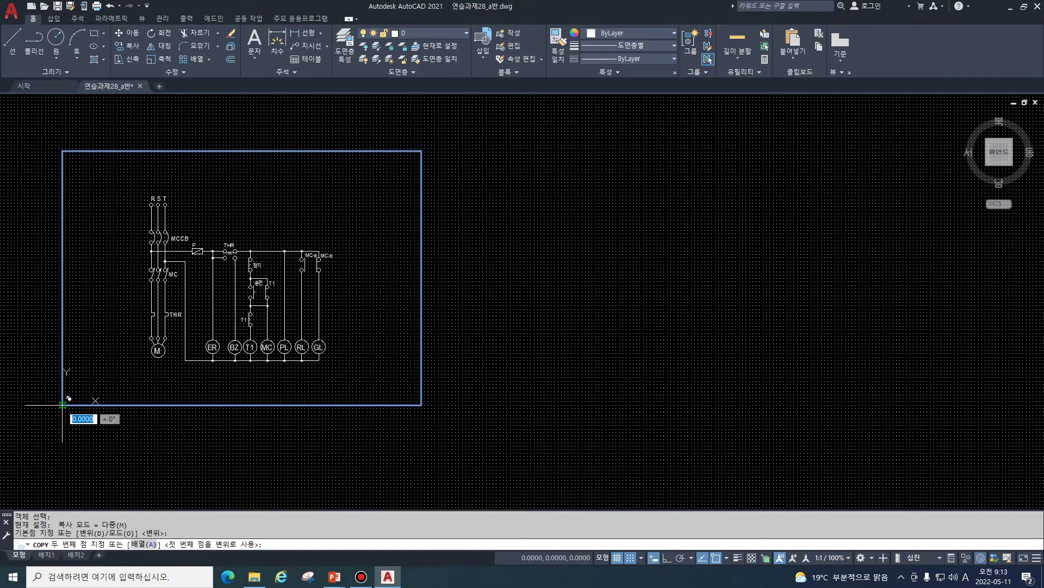
pyautogui.click(459, 398)
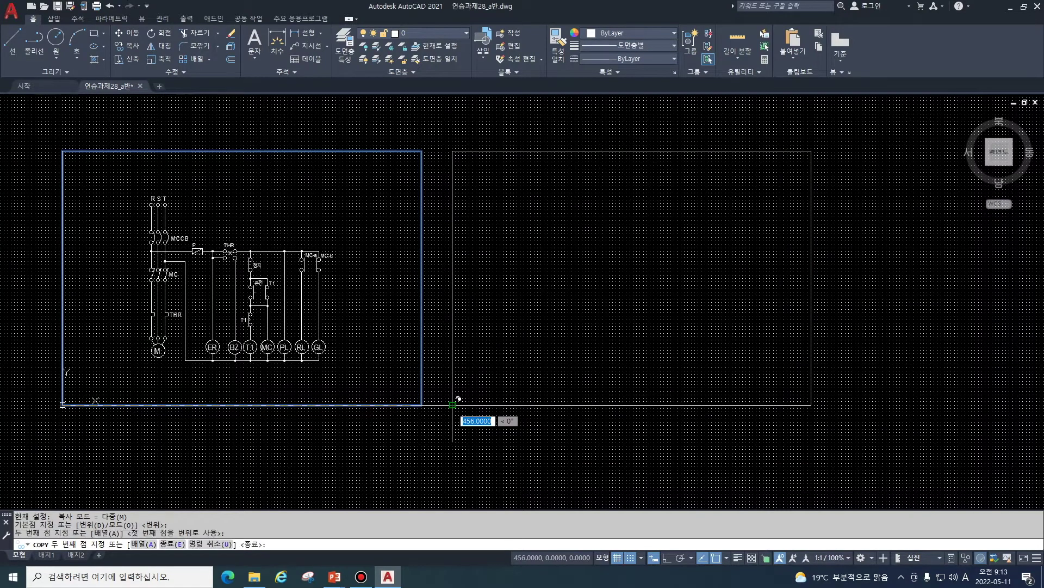
pyautogui.press('Escape')
pyautogui.moveTo(561, 429); pyautogui.dragTo(545, 415, button='middle')
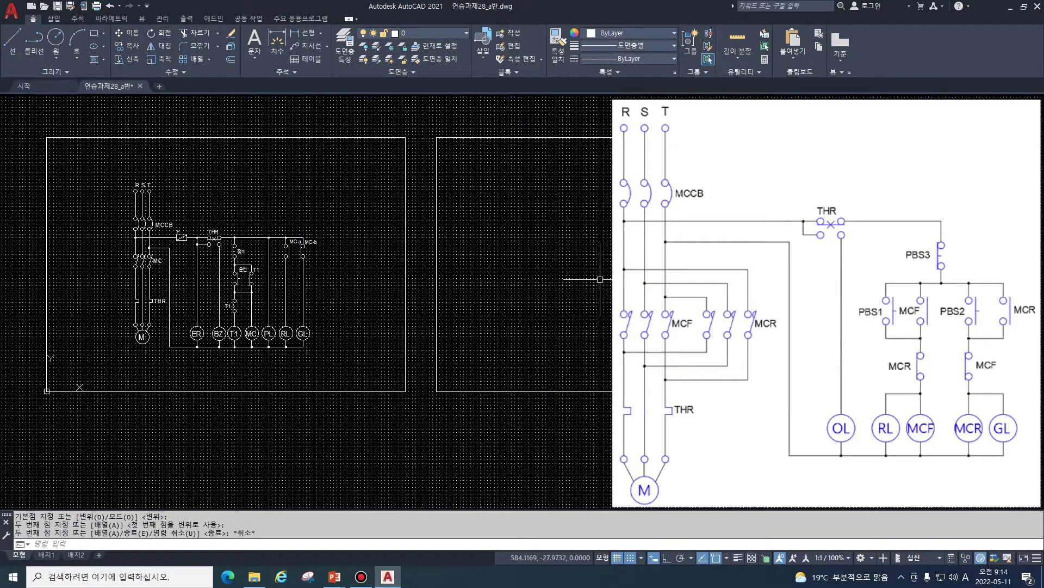
# Step: Start the INSERT command to list the drawing's blocks, such as MCCB and 휴즈
pyautogui.scroll(2, 576, 284)
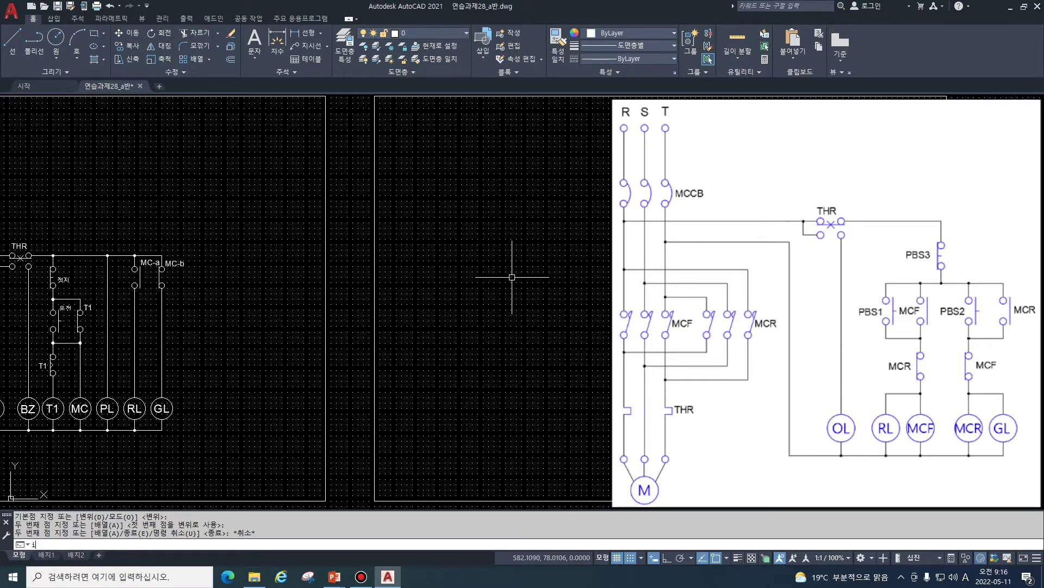
pyautogui.write('i')
pyautogui.press('Return')
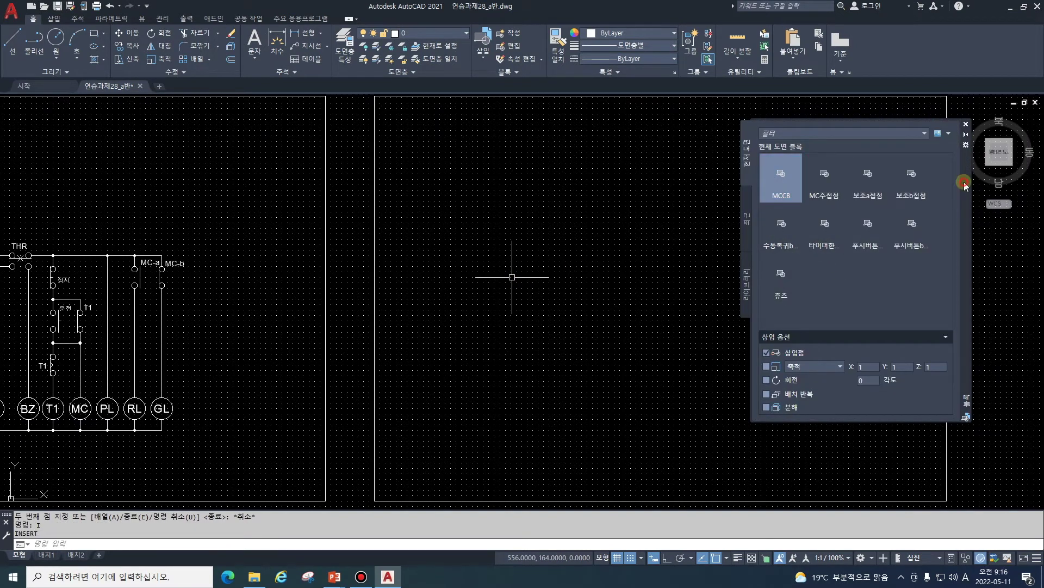
# Step: Move the Blocks palette left and switch it to the 시퀀스심벌_전체.dwg library symbols
pyautogui.moveTo(965, 185); pyautogui.dragTo(895, 178)
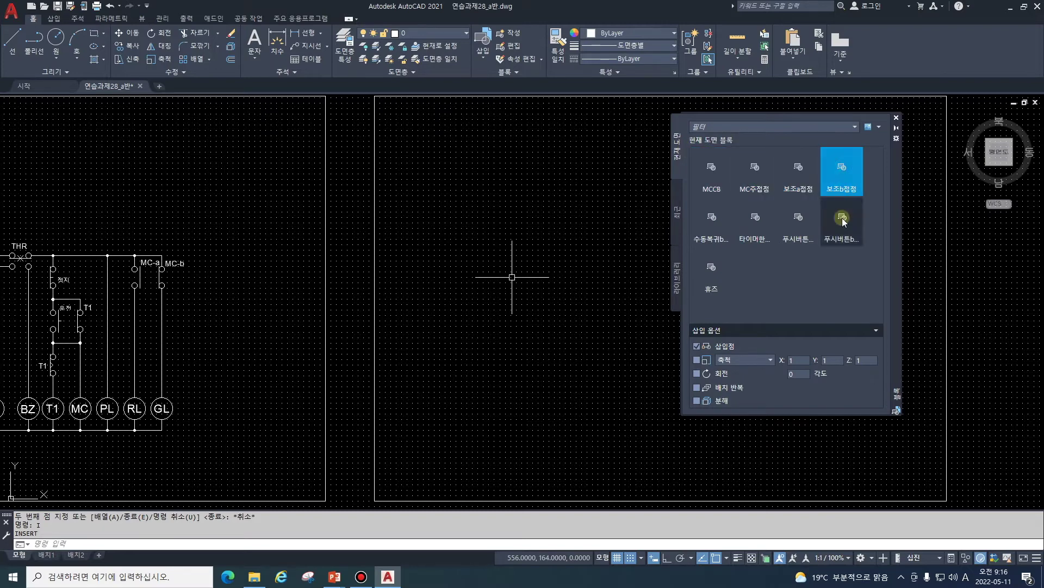
pyautogui.click(712, 220)
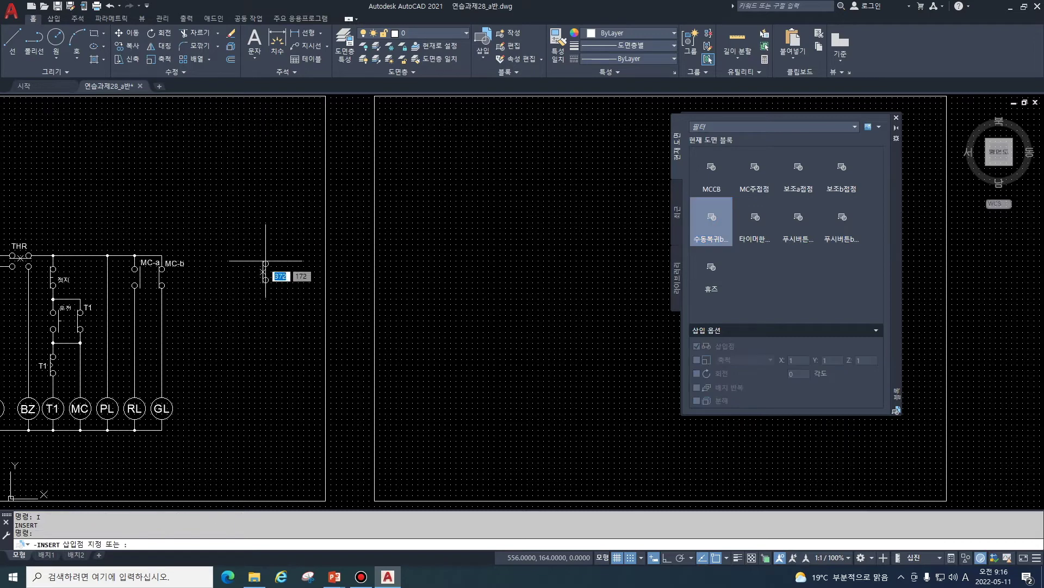
pyautogui.click(711, 176)
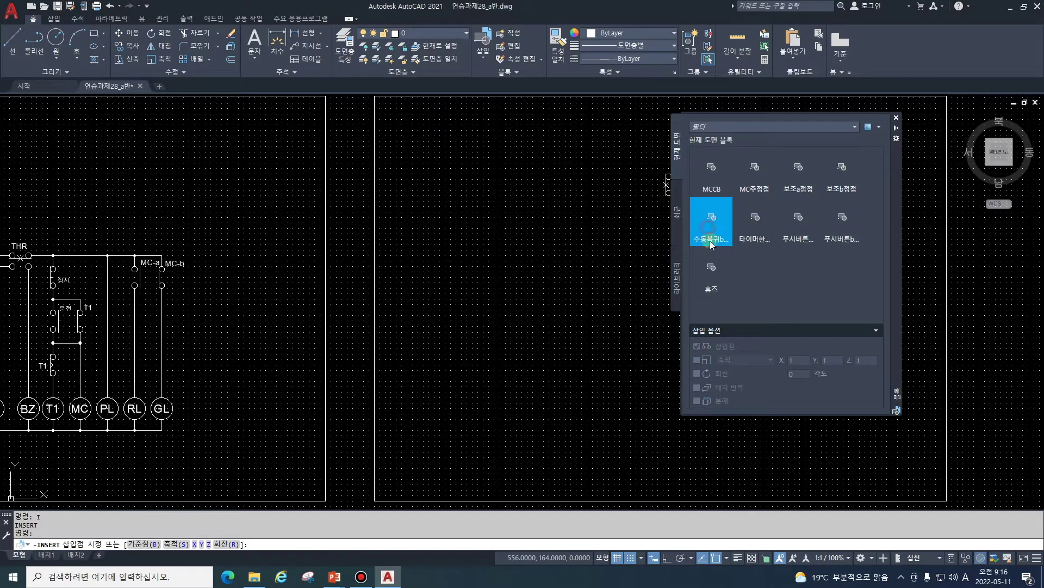
pyautogui.click(676, 208)
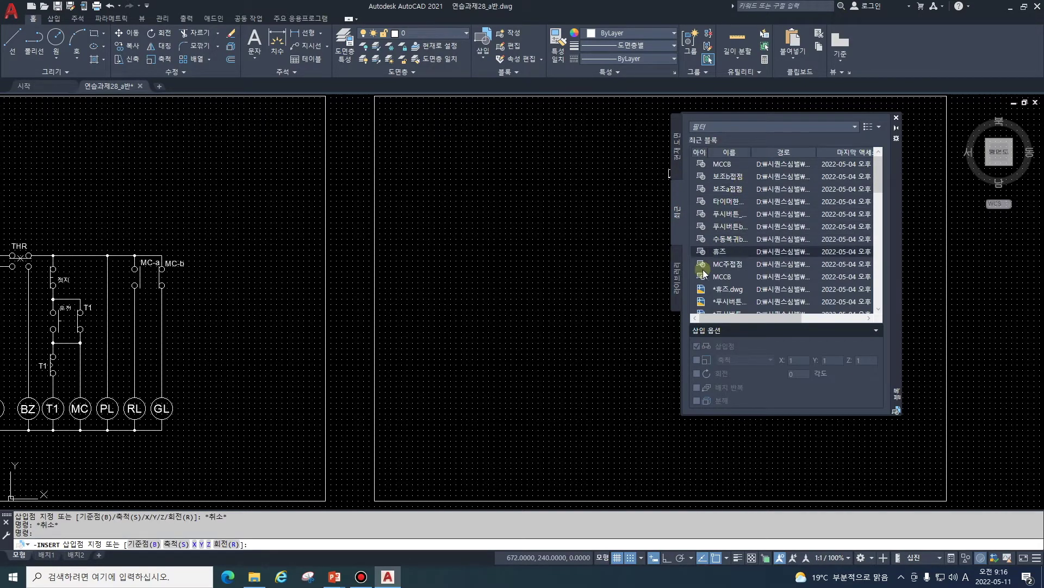
pyautogui.click(679, 279)
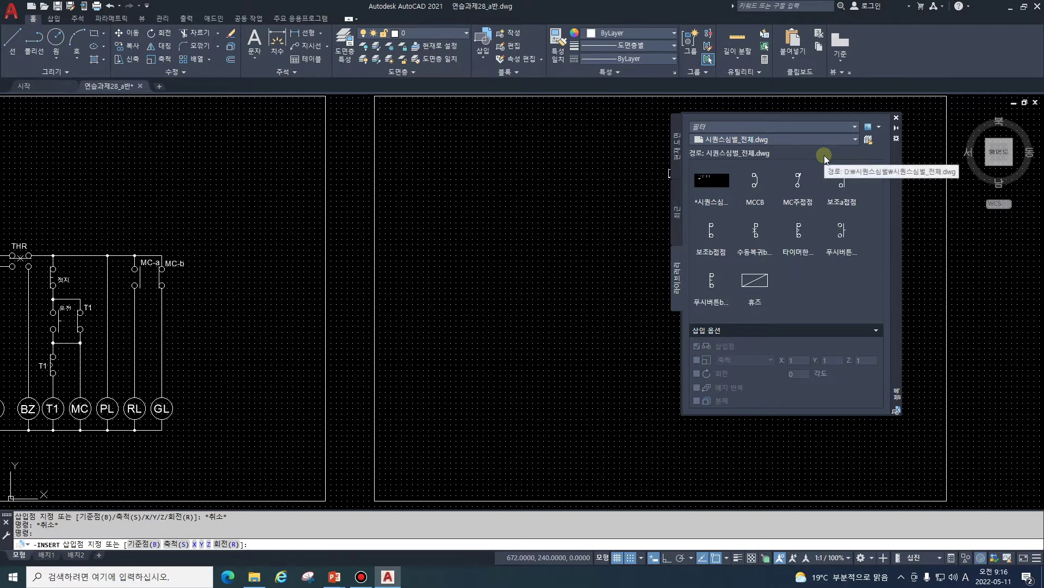
# Step: Browse to the 시퀀스심벌_전체.dwg library, cancel the picker, and return to Current Drawing blocks
pyautogui.click(869, 141)
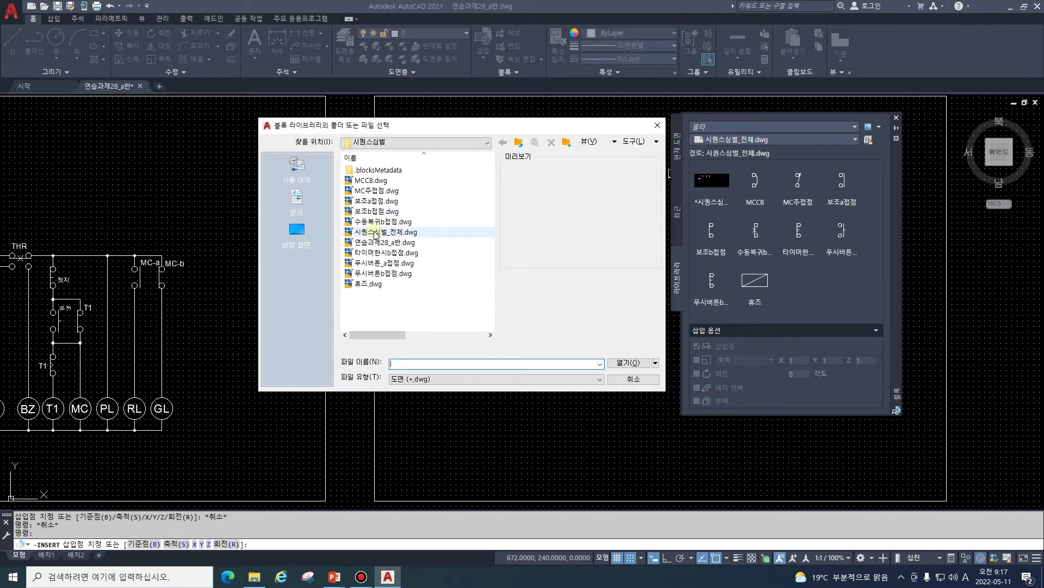
pyautogui.click(393, 235)
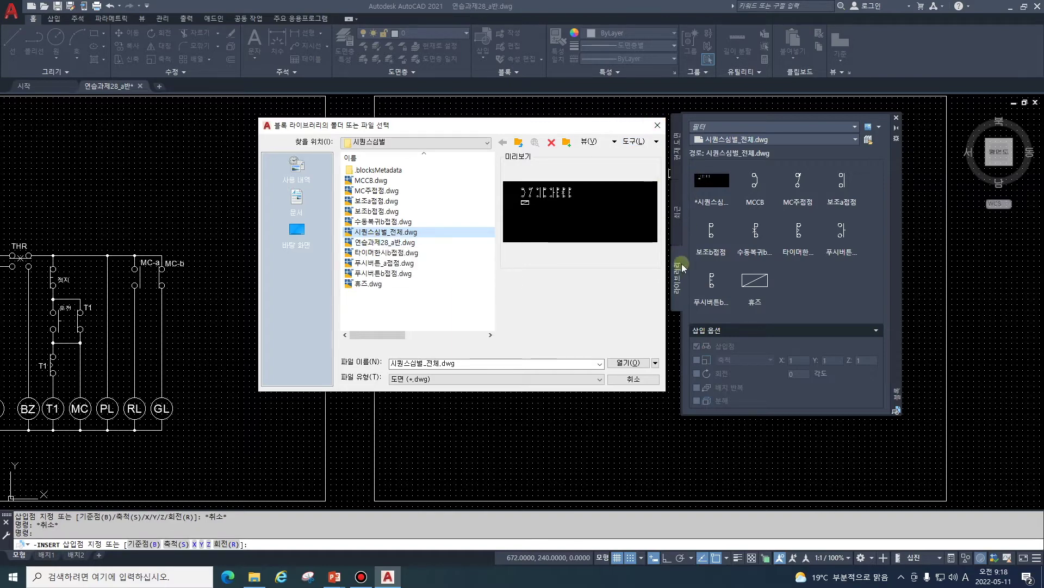
pyautogui.click(677, 211)
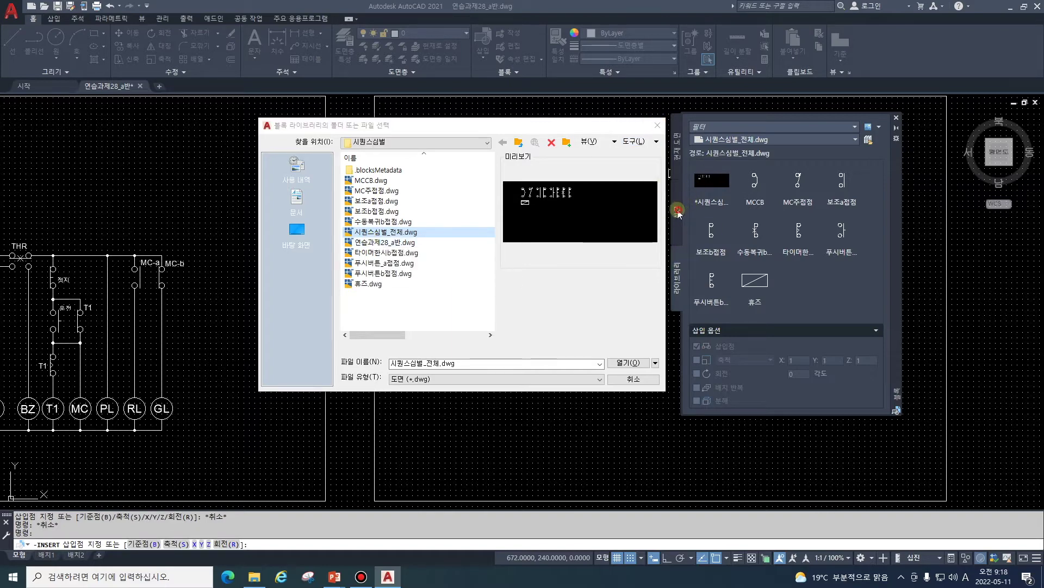
pyautogui.click(657, 125)
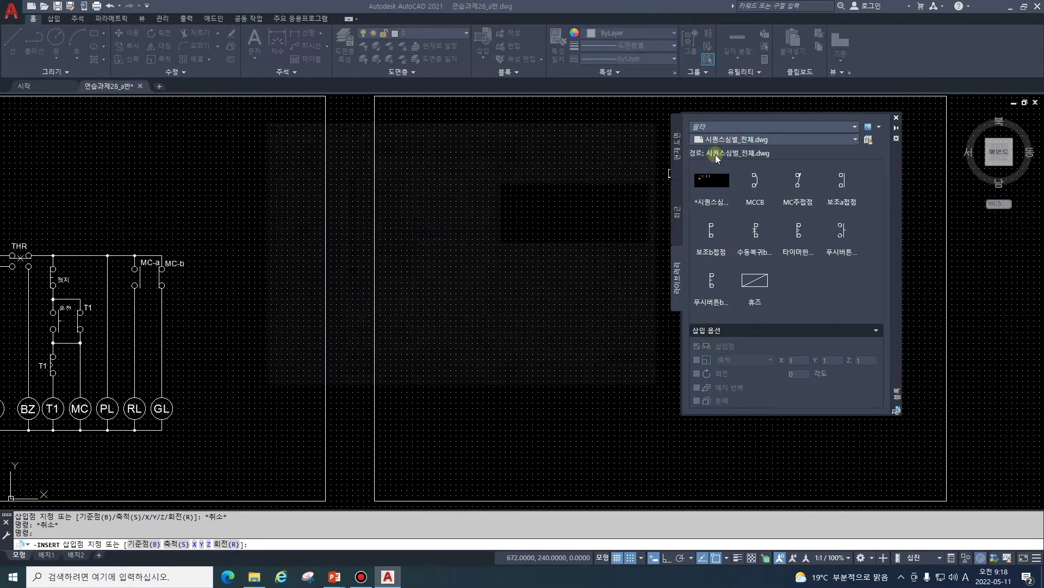
pyautogui.click(677, 138)
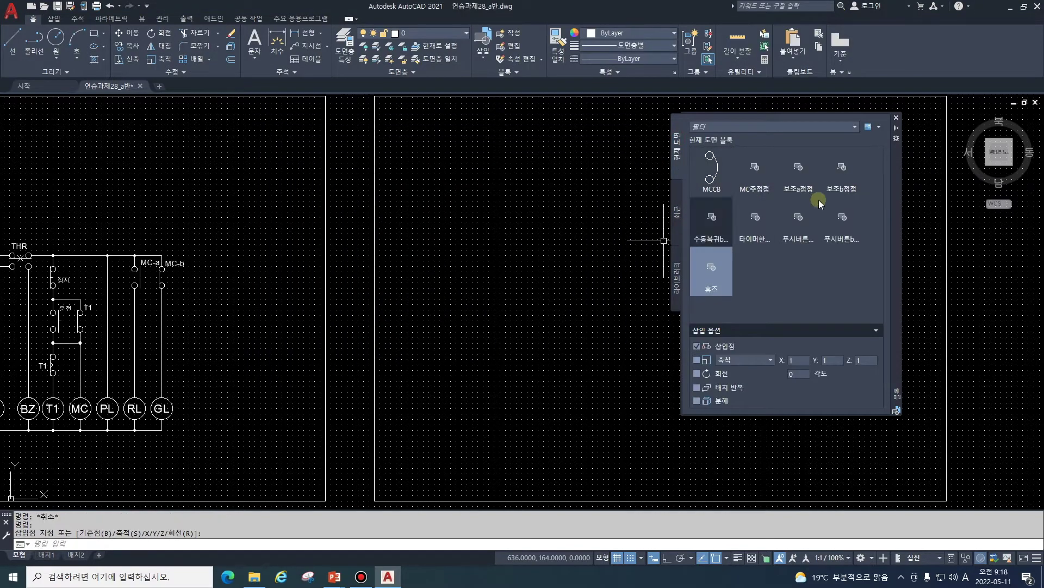
# Step: Close the Blocks palette, leaving both borders in view
pyautogui.click(745, 179)
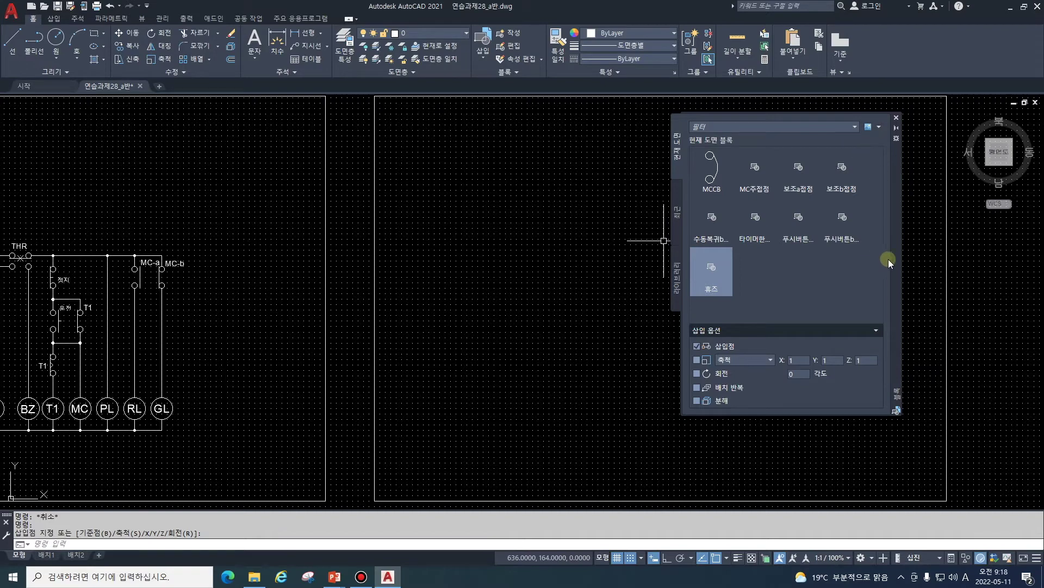
pyautogui.click(897, 119)
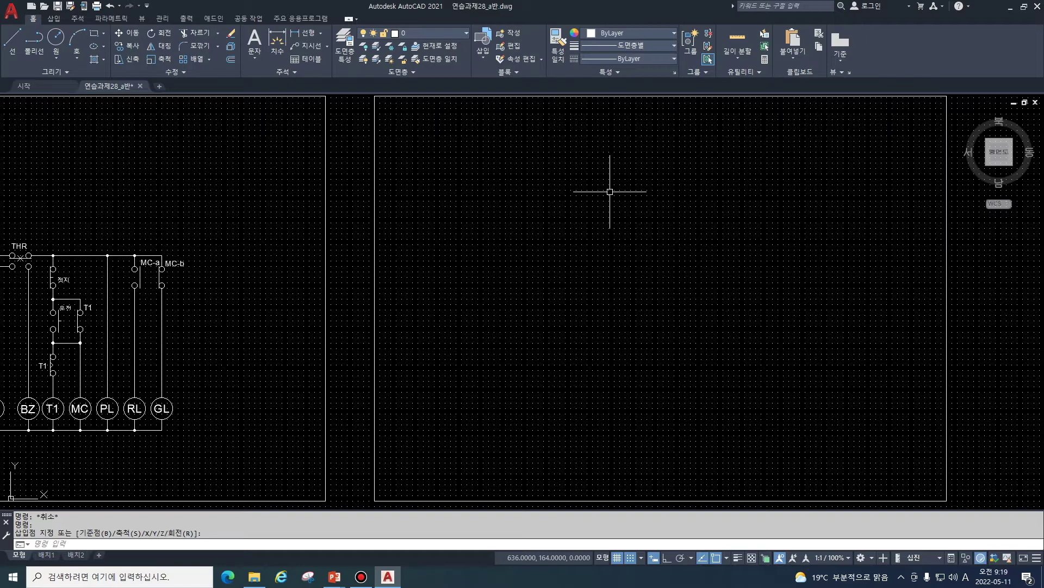
# Step: Insert the MCCB block via DDINSERT near the top-left of the right-hand frame
pyautogui.write('D')
pyautogui.write('DI')
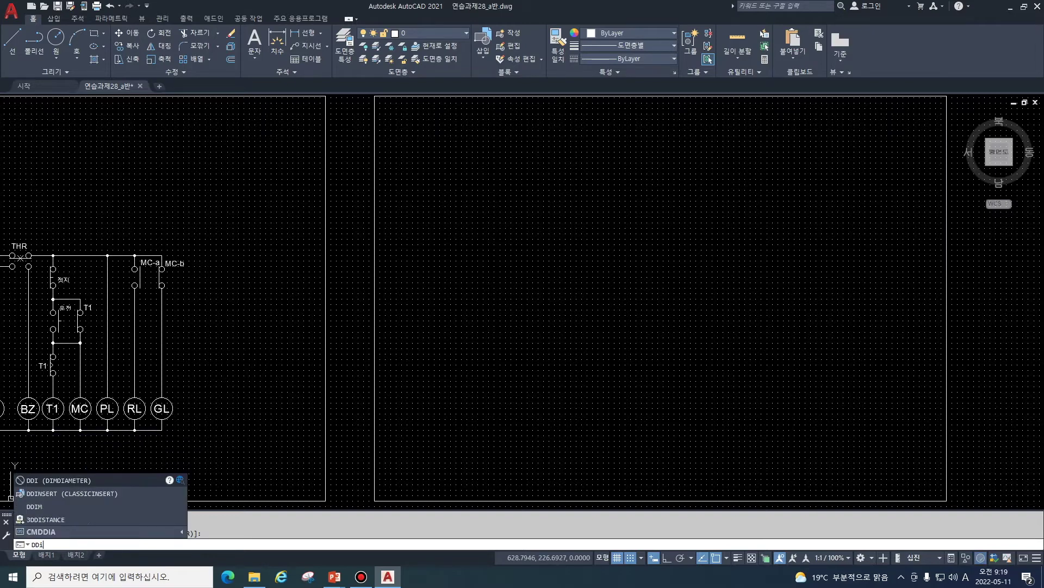
pyautogui.write('NSERT')
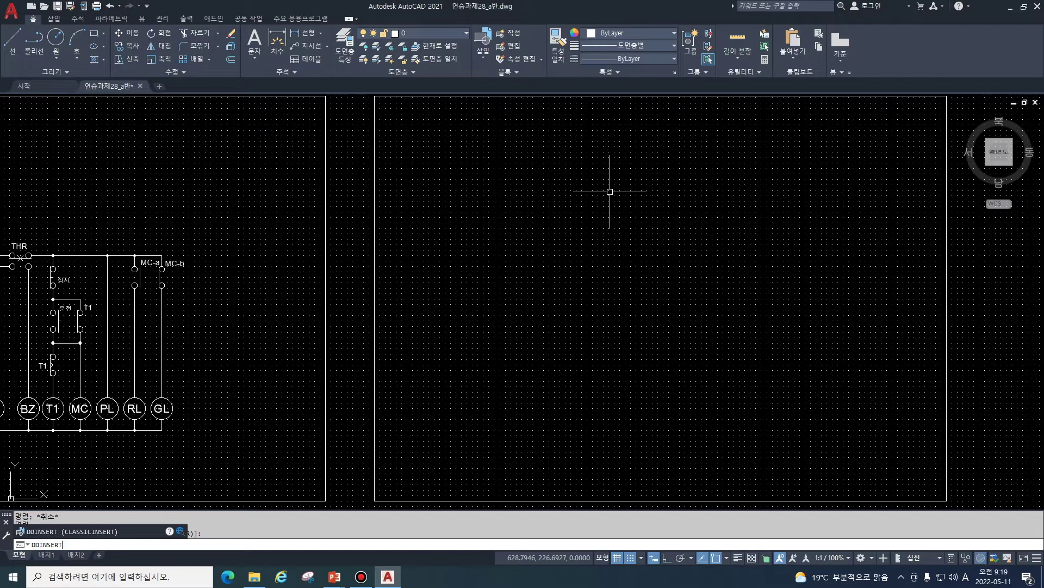
pyautogui.press('Return')
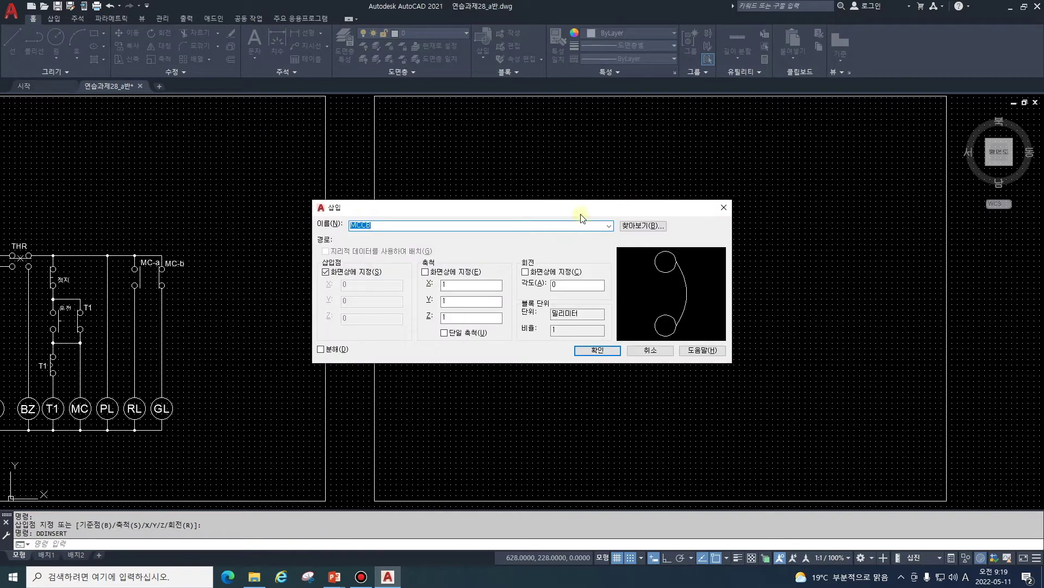
pyautogui.moveTo(572, 215); pyautogui.dragTo(326, 157)
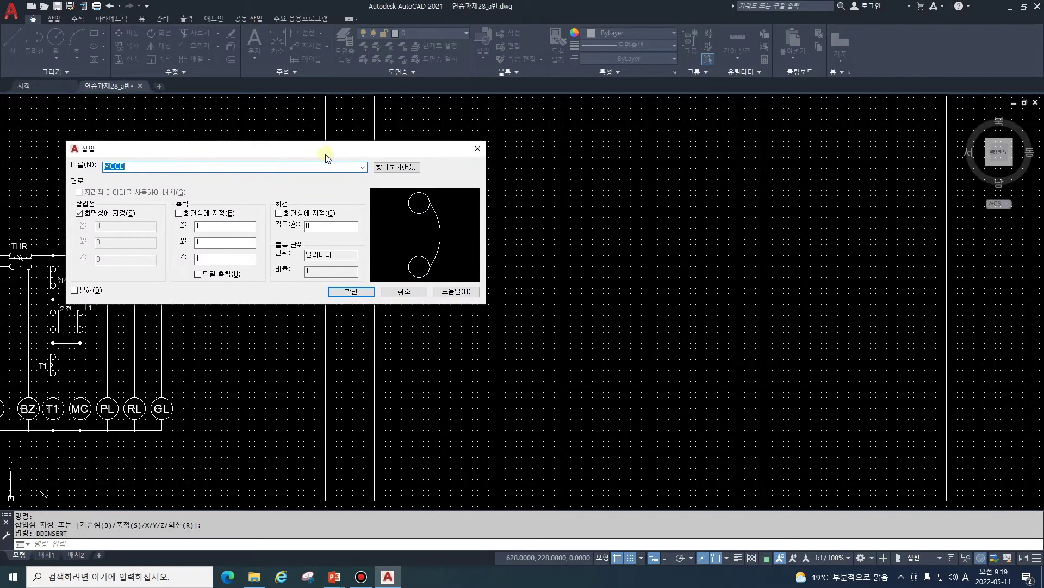
pyautogui.click(351, 166)
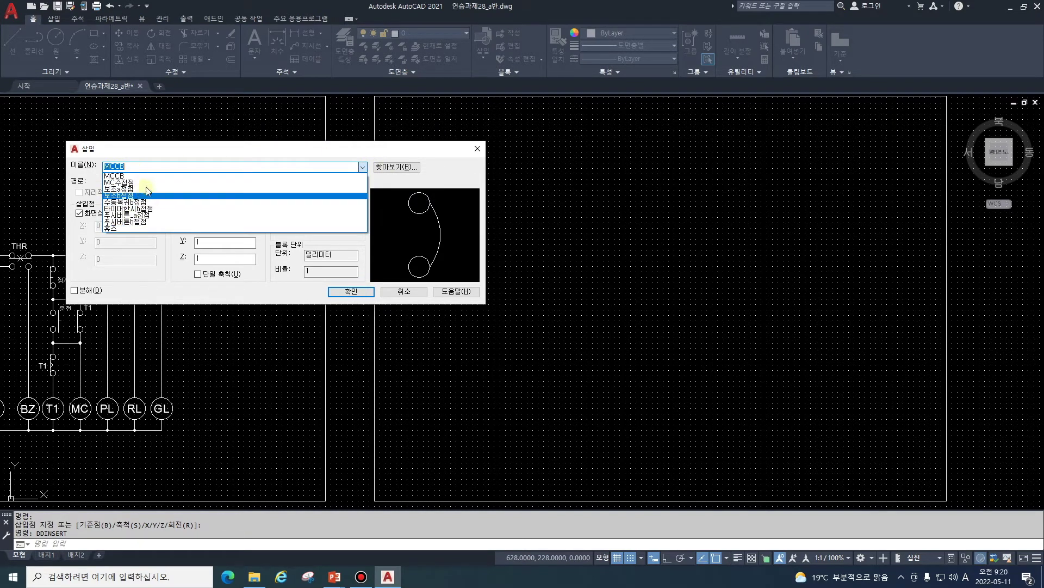
pyautogui.click(293, 144)
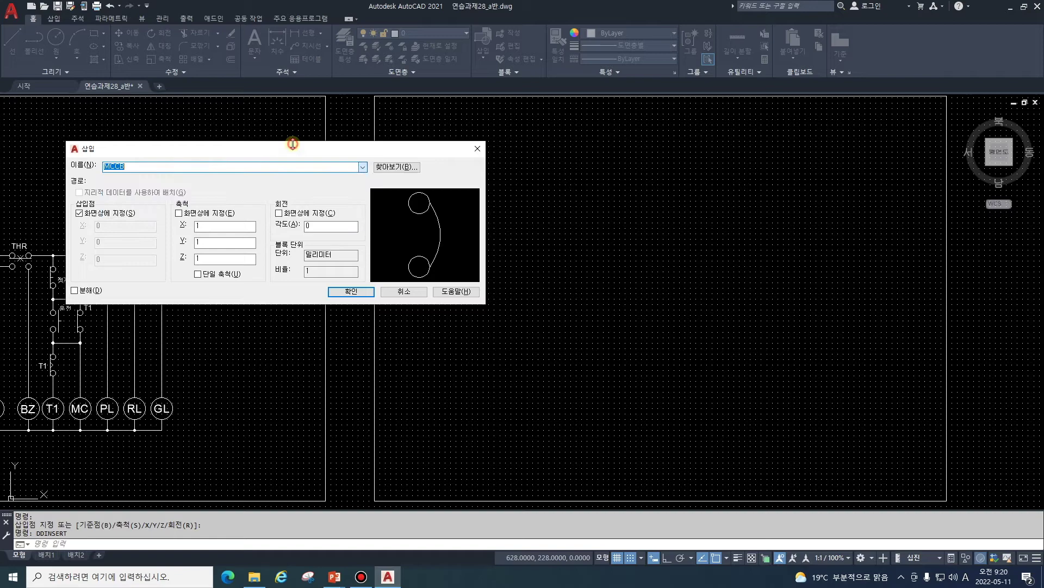
pyautogui.click(387, 167)
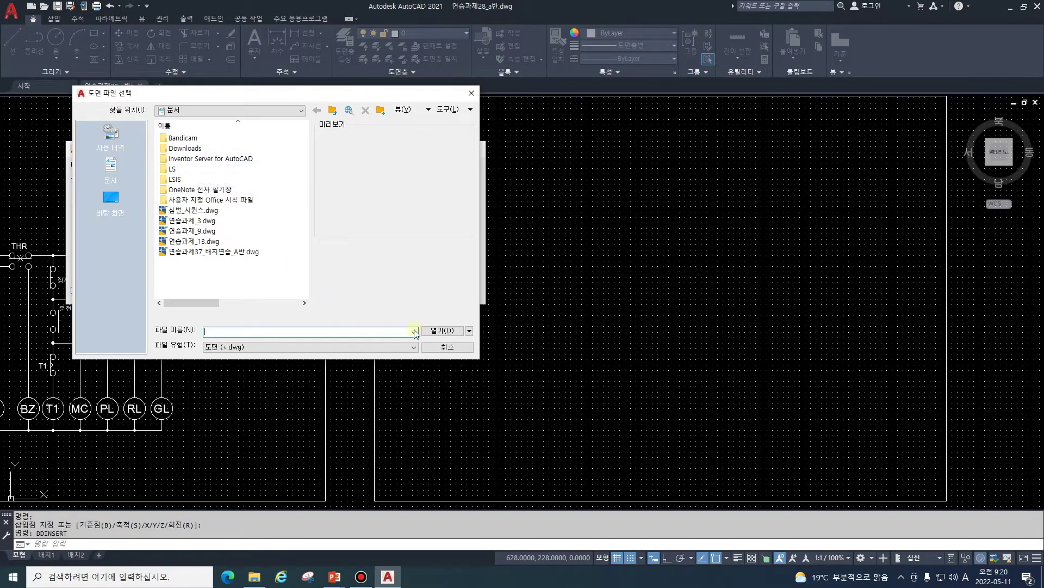
pyautogui.click(447, 348)
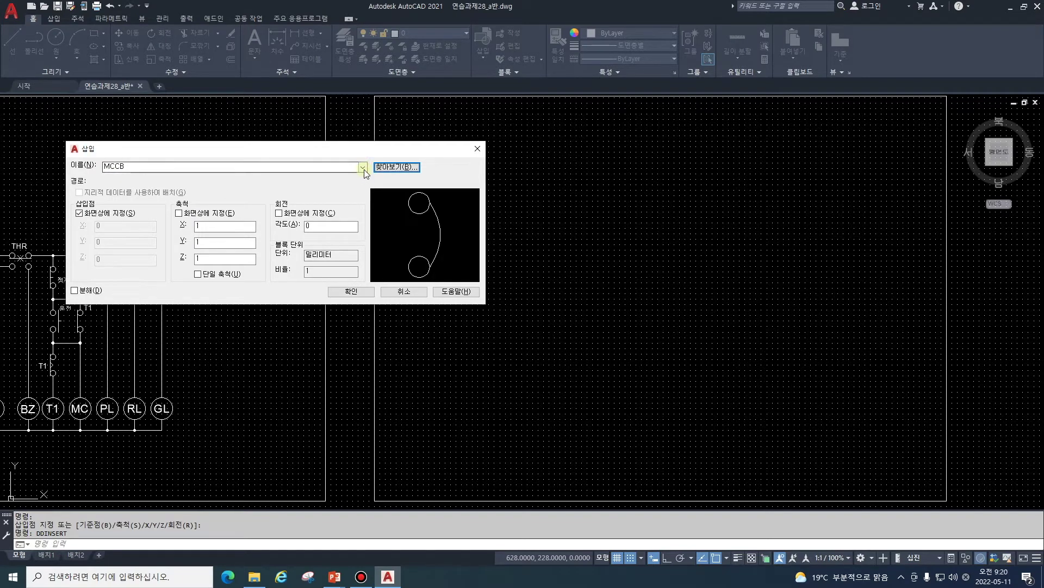
pyautogui.click(363, 167)
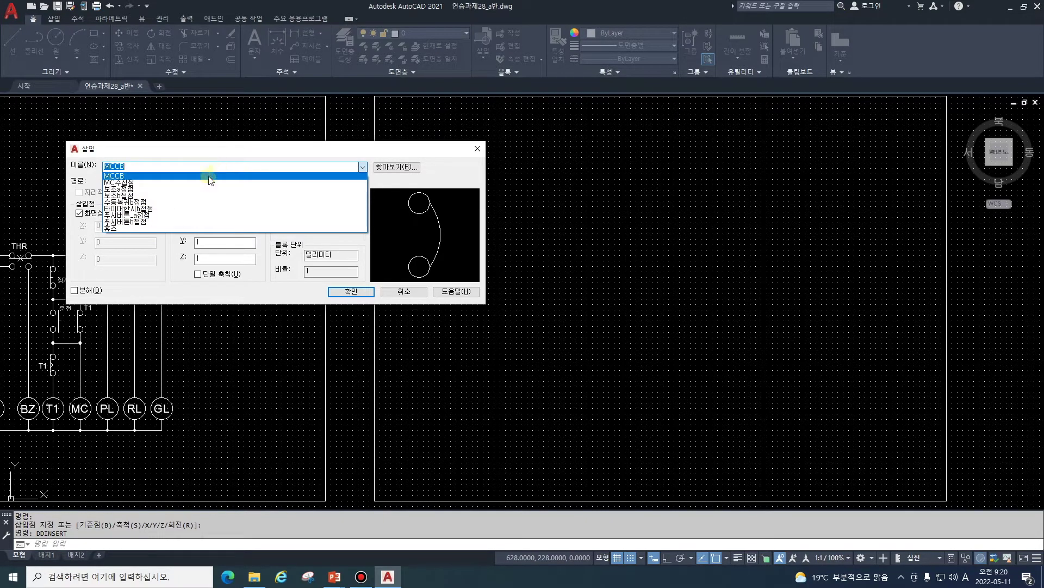
pyautogui.click(161, 176)
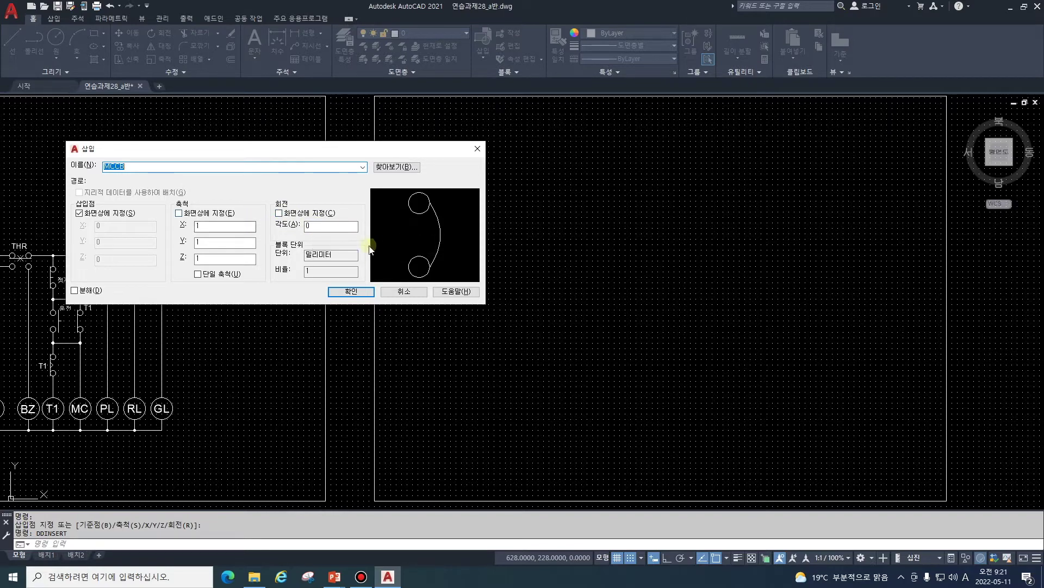
pyautogui.click(352, 292)
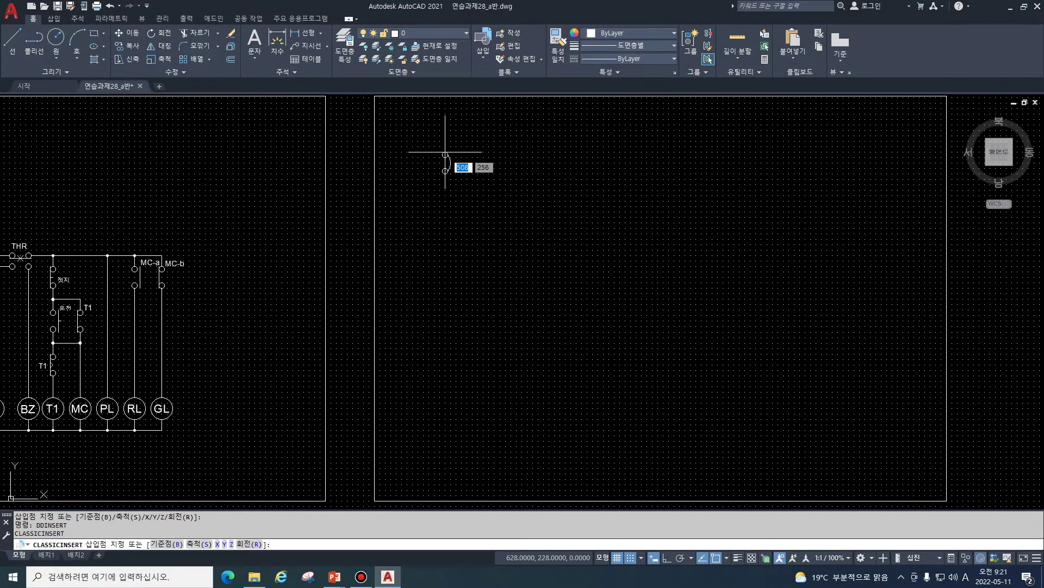
pyautogui.click(474, 238)
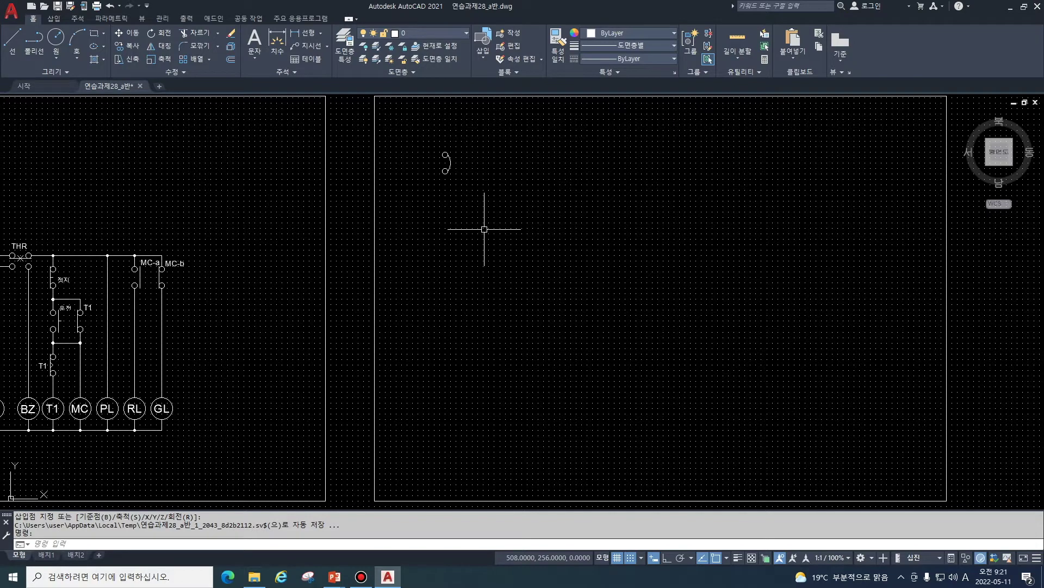
# Step: Undo the last action and switch object snap off
pyautogui.write('u')
pyautogui.press('Return')
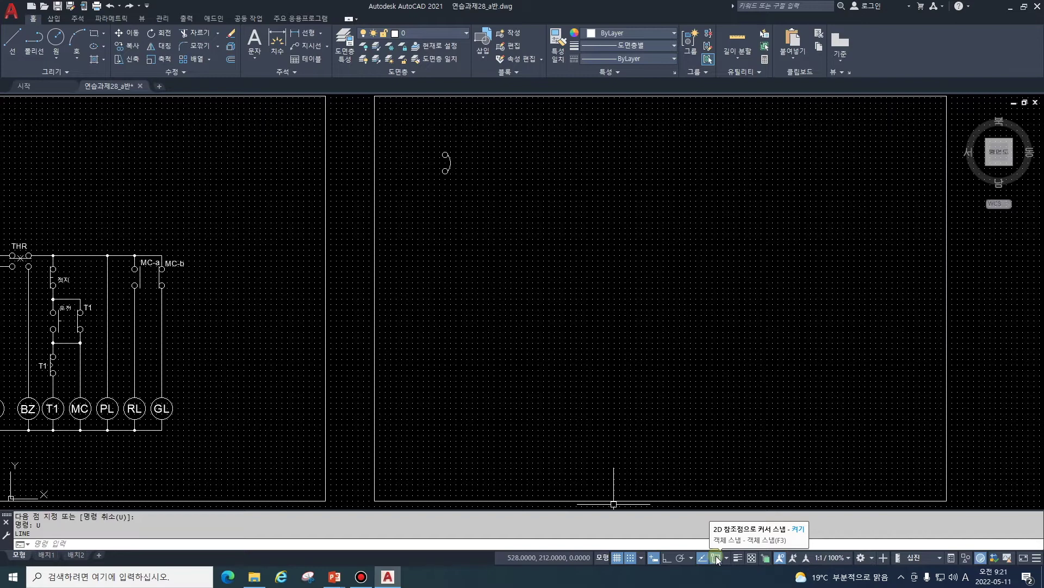
pyautogui.click(718, 559)
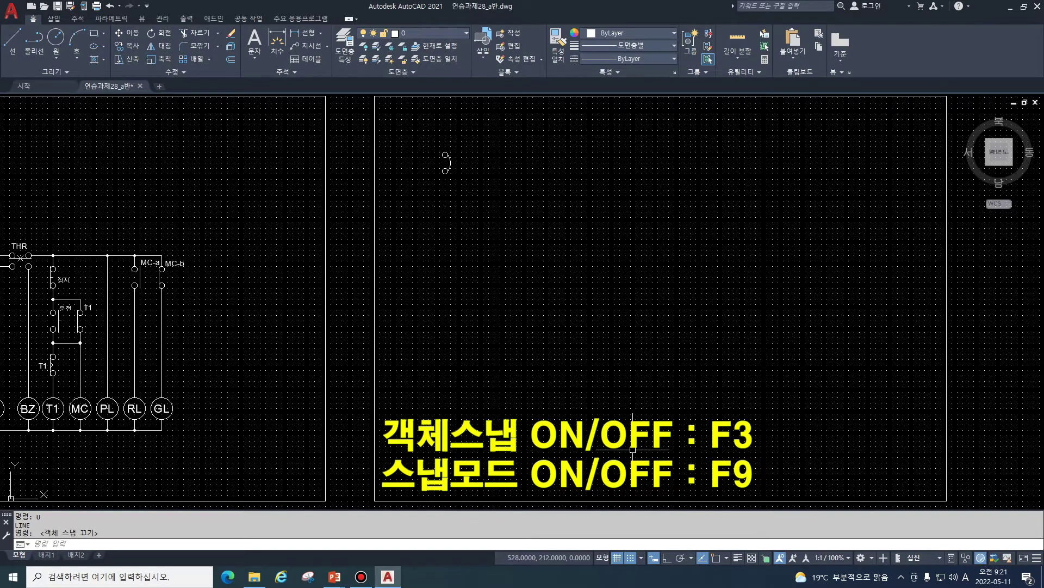
pyautogui.press('F3')
pyautogui.press('F3')
pyautogui.press('F3')
pyautogui.press('F3')
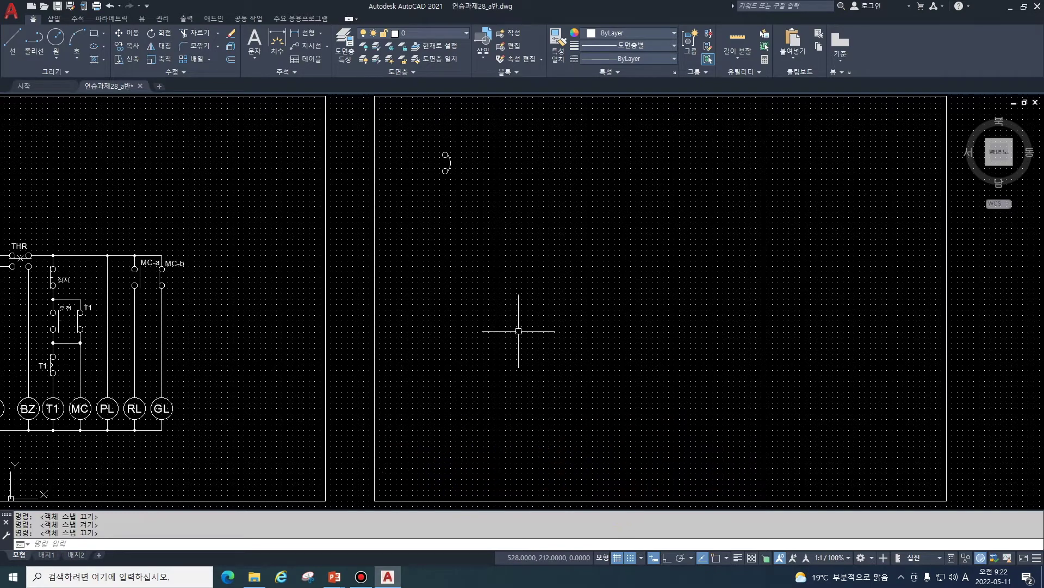
# Step: Draw a vertical lead wire from above down to the MCCB's top end
pyautogui.write('1')
pyautogui.press('Return')
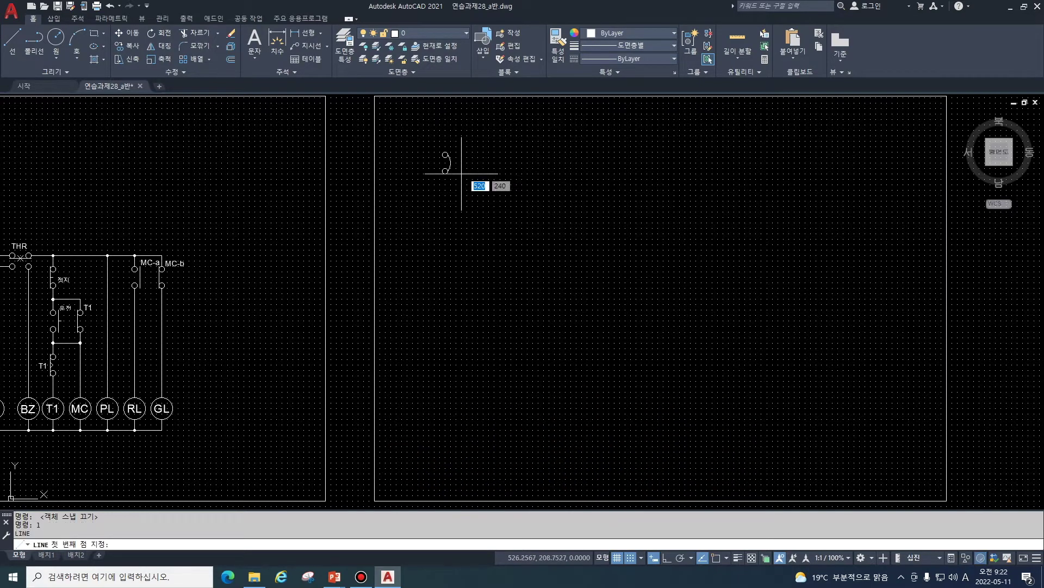
pyautogui.click(439, 125)
pyautogui.click(445, 155)
pyautogui.press('Return')
pyautogui.scroll(2, 489, 194)
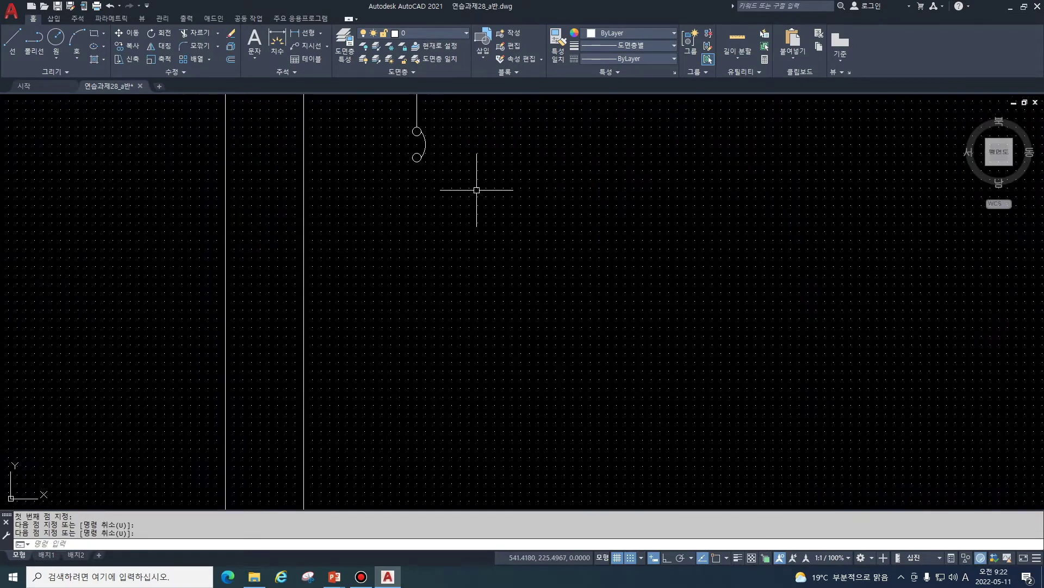
pyautogui.scroll(-2, 476, 190)
# Step: Draw a lead wire straight down from the MCCB's lower end, then recall the insert command
pyautogui.write('L')
pyautogui.press('Return')
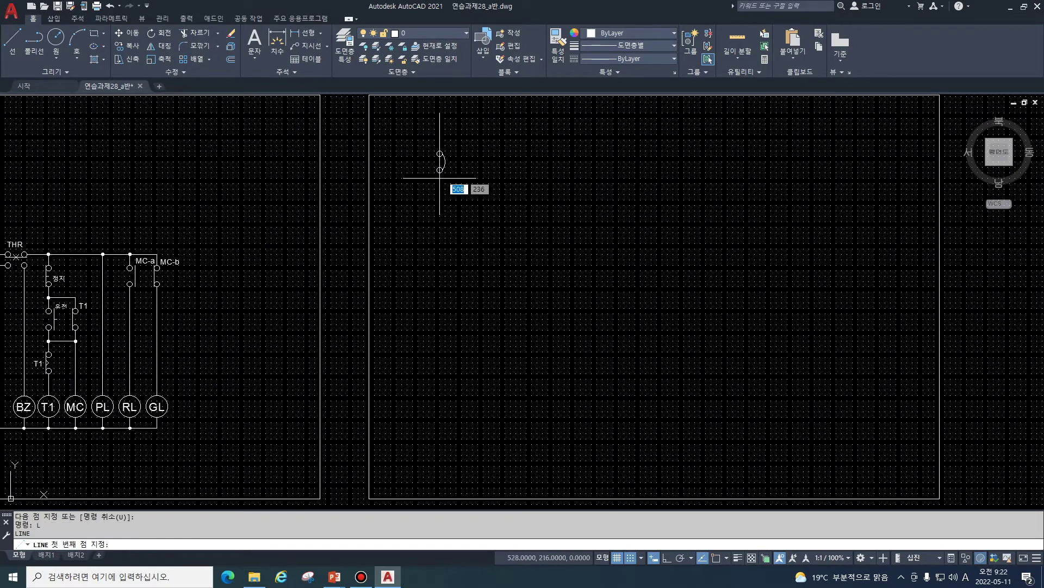
pyautogui.click(439, 173)
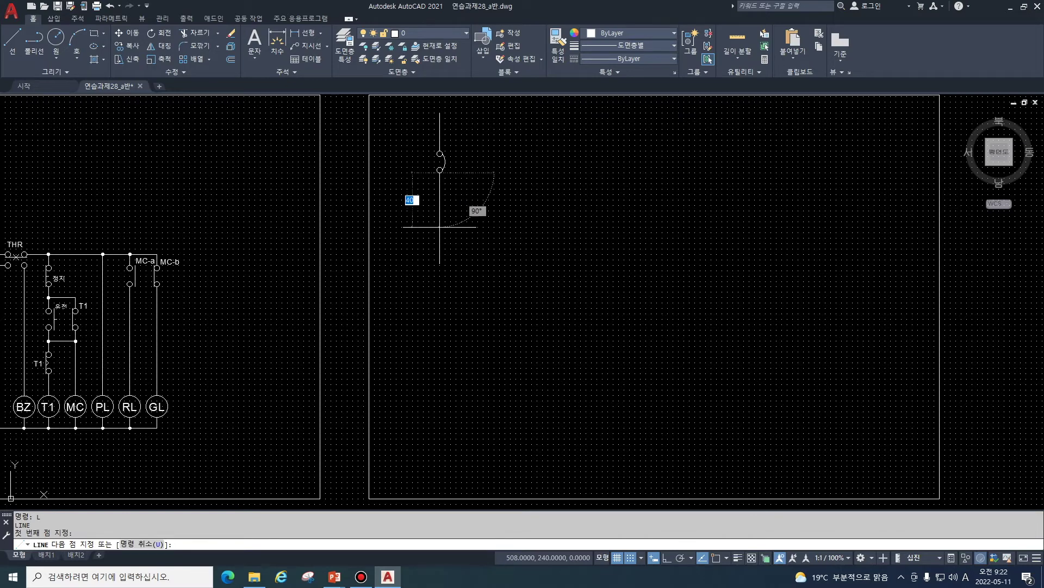
pyautogui.click(439, 238)
pyautogui.press('Return')
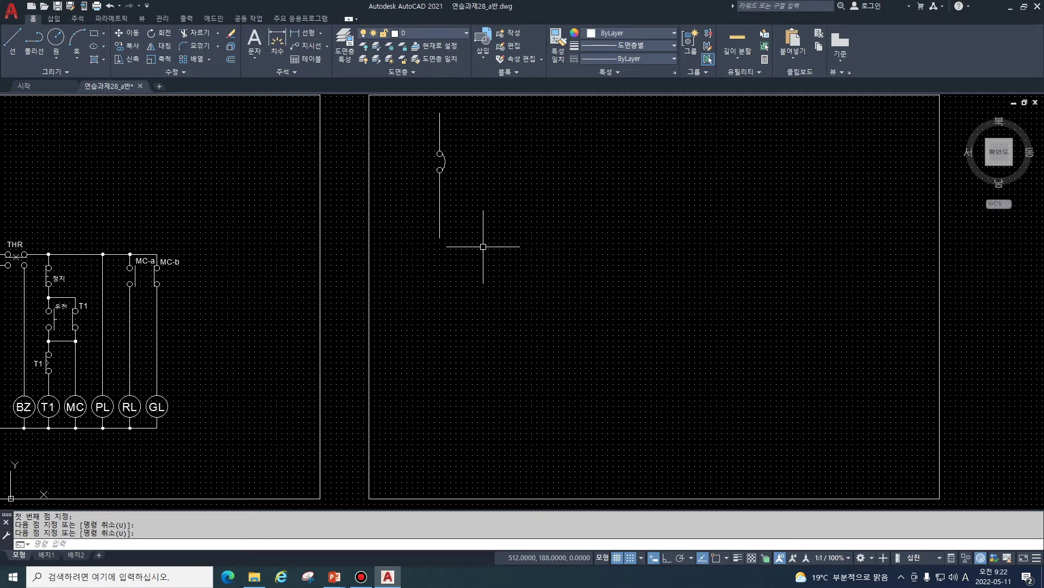
pyautogui.write('LINE')
pyautogui.write('U')
pyautogui.press('Up')
# Step: Insert the MC주접점 contact block on the vertical line below the first contact
pyautogui.press('Return')
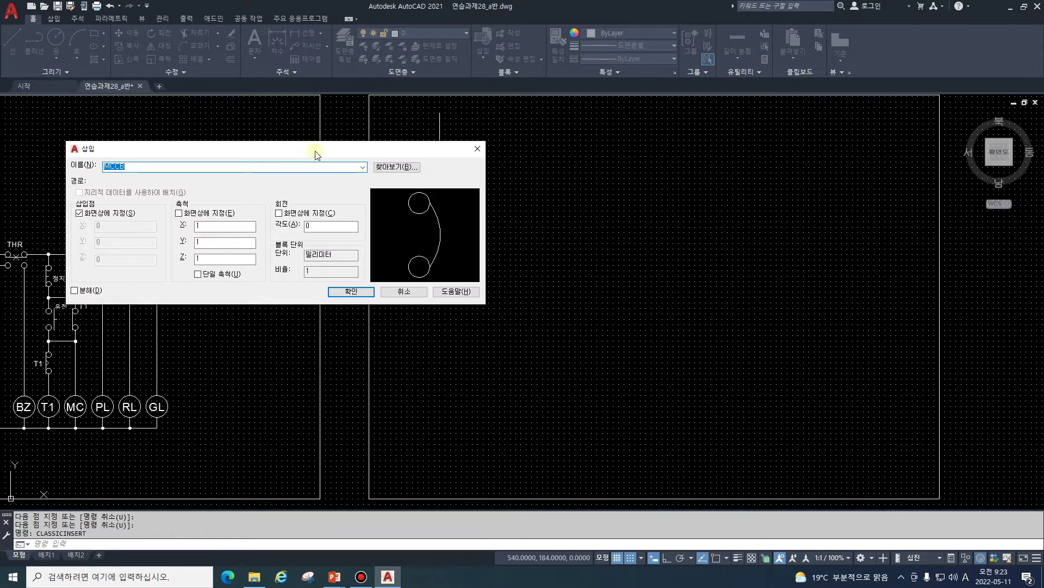
pyautogui.moveTo(314, 151); pyautogui.dragTo(336, 284)
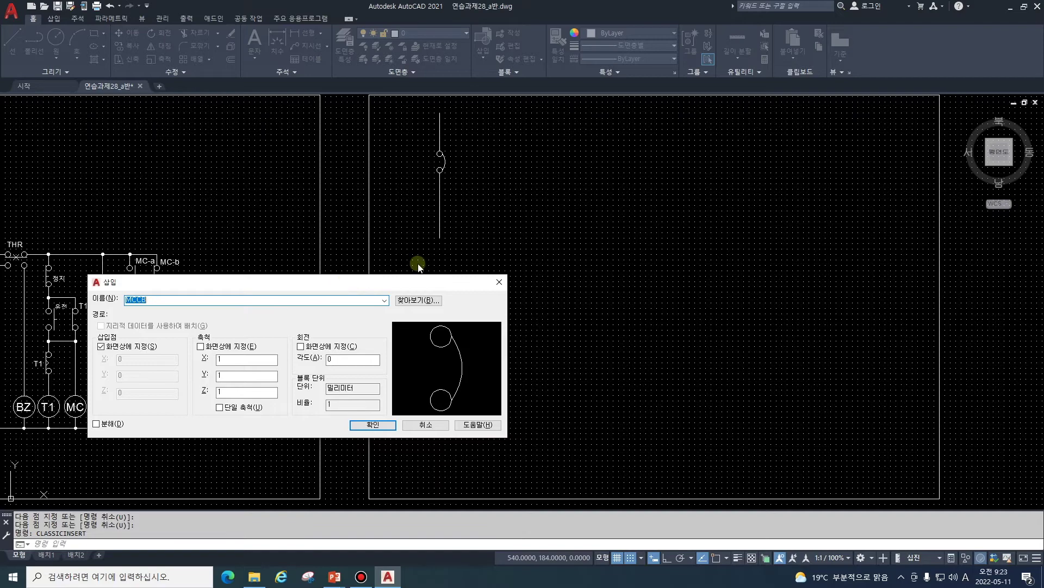
pyautogui.click(384, 301)
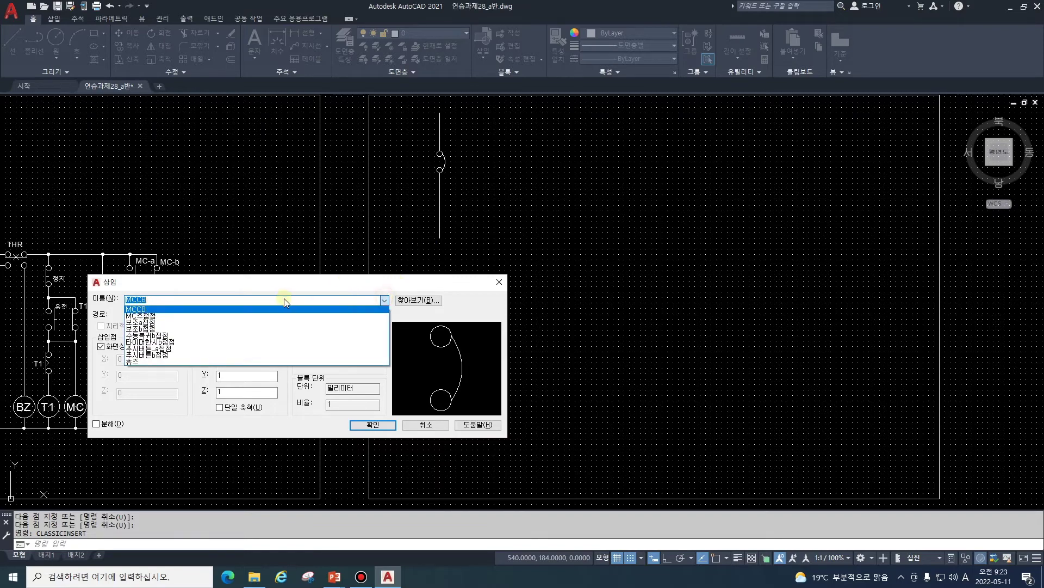
pyautogui.click(166, 316)
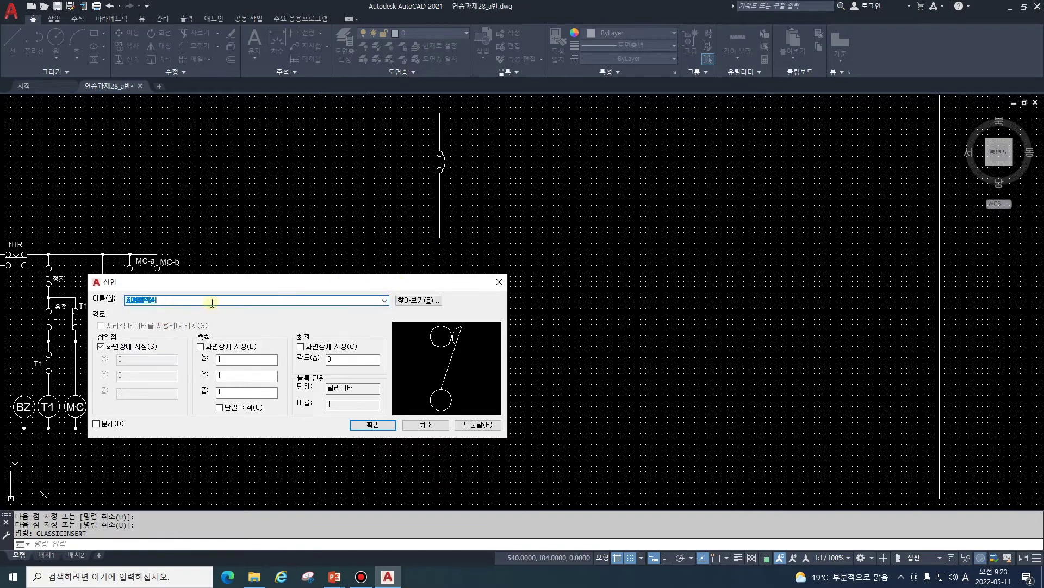
pyautogui.click(384, 427)
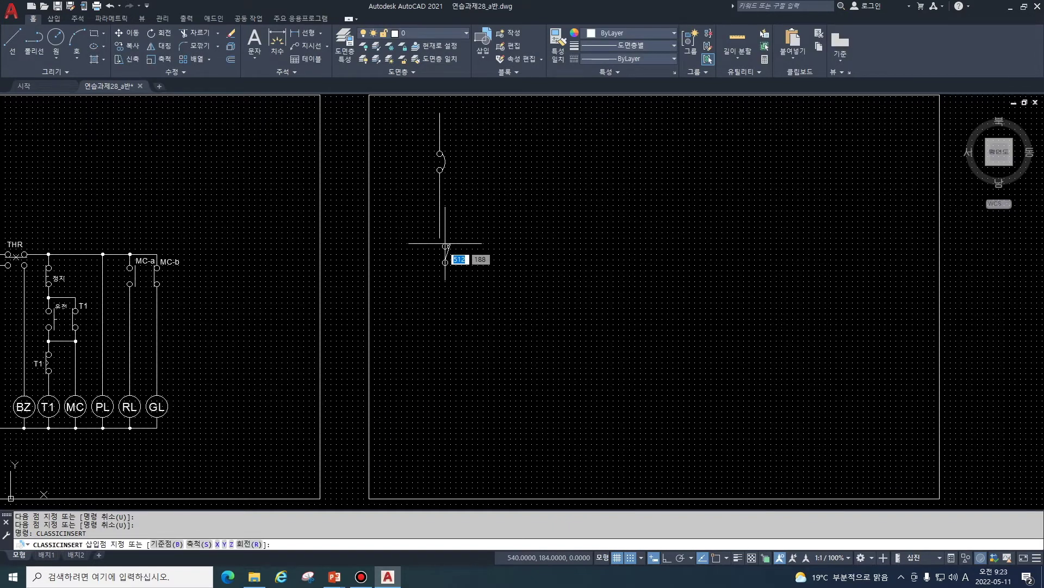
pyautogui.click(441, 271)
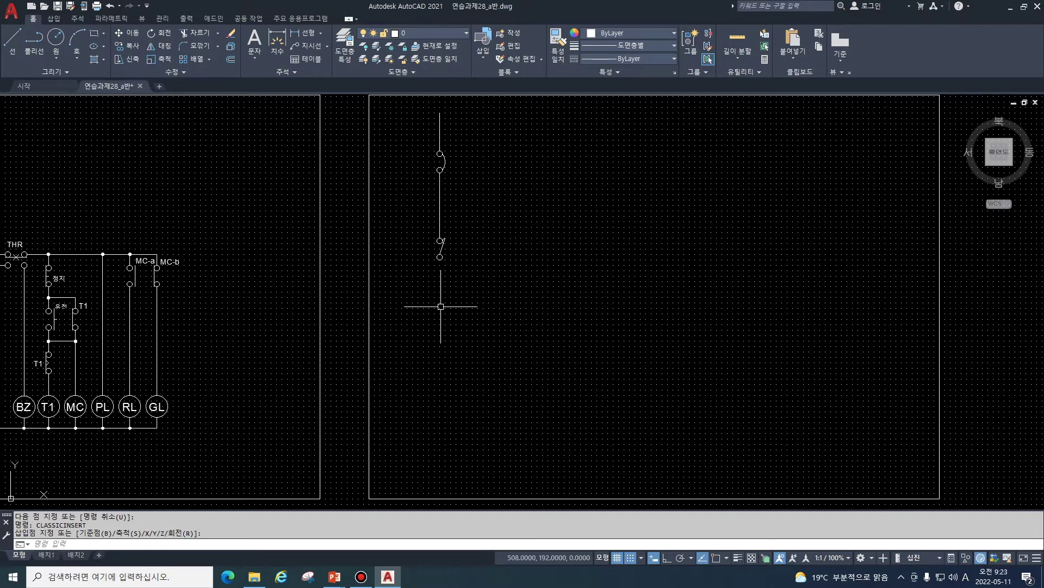
pyautogui.write('l')
pyautogui.press('Return')
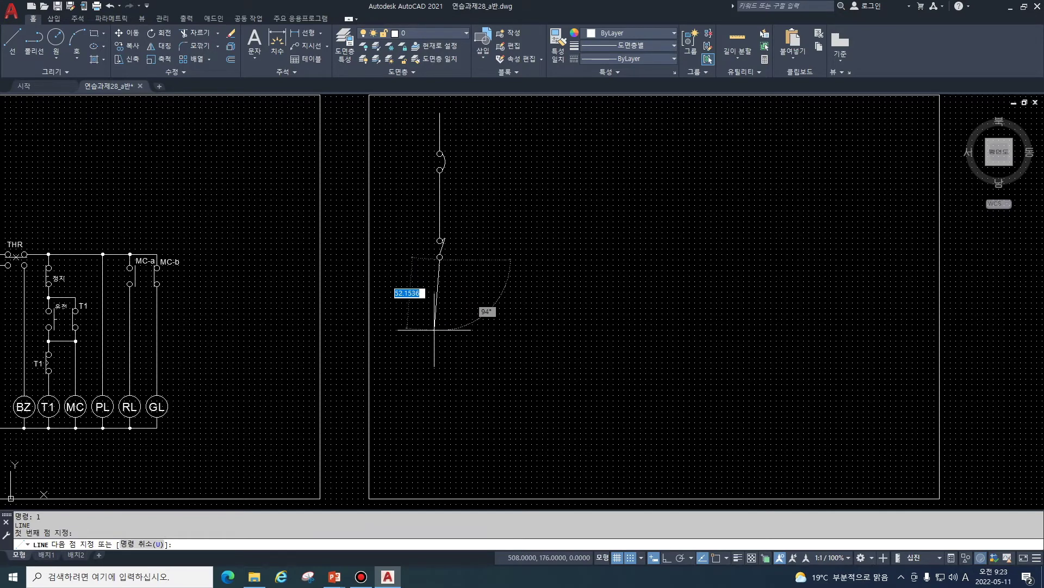
# Step: Extend the wire down past the new contact with a notched segment
pyautogui.click(440, 335)
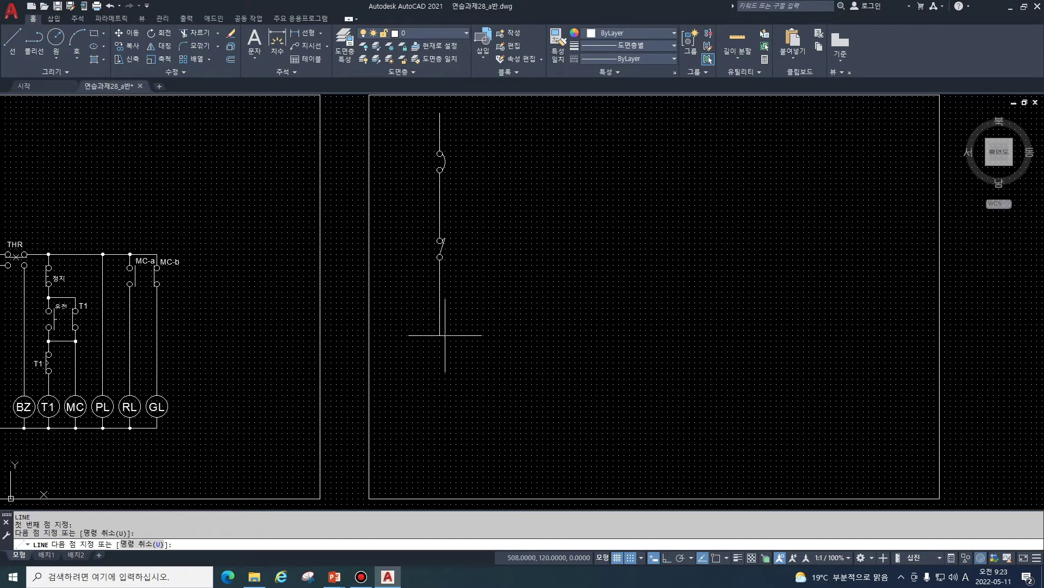
pyautogui.click(439, 336)
pyautogui.click(439, 346)
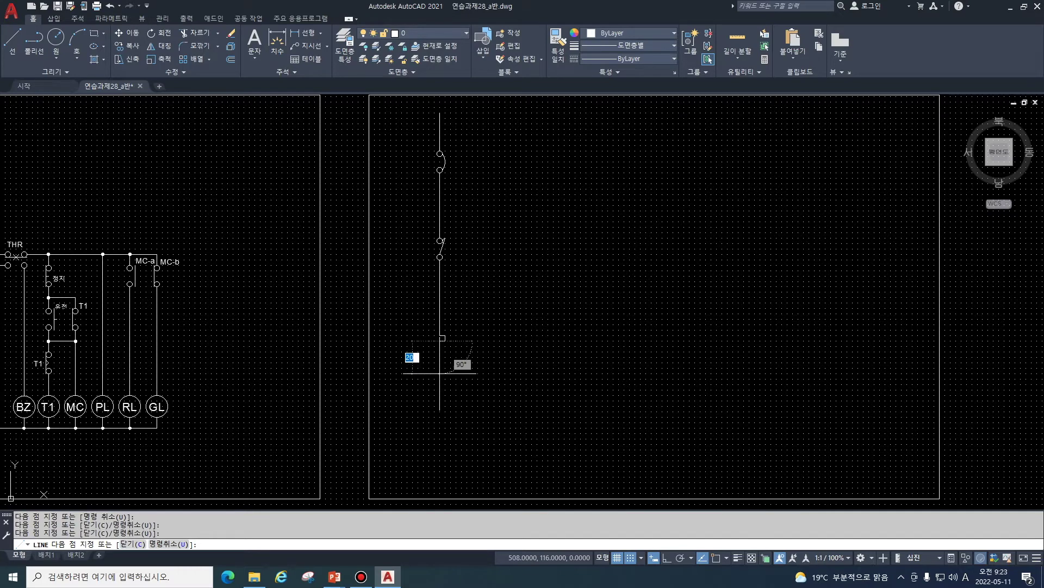
pyautogui.write('u')
pyautogui.press('Return')
pyautogui.click(439, 405)
pyautogui.press('Return')
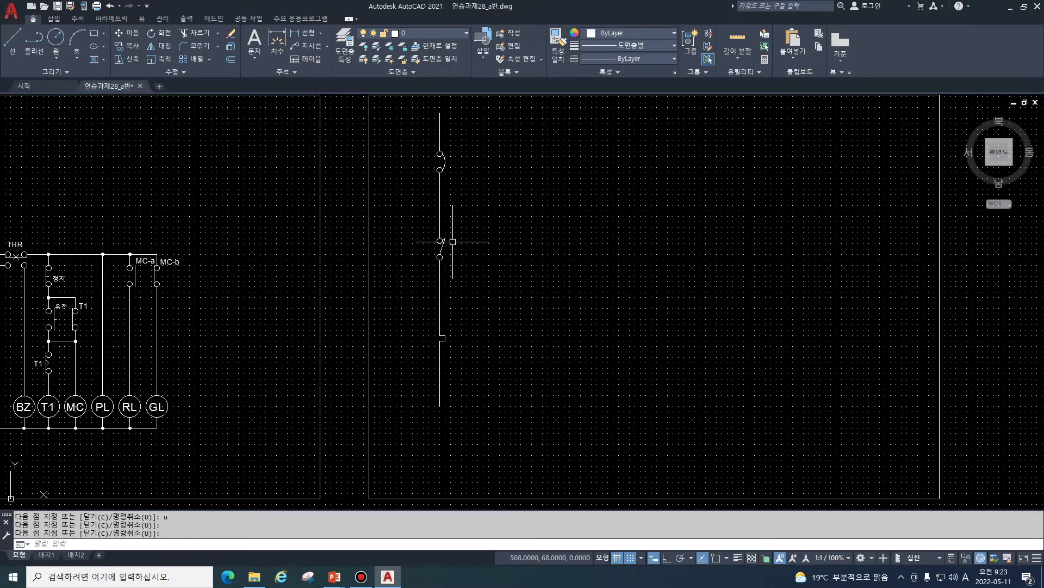
pyautogui.moveTo(469, 213); pyautogui.dragTo(466, 256, button='middle')
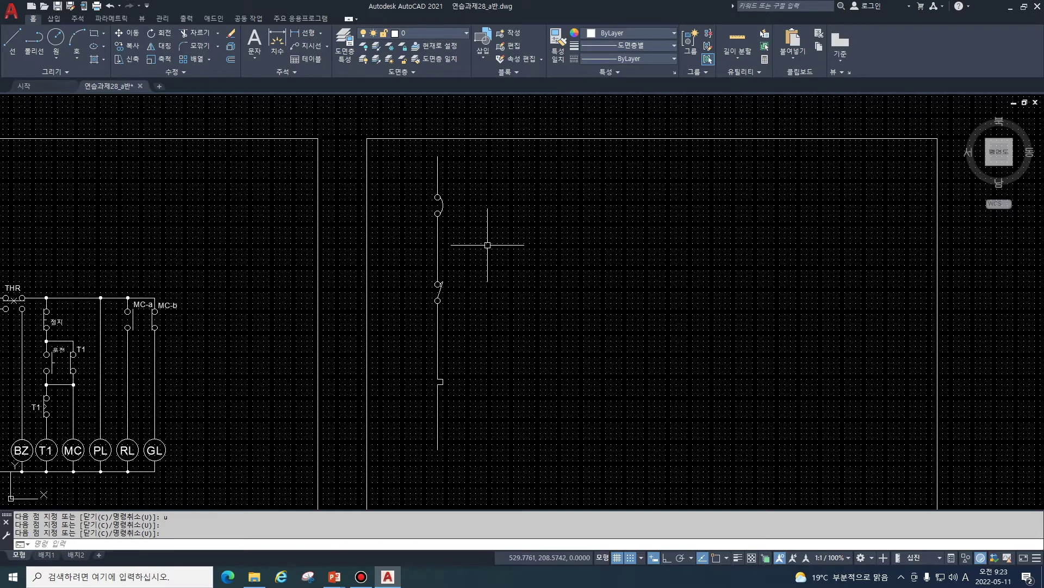
pyautogui.press('Return')
# Step: Add a small two-point terminal circle at the wire's bottom end
pyautogui.write('c')
pyautogui.press('Return')
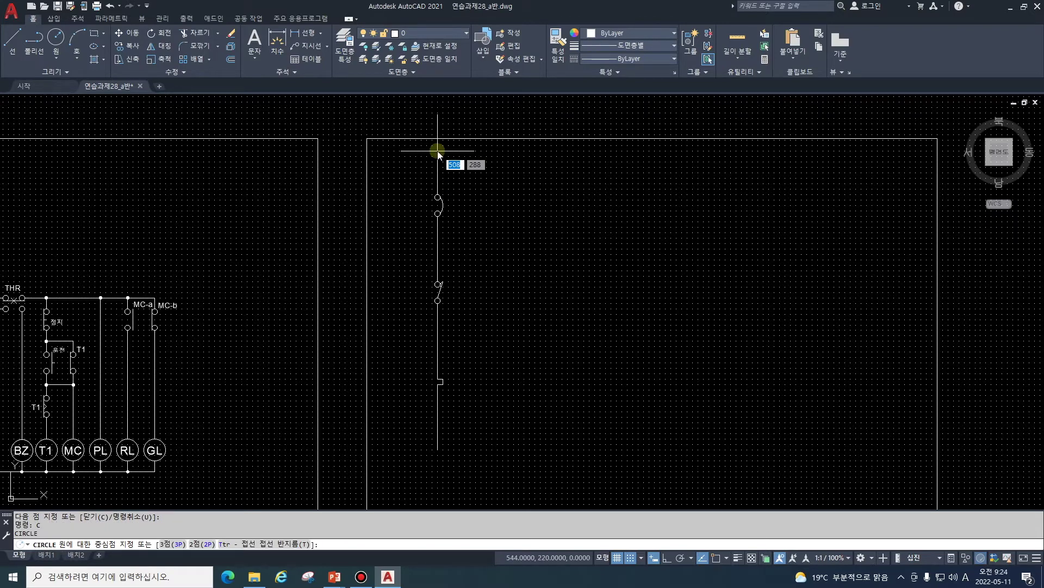
pyautogui.press('Return')
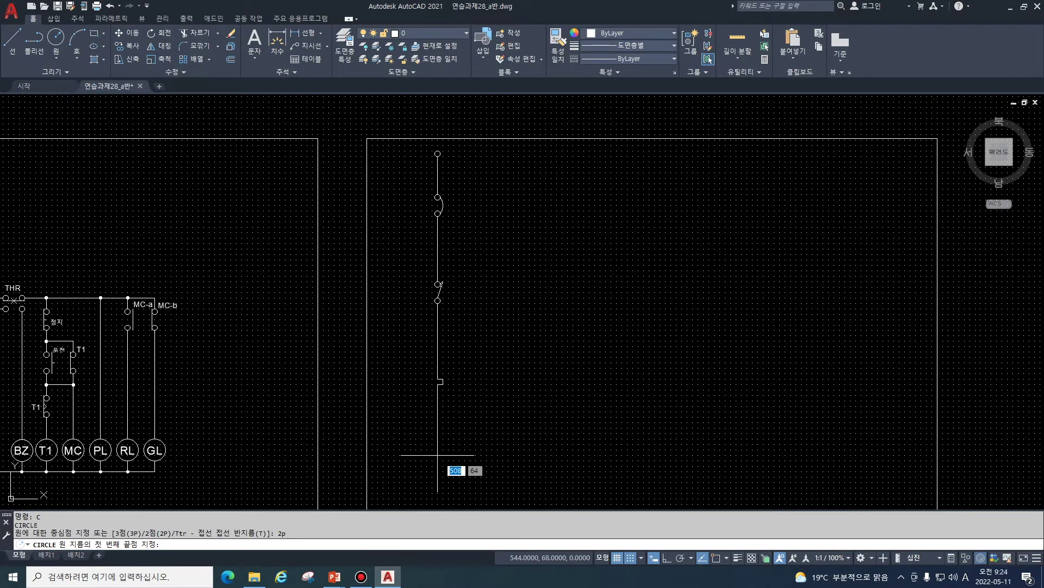
pyautogui.click(438, 449)
pyautogui.click(437, 455)
pyautogui.write('co')
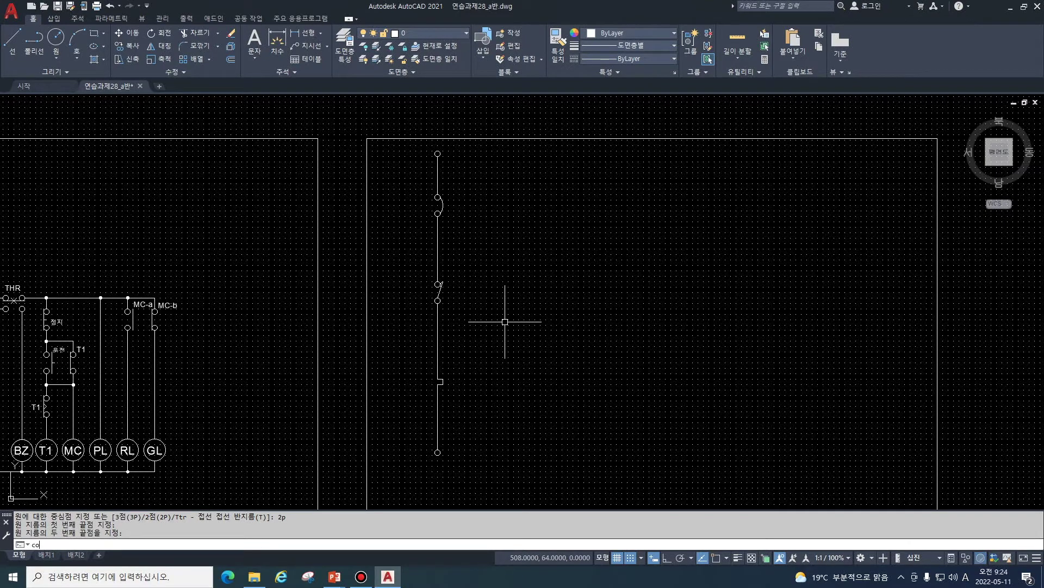
# Step: Copy the line column with its contacts and terminals 12 and 24 units to the right
pyautogui.press('Return')
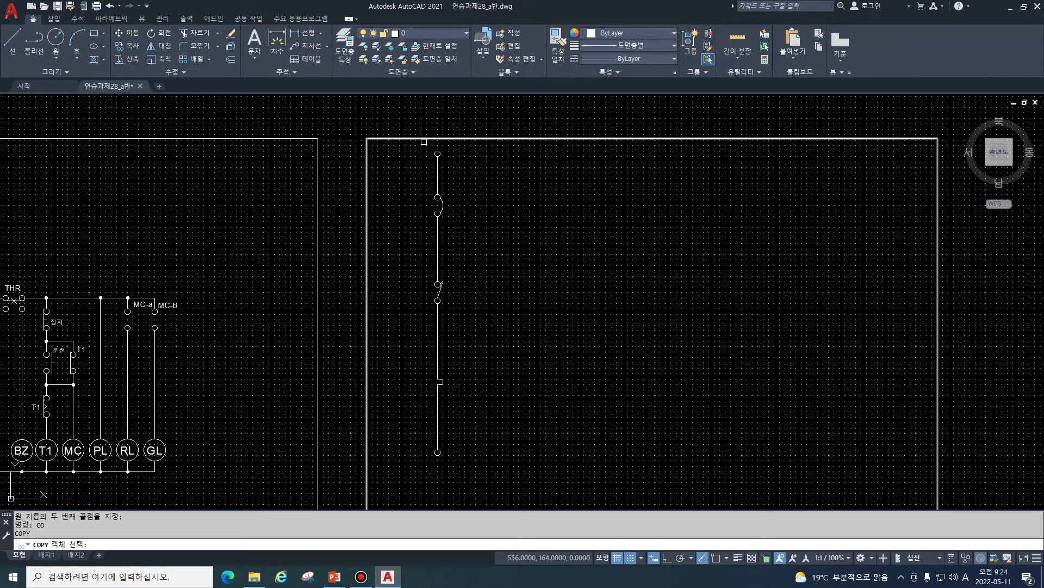
pyautogui.click(424, 146)
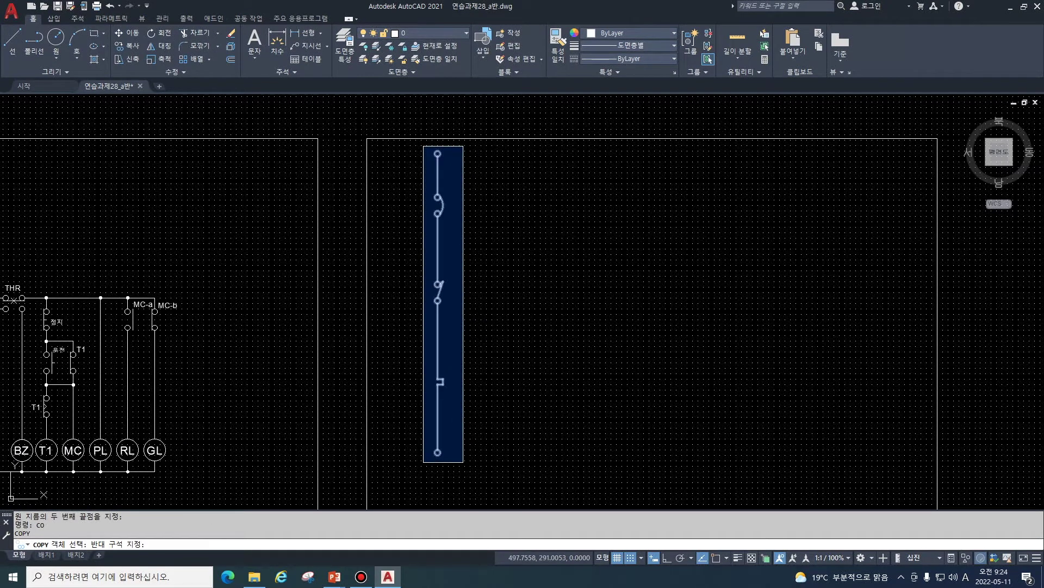
pyautogui.click(468, 439)
pyautogui.press('Return')
pyautogui.click(438, 153)
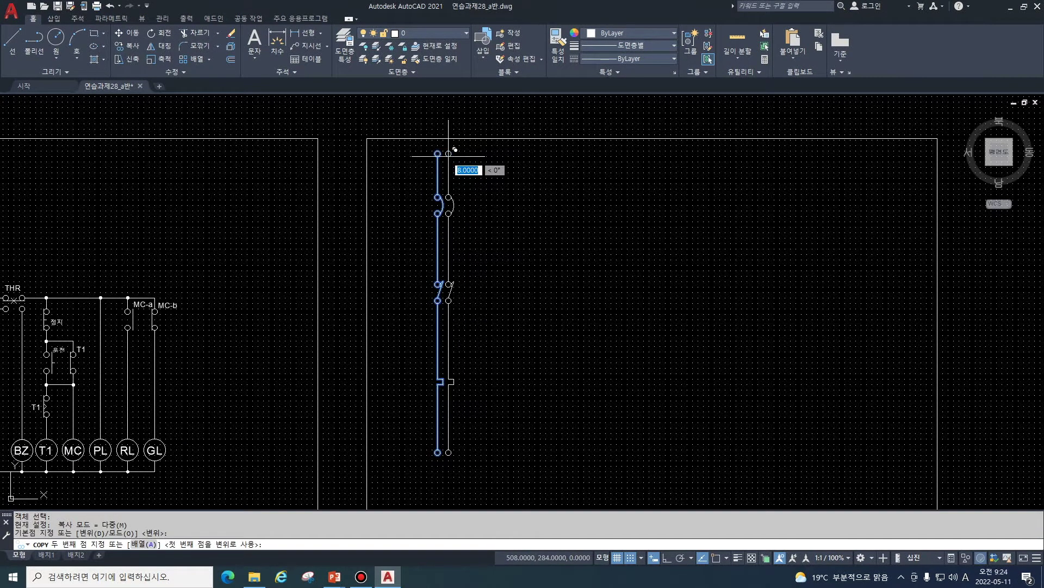
pyautogui.click(453, 156)
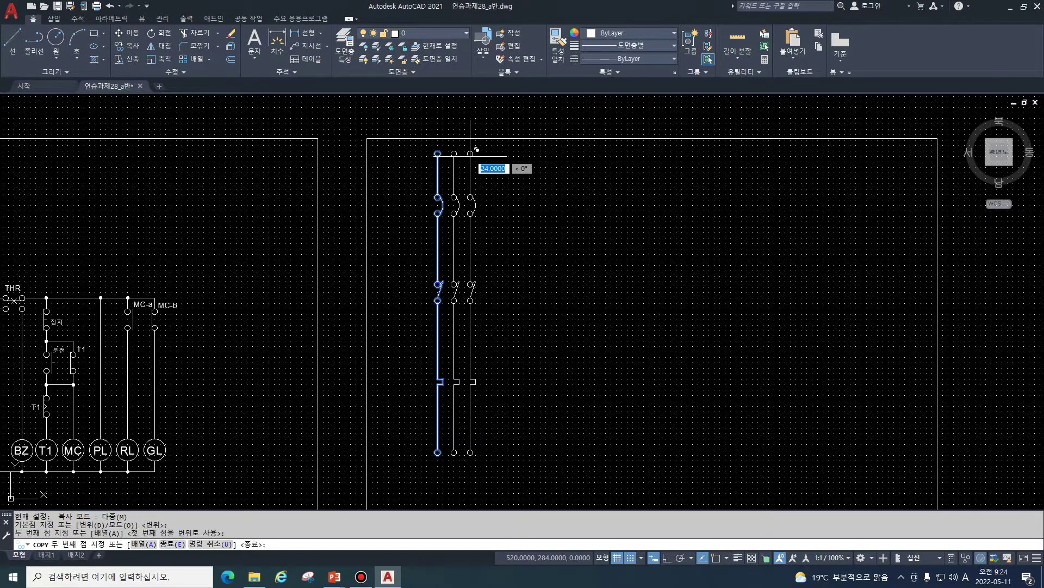
pyautogui.click(470, 157)
pyautogui.press('Return')
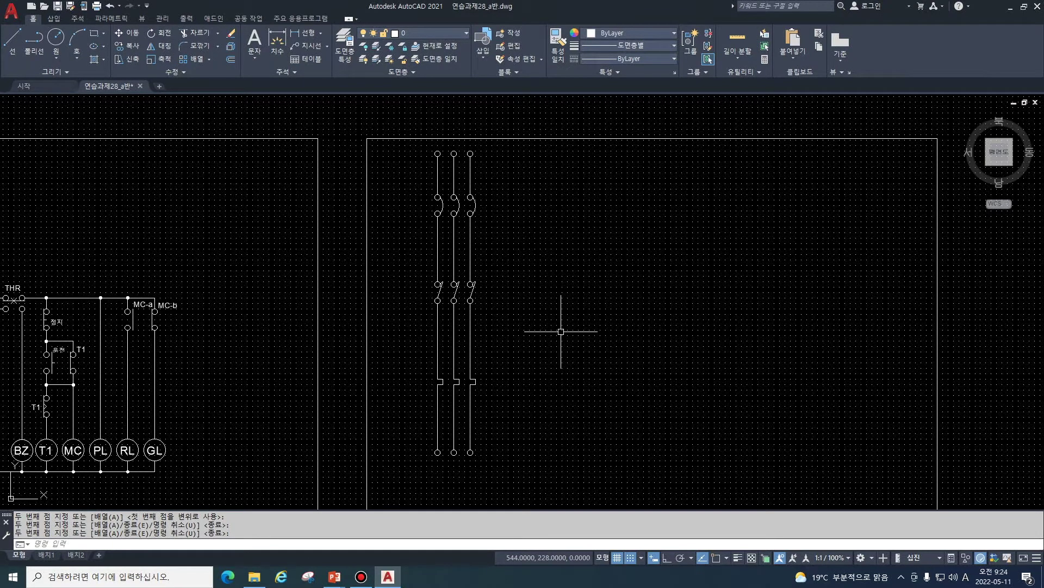
pyautogui.write('co')
# Step: Copy the three middle contacts to the right as a second contact set
pyautogui.press('Return')
pyautogui.write('CO')
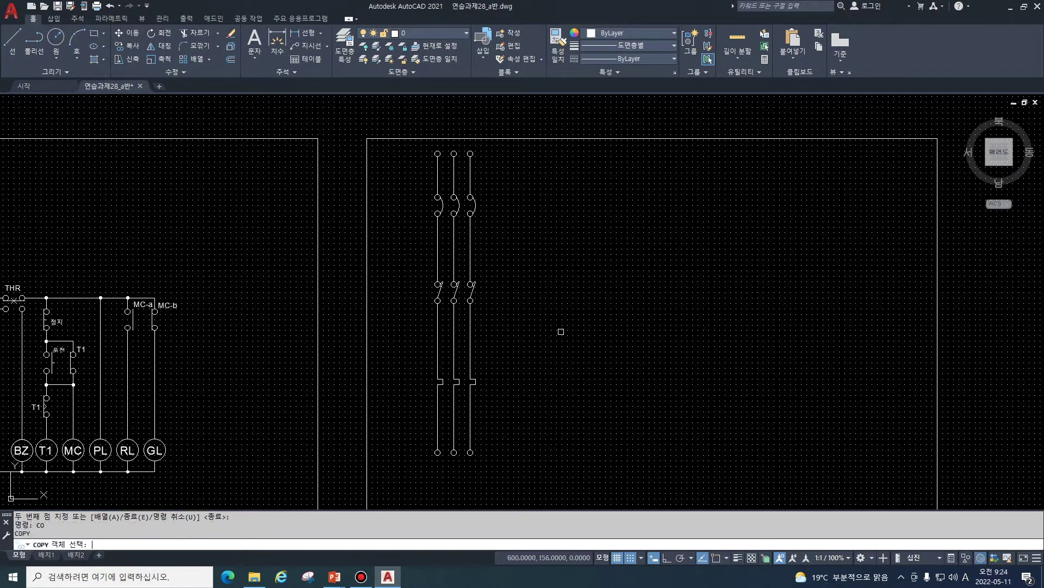
pyautogui.click(426, 273)
pyautogui.click(503, 323)
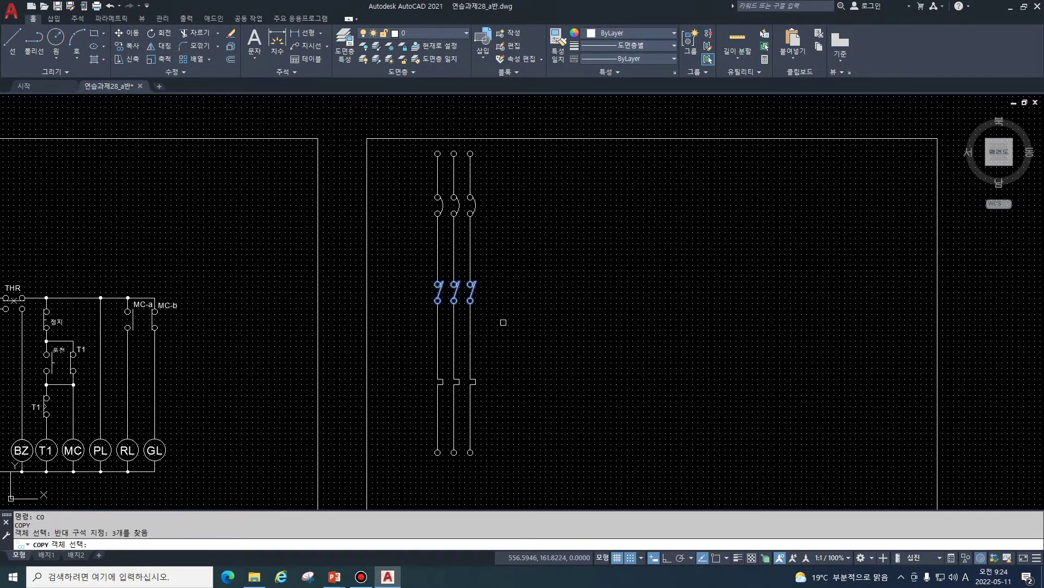
pyautogui.press('Return')
pyautogui.click(438, 284)
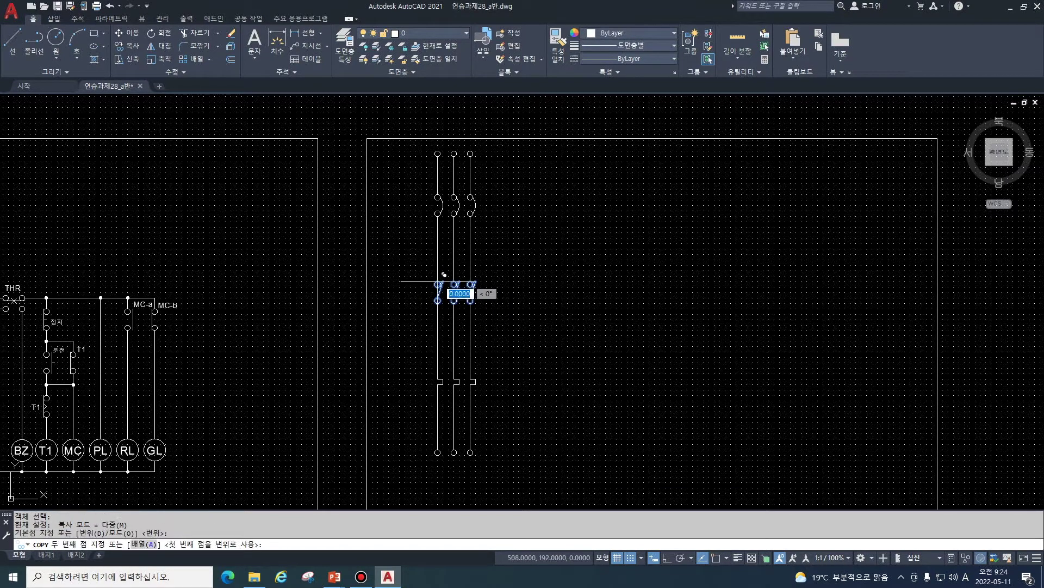
pyautogui.click(508, 284)
pyautogui.press('Return')
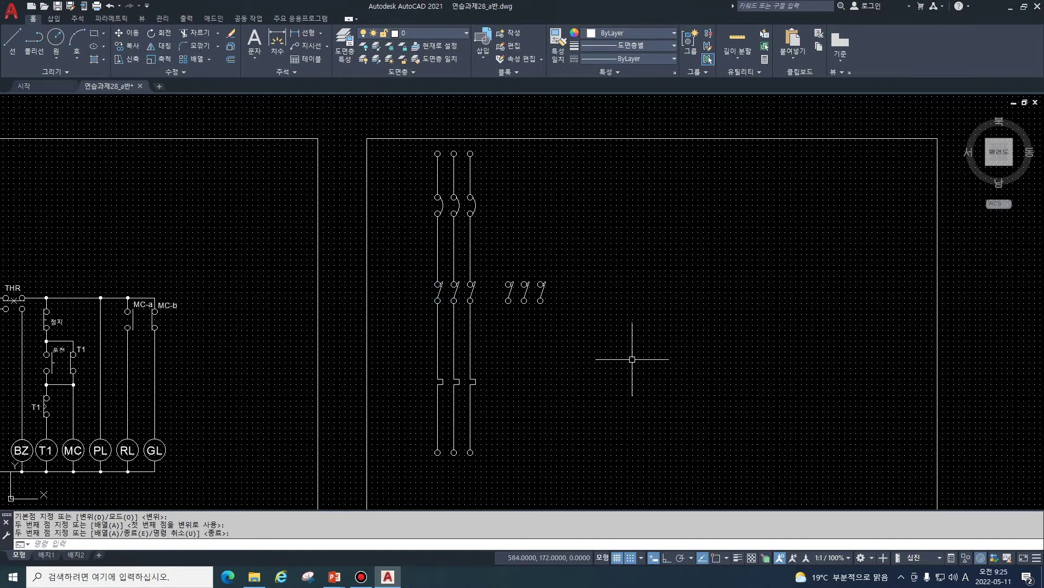
# Step: Draw the crossover wires above the contacts linking the phase lines to the new set
pyautogui.write('l')
pyautogui.press('Return')
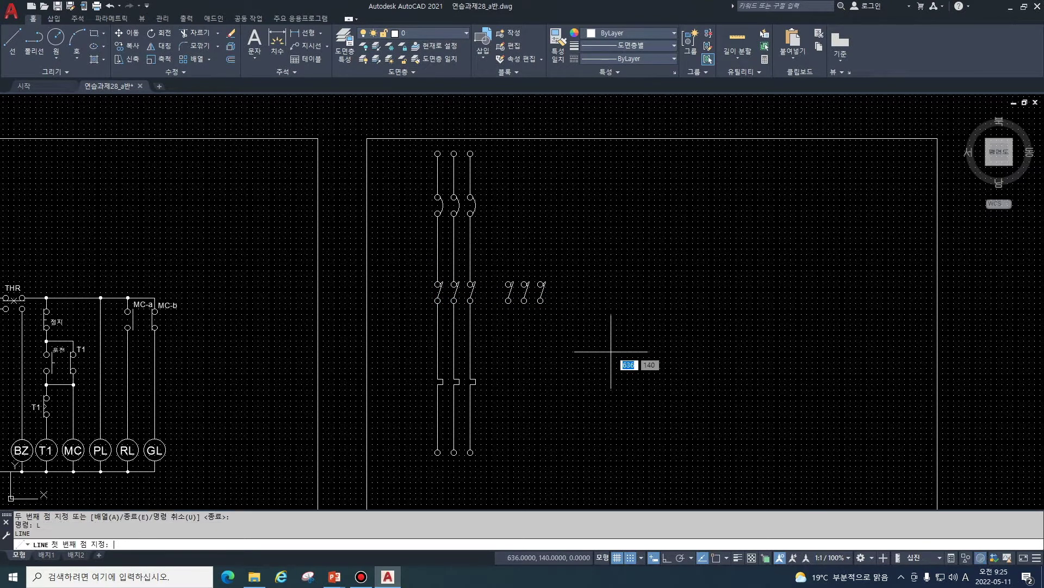
pyautogui.click(470, 284)
pyautogui.click(470, 271)
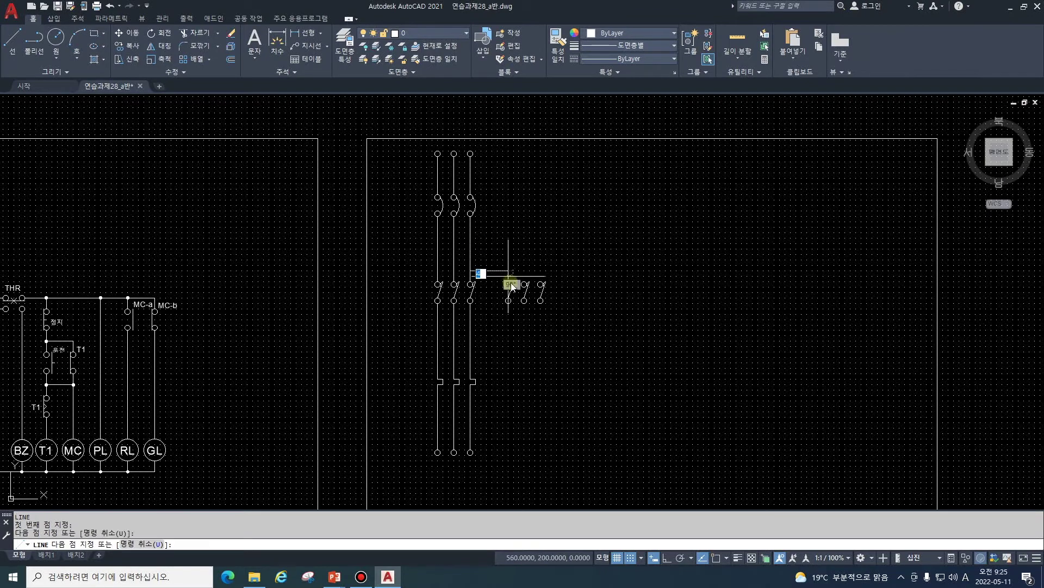
pyautogui.click(509, 271)
pyautogui.press('Return')
pyautogui.press('Return')
pyautogui.click(524, 283)
pyautogui.click(524, 254)
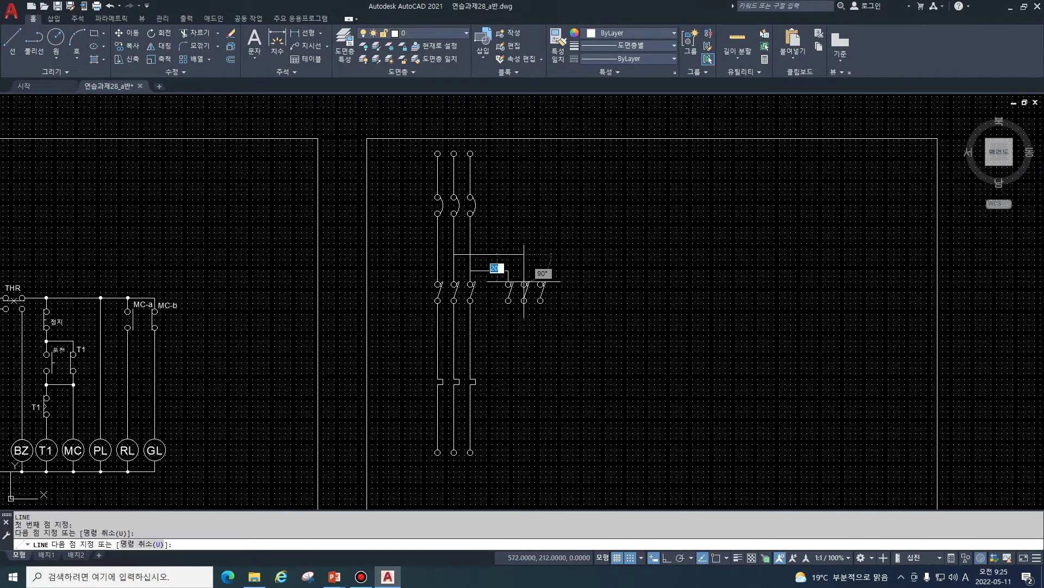
pyautogui.click(454, 254)
pyautogui.press('Return')
pyautogui.press('Return')
pyautogui.click(438, 237)
pyautogui.click(540, 238)
pyautogui.click(540, 284)
pyautogui.press('Return')
pyautogui.press('Return')
# Step: Draw the U-shaped links below the contacts connecting the new set back to the phase lines
pyautogui.click(470, 300)
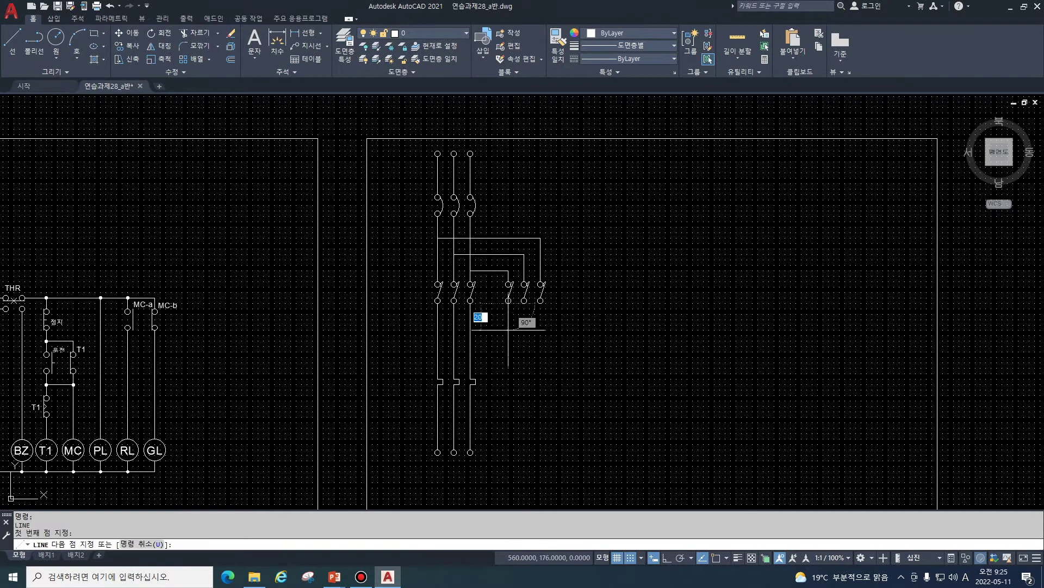
pyautogui.click(471, 314)
pyautogui.click(509, 314)
pyautogui.press('Return')
pyautogui.press('Return')
pyautogui.click(454, 300)
pyautogui.click(454, 330)
pyautogui.click(540, 346)
pyautogui.click(471, 346)
pyautogui.press('Return')
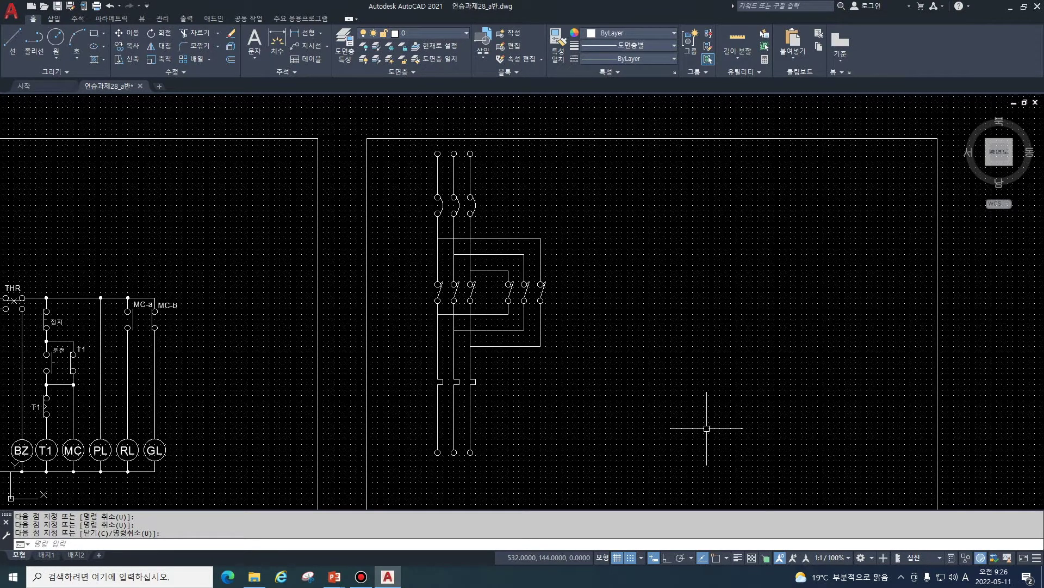
pyautogui.write('s')
# Step: Stretch the lower crossover wiring down to a new position
pyautogui.press('Return')
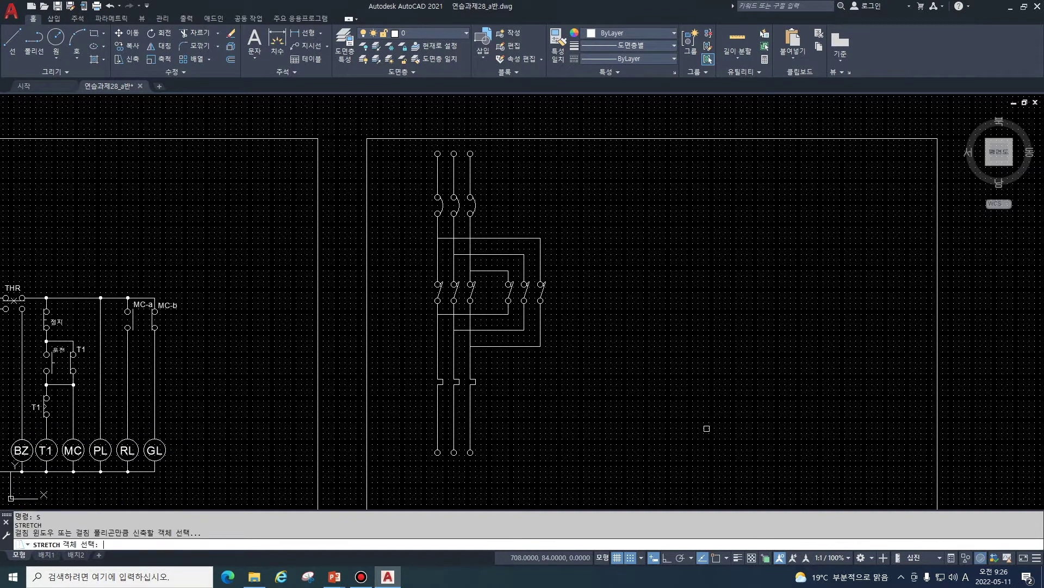
pyautogui.click(622, 464)
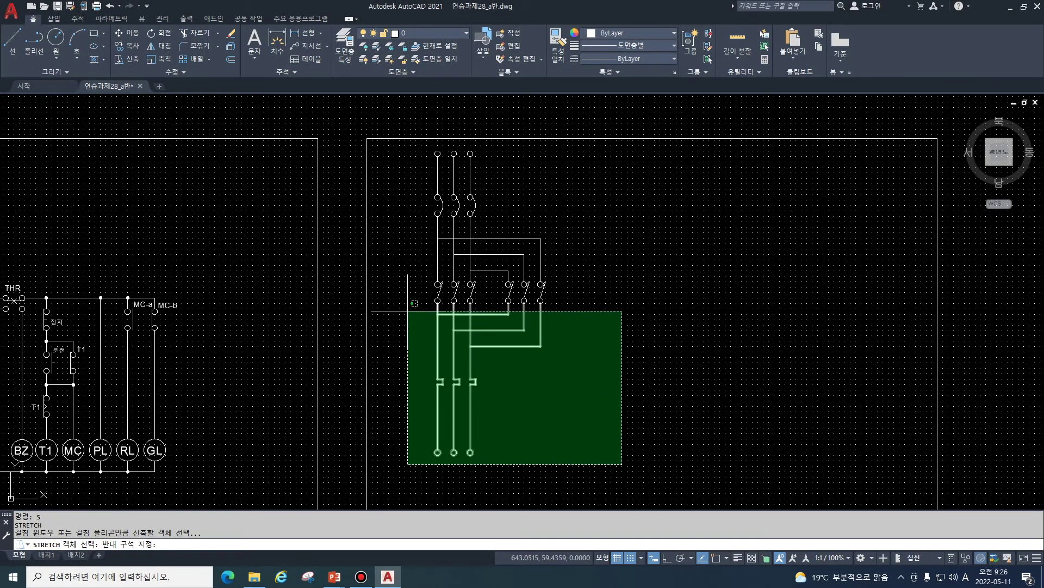
pyautogui.click(408, 310)
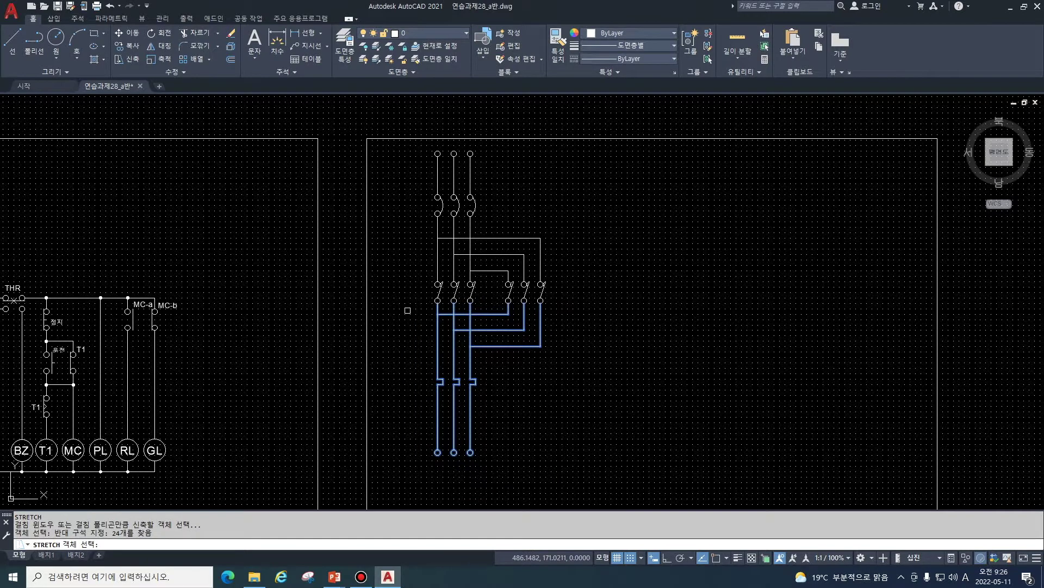
pyautogui.press('Return')
pyautogui.click(454, 314)
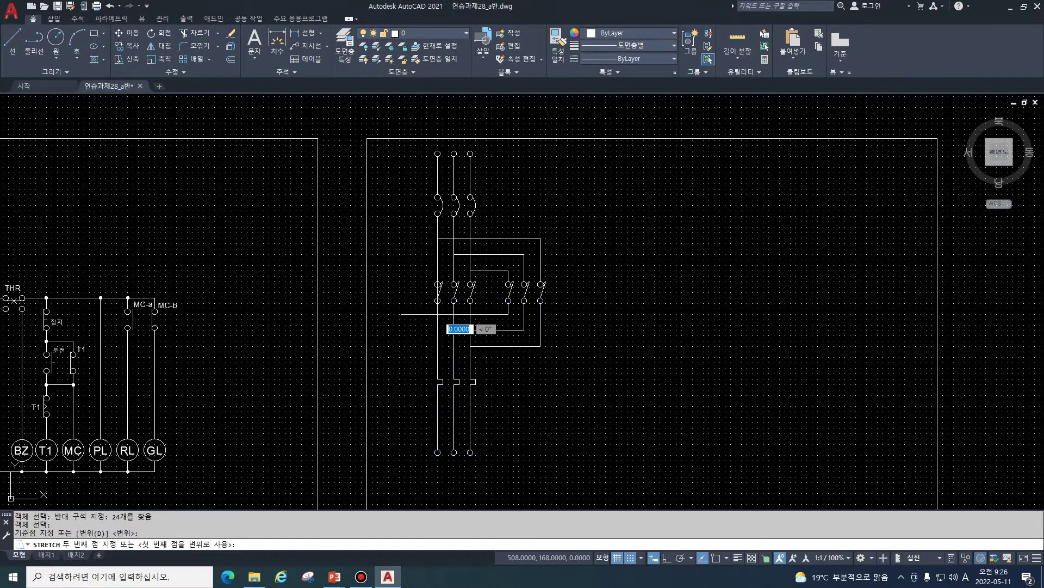
pyautogui.click(438, 318)
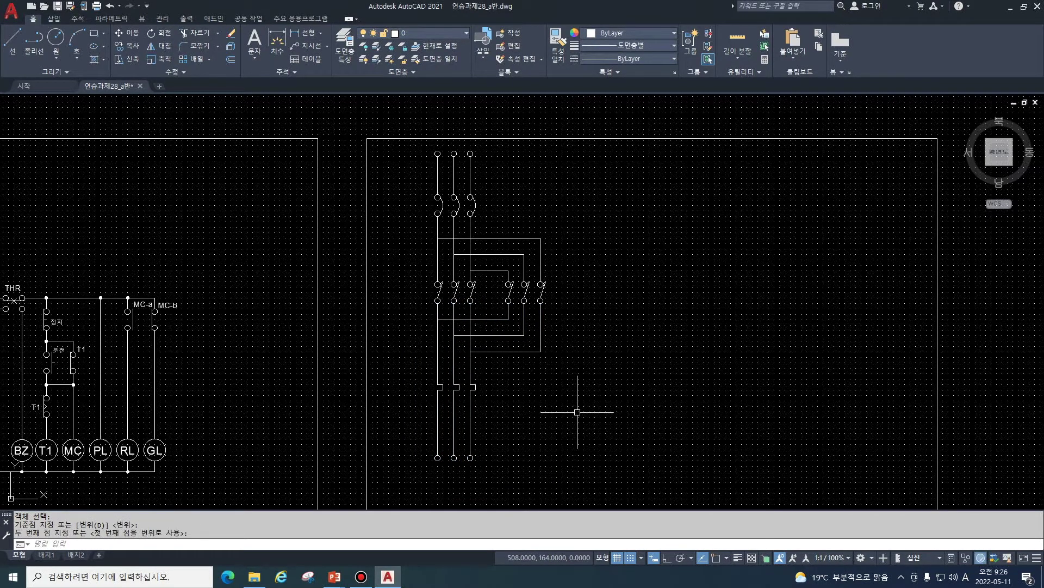
# Step: Stretch the contacts and wiring below the top switches downward
pyautogui.write('s')
pyautogui.press('Return')
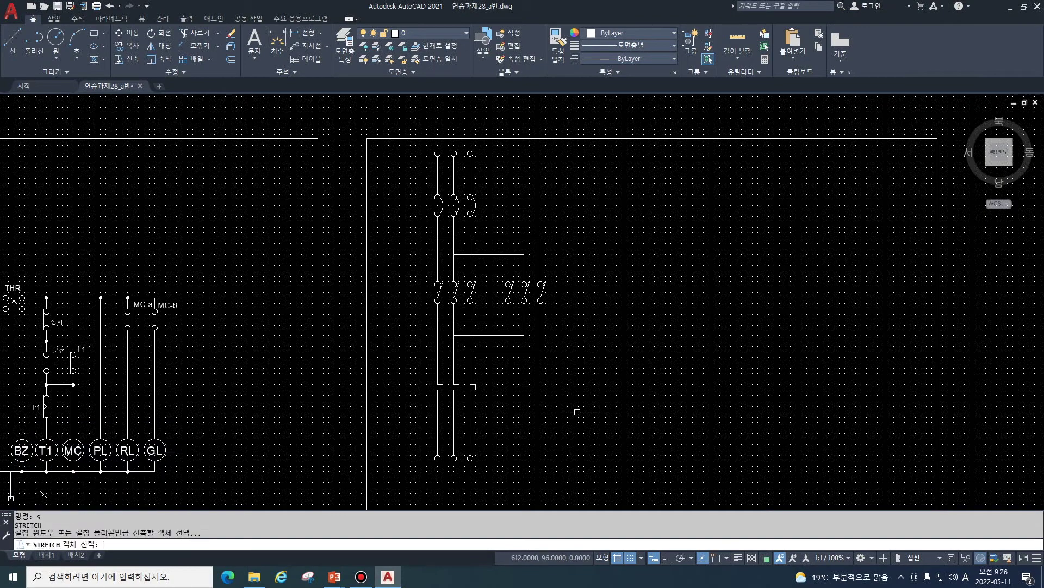
pyautogui.click(610, 486)
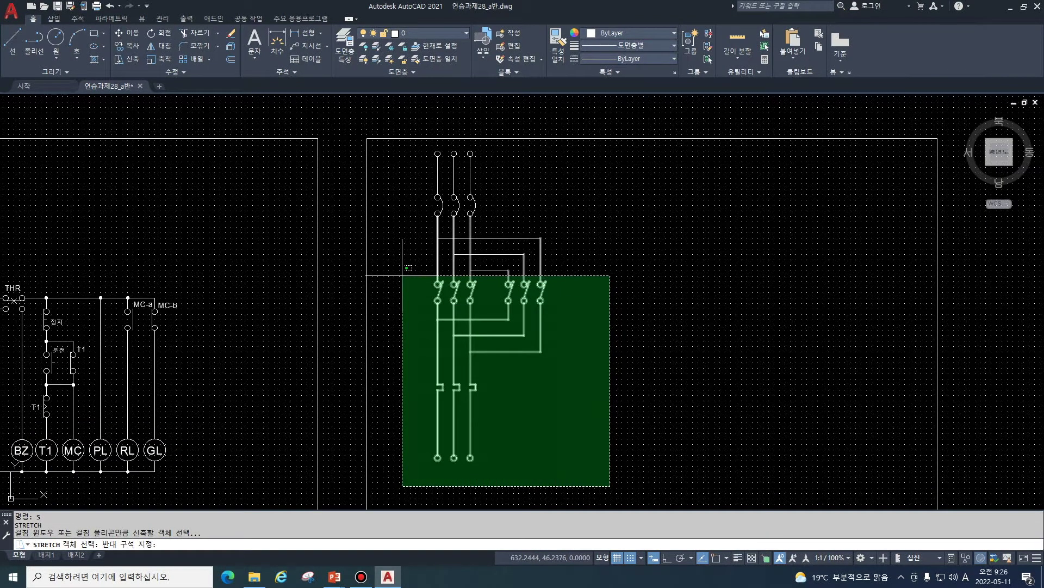
pyautogui.click(403, 276)
pyautogui.press('Return')
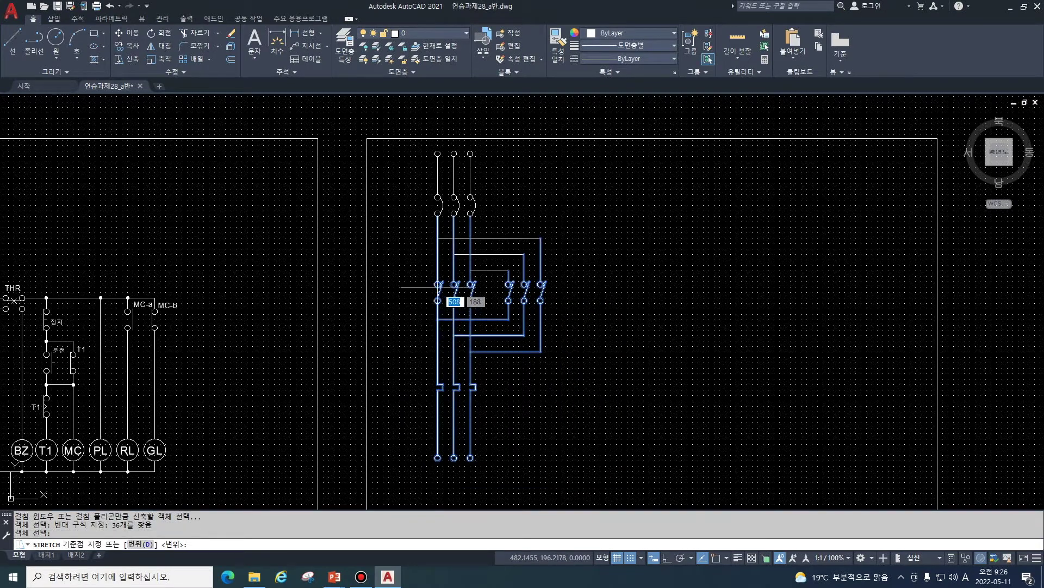
pyautogui.click(438, 284)
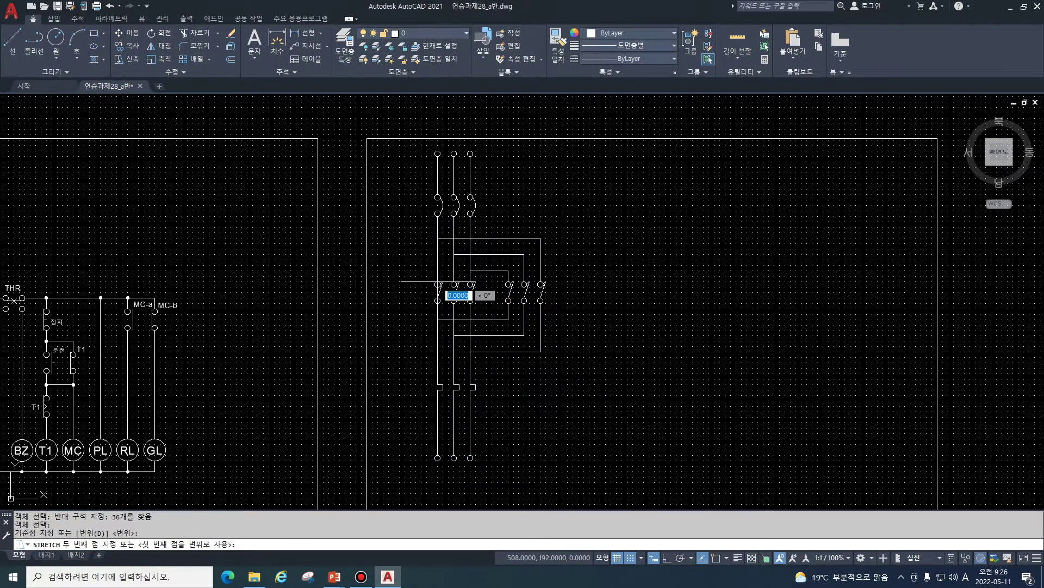
pyautogui.press('Escape')
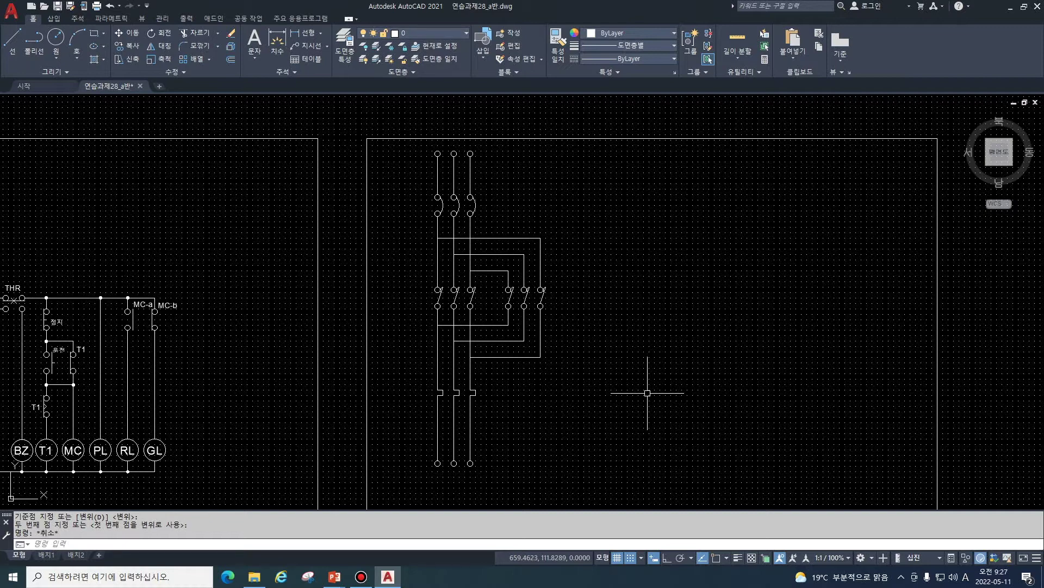
# Step: Stretch the lower power circuit down again to lengthen the phase feeds
pyautogui.write('s')
pyautogui.press('Return')
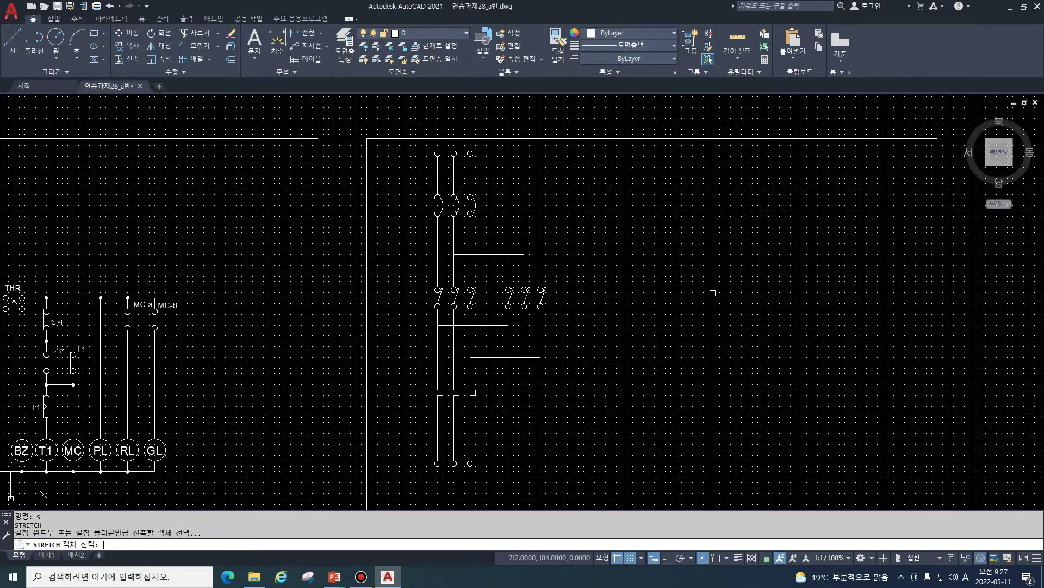
pyautogui.click(603, 478)
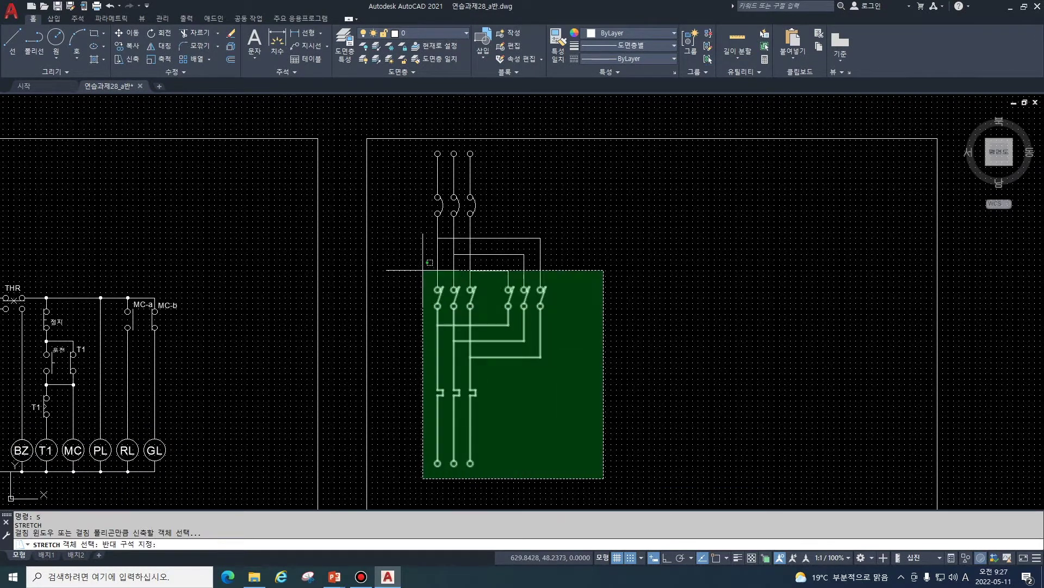
pyautogui.click(415, 228)
pyautogui.press('Return')
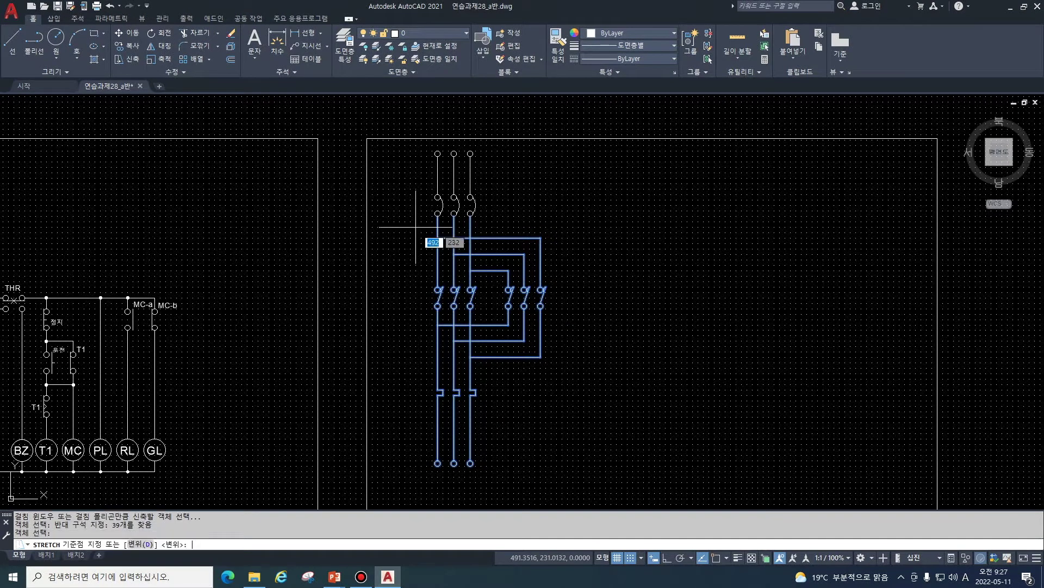
pyautogui.click(437, 243)
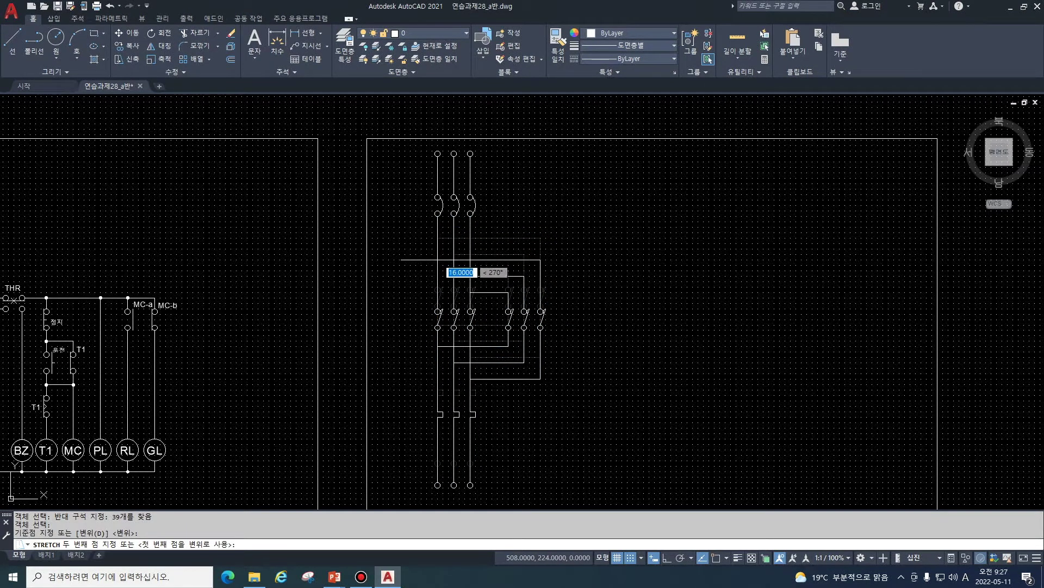
pyautogui.press('Escape')
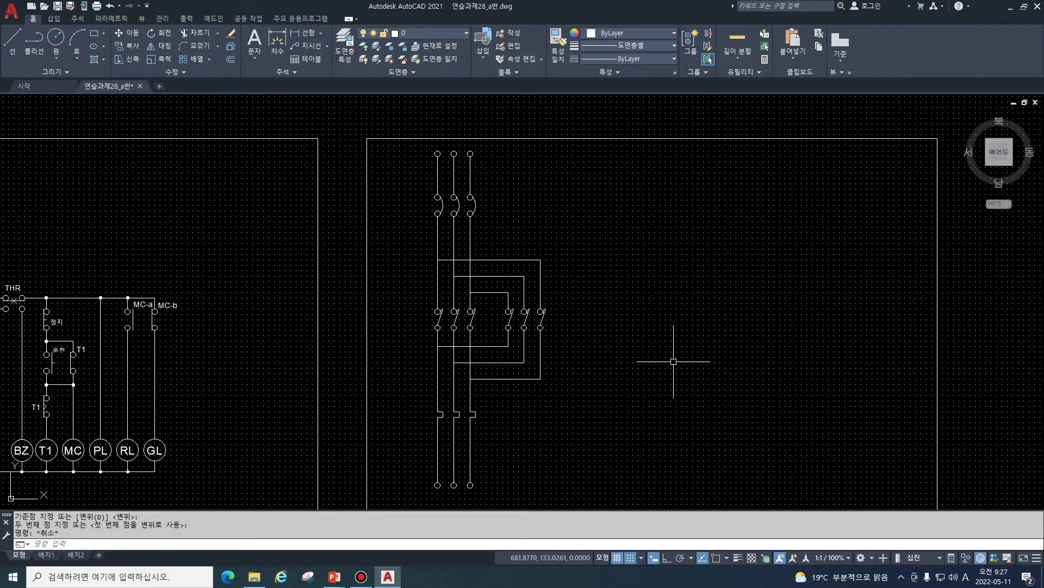
pyautogui.write('l')
pyautogui.press('Return')
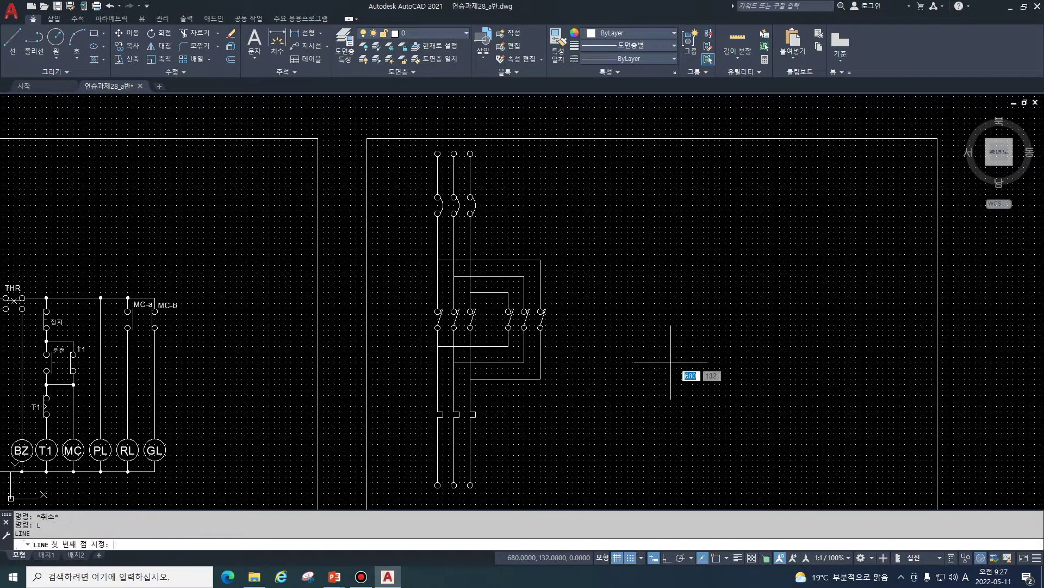
# Step: Draw a horizontal wire to the right from the left power line
pyautogui.click(437, 226)
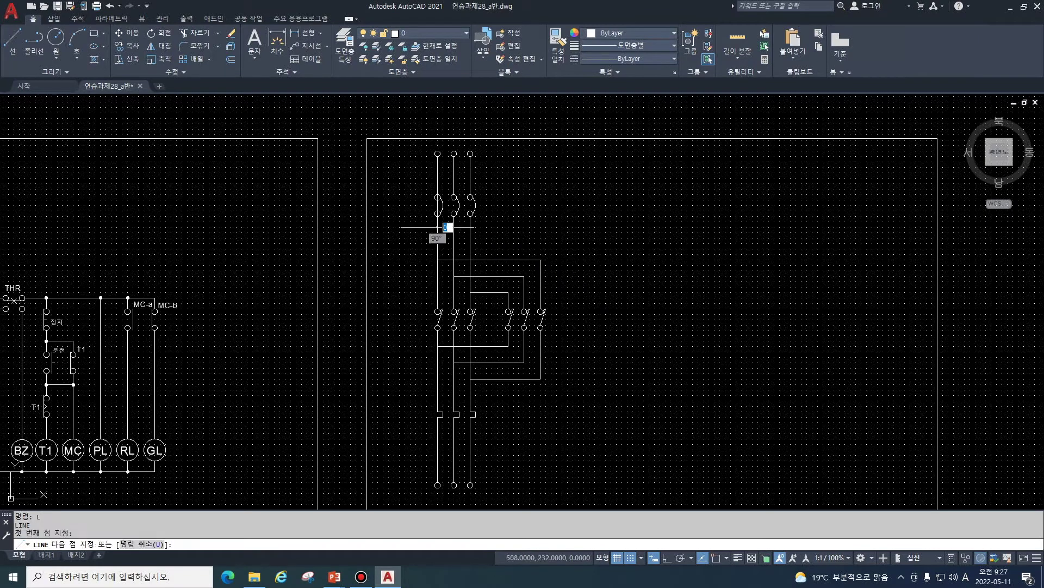
pyautogui.click(594, 226)
pyautogui.press('Return')
pyautogui.write('dd')
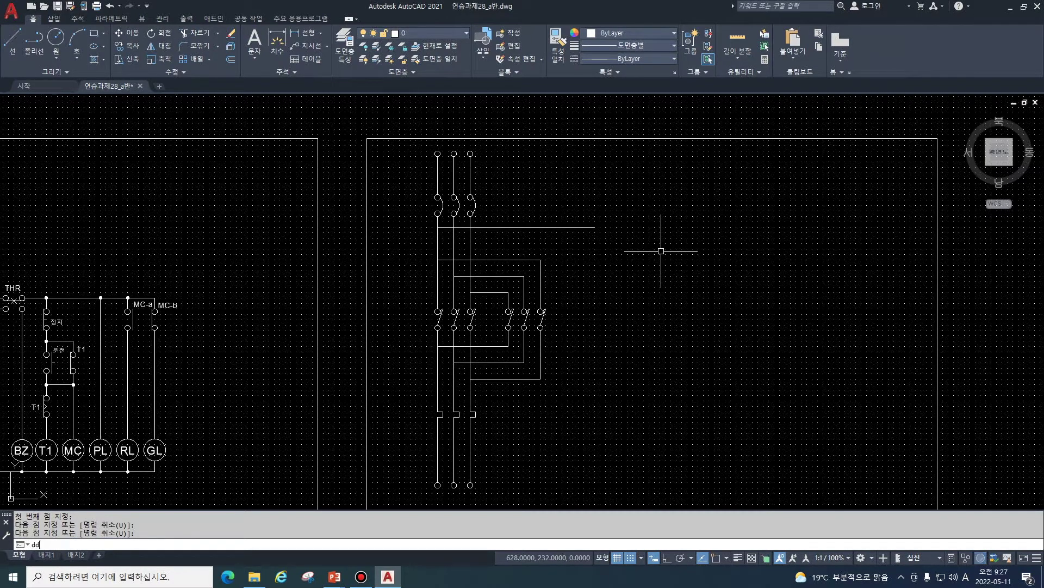
# Step: Insert the 수동복귀b접점 block rotated 90° at the wire's right end
pyautogui.write('ins')
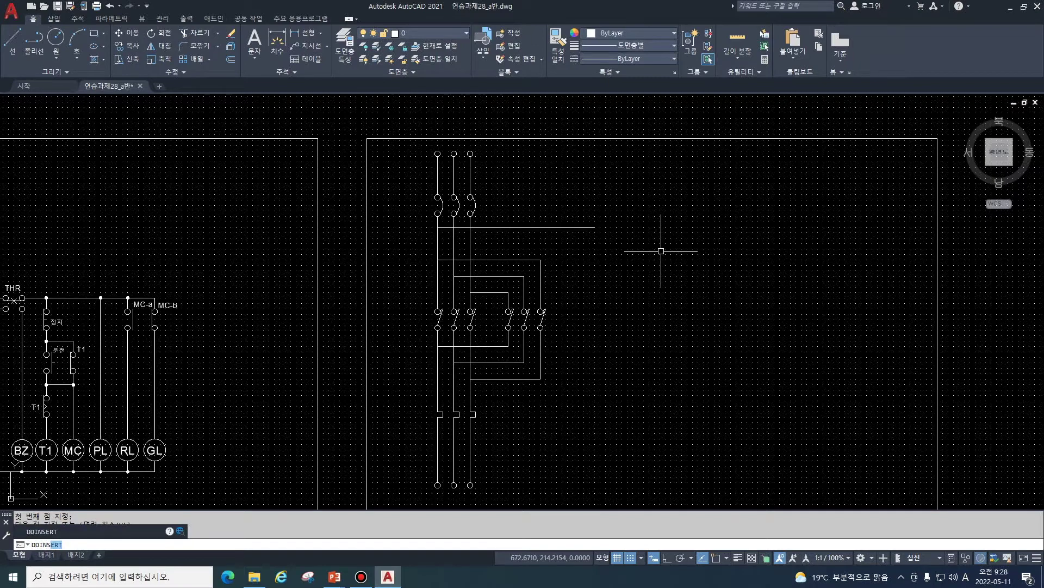
pyautogui.press('Return')
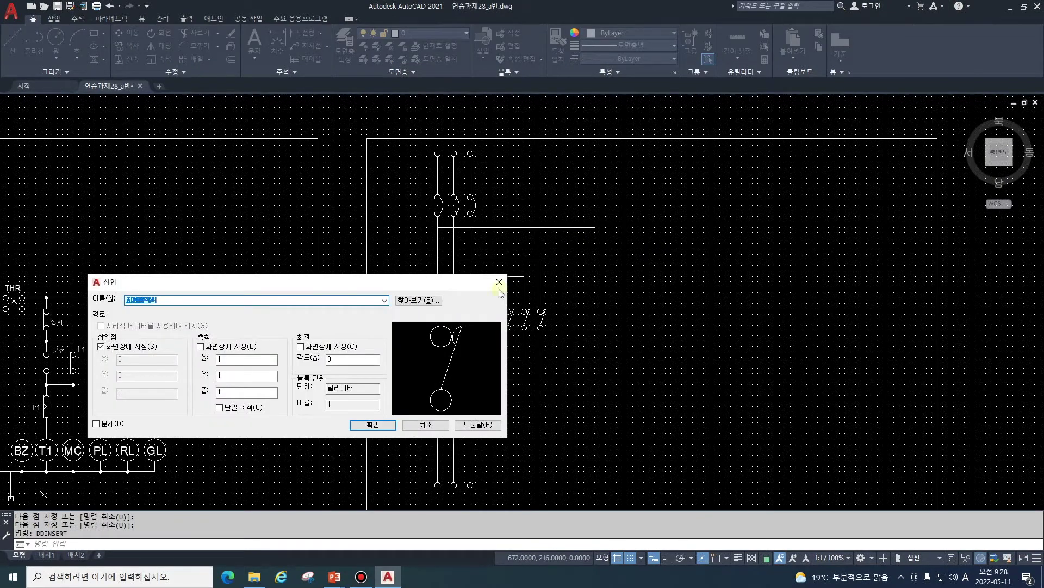
pyautogui.click(384, 300)
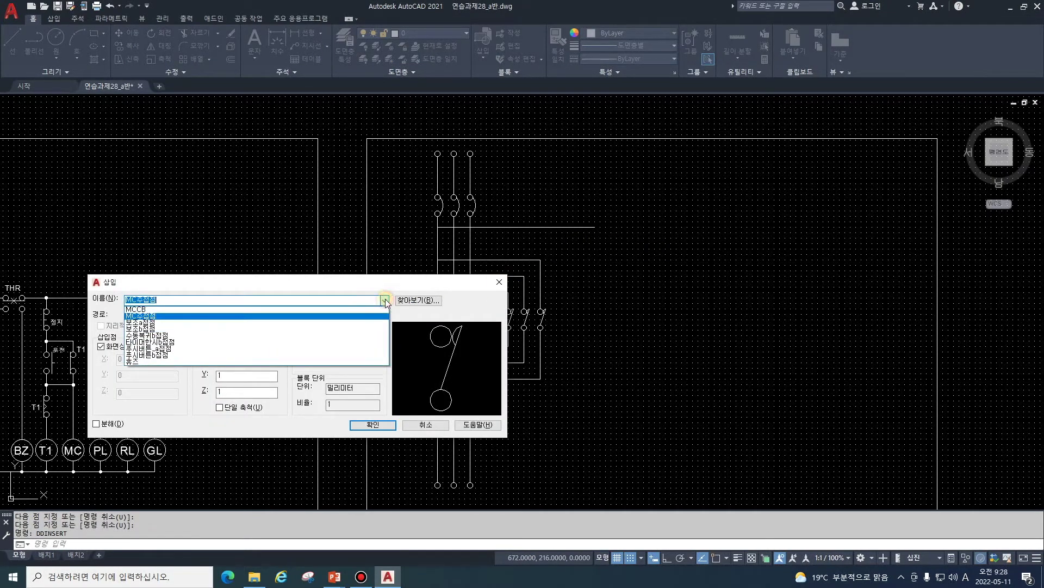
pyautogui.click(187, 336)
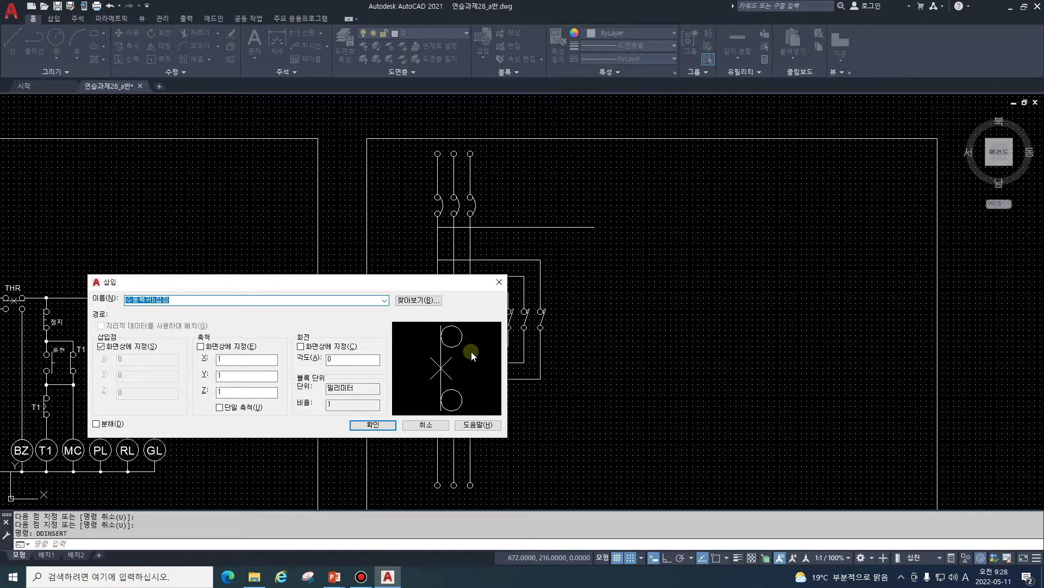
pyautogui.click(329, 361)
pyautogui.write('90')
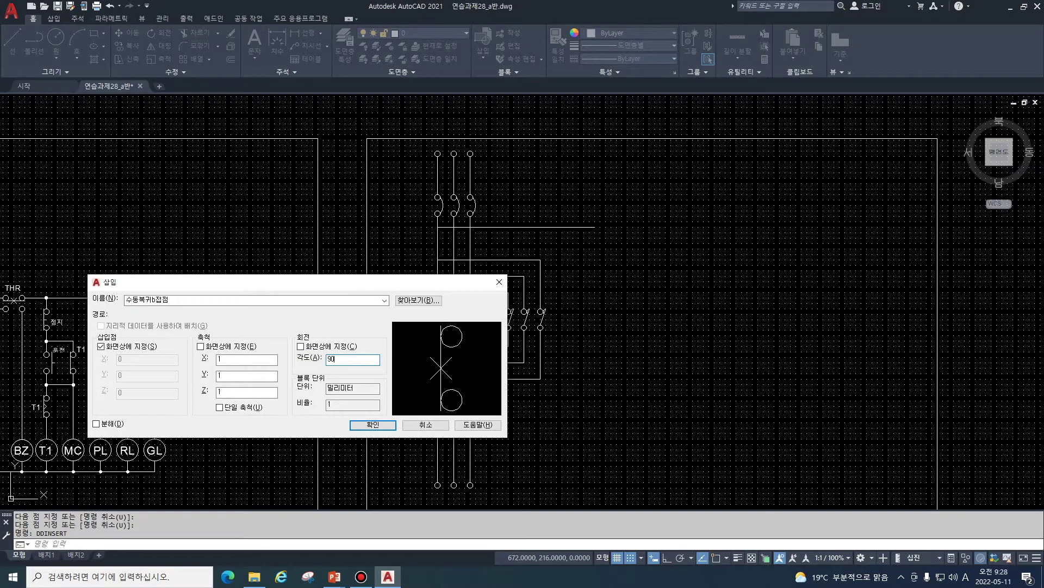
pyautogui.click(385, 422)
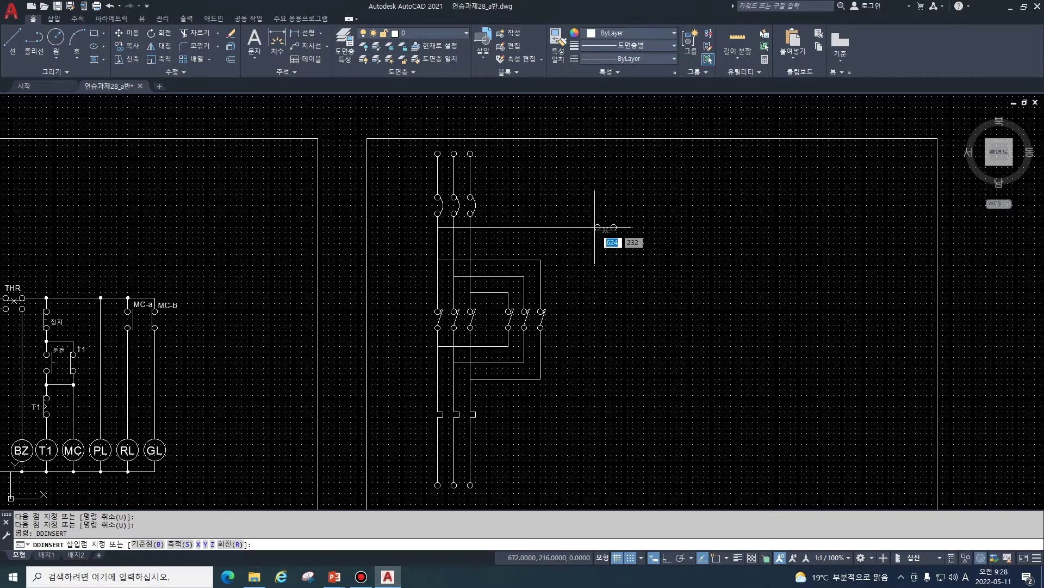
pyautogui.click(594, 227)
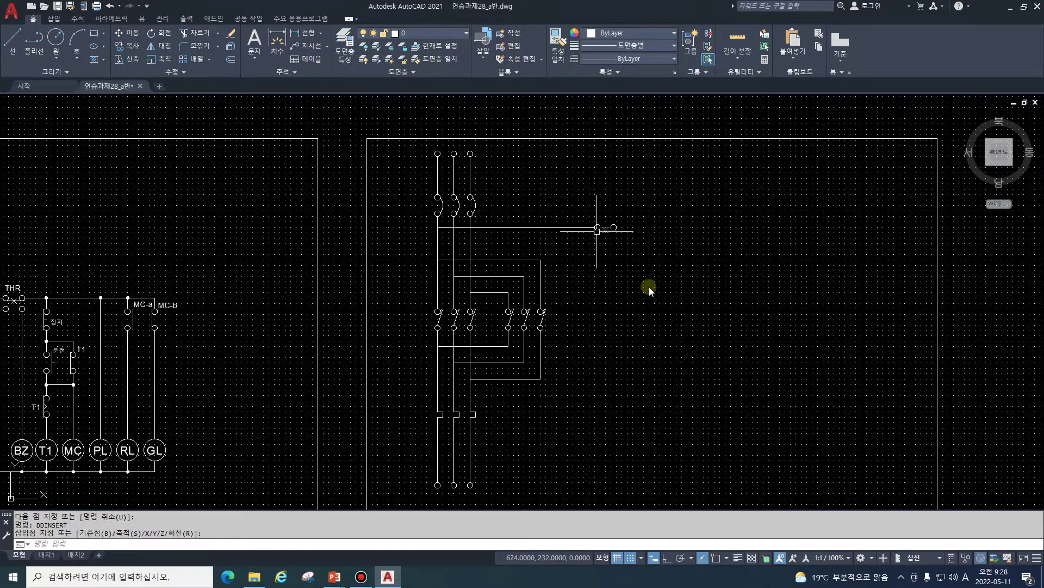
# Step: Extend a wire from the contact's right end further to the right
pyautogui.write('l')
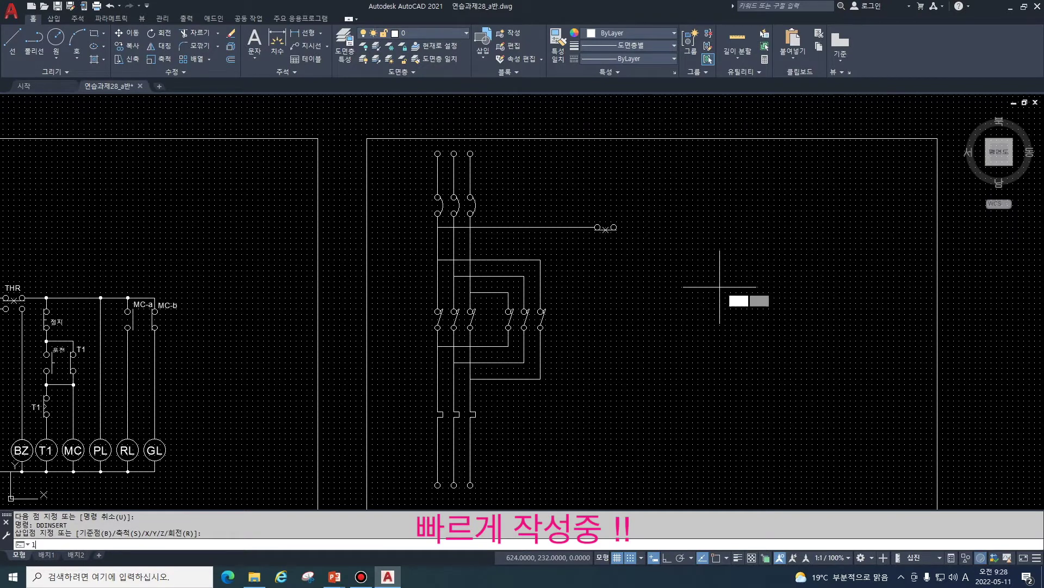
pyautogui.press('Return')
pyautogui.click(615, 227)
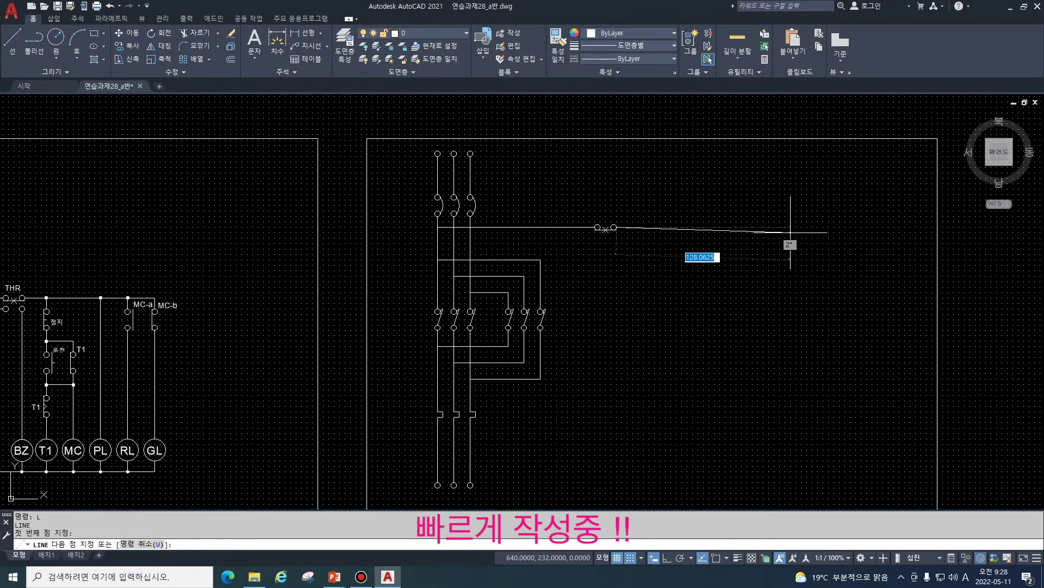
pyautogui.click(731, 227)
pyautogui.press('Return')
# Step: Draw an L-shaped wire from the inner power line down and along the frame bottom
pyautogui.write('l')
pyautogui.press('Return')
pyautogui.click(470, 243)
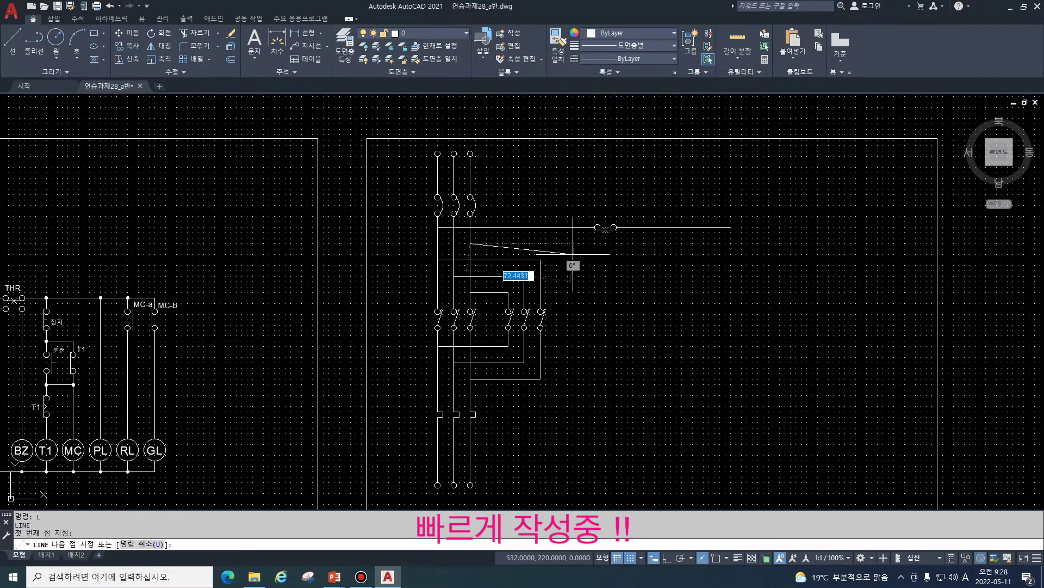
pyautogui.click(562, 243)
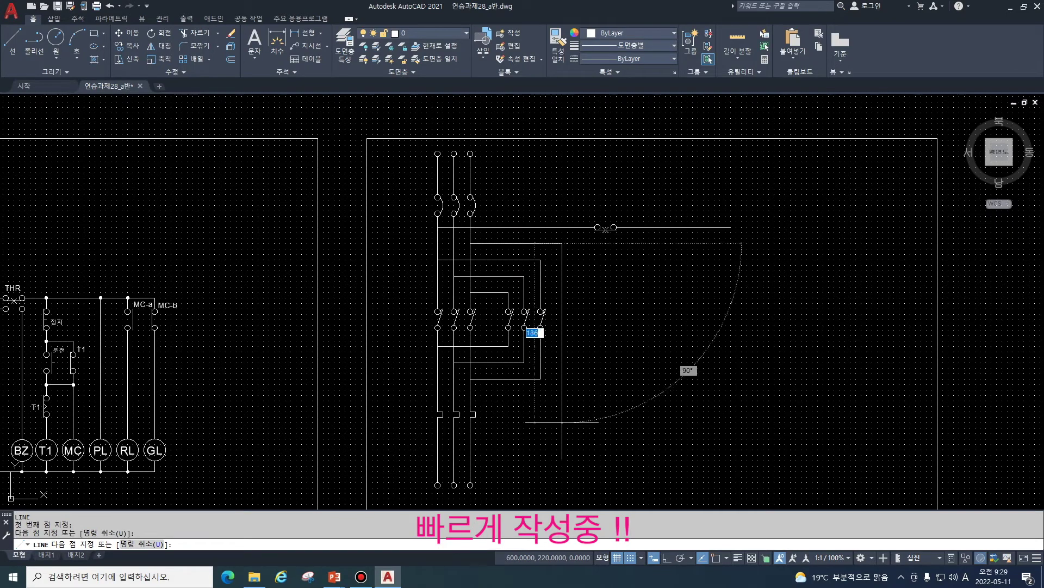
pyautogui.click(578, 244)
pyautogui.click(578, 482)
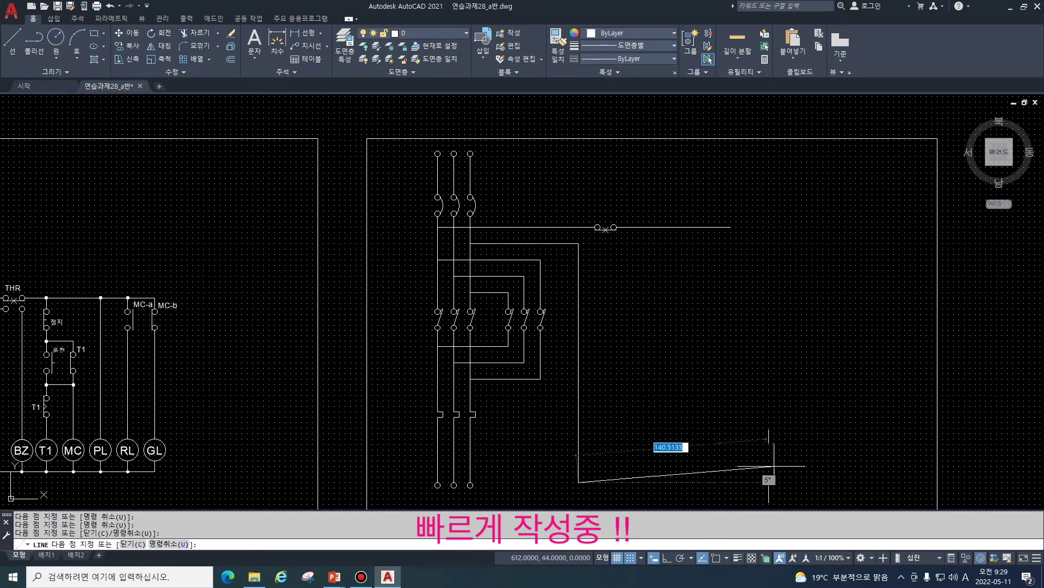
pyautogui.click(844, 482)
pyautogui.press('Return')
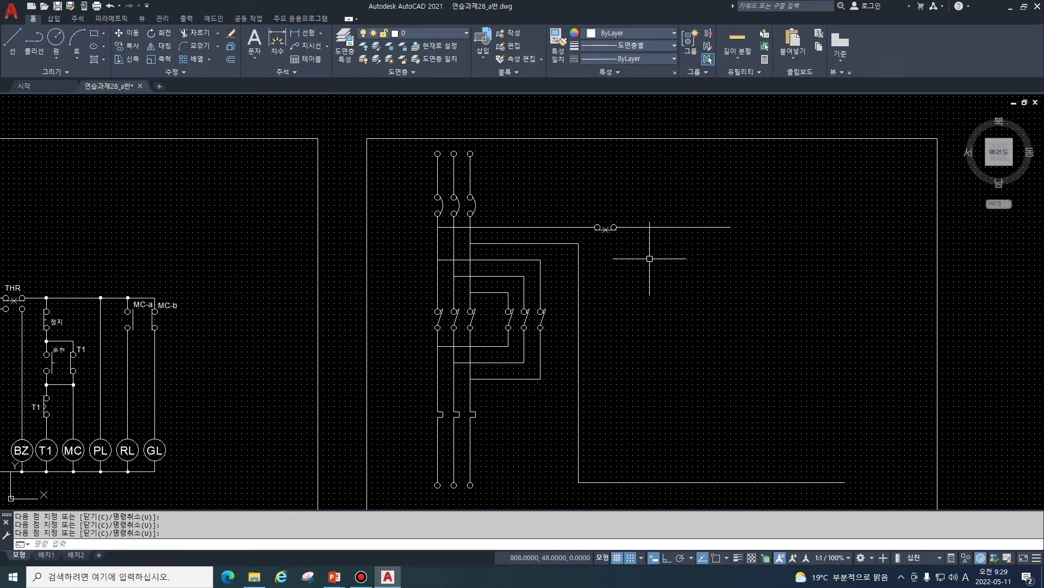
# Step: Stretch the contact and its wire to the right, then undo that stretch
pyautogui.write('s')
pyautogui.press('Return')
pyautogui.click(585, 190)
pyautogui.click(677, 261)
pyautogui.press('Return')
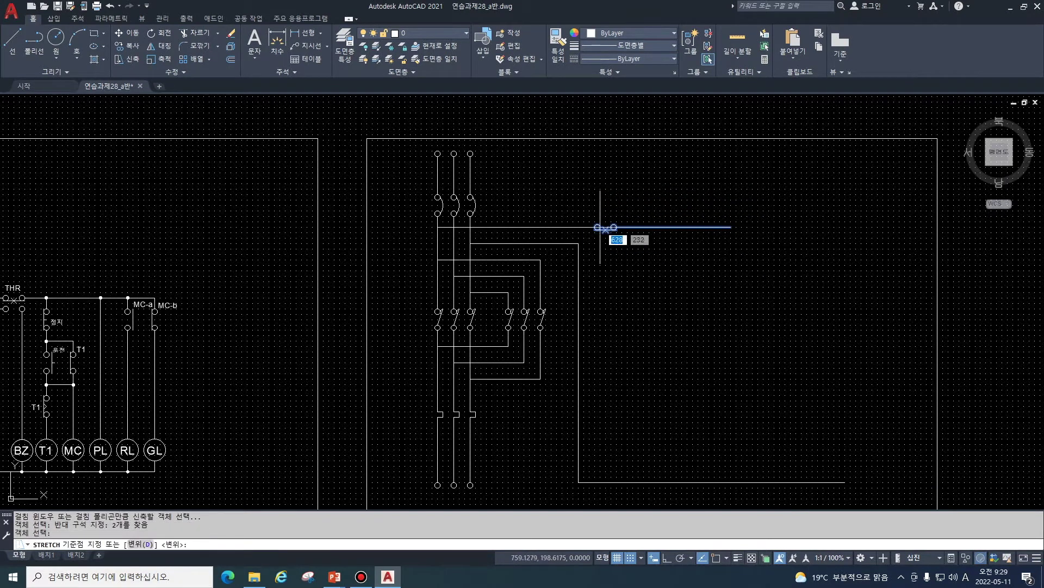
pyautogui.click(613, 226)
pyautogui.press('Return')
pyautogui.press('Escape')
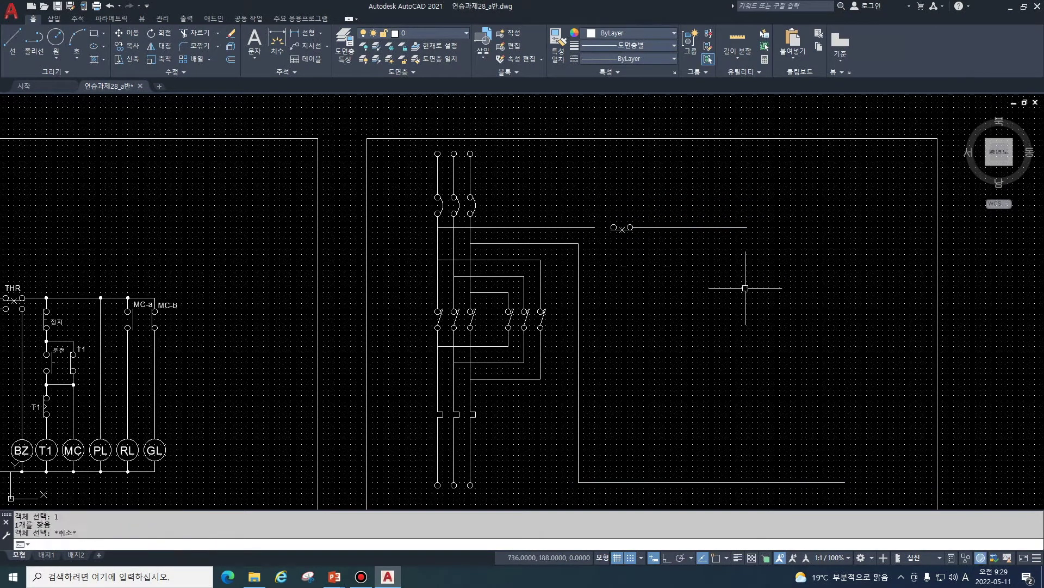
pyautogui.write('s')
pyautogui.hotkey('ctrl', 'z')
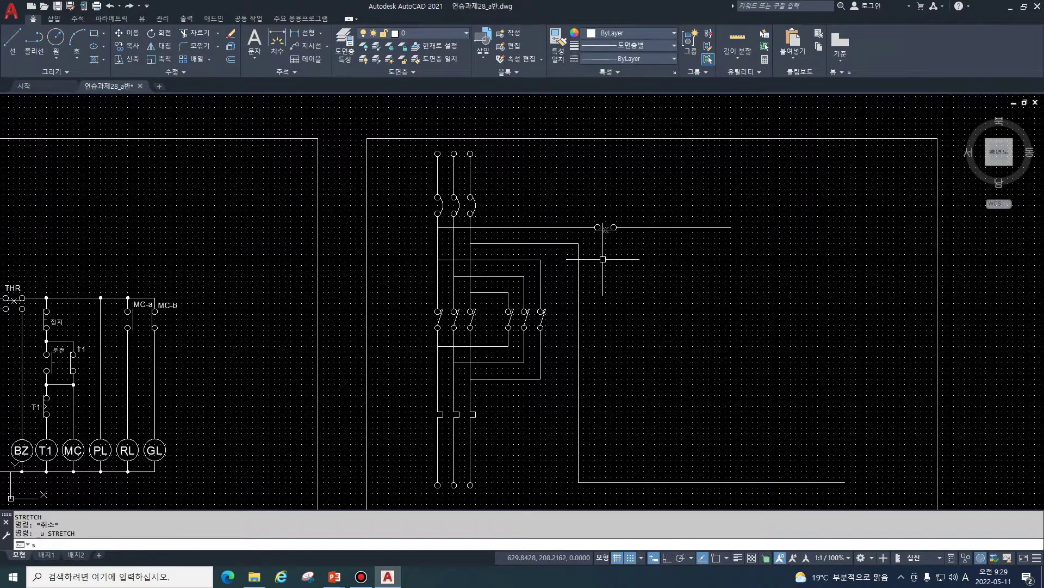
# Step: Re-stretch the manual-reset contact further right along its branch wire
pyautogui.press('Return')
pyautogui.click(775, 303)
pyautogui.click(595, 175)
pyautogui.press('Return')
pyautogui.click(614, 227)
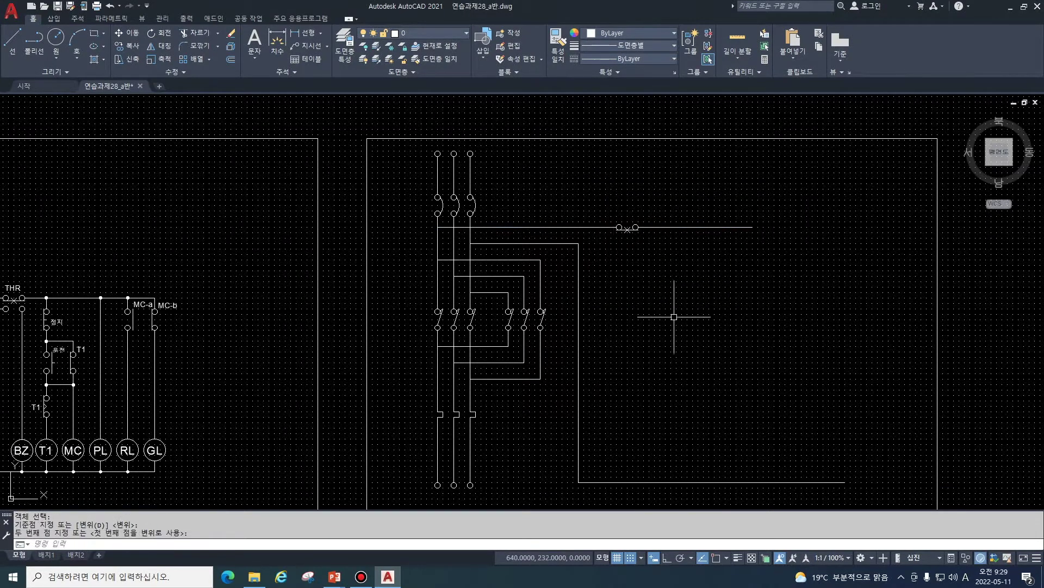
pyautogui.press('Return')
# Step: Insert a copy of the contact block below the top-wire contact with DDINSERT
pyautogui.write('DDI')
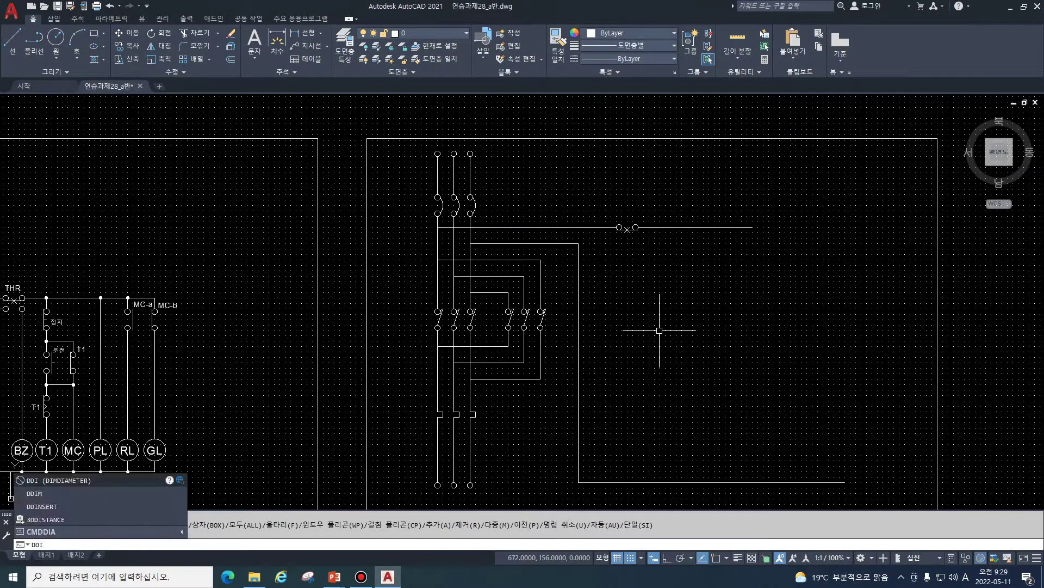
pyautogui.write('sert')
pyautogui.press('Return')
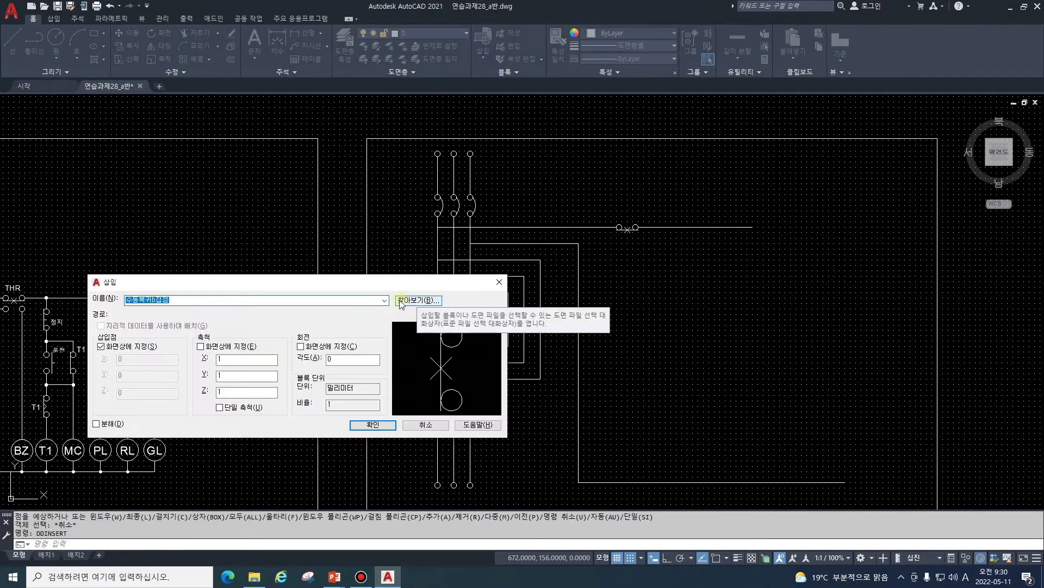
pyautogui.press('Return')
pyautogui.write('ddinsert')
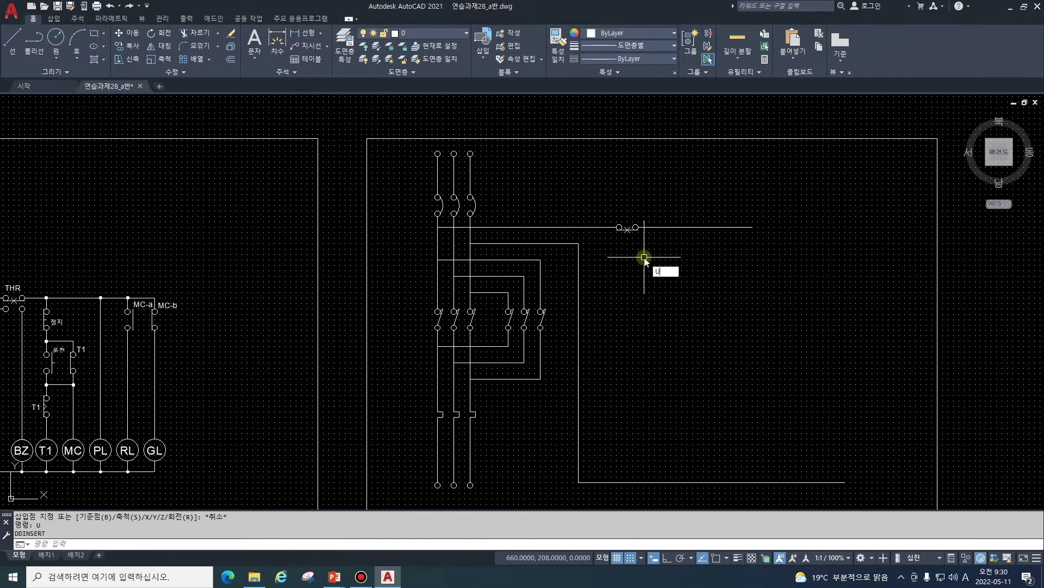
pyautogui.press('Return')
pyautogui.press('Return')
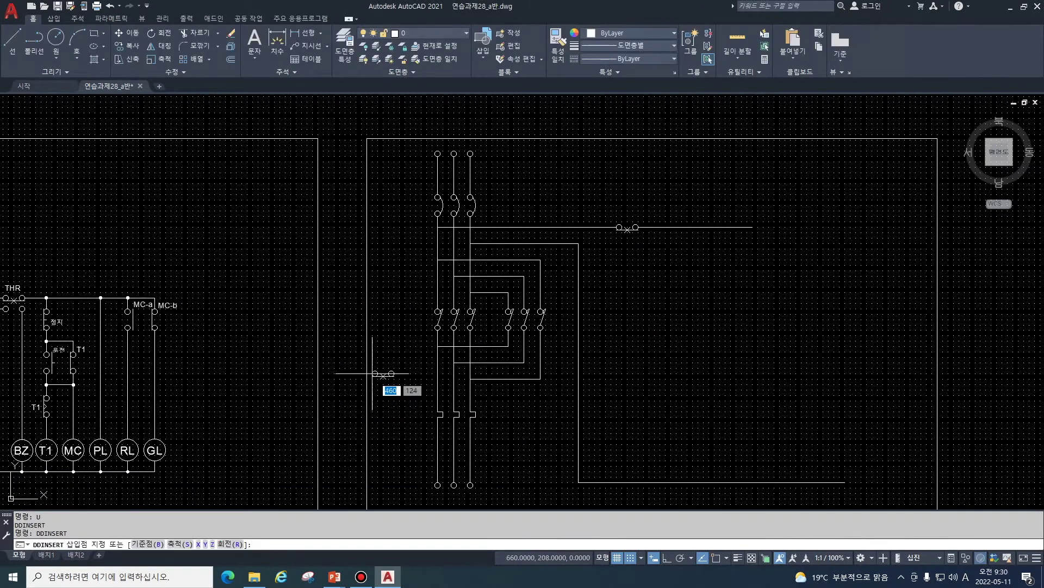
pyautogui.click(627, 244)
# Step: Explode the lower contact and erase its X mark
pyautogui.press('Return')
pyautogui.press('Return')
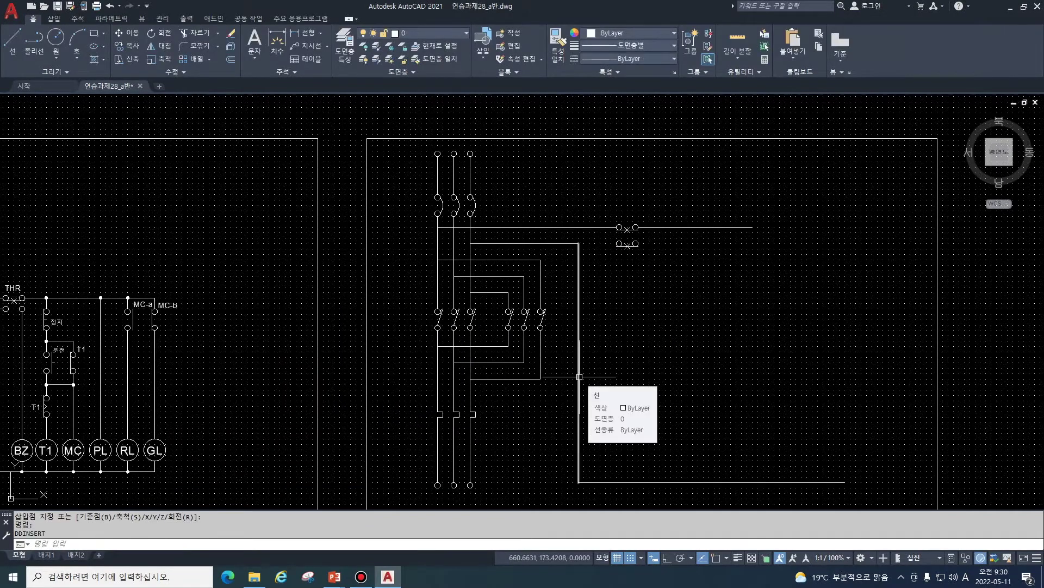
pyautogui.write('explode')
pyautogui.press('Return')
pyautogui.click(627, 228)
pyautogui.scroll(2, 625, 261)
pyautogui.write('e')
pyautogui.press('Return')
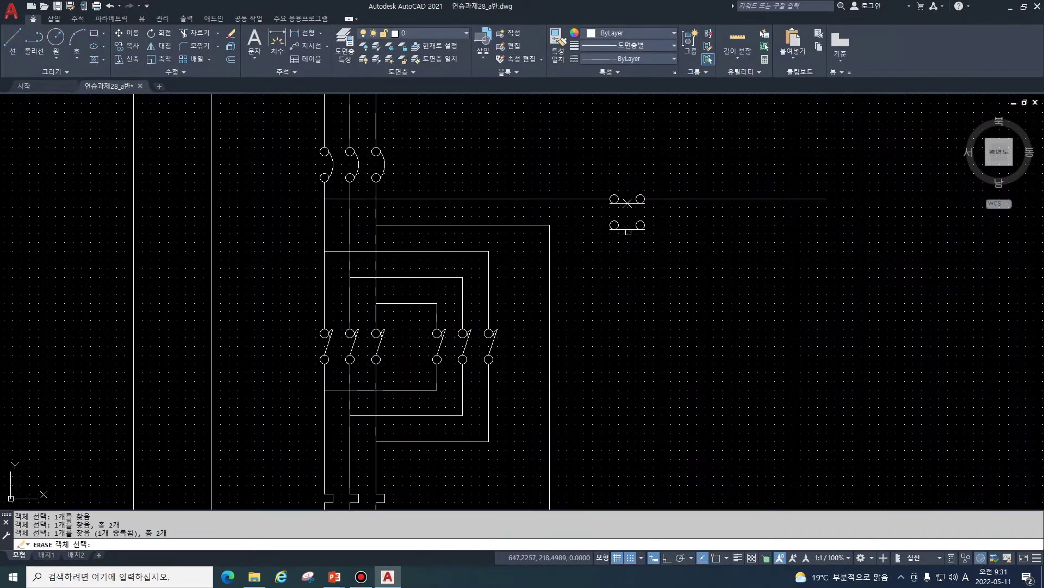
pyautogui.click(624, 227)
pyautogui.click(624, 229)
# Step: Draw the parallel wire from the top wire down the left side to the lower contact
pyautogui.press('Return')
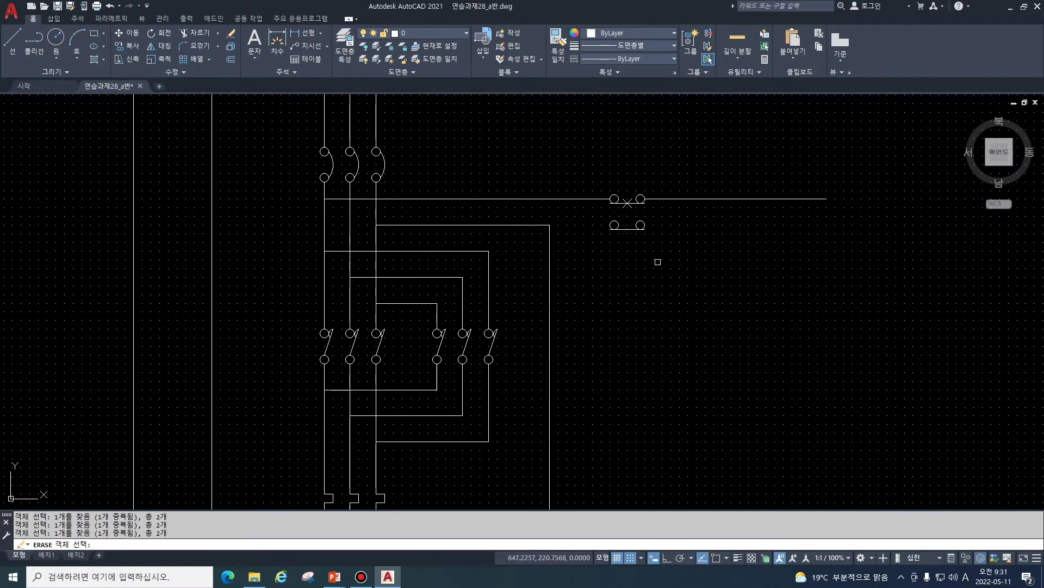
pyautogui.write('l')
pyautogui.press('Return')
pyautogui.click(609, 198)
pyautogui.click(583, 199)
pyautogui.click(584, 225)
# Step: Draw a vertical wire from the contact's quadrant down to the bottom of the circuit
pyautogui.press('Return')
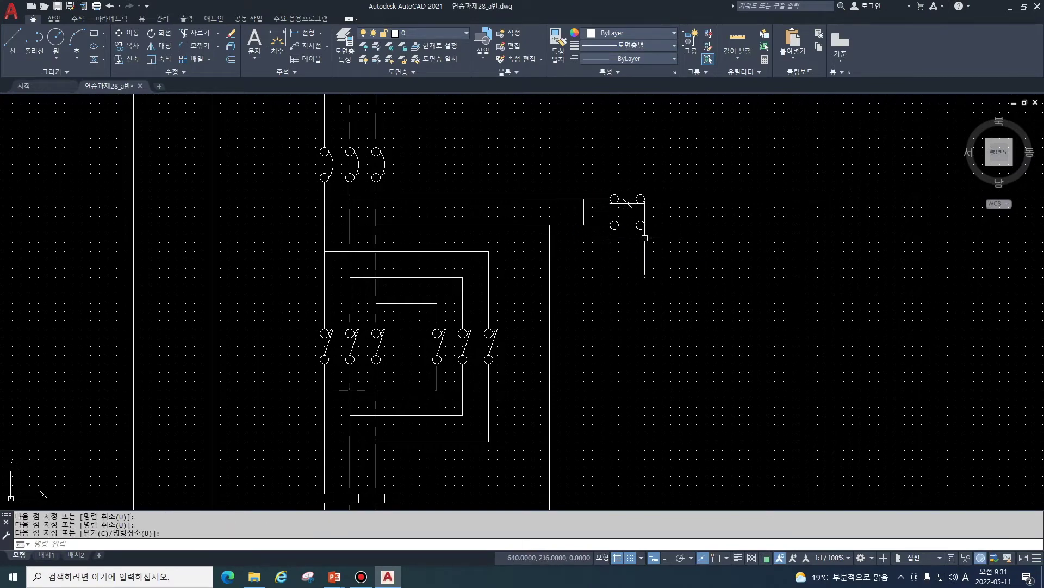
pyautogui.write('l')
pyautogui.press('Return')
pyautogui.keyDown('shift'); pyautogui.rightClick(604, 227); pyautogui.keyUp('shift')
pyautogui.click(636, 380)
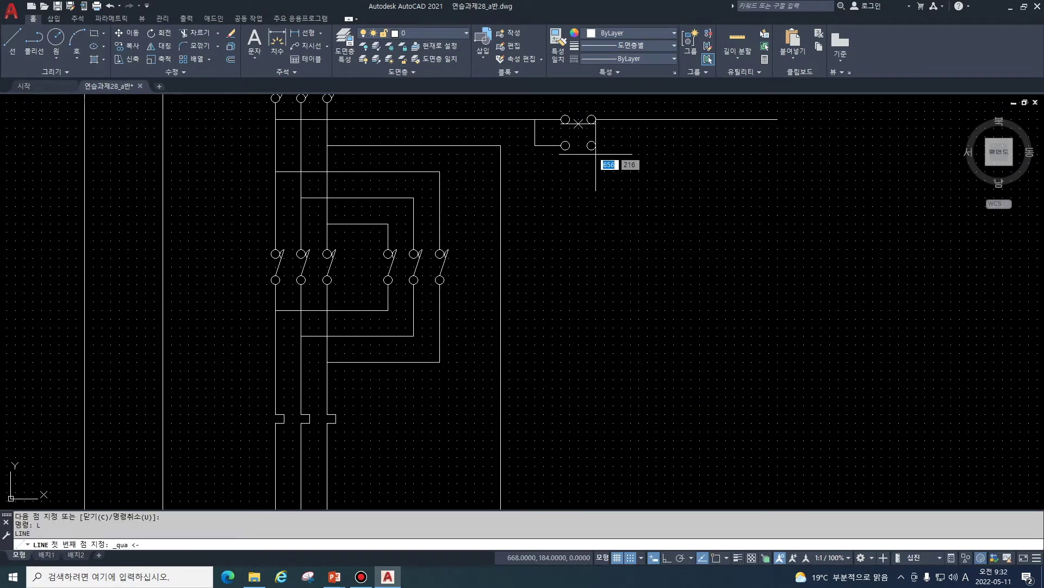
pyautogui.press('F3')
pyautogui.click(591, 150)
pyautogui.press('F8')
pyautogui.scroll(-1, 601, 477)
pyautogui.moveTo(605, 488); pyautogui.dragTo(590, 371, button='middle')
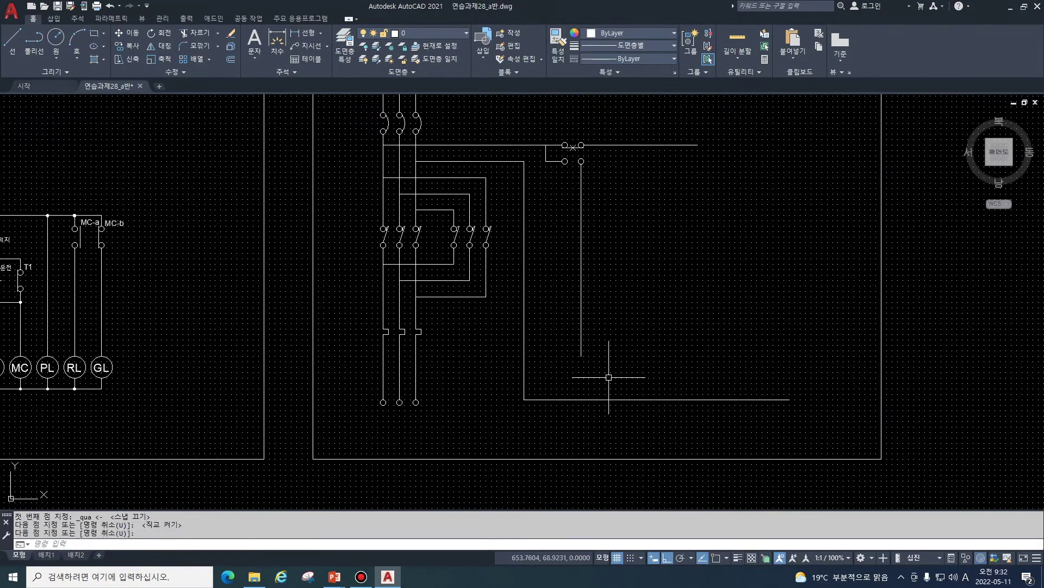
pyautogui.click(608, 357)
pyautogui.press('Return')
pyautogui.press('F10')
pyautogui.press('F10')
pyautogui.press('F9')
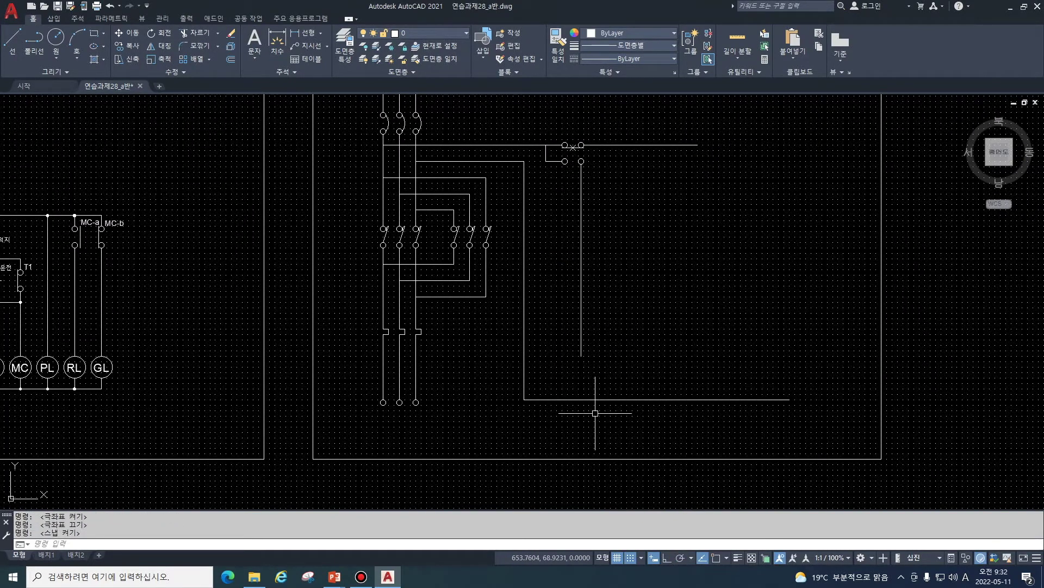
# Step: Draw a short drop line under the top wire and place the timer b-contact on it
pyautogui.click(654, 145)
pyautogui.click(654, 166)
pyautogui.press('Return')
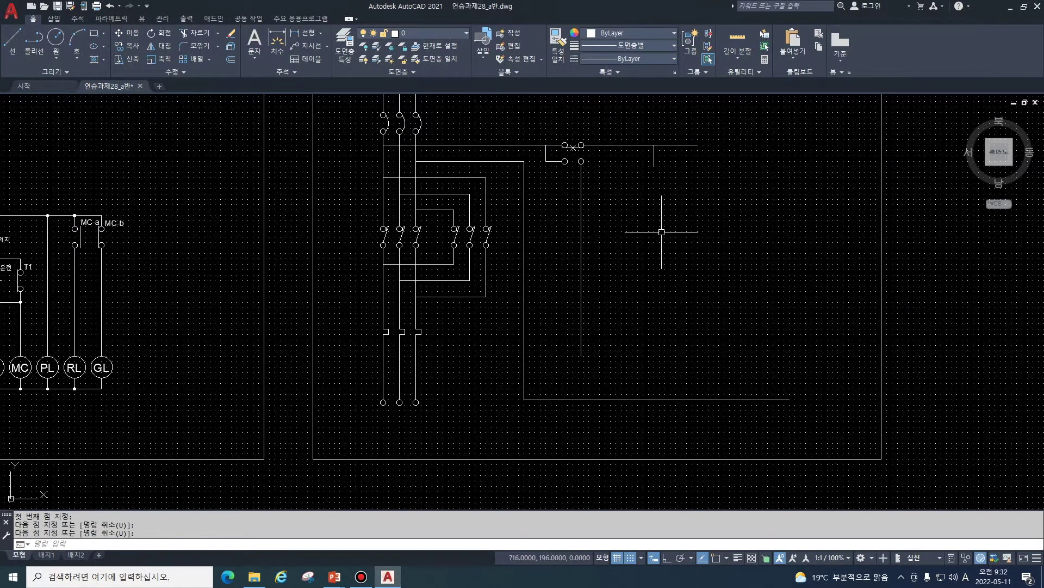
pyautogui.write('ddinsert')
pyautogui.press('Return')
pyautogui.click(385, 300)
pyautogui.click(212, 345)
pyautogui.press('Return')
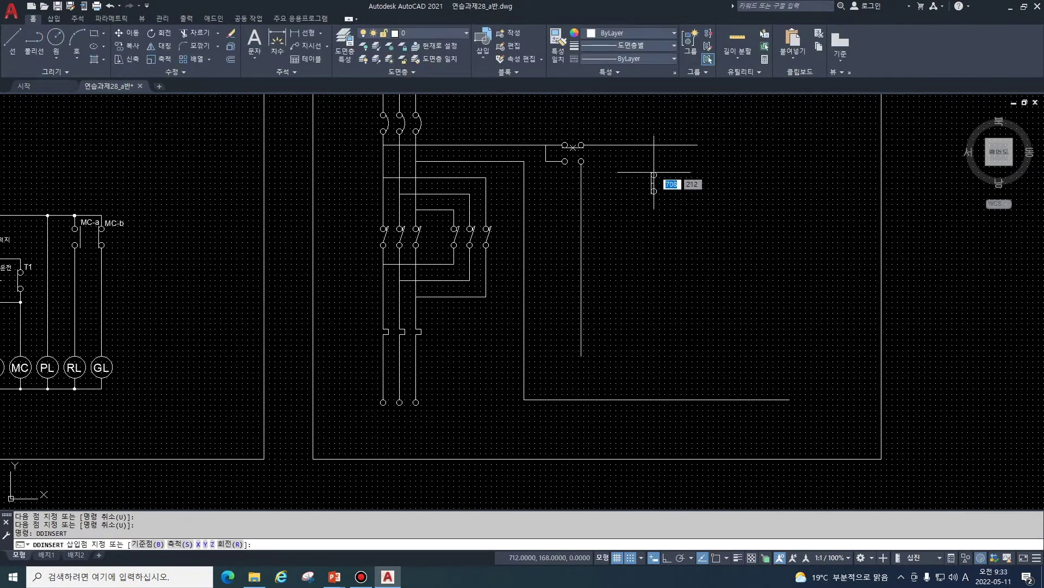
pyautogui.click(654, 166)
# Step: Extend a line below the timer b-contact and draw a horizontal wire across it
pyautogui.write('l')
pyautogui.press('Return')
pyautogui.click(654, 186)
pyautogui.click(654, 204)
pyautogui.press('Return')
pyautogui.press('Return')
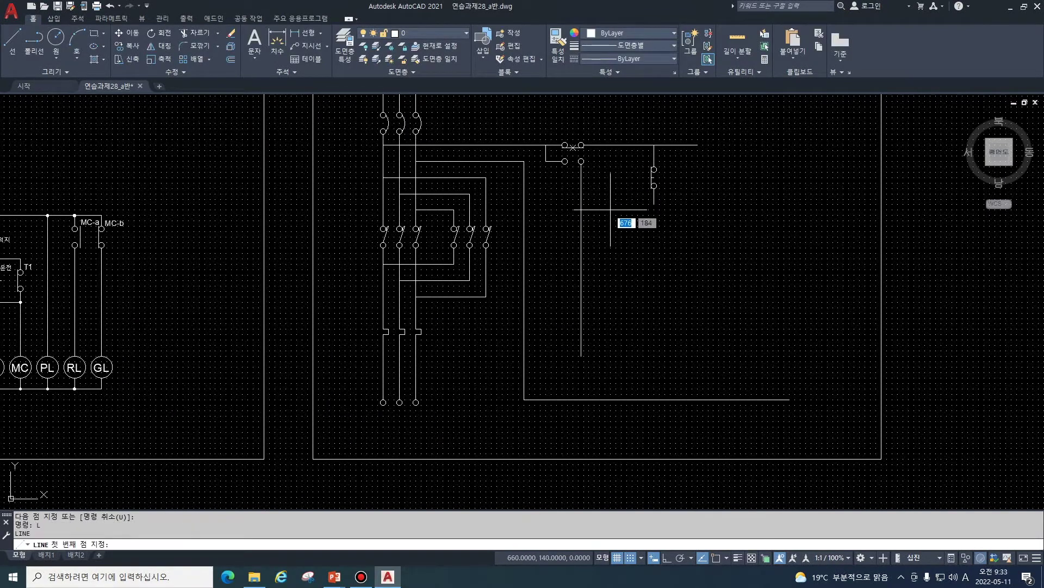
pyautogui.click(611, 204)
pyautogui.click(703, 204)
pyautogui.press('Return')
pyautogui.press('Return')
pyautogui.click(610, 204)
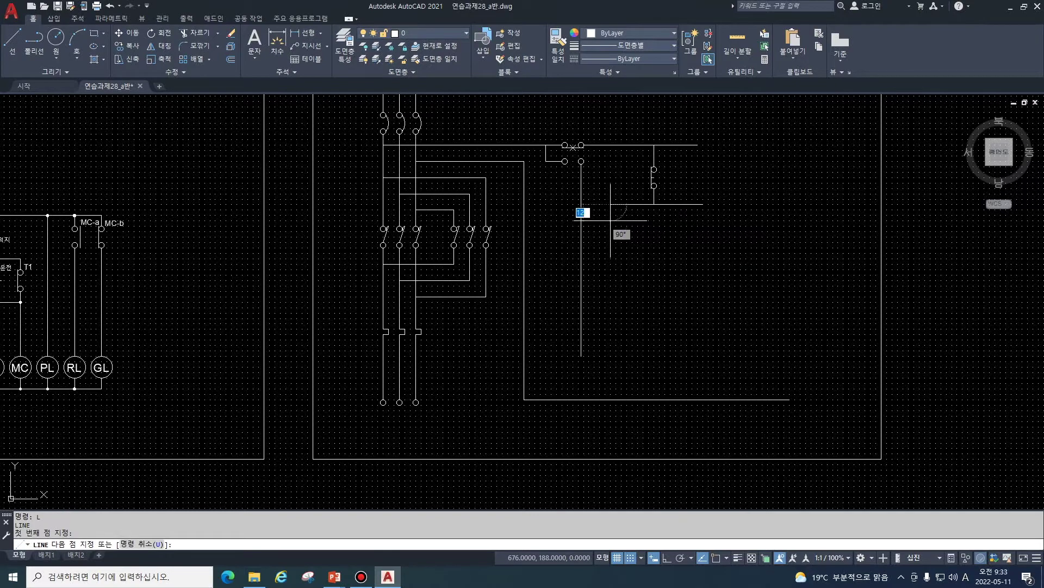
pyautogui.press('Return')
# Step: Start another block insert and open the block list
pyautogui.write('dinsert')
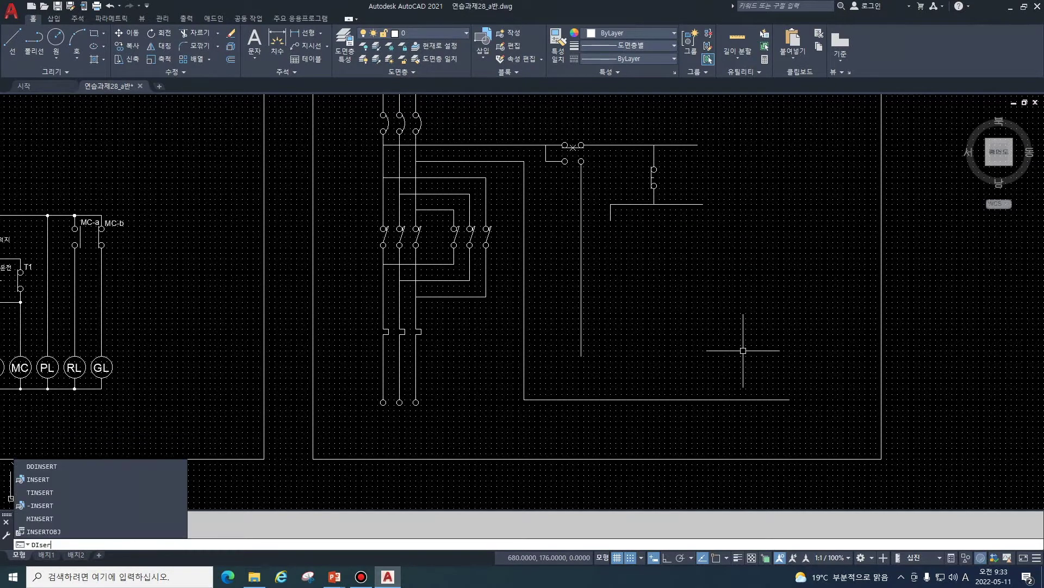
pyautogui.press('Return')
pyautogui.click(378, 302)
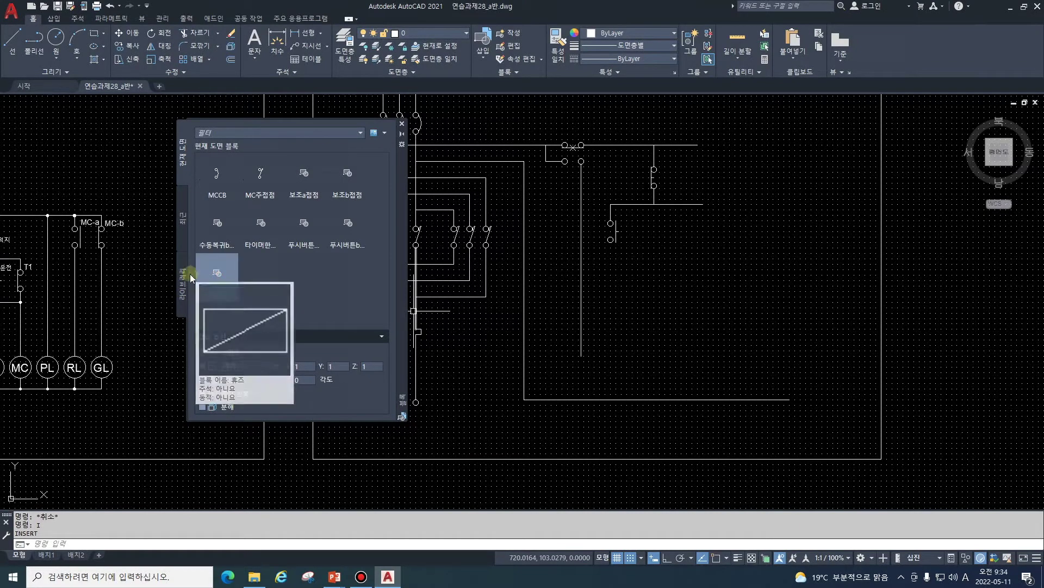
# Step: Insert an auxiliary b-contact from the palette and draw a line down the branch
pyautogui.click(182, 282)
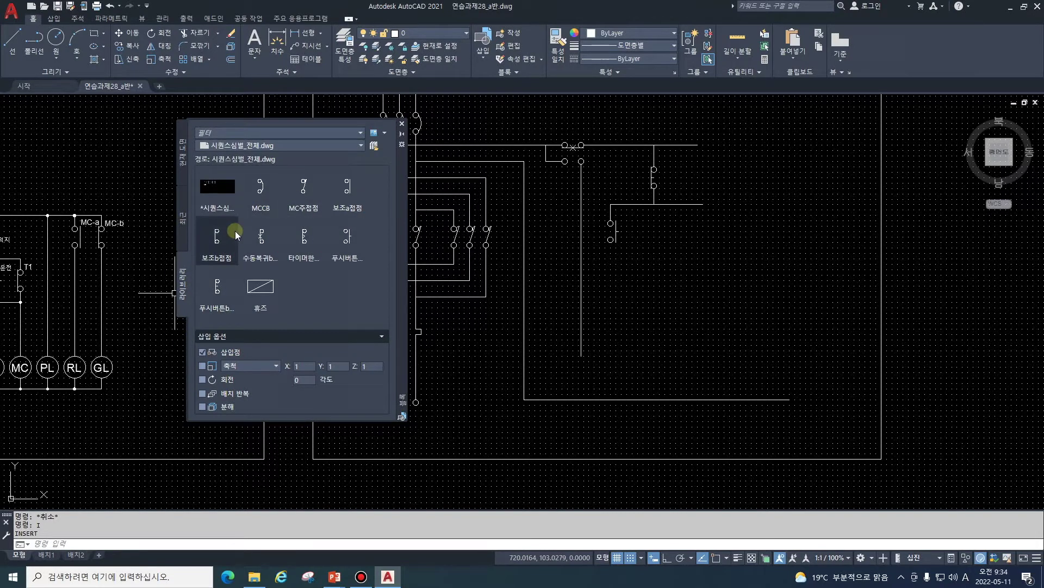
pyautogui.click(235, 231)
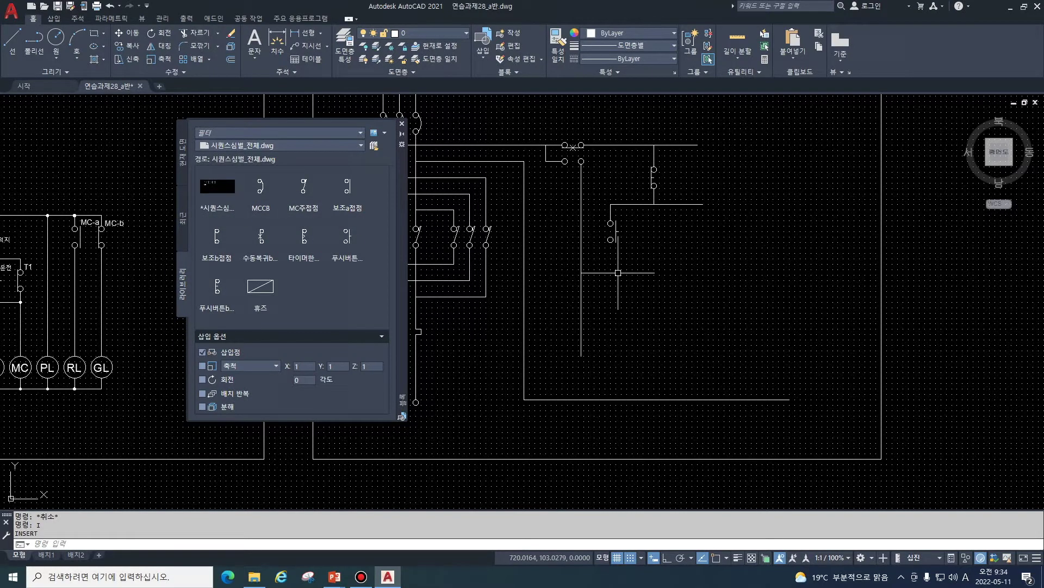
pyautogui.press('l')
pyautogui.press('Return')
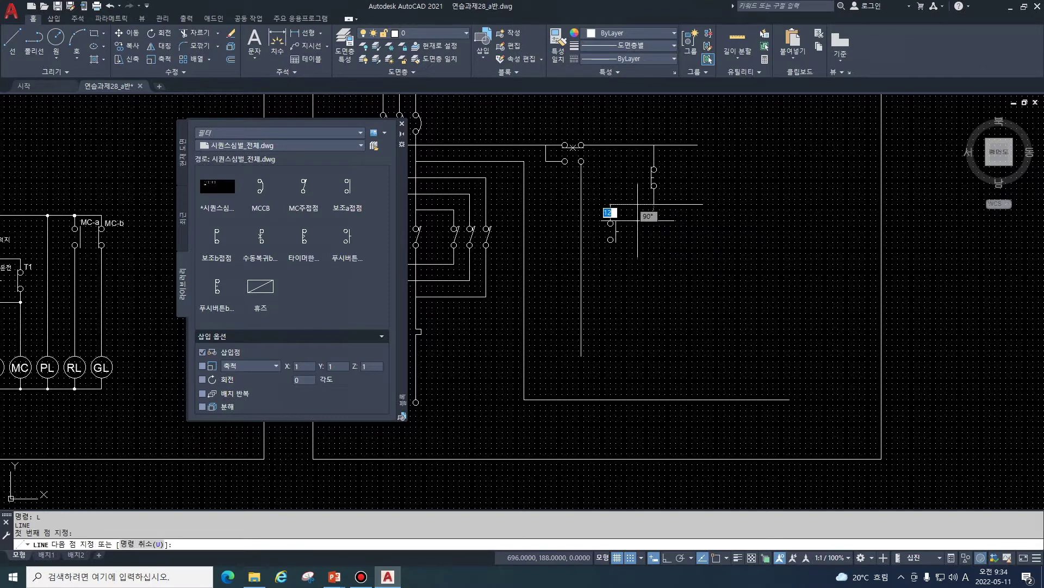
pyautogui.click(610, 278)
pyautogui.press('Return')
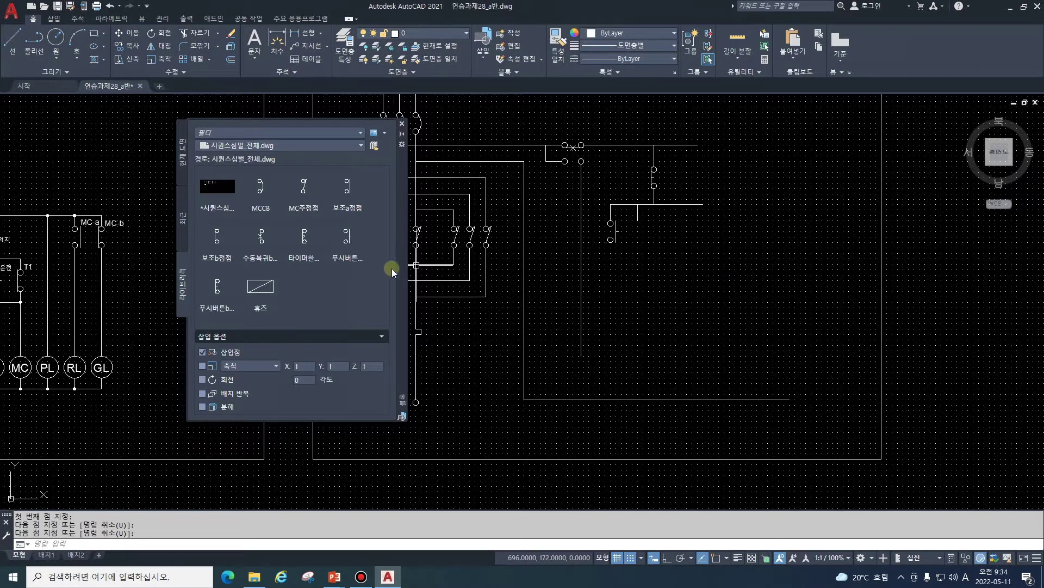
pyautogui.moveTo(304, 242)
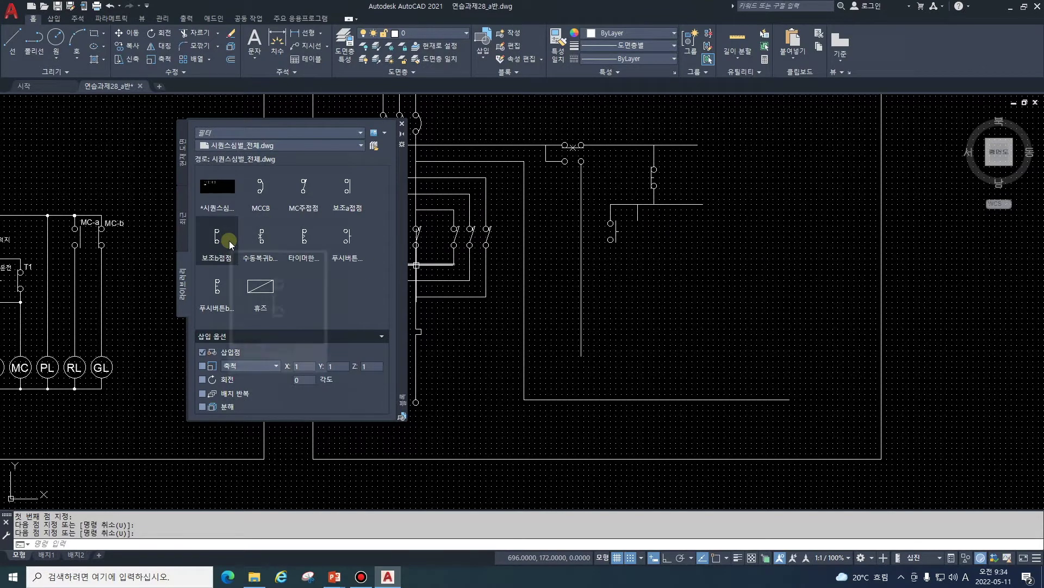
# Step: Place an auxiliary a-contact beside the b-contact and turn on object snap
pyautogui.click(351, 193)
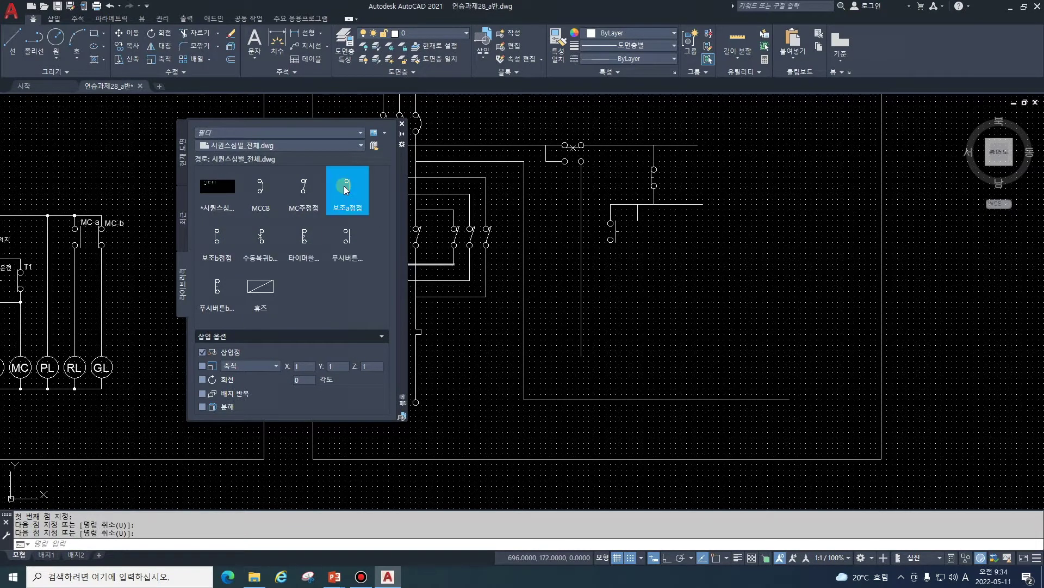
pyautogui.click(638, 224)
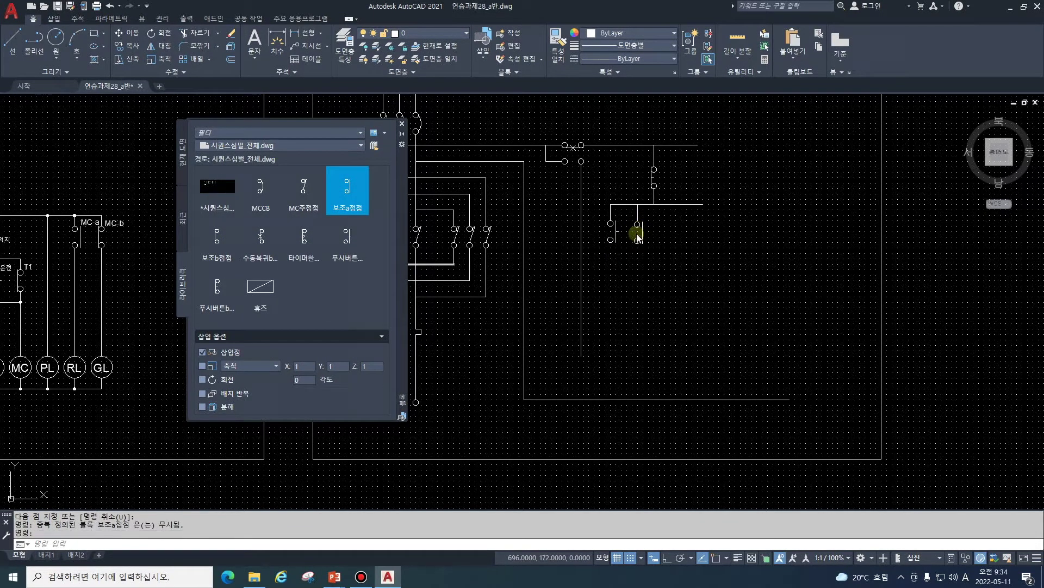
pyautogui.press('Escape')
pyautogui.press('Escape')
pyautogui.click(716, 557)
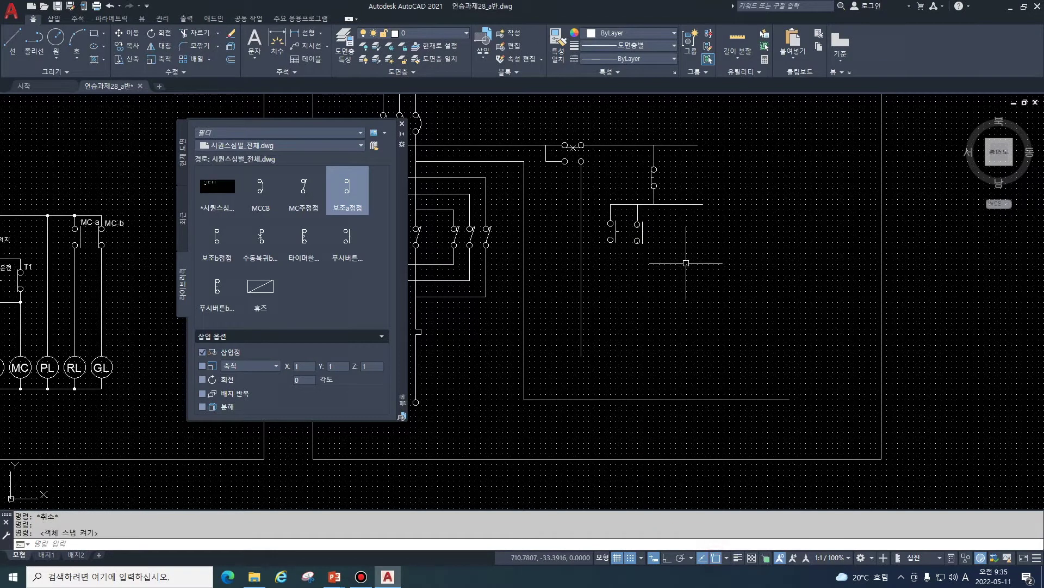
pyautogui.click(640, 232)
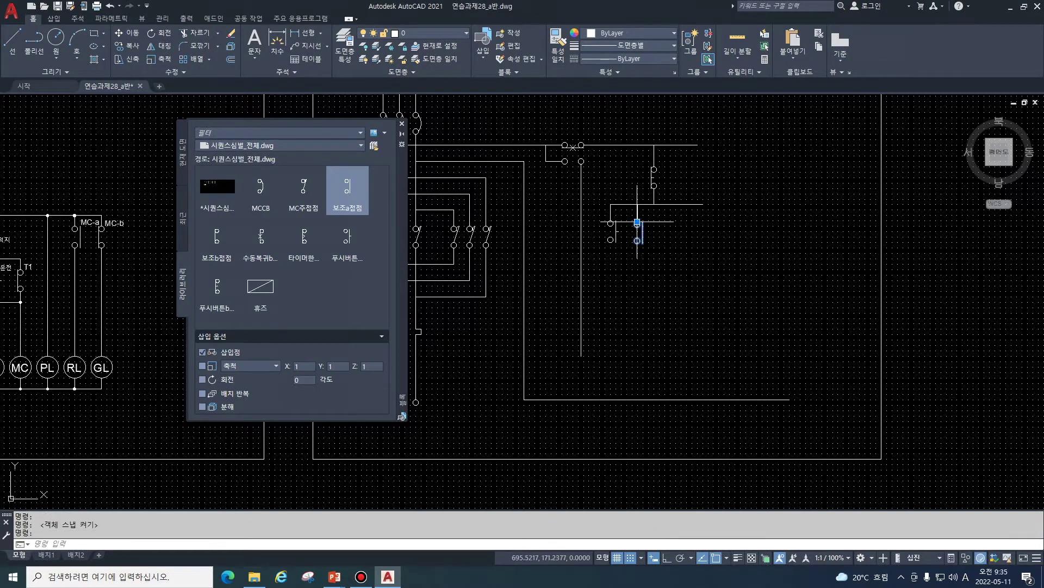
pyautogui.click(637, 223)
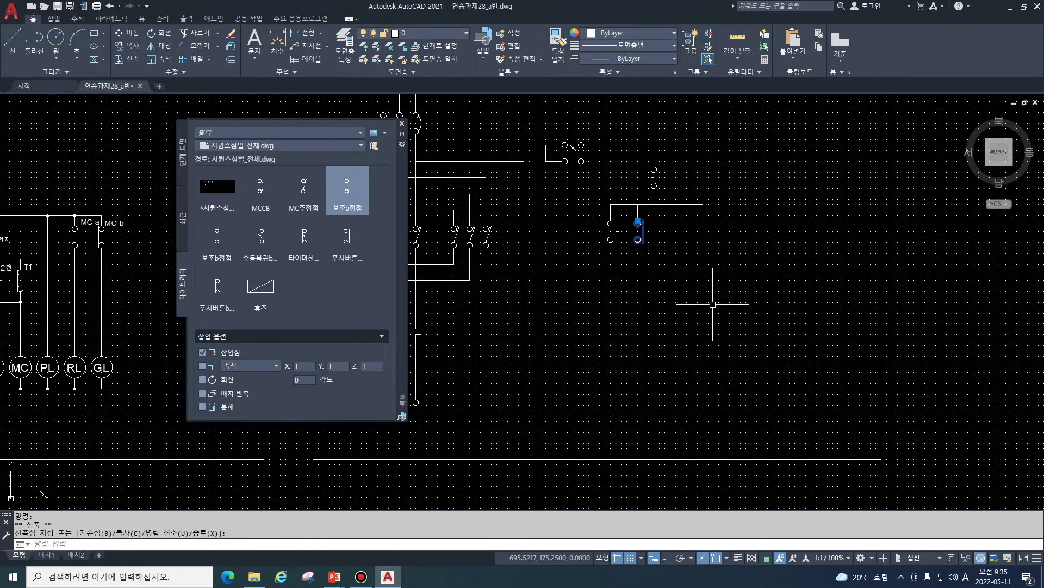
pyautogui.press('Escape')
pyautogui.write('L')
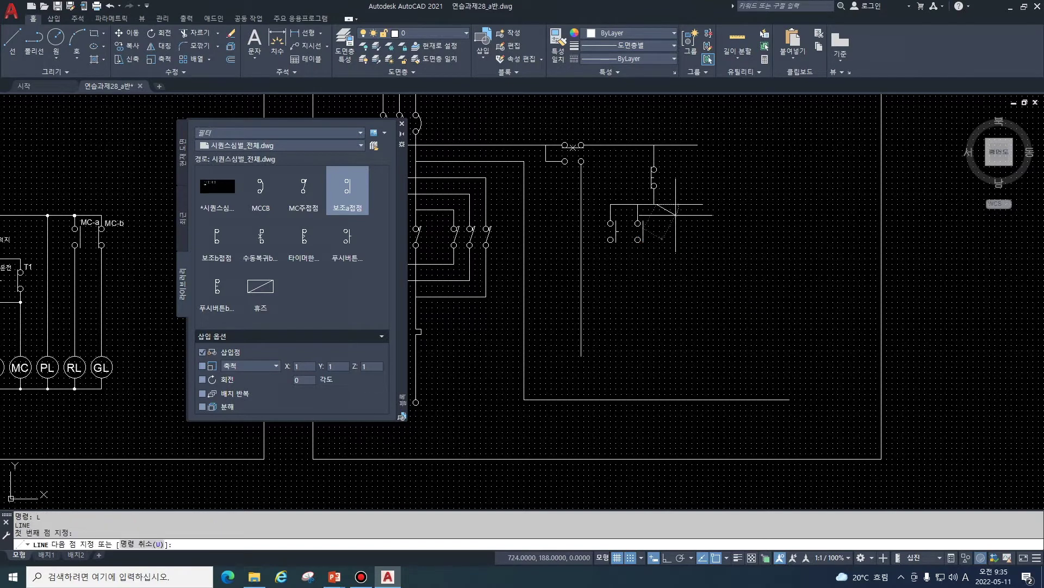
# Step: Draw a short wire on the right branch and add another auxiliary a-contact there
pyautogui.write('l')
pyautogui.press('Return')
pyautogui.click(676, 204)
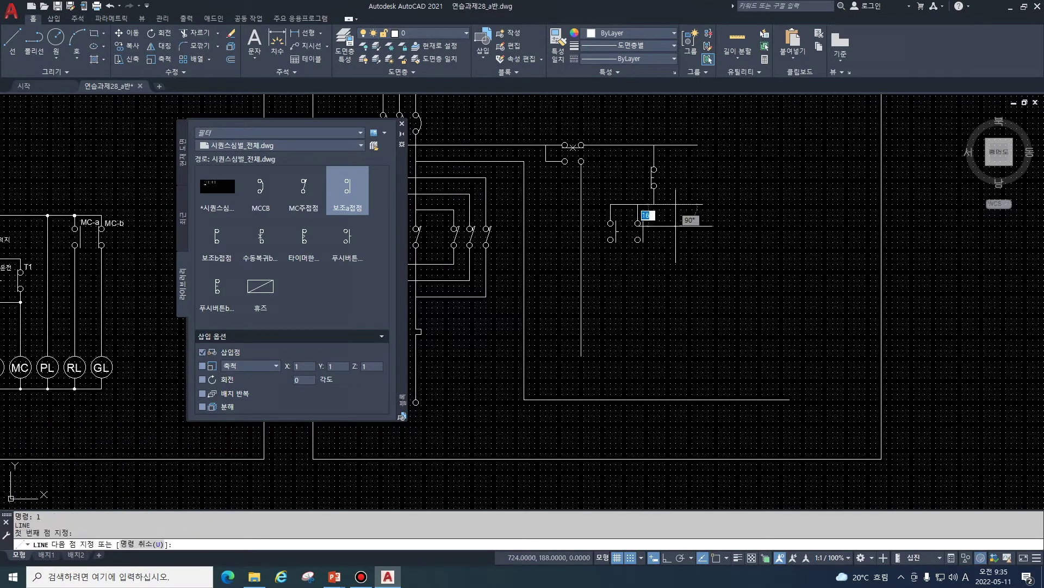
pyautogui.click(675, 220)
pyautogui.click(347, 239)
pyautogui.click(676, 220)
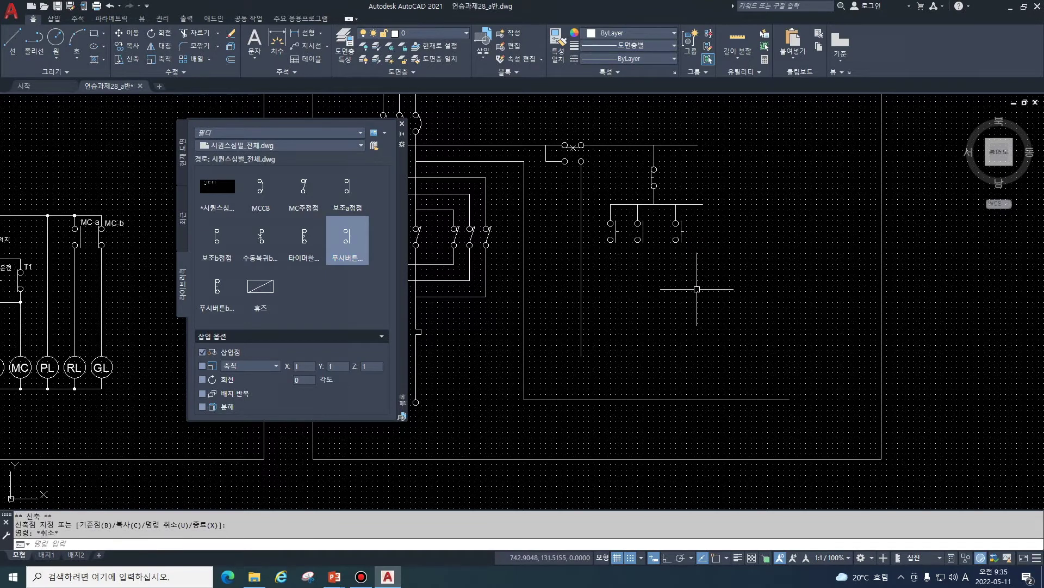
pyautogui.write('l')
pyautogui.press('Return')
pyautogui.press('Escape')
pyautogui.click(347, 191)
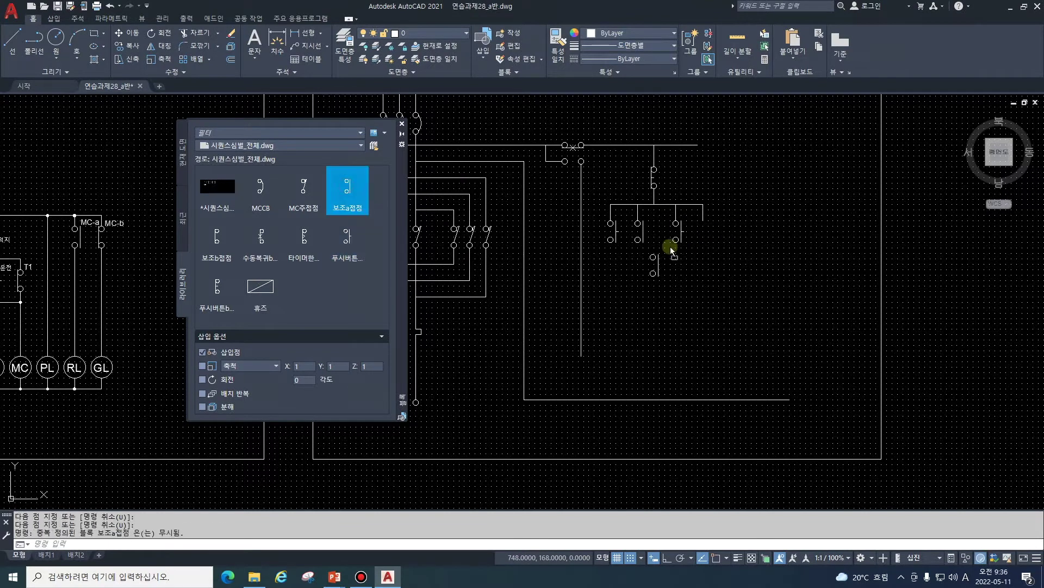
pyautogui.click(702, 224)
pyautogui.press('Escape')
# Step: Wire the left auxiliary a-contact pair in parallel below the contacts
pyautogui.write('l')
pyautogui.press('Return')
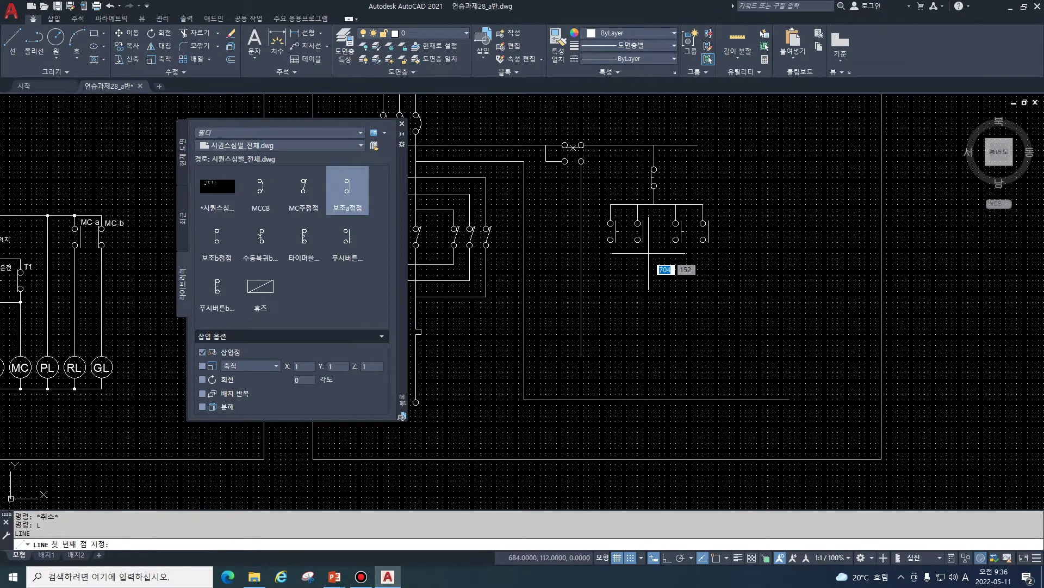
pyautogui.click(638, 240)
pyautogui.click(638, 280)
pyautogui.press('Return')
pyautogui.press('l')
pyautogui.press('Return')
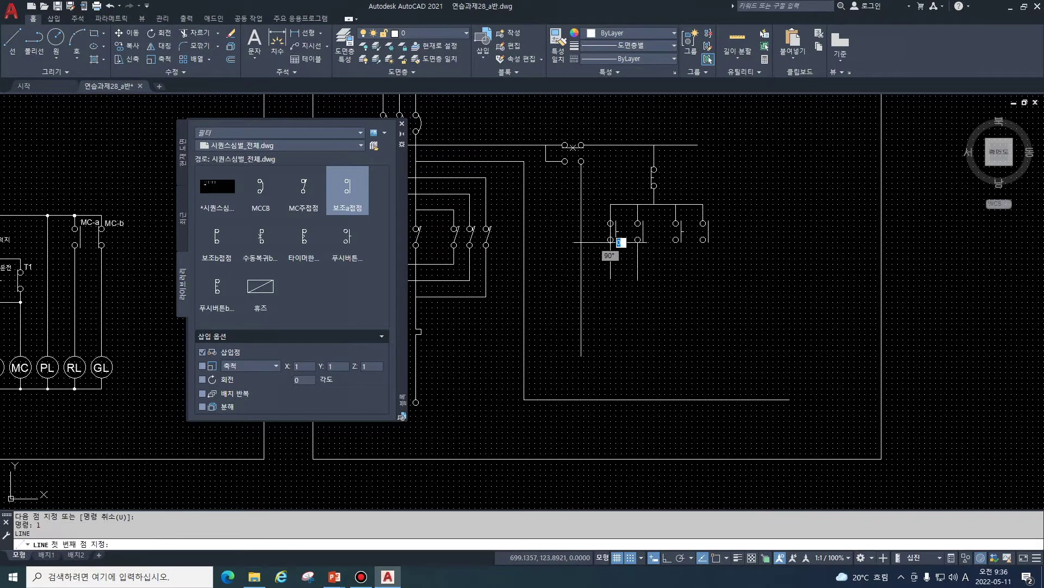
pyautogui.click(610, 239)
pyautogui.click(610, 258)
pyautogui.press('Return')
# Step: Connect the right auxiliary a-contact pair with a wire
pyautogui.press('l')
pyautogui.press('Return')
pyautogui.click(676, 259)
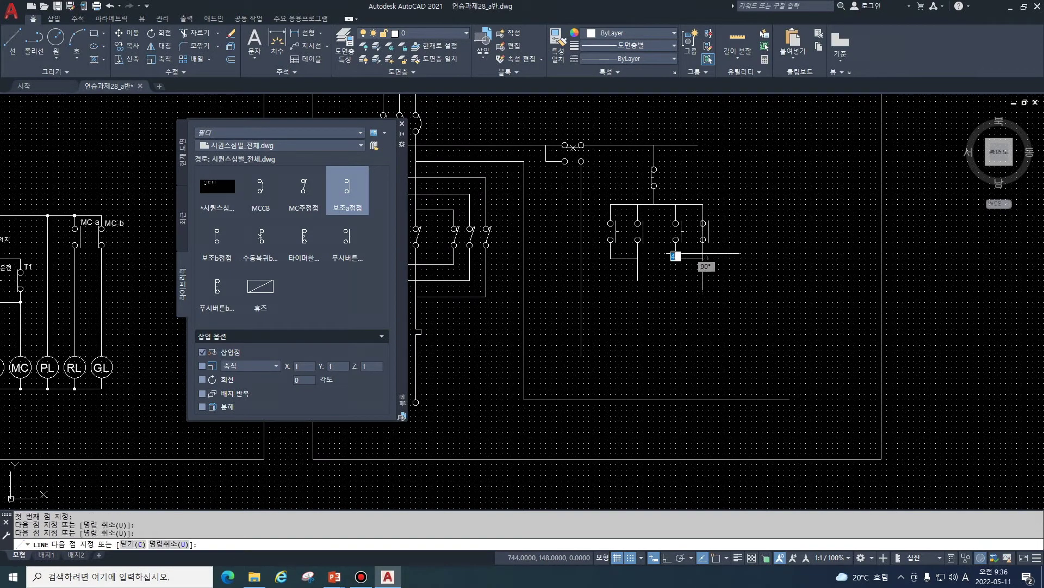
pyautogui.click(703, 239)
pyautogui.press('Escape')
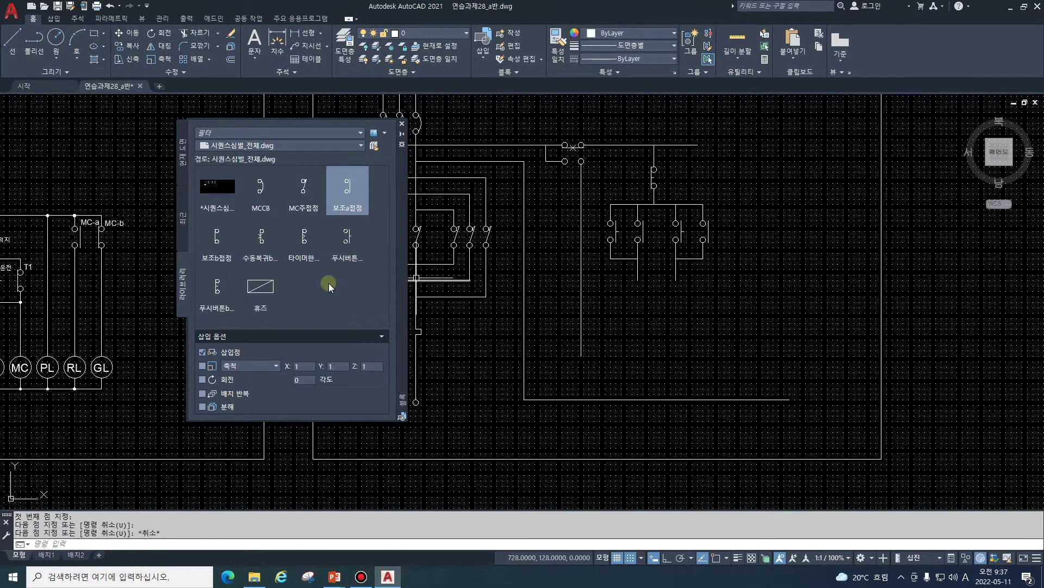
# Step: Place auxiliary b-contacts under the forward and reverse branches and wire down to the coil position
pyautogui.click(218, 239)
pyautogui.click(675, 289)
pyautogui.click(637, 282)
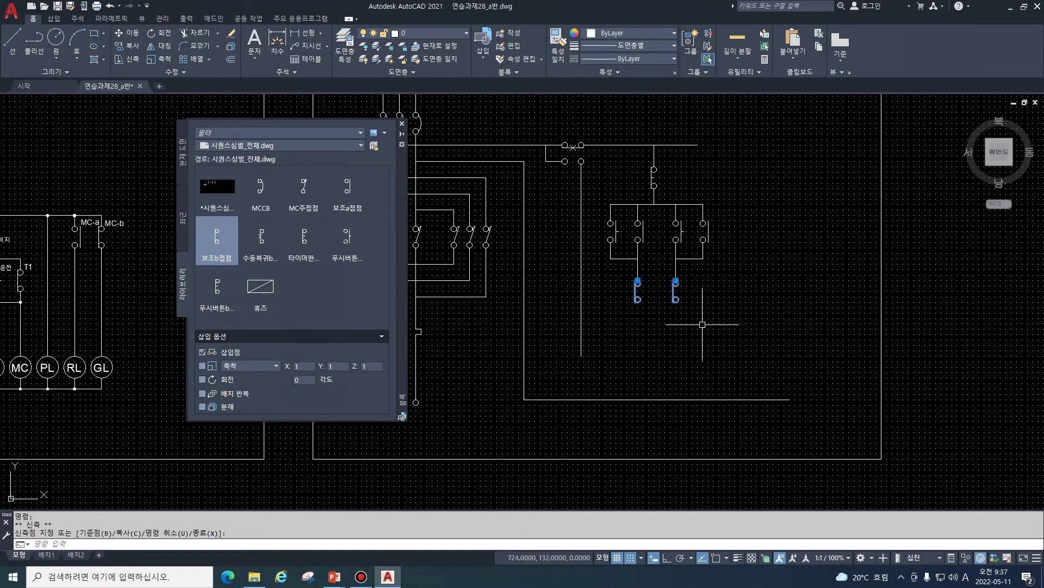
pyautogui.press('l')
pyautogui.press('Return')
pyautogui.click(637, 299)
pyautogui.click(638, 333)
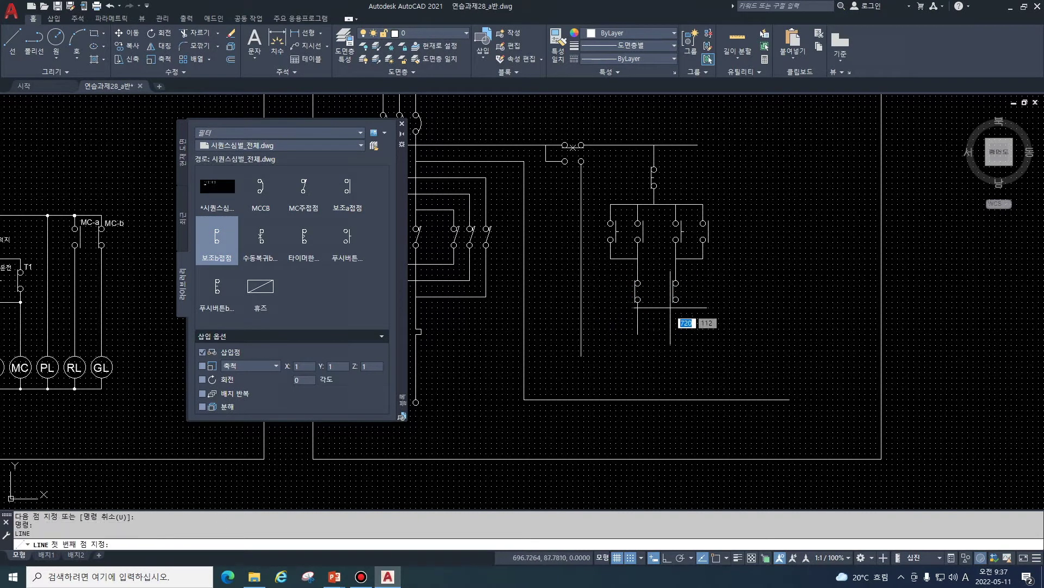
pyautogui.press('Return')
# Step: Draw a radius-20 circle below the branch wire and wire its bottom to the rail
pyautogui.write('c')
pyautogui.press('Return')
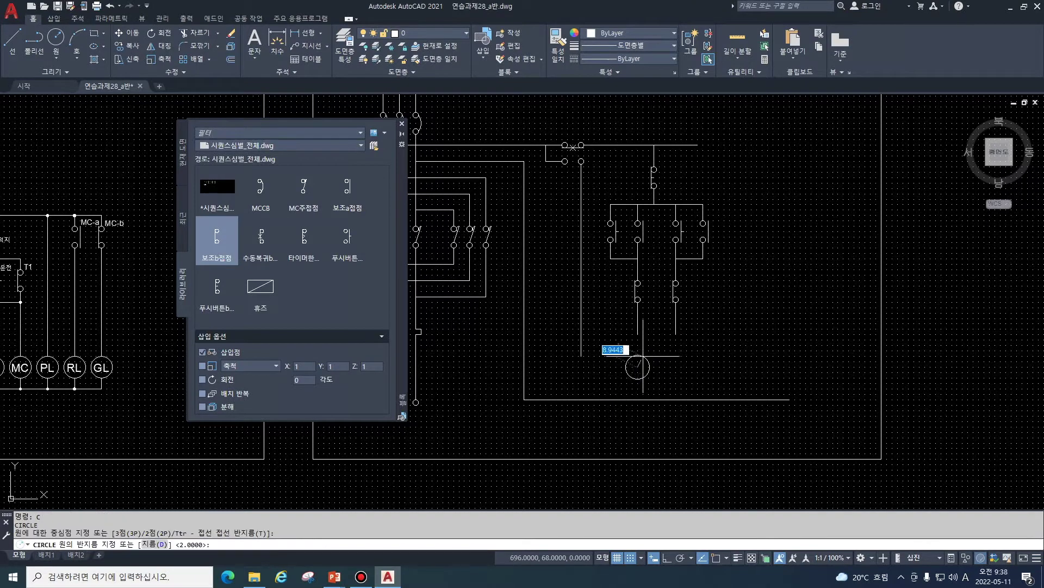
pyautogui.click(637, 367)
pyautogui.click(649, 366)
pyautogui.press('l')
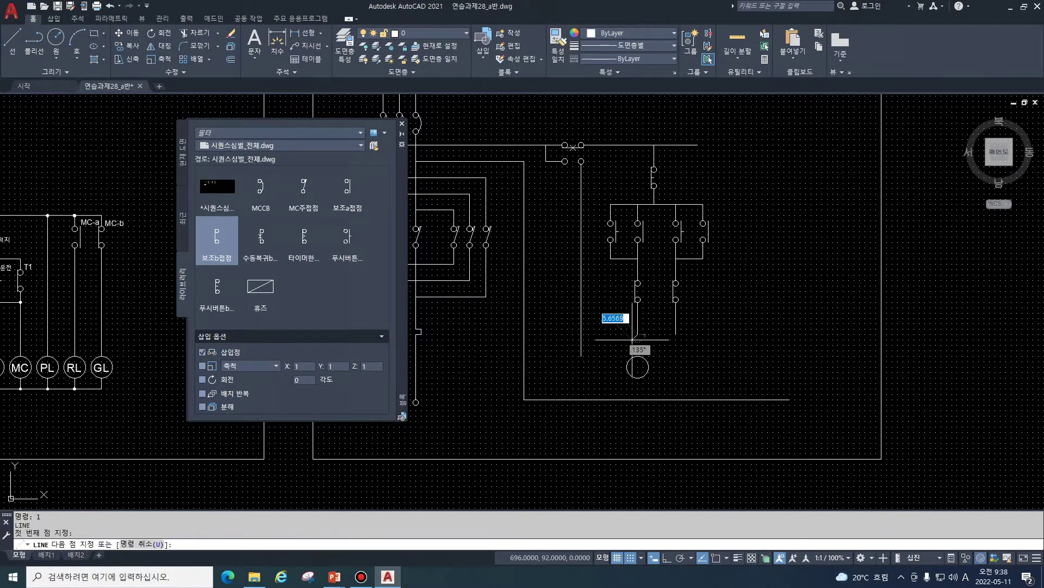
pyautogui.press('Return')
pyautogui.click(637, 377)
pyautogui.click(638, 400)
pyautogui.press('Return')
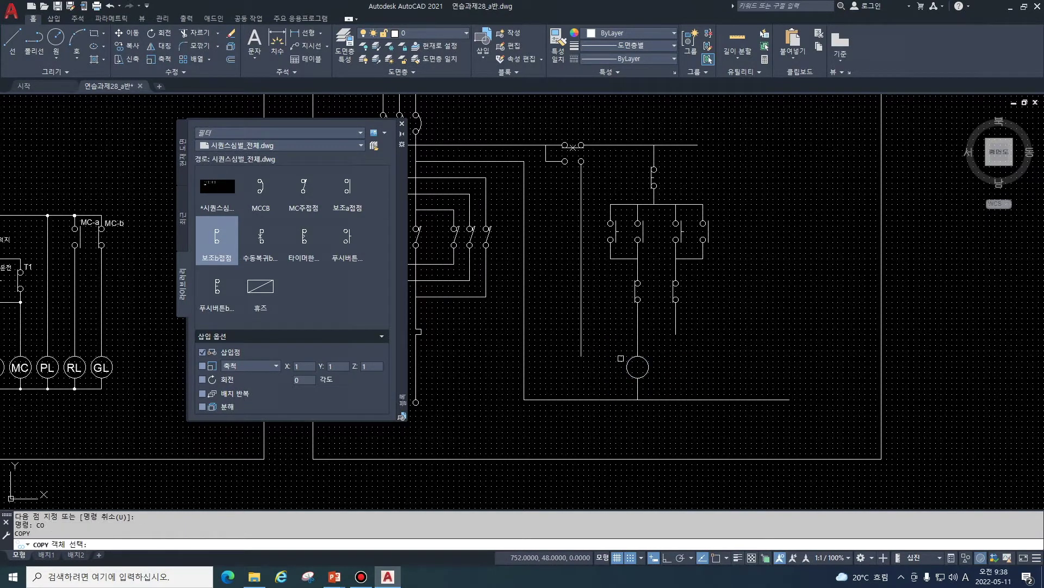
# Step: Copy the circle and its rail wire to new positions along the bottom rail
pyautogui.moveTo(621, 358); pyautogui.dragTo(651, 401)
pyautogui.press('Return')
pyautogui.click(644, 392)
pyautogui.click(681, 392)
pyautogui.click(616, 391)
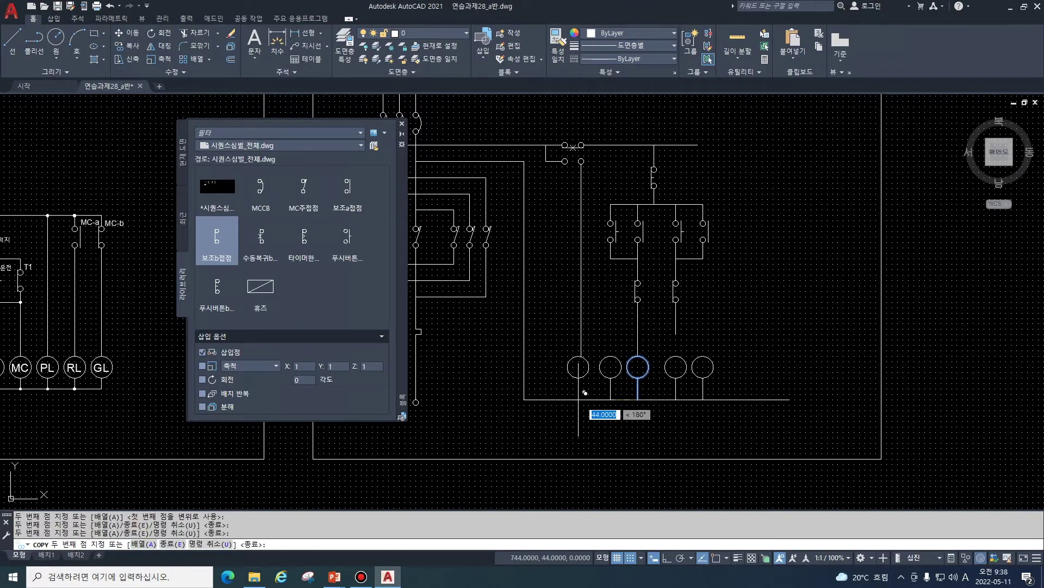
pyautogui.press('Escape')
# Step: Wire the tops of the new circles up to their branches, including the reverse branch
pyautogui.press('l')
pyautogui.press('Return')
pyautogui.click(610, 355)
pyautogui.click(611, 328)
pyautogui.press('Return')
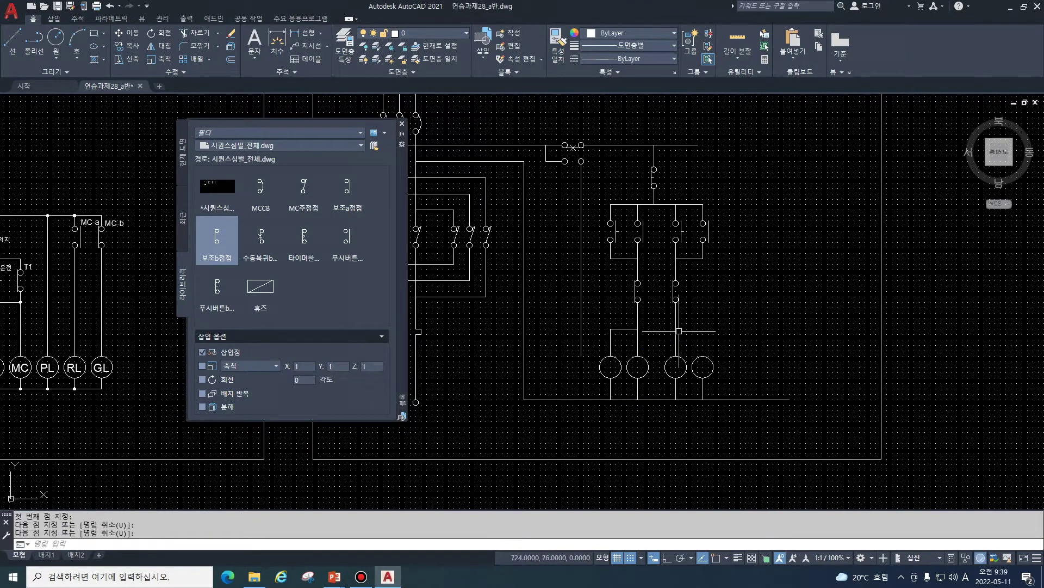
pyautogui.click(676, 329)
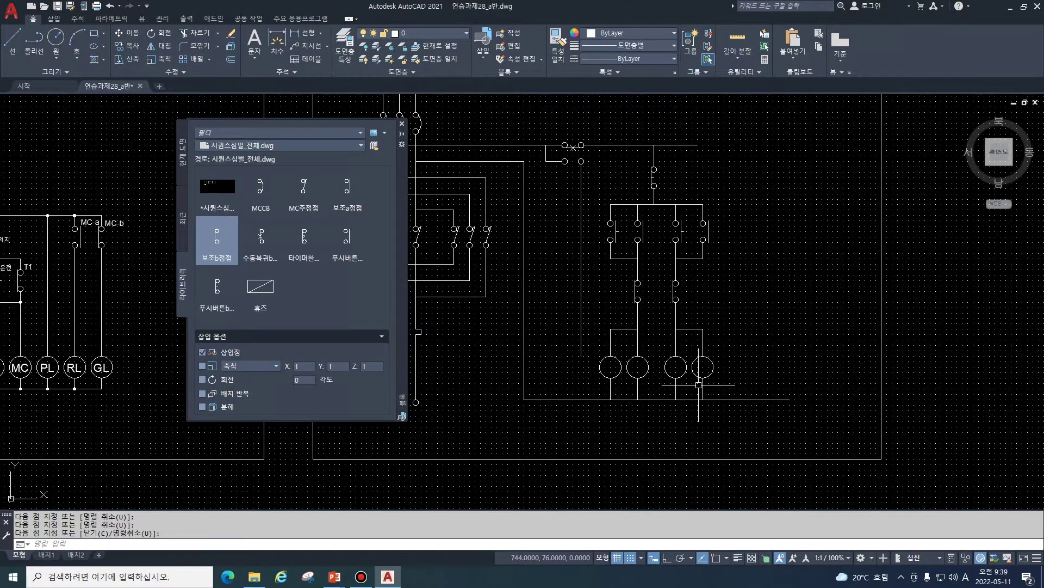
pyautogui.press('Return')
# Step: Attempt another circle-and-wire copy, then cancel it and delete the extra objects
pyautogui.press('c')
pyautogui.press('o')
pyautogui.press('Return')
pyautogui.moveTo(618, 349); pyautogui.dragTo(596, 400)
pyautogui.press('Return')
pyautogui.click(611, 391)
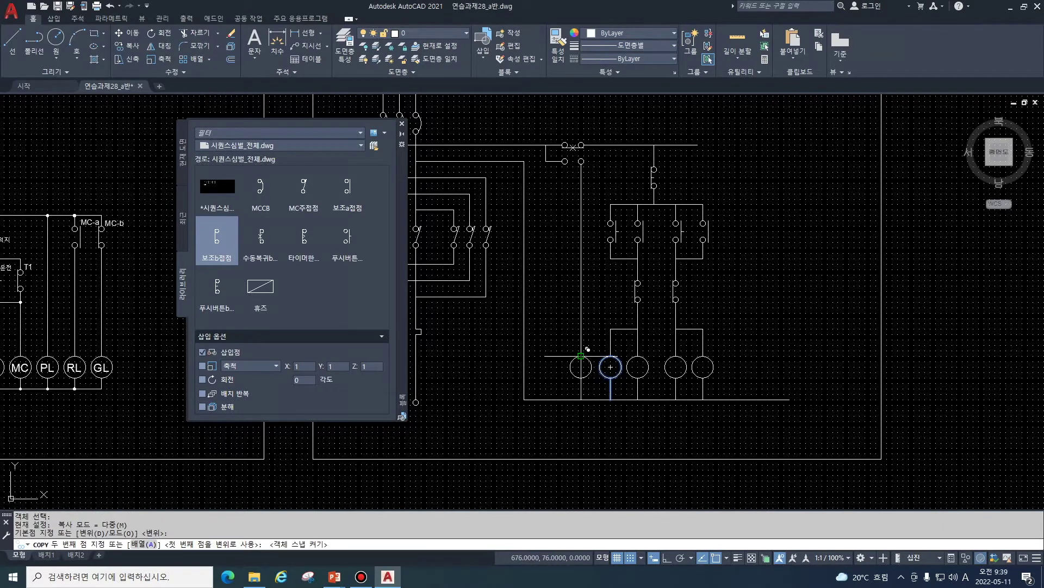
pyautogui.press('Escape')
pyautogui.press('Delete')
pyautogui.press('l')
# Step: Pan to the power circuit, undo the stray wire, and start a wire at the left motor terminal
pyautogui.press('Return')
pyautogui.moveTo(393, 329); pyautogui.dragTo(580, 335, button='middle')
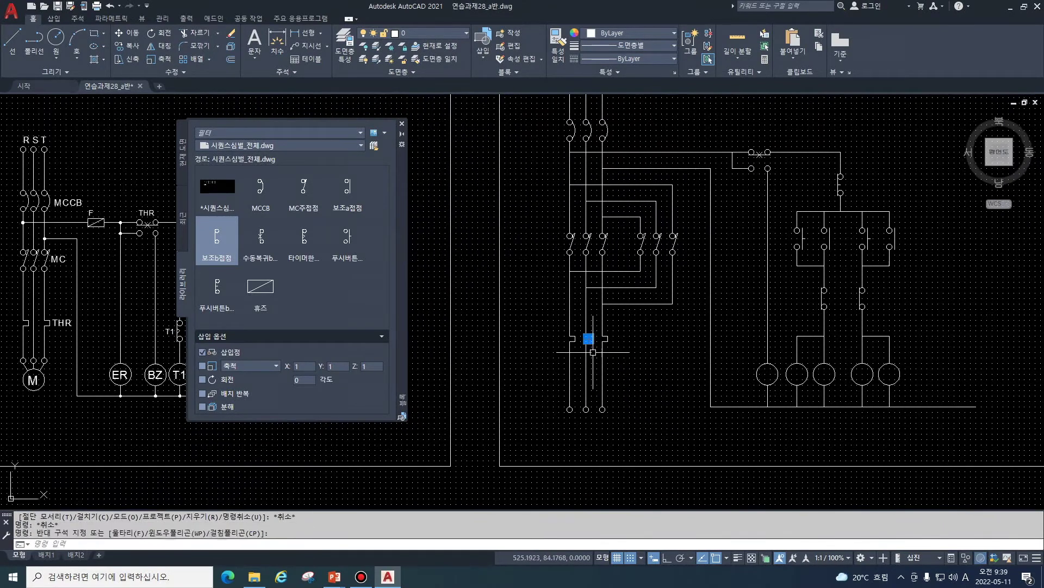
pyautogui.press('Escape')
pyautogui.write('L')
pyautogui.press('Return')
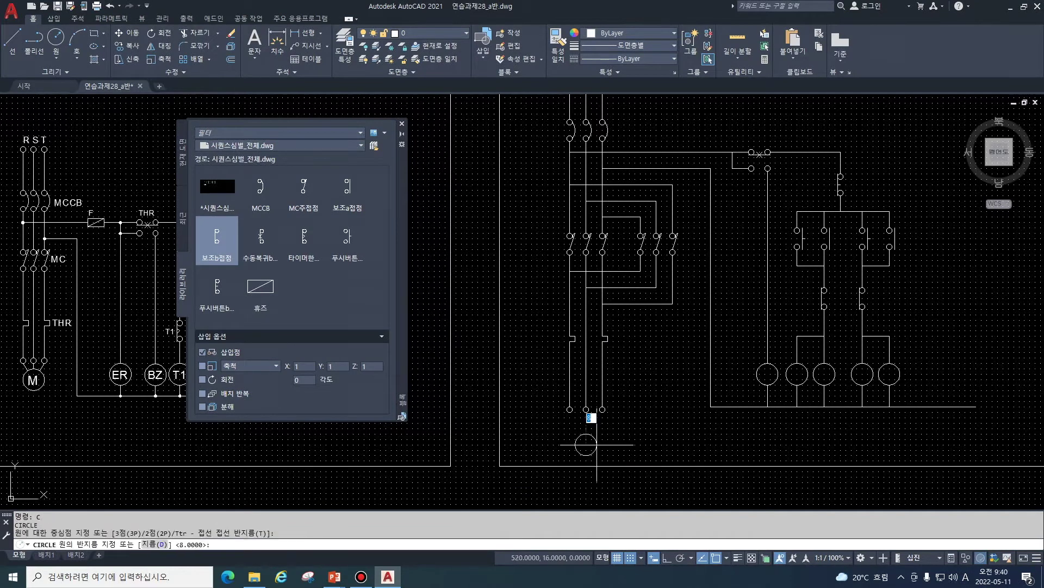
pyautogui.press('Escape')
pyautogui.write('u')
pyautogui.press('Return')
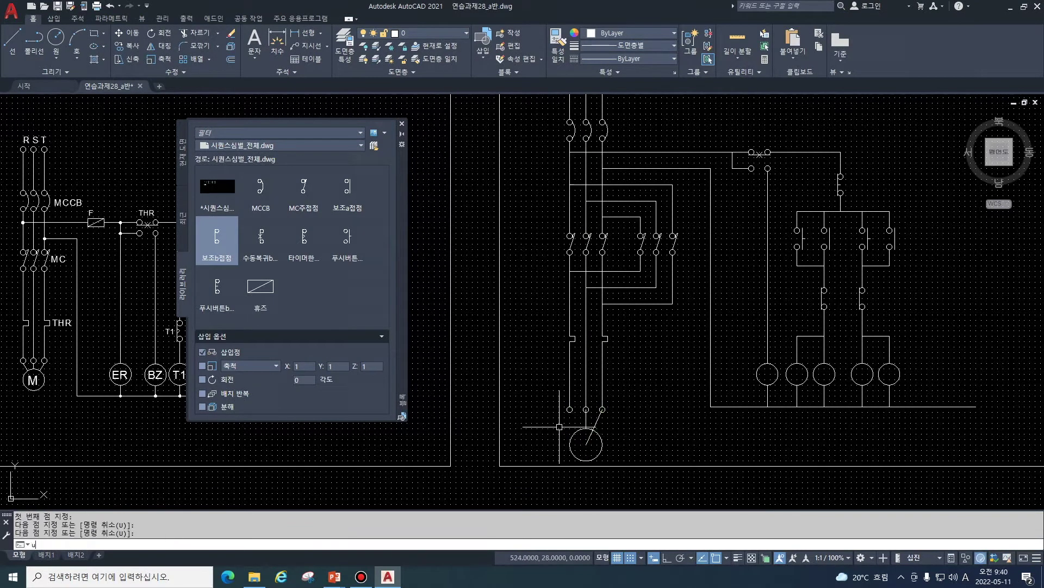
pyautogui.press('Return')
pyautogui.click(570, 409)
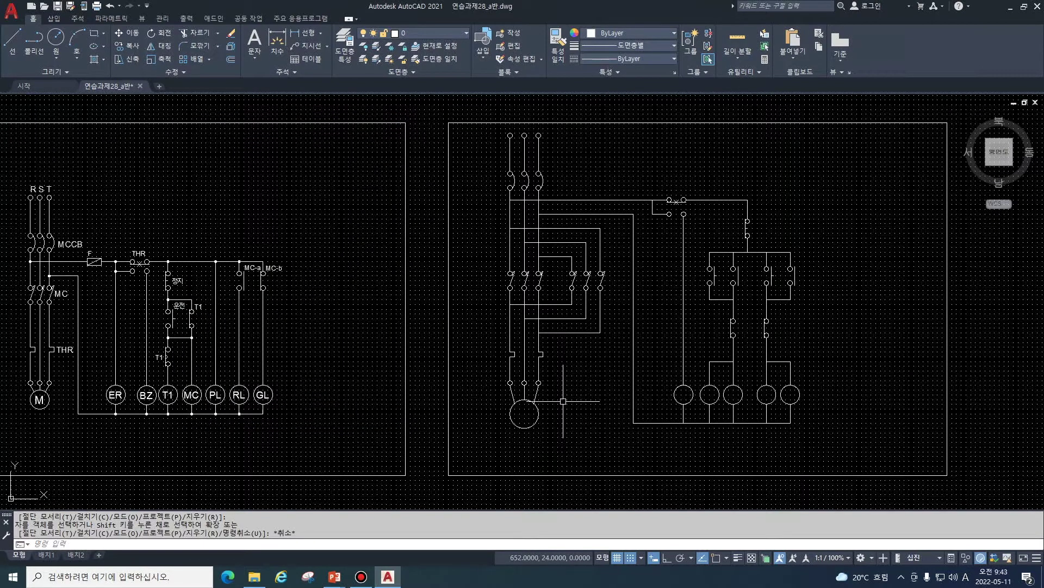
# Step: Set up DONUT junction dots (inner 0, outer 2) with object snap and place the first dots
pyautogui.write('do')
pyautogui.press('Return')
pyautogui.write('0')
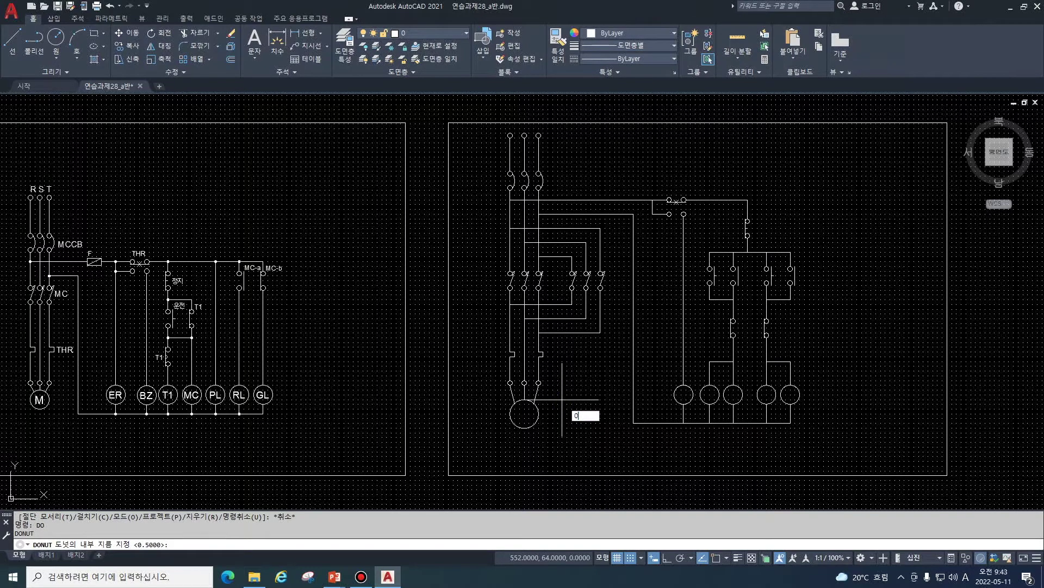
pyautogui.press('Return')
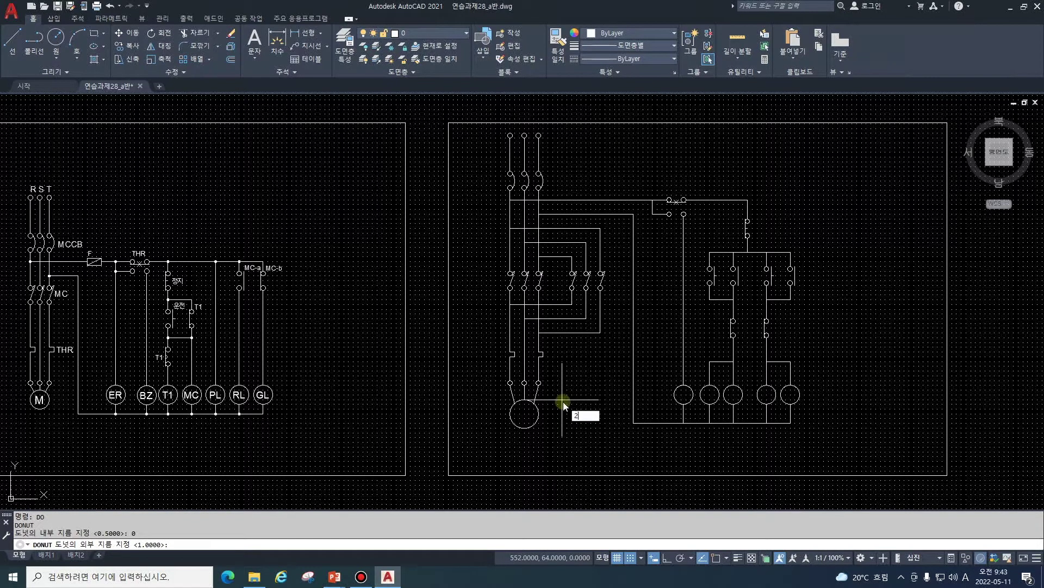
pyautogui.press('Return')
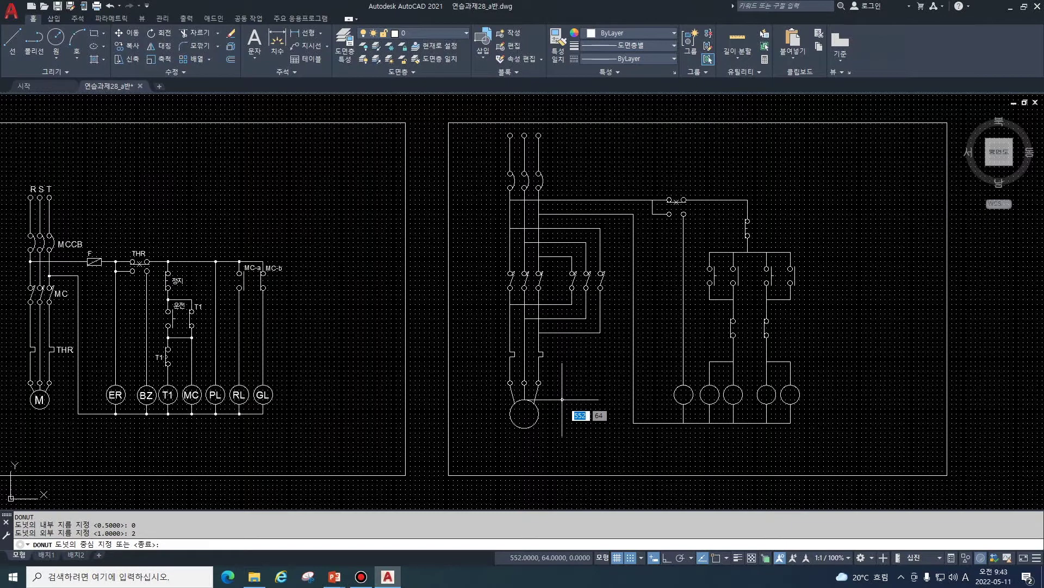
pyautogui.click(716, 557)
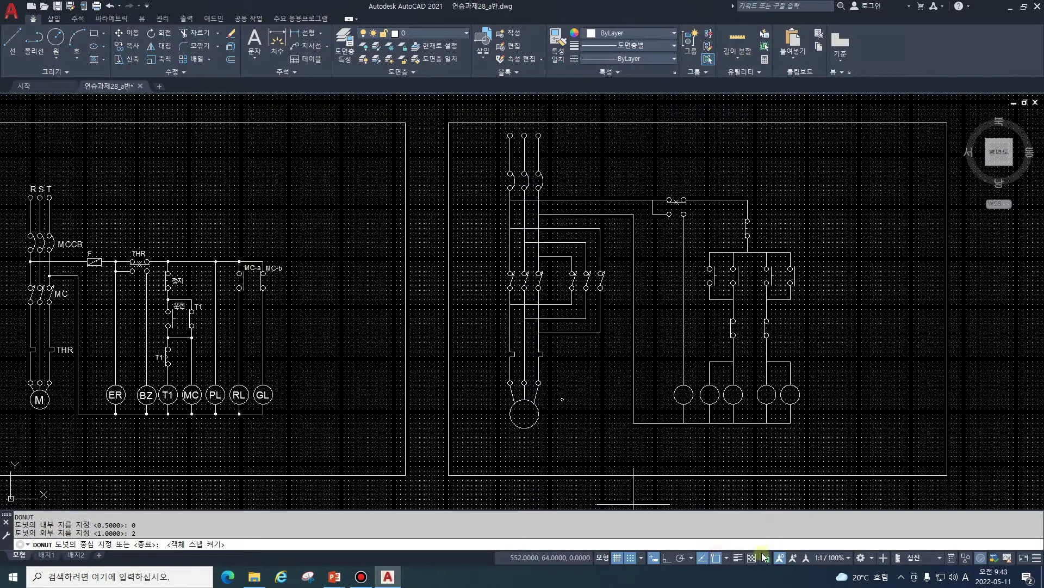
pyautogui.click(539, 218)
pyautogui.click(509, 228)
pyautogui.click(524, 242)
pyautogui.press('F7')
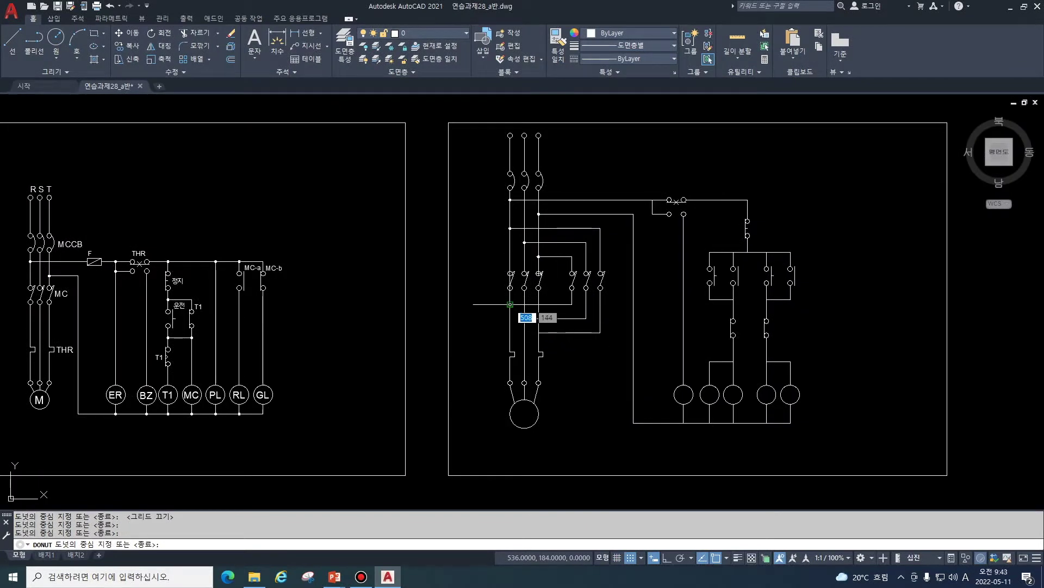
# Step: Dot the branch points on the power lines and the junctions above the contacts and circles
pyautogui.click(510, 304)
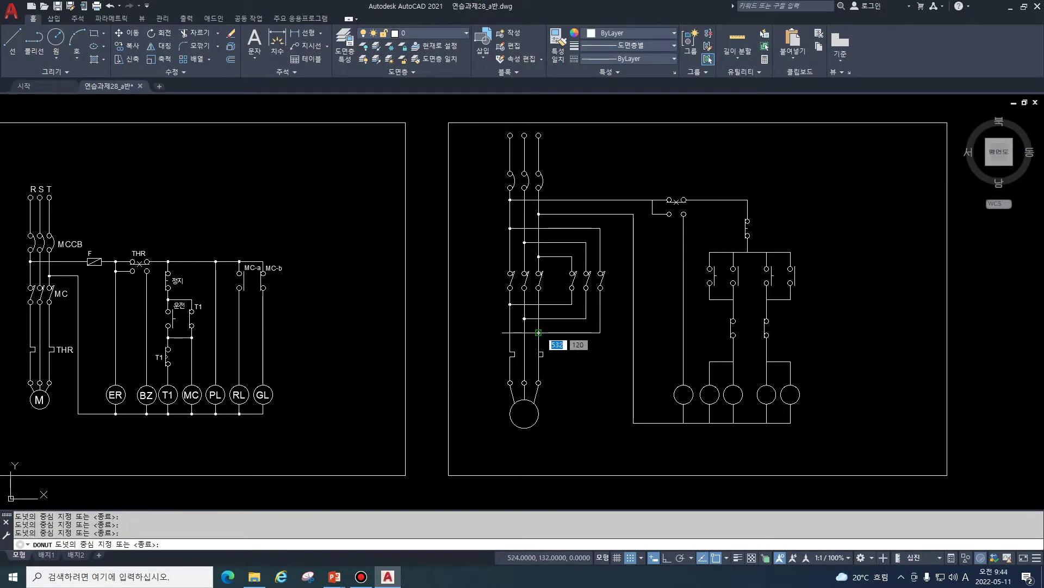
pyautogui.click(538, 333)
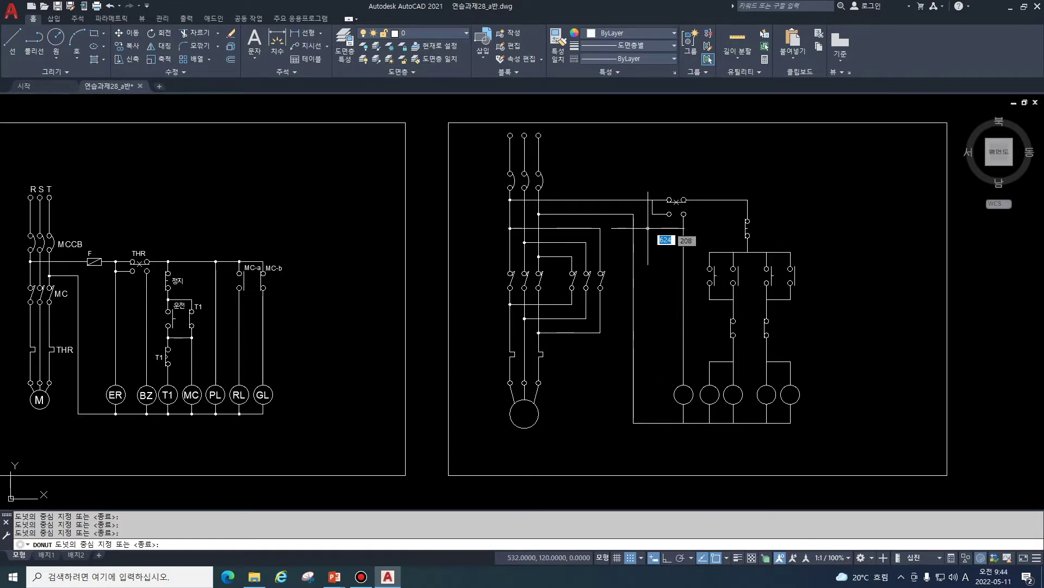
pyautogui.click(652, 200)
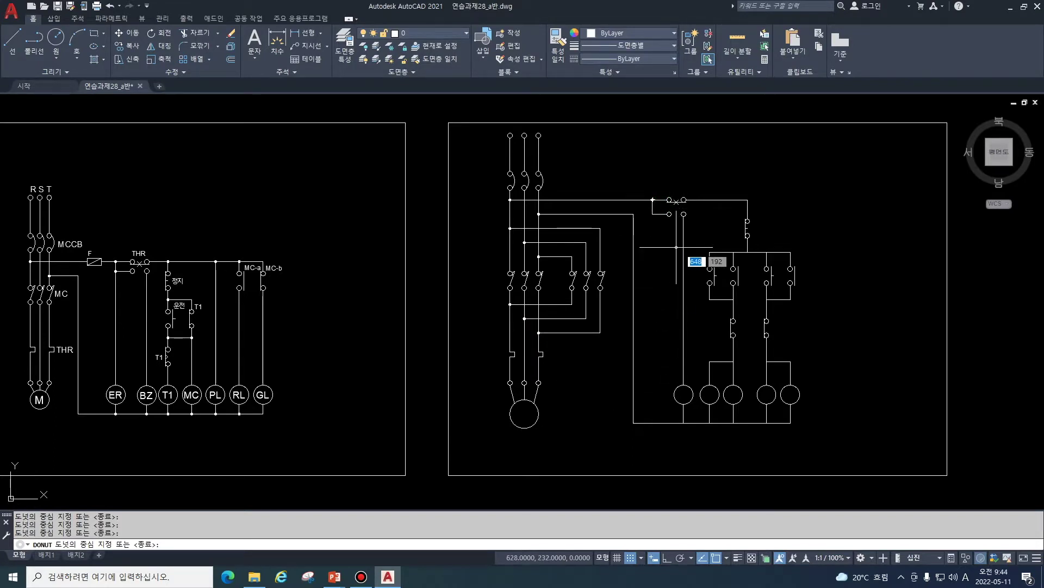
pyautogui.click(747, 252)
pyautogui.click(733, 251)
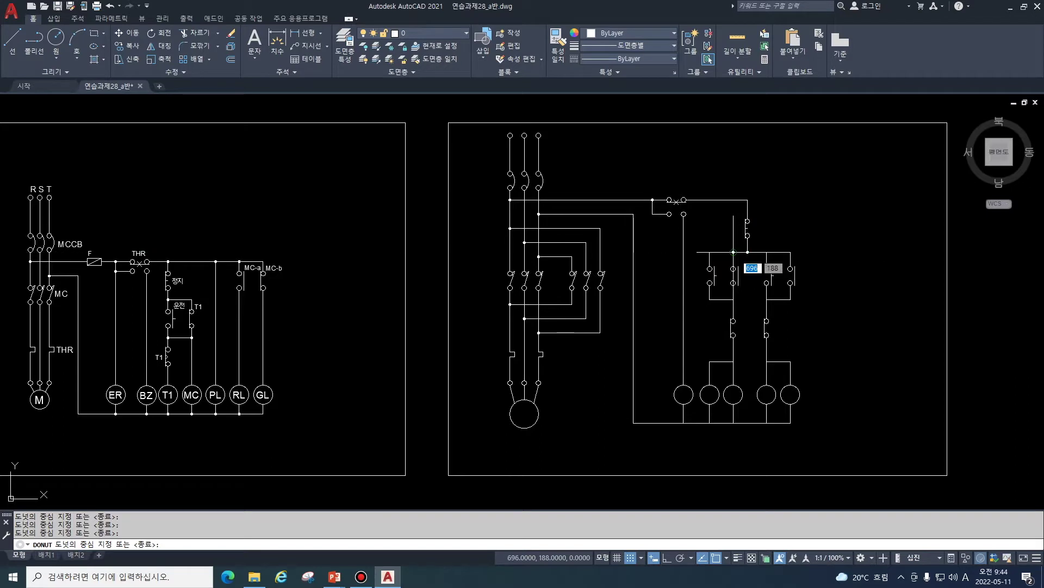
pyautogui.click(766, 252)
pyautogui.click(766, 299)
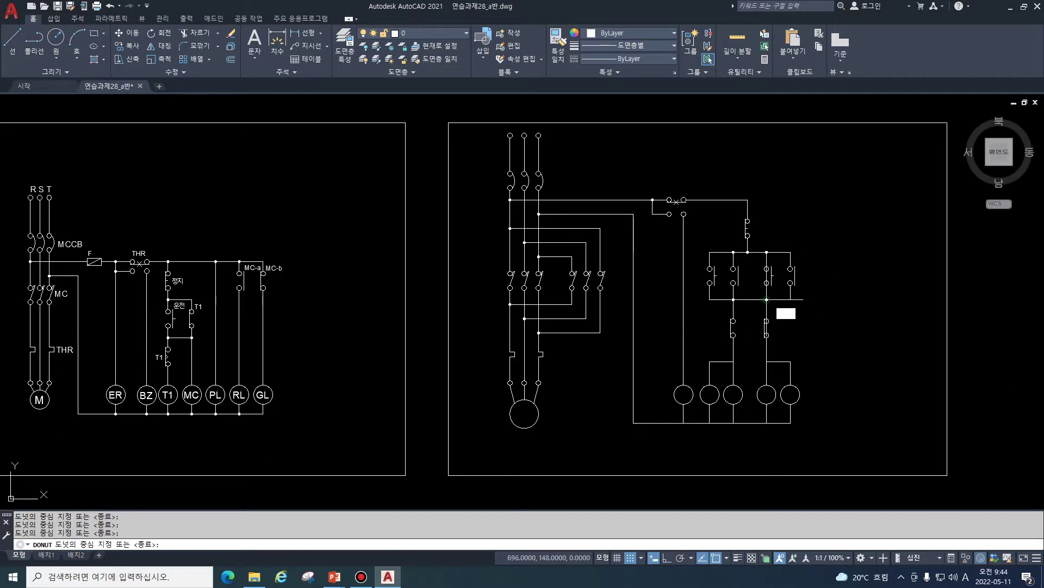
pyautogui.click(734, 300)
# Step: Dot the remaining branch junctions and the bottom-rail junctions under the three circles
pyautogui.click(734, 361)
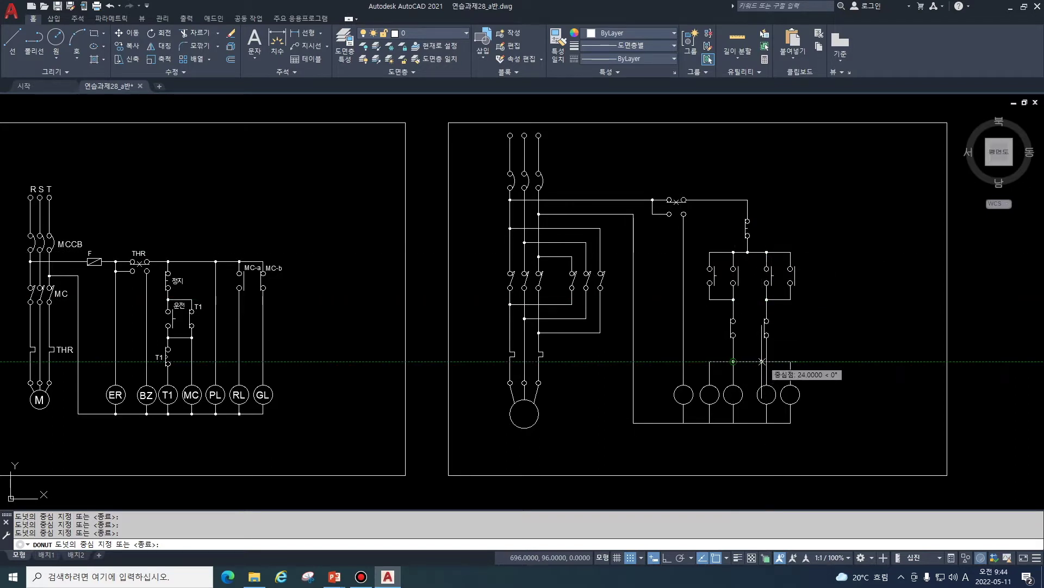
pyautogui.click(766, 360)
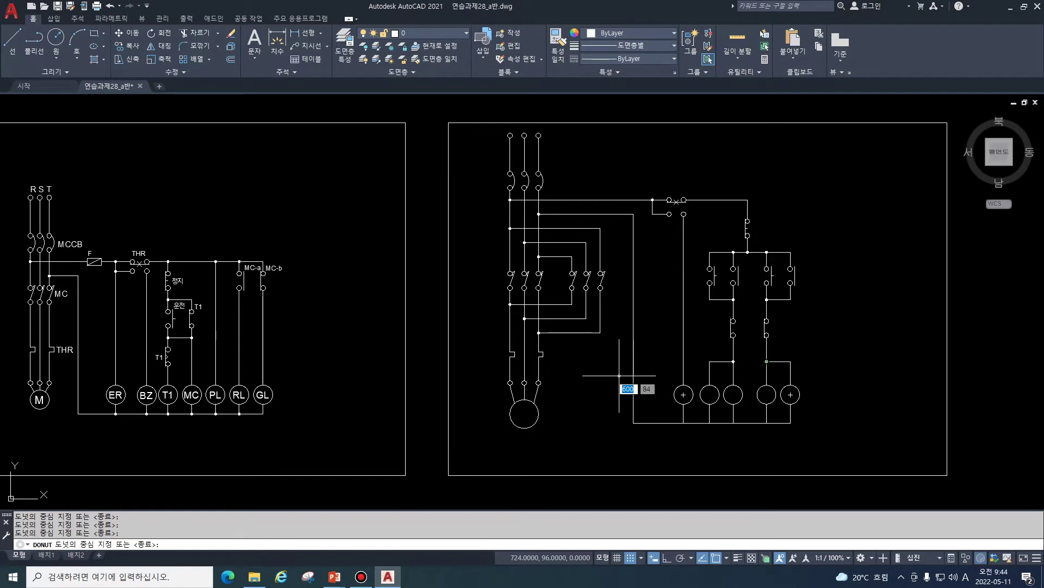
pyautogui.click(683, 422)
pyautogui.click(709, 422)
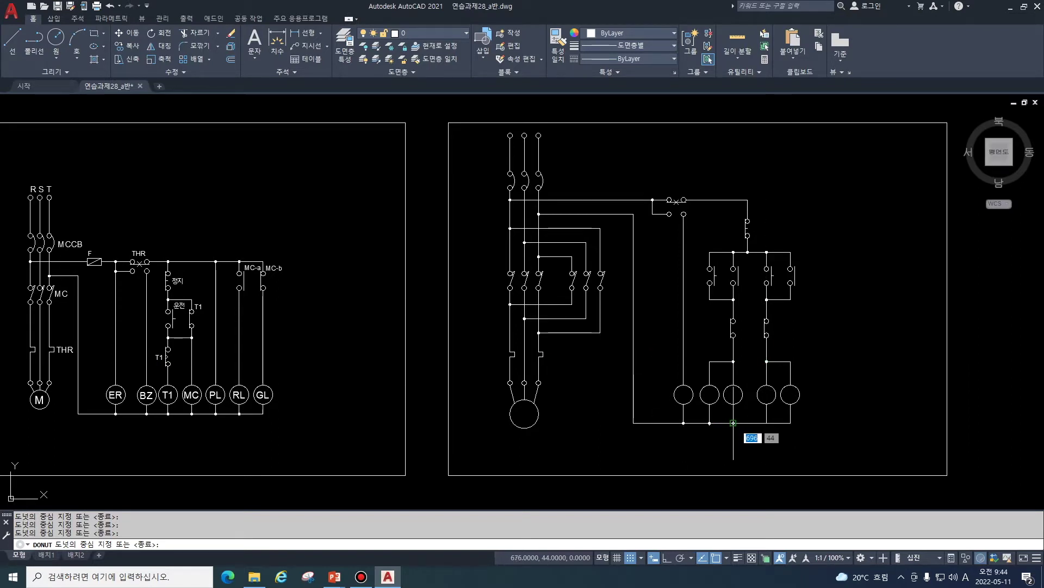
pyautogui.click(733, 422)
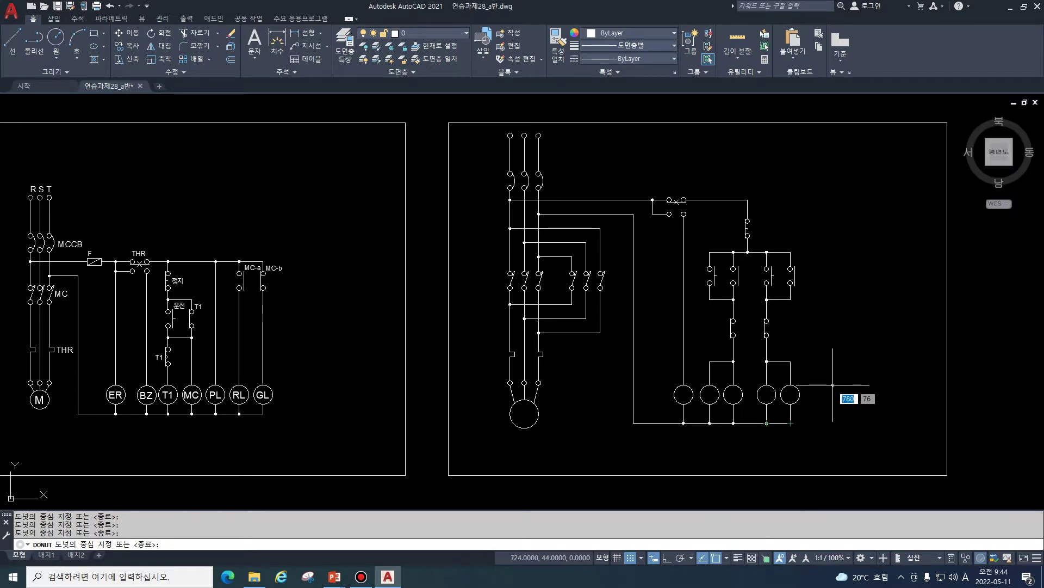
pyautogui.press('Escape')
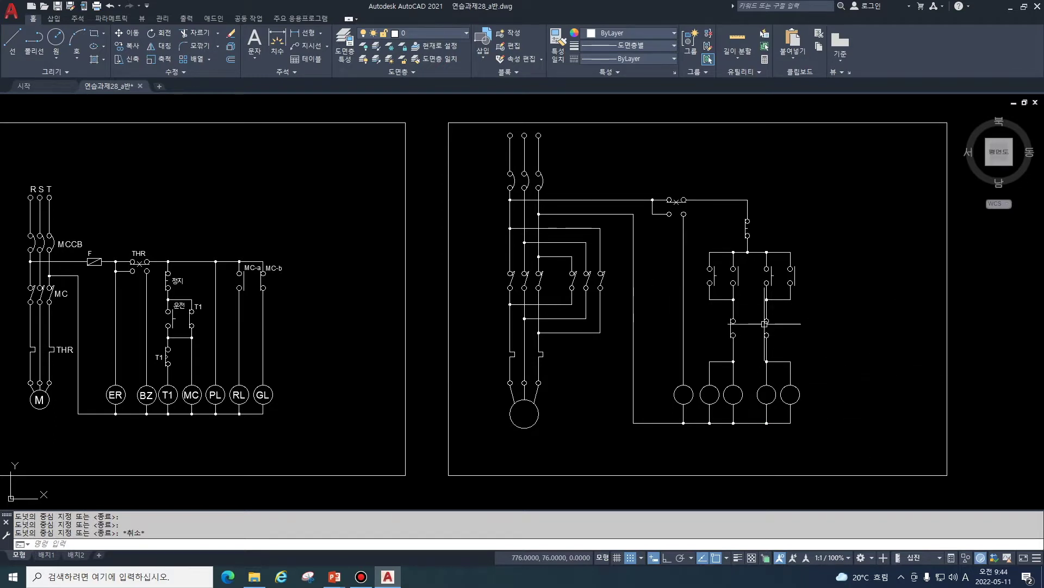
pyautogui.press('Escape')
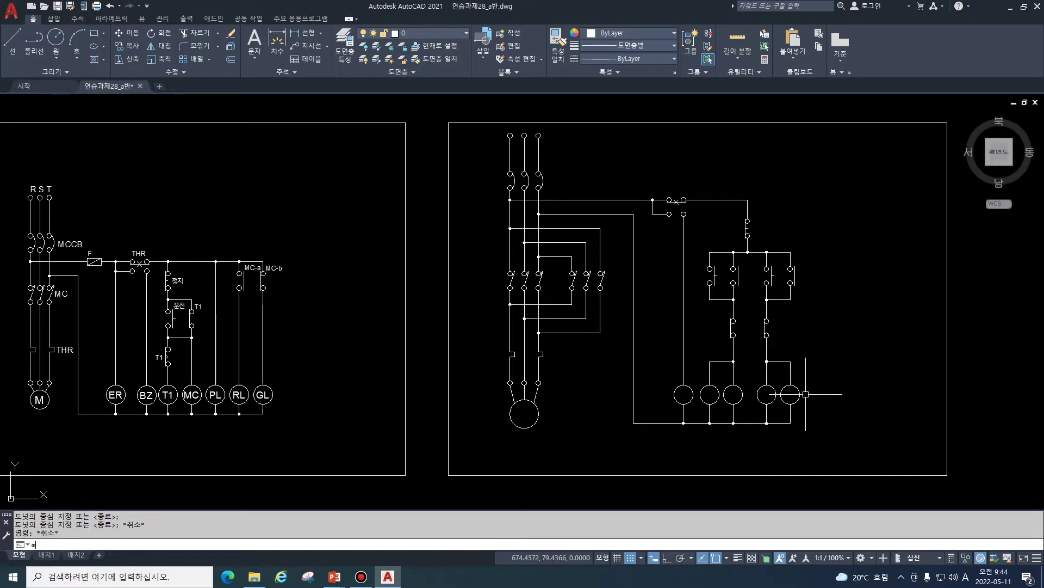
# Step: Crossing-select the right-hand schematic and move it rightward to centre it in the border
pyautogui.press('Return')
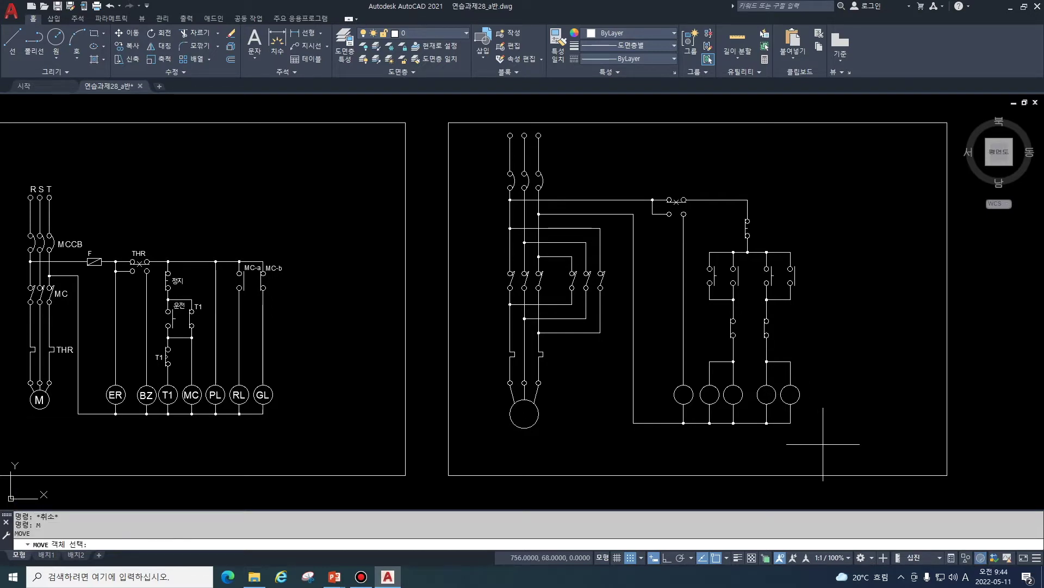
pyautogui.click(823, 444)
pyautogui.click(475, 130)
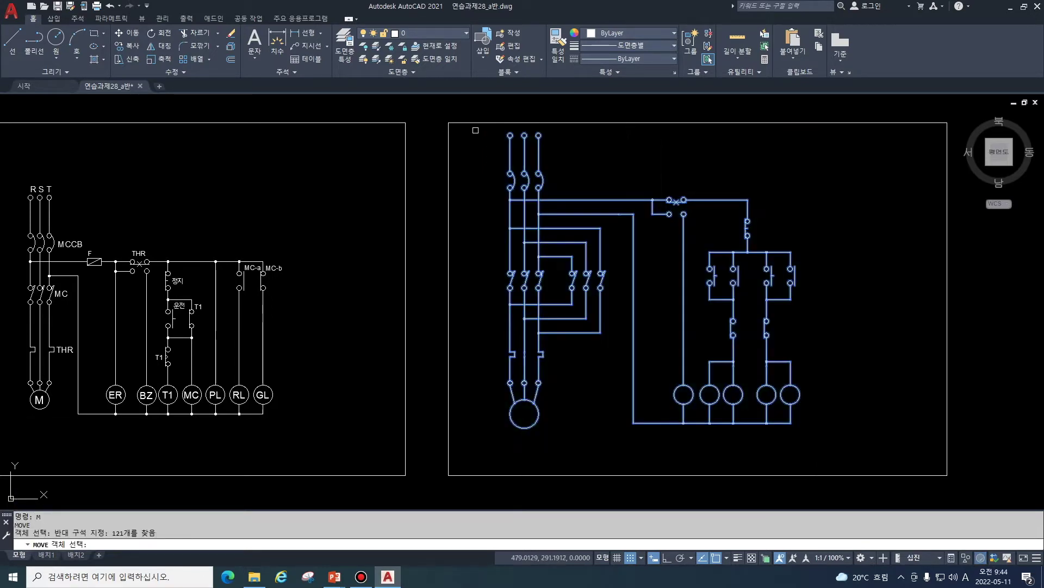
pyautogui.press('Return')
pyautogui.click(510, 174)
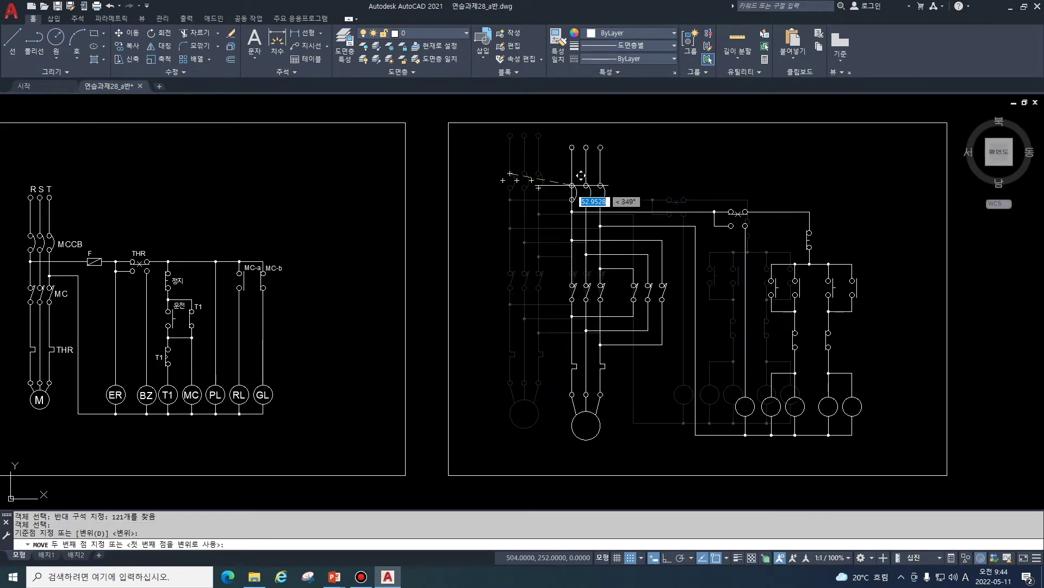
pyautogui.press('Escape')
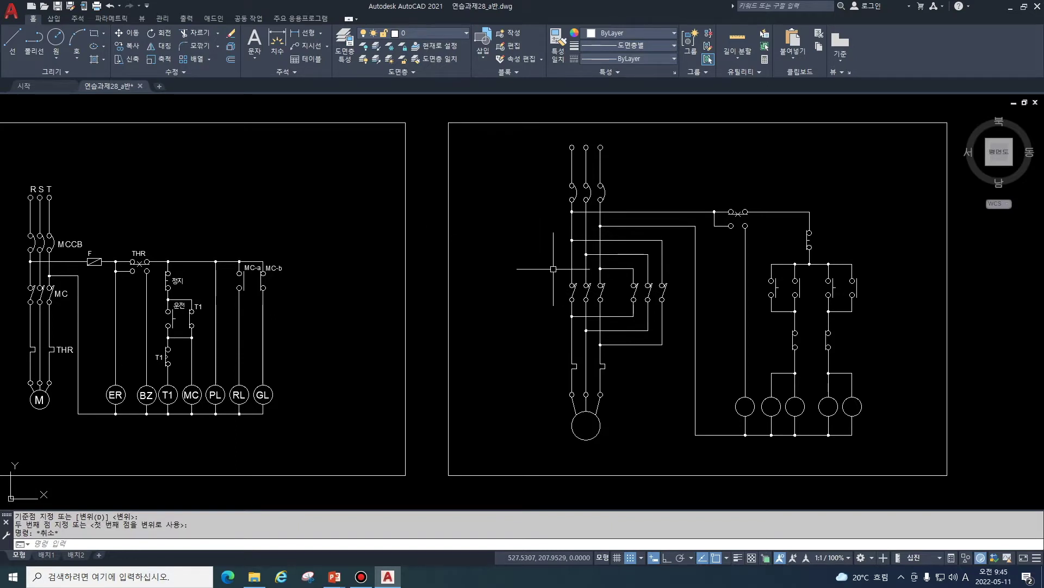
pyautogui.write('dt')
pyautogui.press('Return')
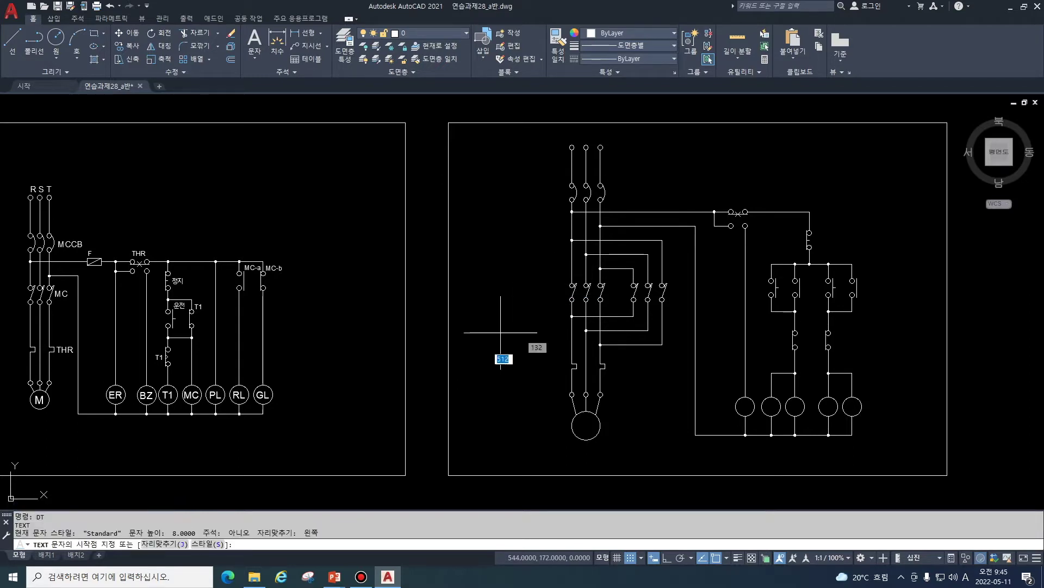
# Step: Place a single-line 'MCCB' label at height 4 beside the top breaker
pyautogui.press('Escape')
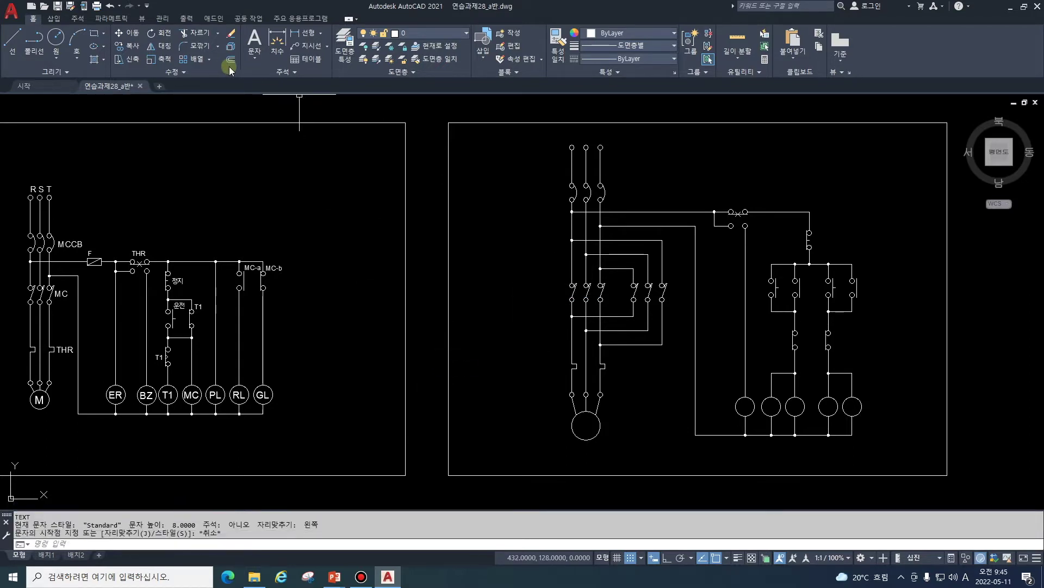
pyautogui.click(73, 19)
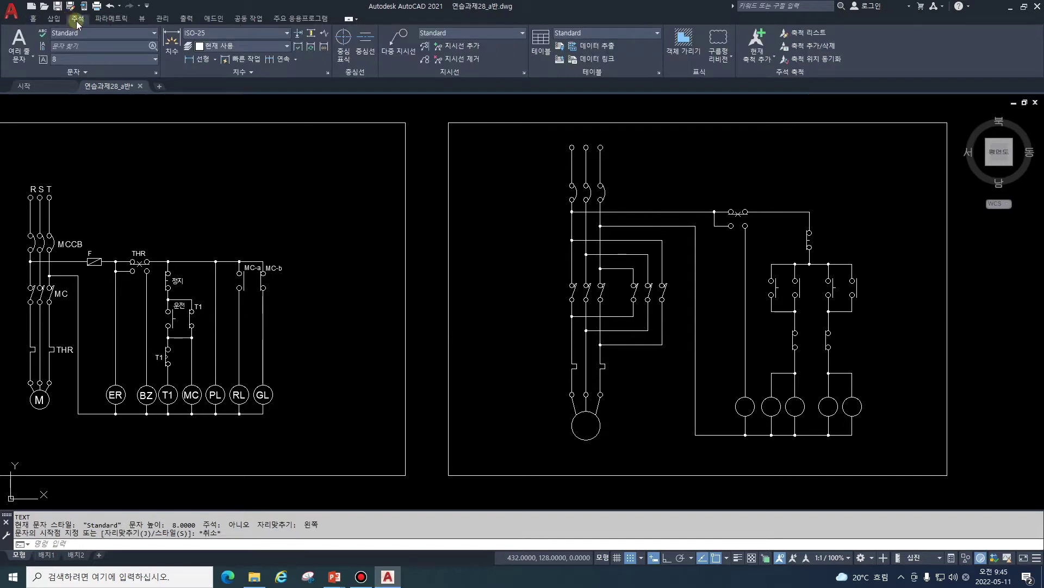
pyautogui.click(153, 34)
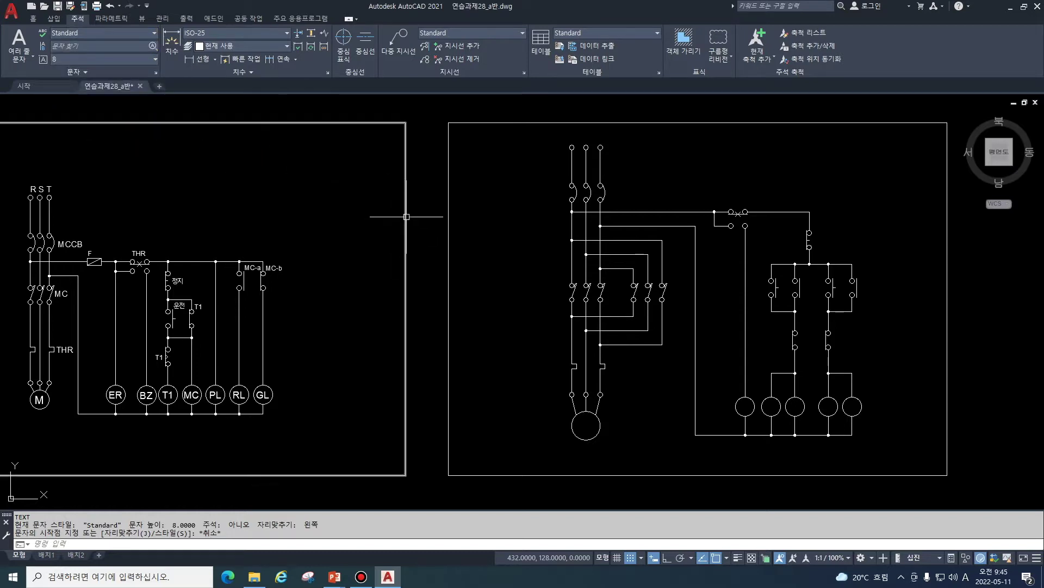
pyautogui.moveTo(406, 217)
pyautogui.write('dt')
pyautogui.press('Return')
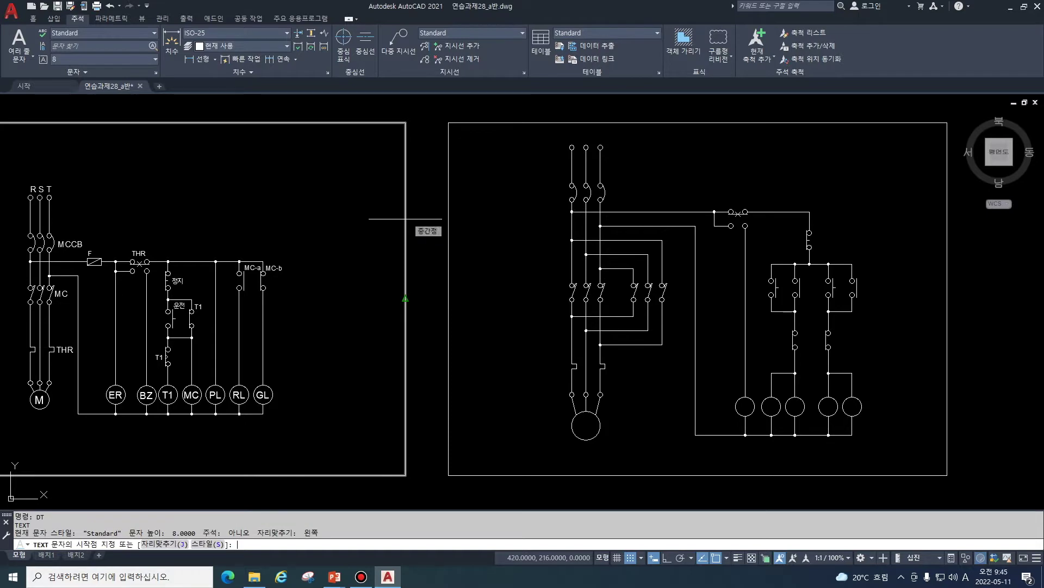
pyautogui.click(615, 197)
pyautogui.write('4')
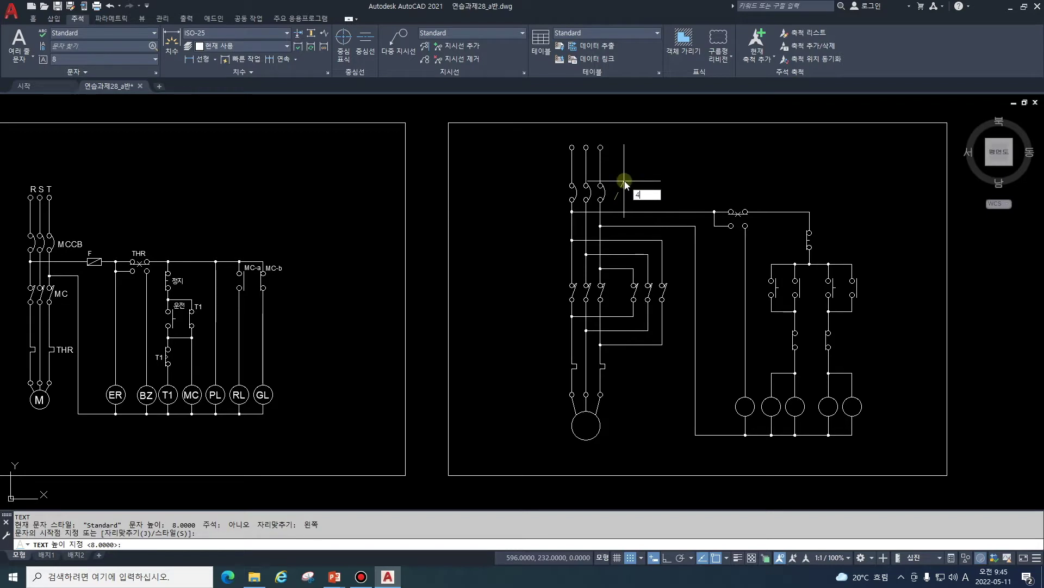
pyautogui.press('Return')
pyautogui.press('Return')
pyautogui.write('MCCB')
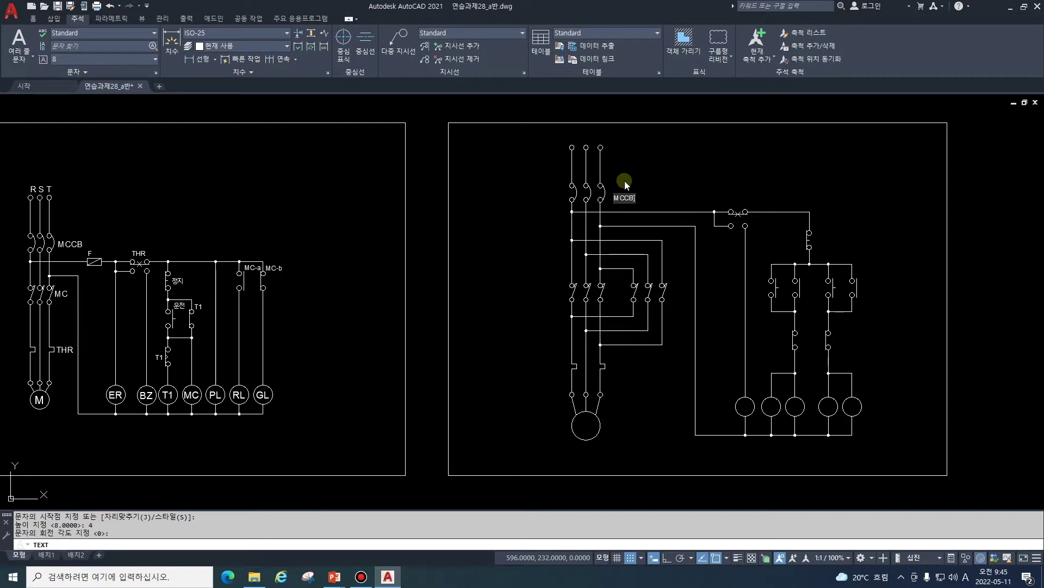
pyautogui.press('Return')
pyautogui.press('Return')
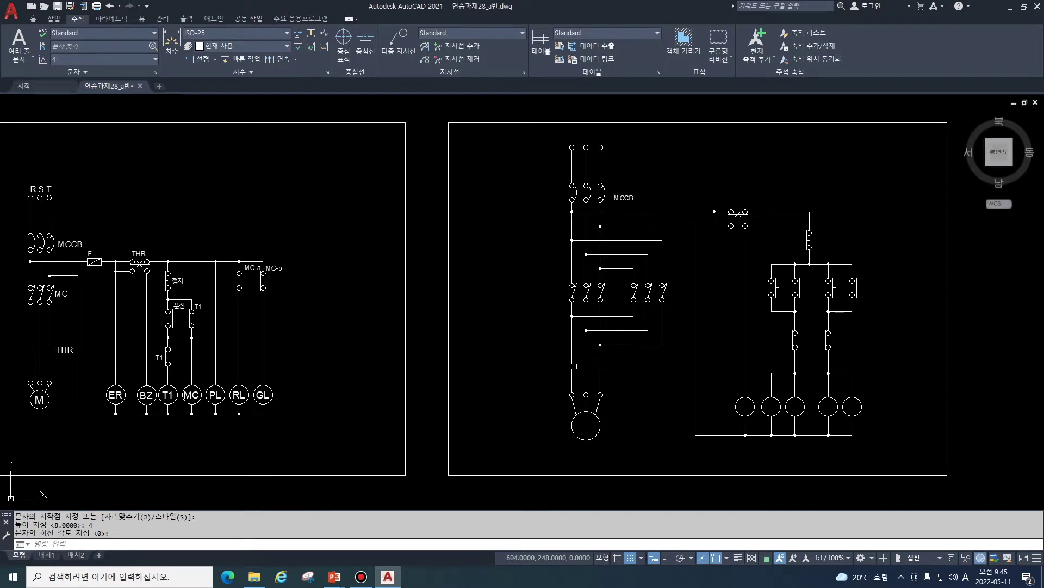
pyautogui.click(623, 197)
pyautogui.press('Escape')
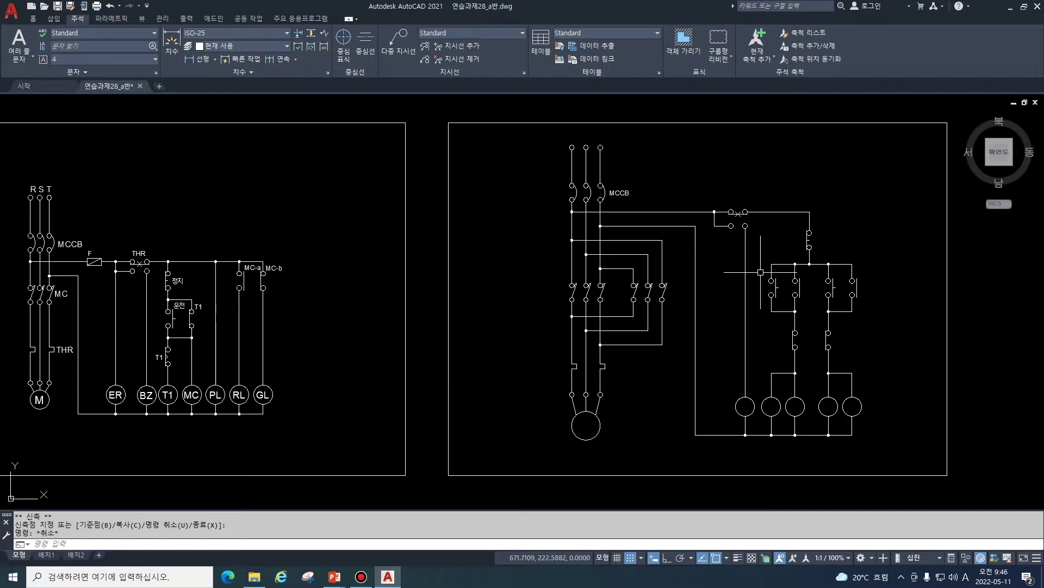
pyautogui.write('co')
# Step: Copy the MCCB label beside the forward, reverse and overload contacts
pyautogui.press('Return')
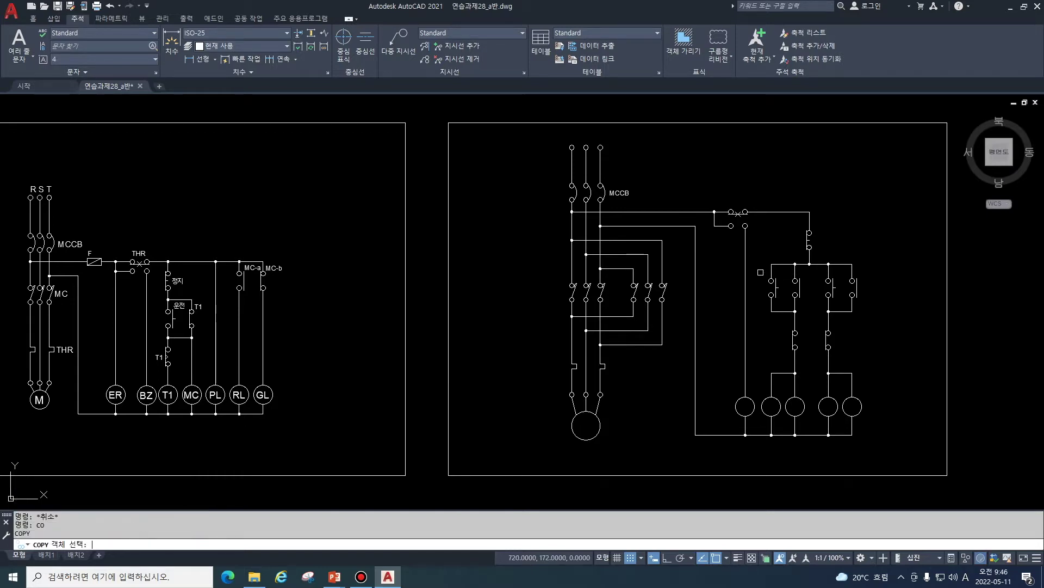
pyautogui.click(620, 193)
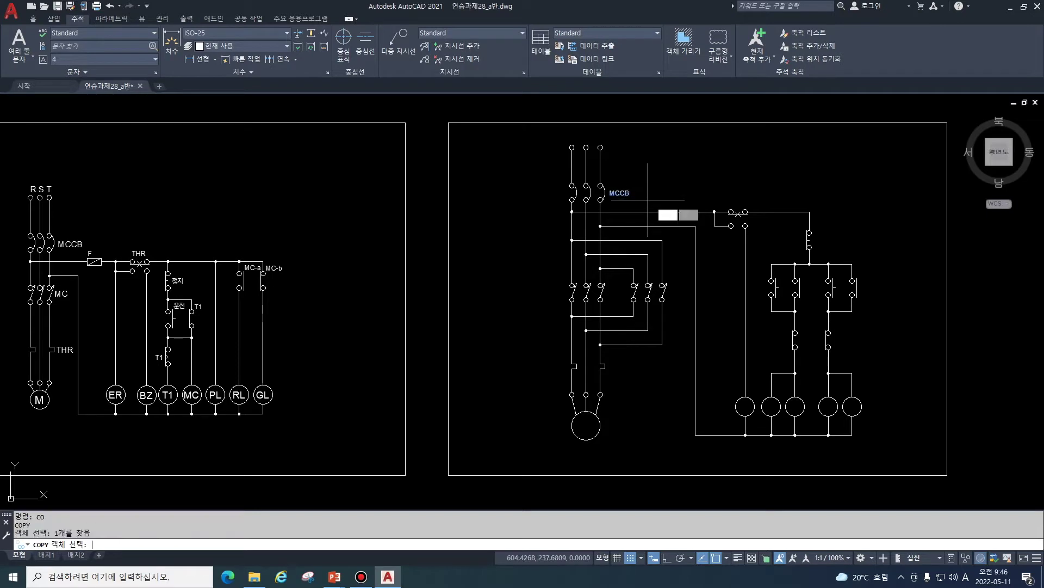
pyautogui.press('Return')
pyautogui.click(624, 194)
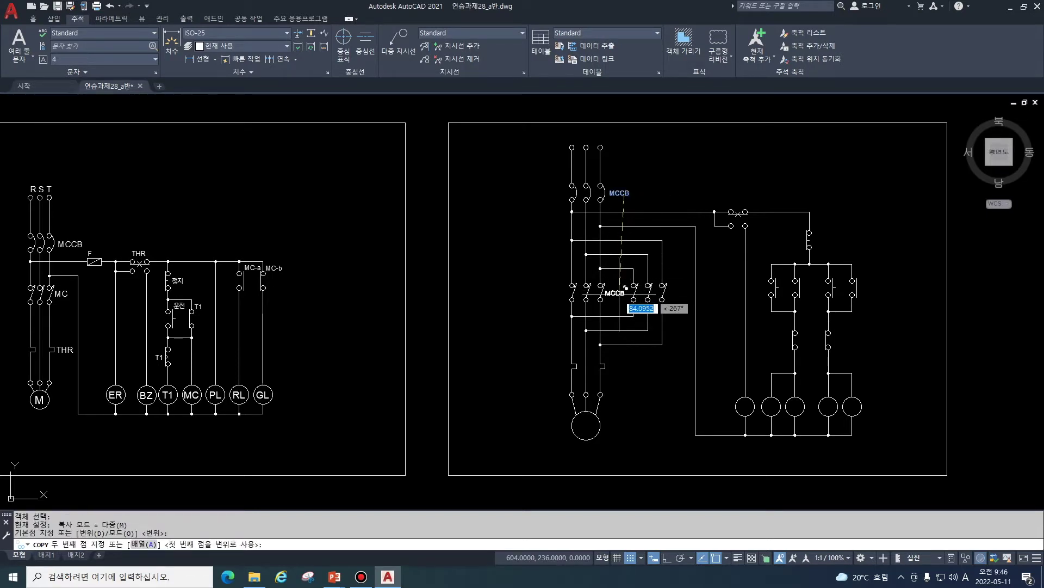
pyautogui.click(625, 287)
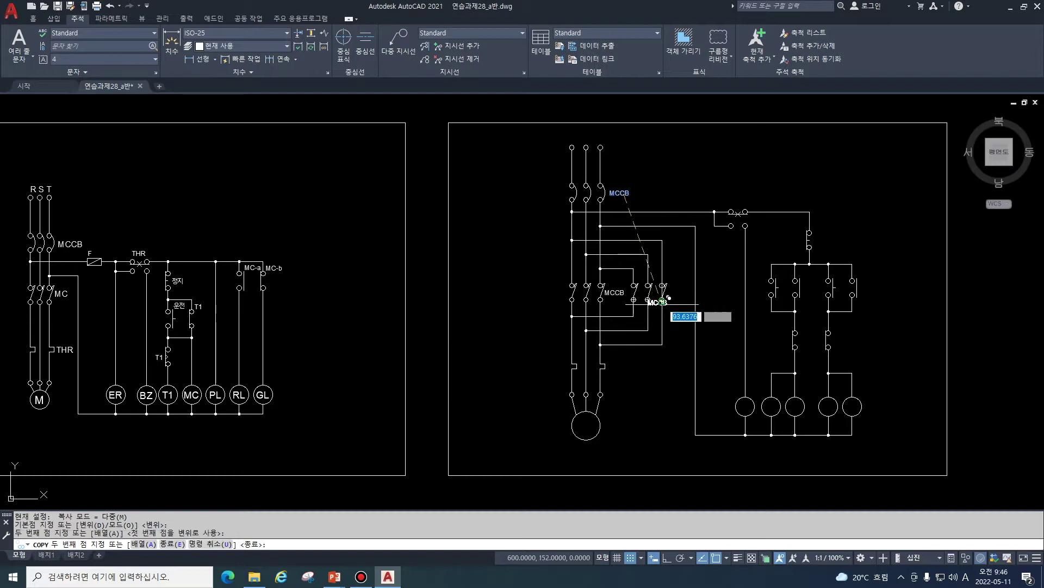
pyautogui.click(688, 287)
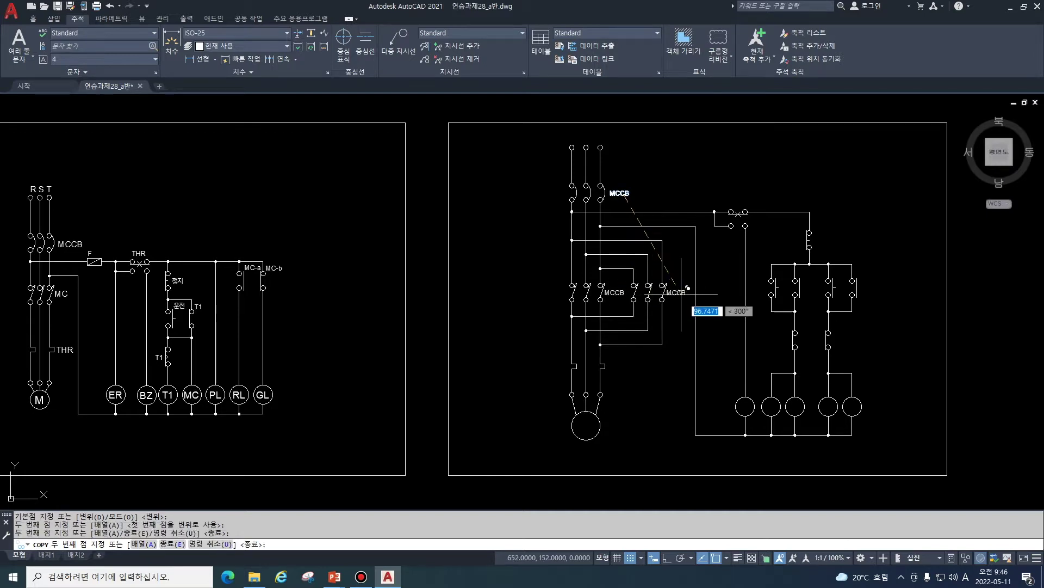
pyautogui.click(630, 359)
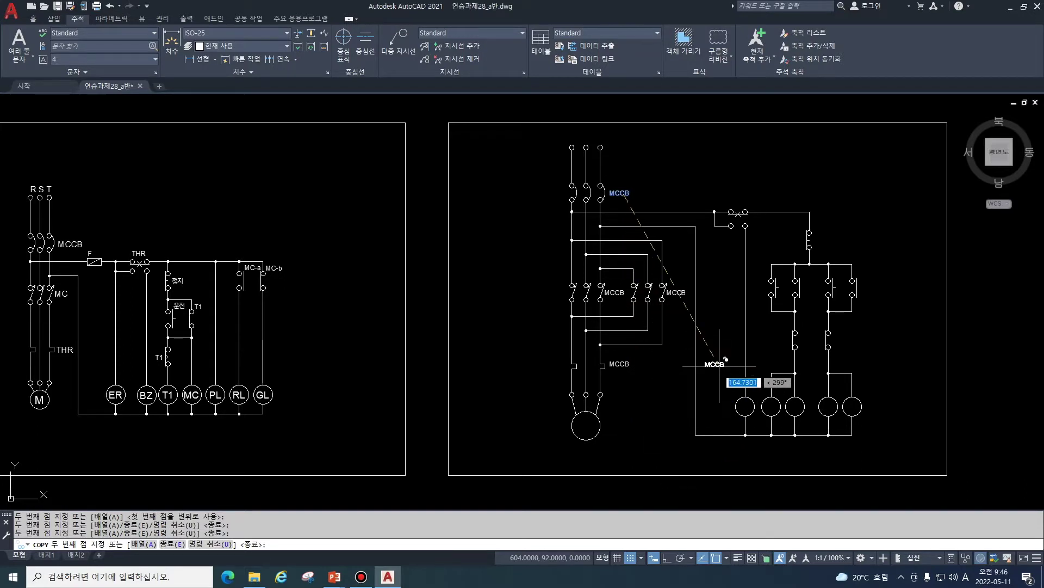
pyautogui.press('Escape')
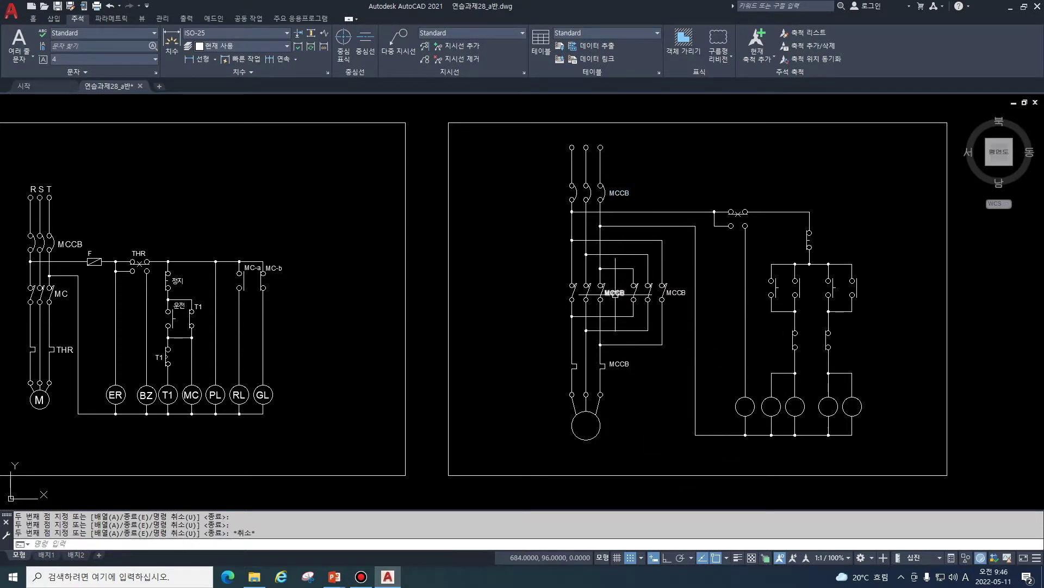
# Step: Retype the copied labels as MCF, MCR and THR
pyautogui.doubleClick(614, 293)
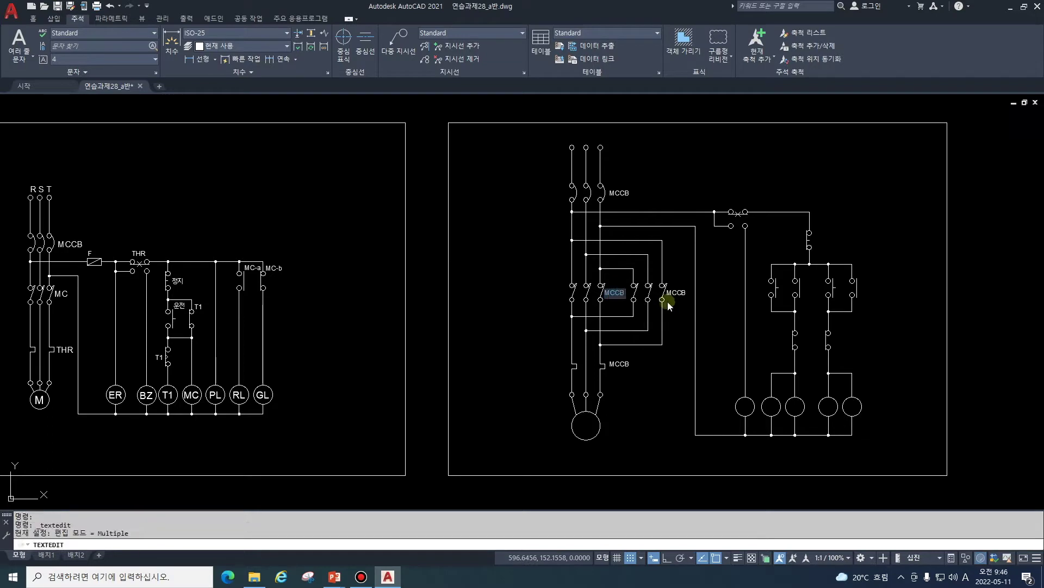
pyautogui.write('MCF')
pyautogui.press('Return')
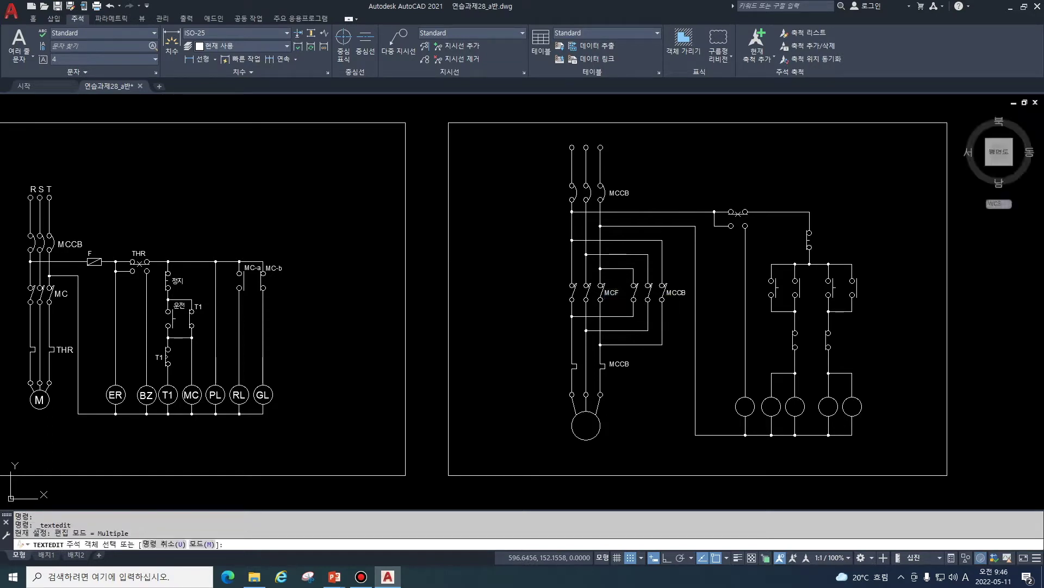
pyautogui.click(677, 293)
pyautogui.write('MCR')
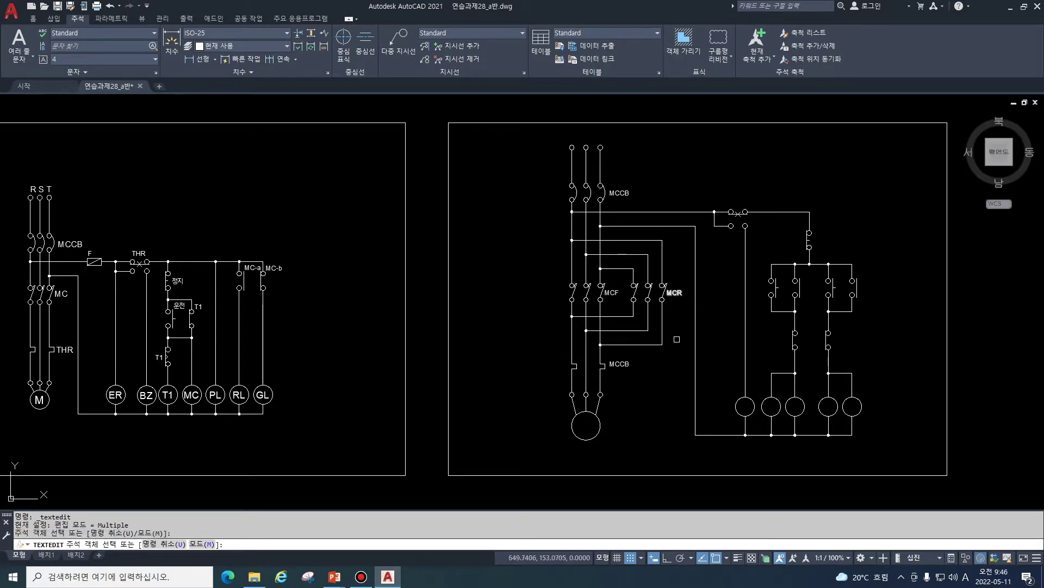
pyautogui.click(619, 364)
pyautogui.write('THR')
pyautogui.press('Return')
# Step: Move a label above the three supply terminals and change it to 'R S T'
pyautogui.moveTo(700, 374); pyautogui.dragTo(391, 374, button='middle')
pyautogui.press('Escape')
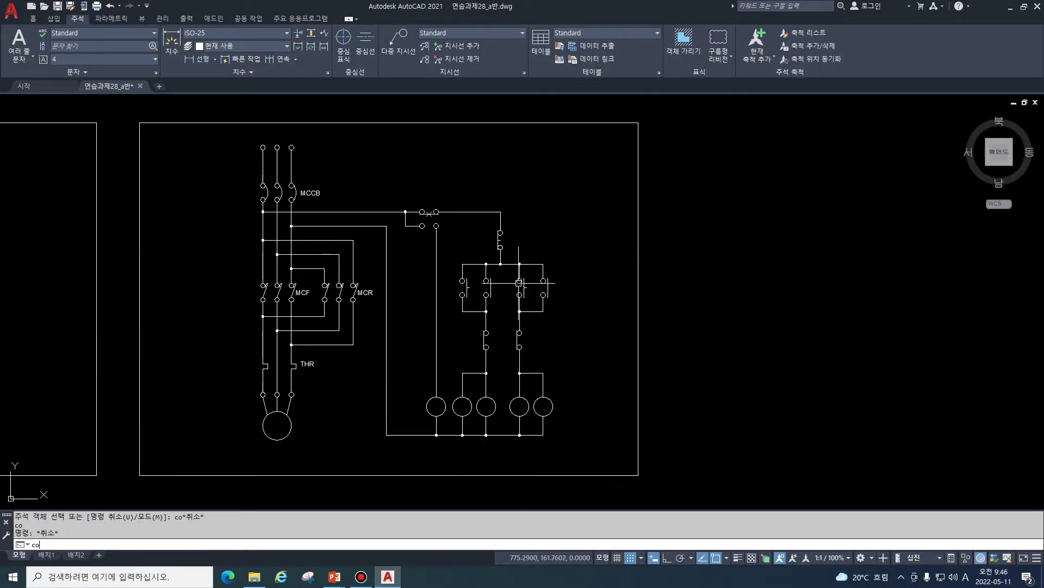
pyautogui.click(310, 192)
pyautogui.moveTo(311, 193); pyautogui.dragTo(271, 136)
pyautogui.doubleClick(270, 136)
pyautogui.write('R  S')
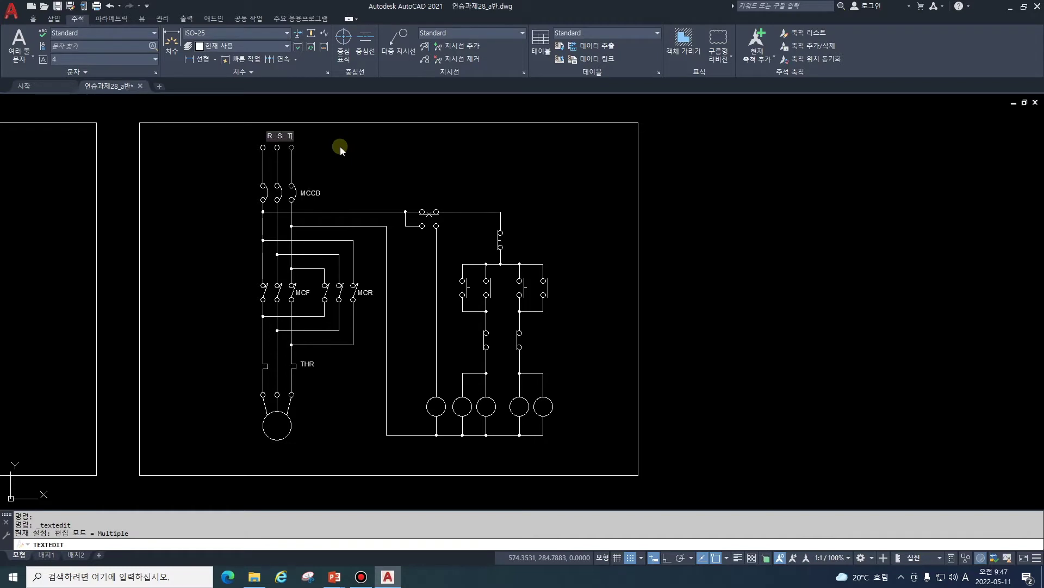
pyautogui.write('  T')
pyautogui.press('Return')
# Step: Copy the MCCB label beside each of the six control-circuit contacts and pushbuttons
pyautogui.press('Escape')
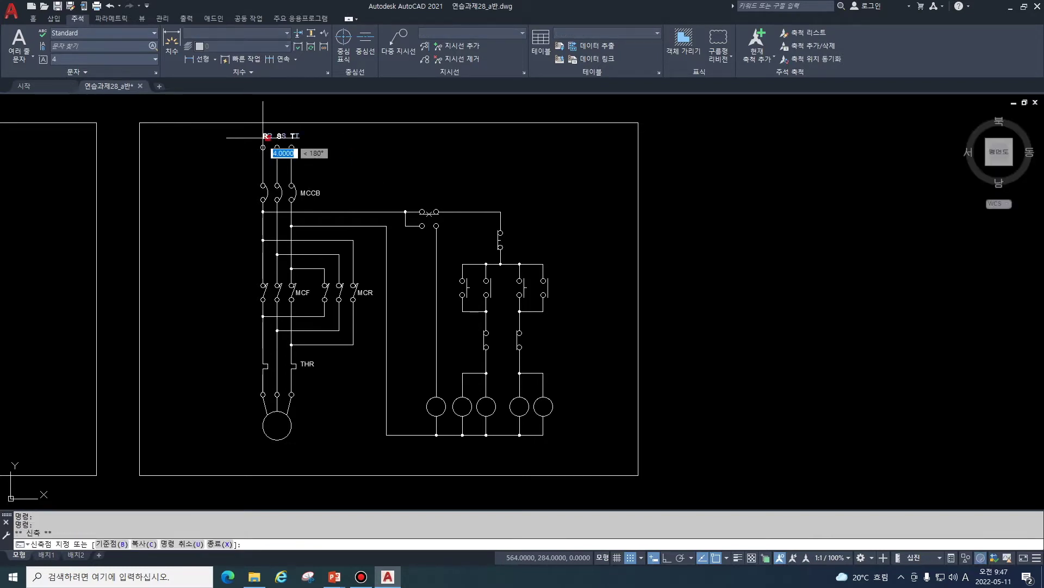
pyautogui.write('co')
pyautogui.press('Return')
pyautogui.click(310, 192)
pyautogui.press('Return')
pyautogui.click(315, 193)
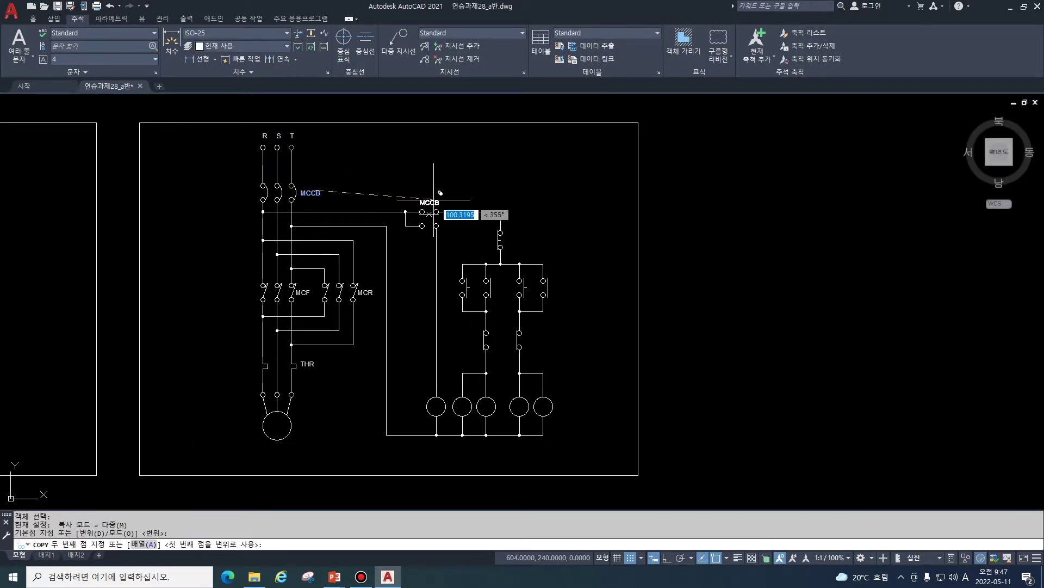
pyautogui.click(434, 202)
pyautogui.click(487, 240)
pyautogui.click(453, 290)
pyautogui.click(510, 289)
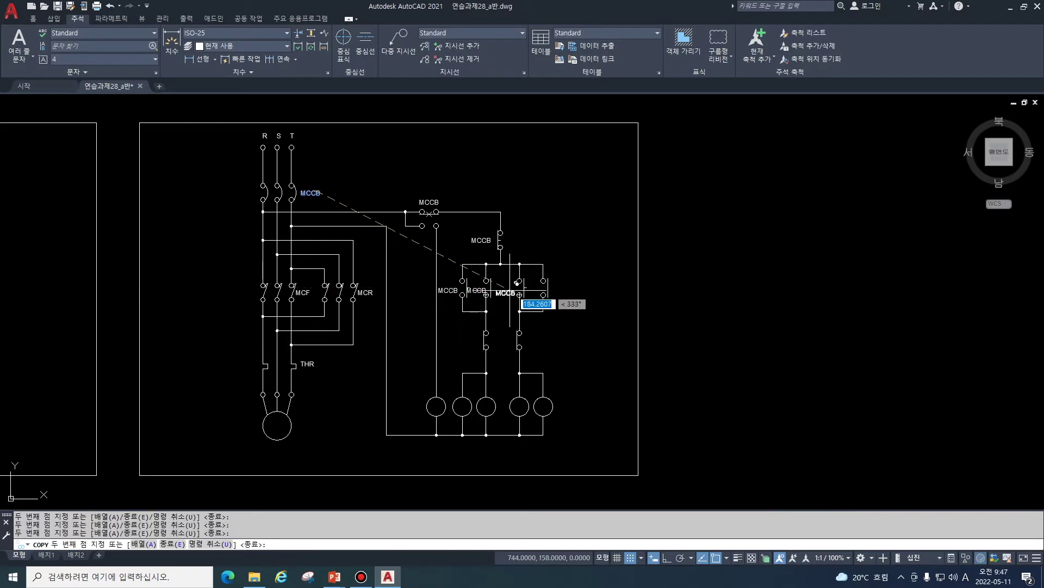
pyautogui.click(543, 284)
pyautogui.click(482, 334)
pyautogui.click(515, 334)
pyautogui.press('Return')
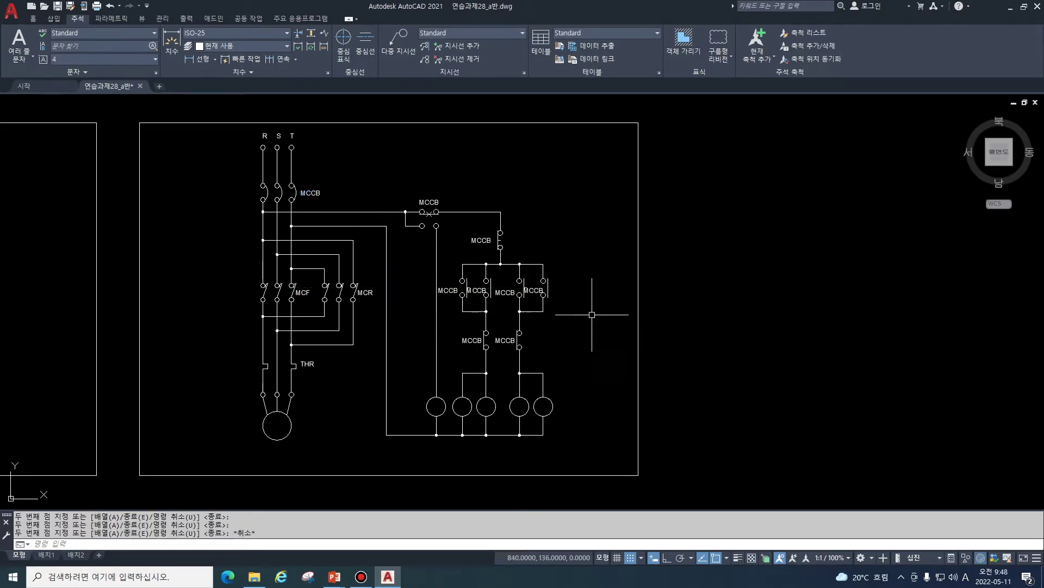
# Step: Retype the first control labels as THR, PBS3, PBS1 and PBS2/MCF
pyautogui.doubleClick(429, 201)
pyautogui.write('THR')
pyautogui.click(482, 242)
pyautogui.write('PBS')
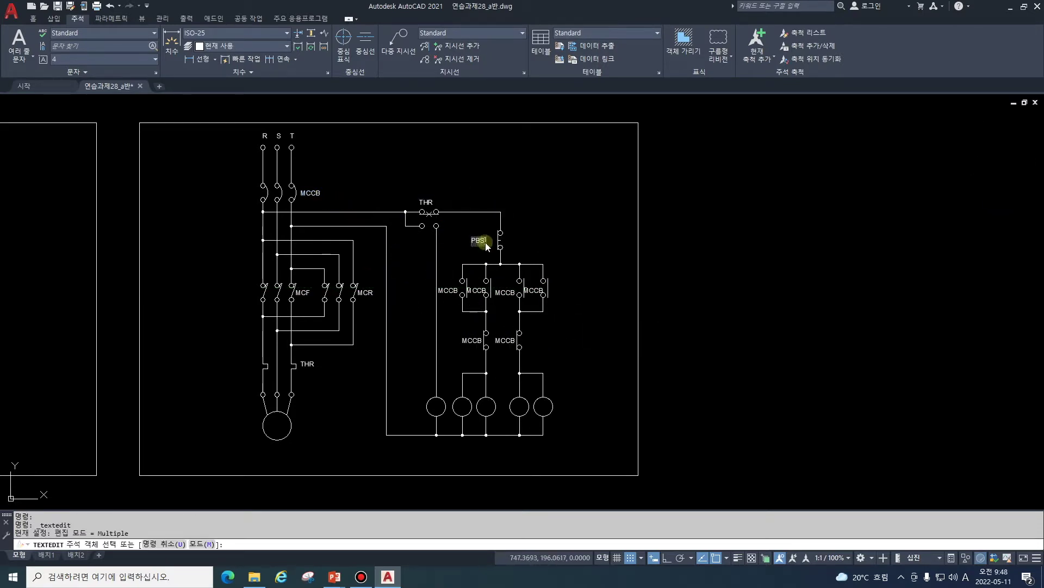
pyautogui.write('3')
pyautogui.click(447, 290)
pyautogui.write('PBS1')
pyautogui.click(476, 290)
pyautogui.write('MCF')
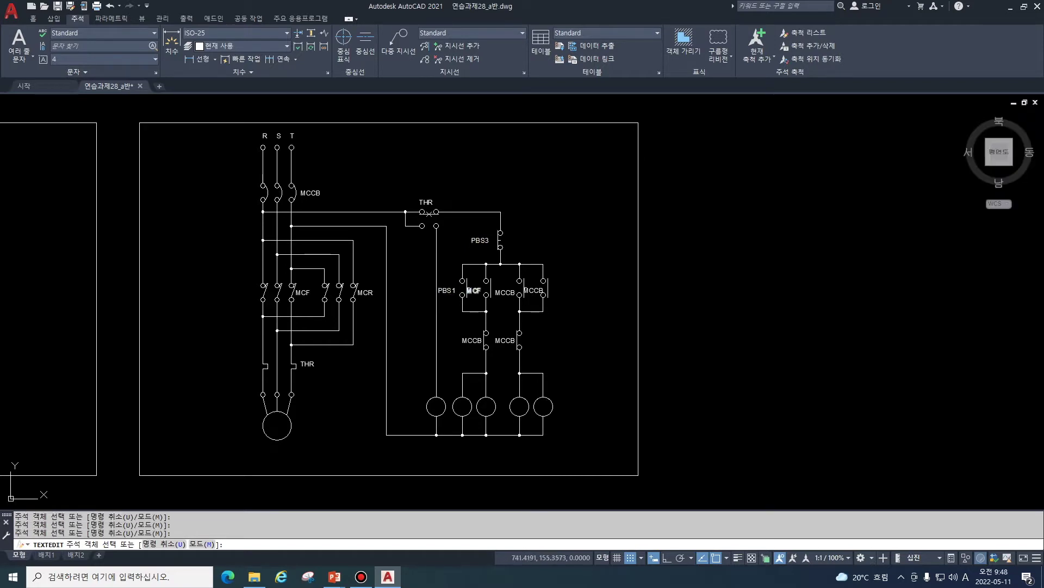
pyautogui.write('PBS2')
# Step: Retype the remaining control labels as MCR, MCR and MCF
pyautogui.click(533, 290)
pyautogui.write('MCR')
pyautogui.click(471, 340)
pyautogui.write('MCR')
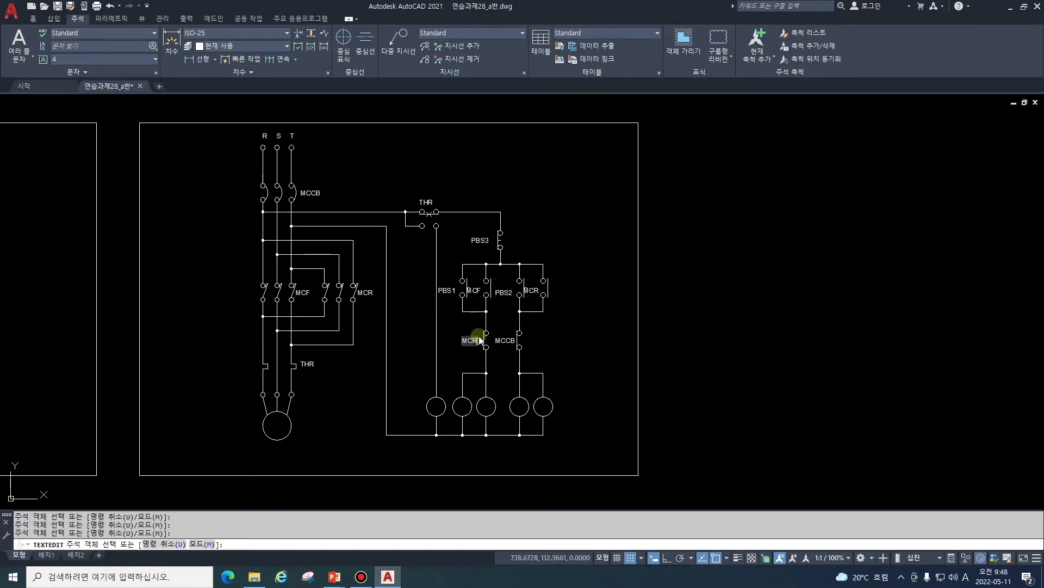
pyautogui.click(505, 340)
pyautogui.write('MCF')
pyautogui.press('F9')
pyautogui.press('Escape')
# Step: Reposition the MCR, PBS2, MCF and PBS1 labels beside their contacts and pushbuttons
pyautogui.scroll(2, 522, 326)
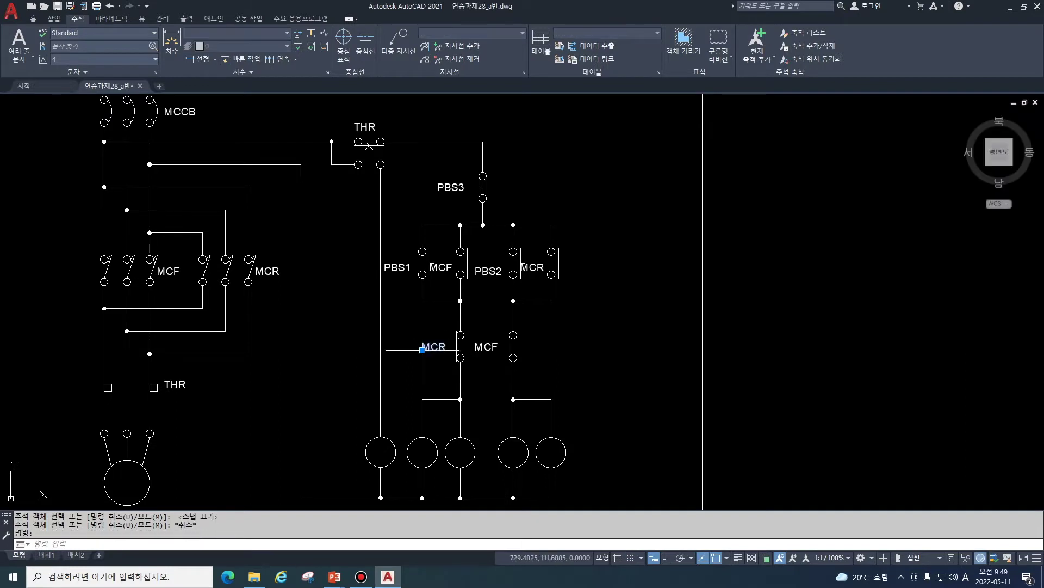
pyautogui.moveTo(422, 350); pyautogui.dragTo(484, 352)
pyautogui.moveTo(521, 270); pyautogui.dragTo(566, 266)
pyautogui.click(475, 275)
pyautogui.click(475, 274)
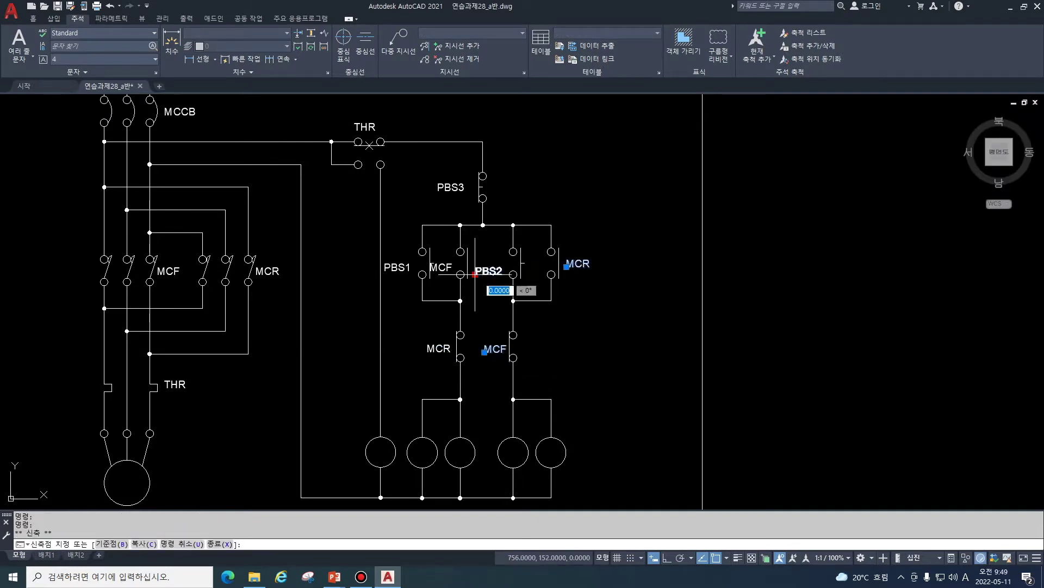
pyautogui.click(430, 272)
pyautogui.click(384, 272)
pyautogui.press('Escape')
pyautogui.press('Escape')
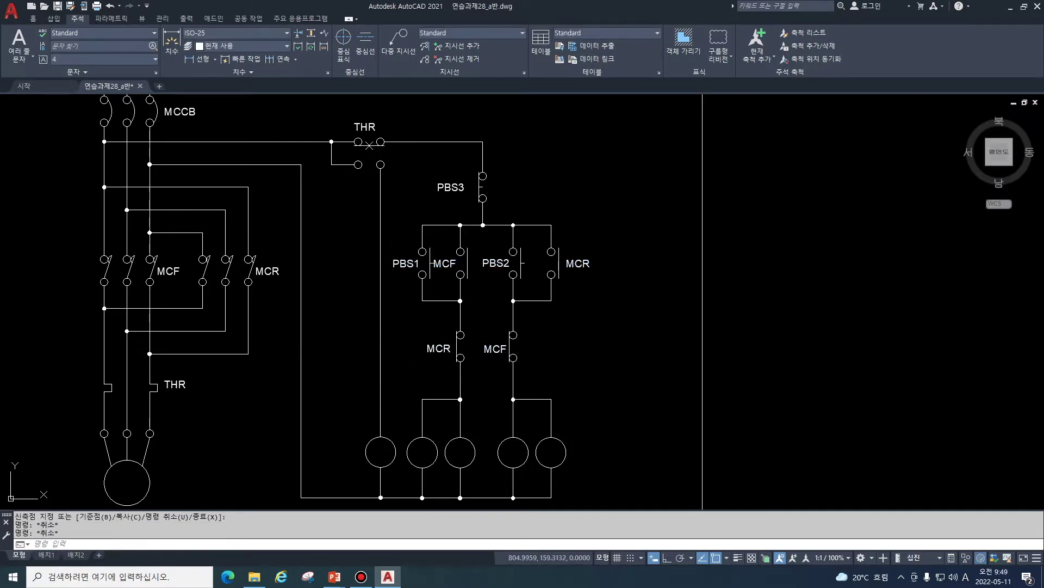
# Step: Place the MCR label next to PBS2 and check the THR and PBS3 labels
pyautogui.click(578, 263)
pyautogui.click(529, 266)
pyautogui.click(450, 187)
pyautogui.click(364, 127)
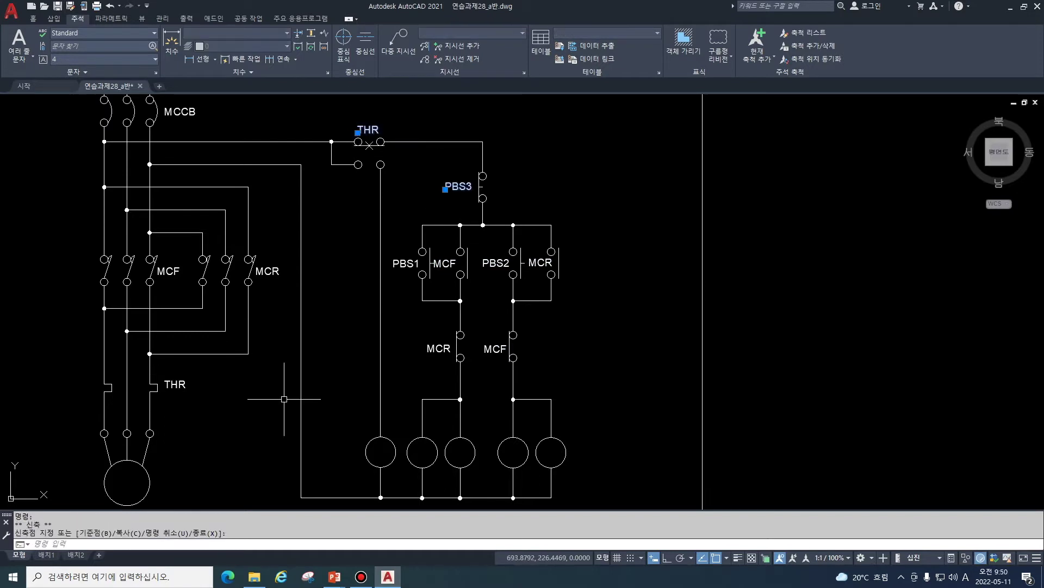
pyautogui.press('Escape')
pyautogui.press('Escape')
# Step: Zoom out and start a new single-line text with DT
pyautogui.scroll(-2, 606, 381)
pyautogui.scroll(-1, 587, 350)
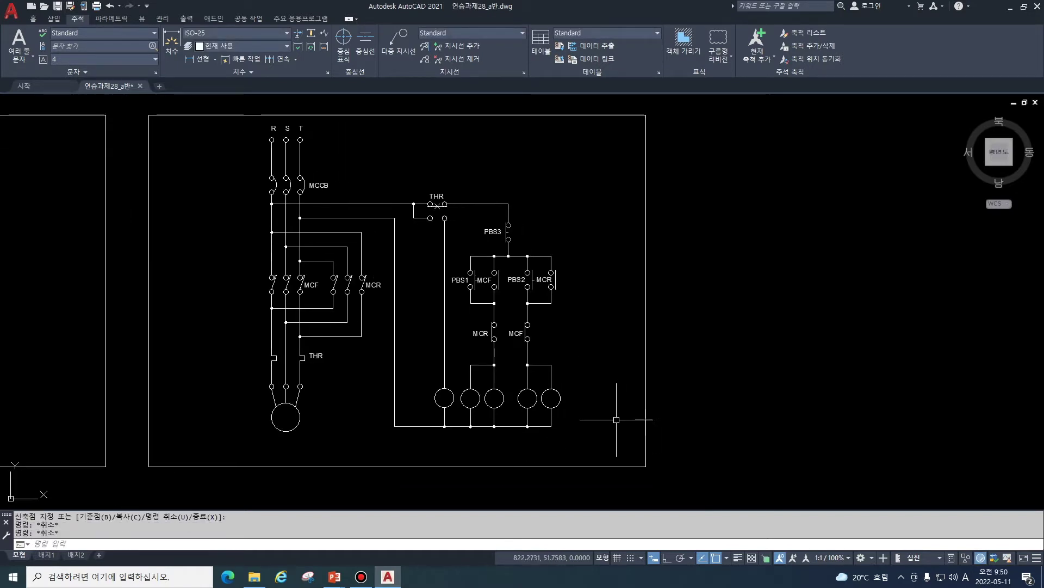
pyautogui.press('Escape')
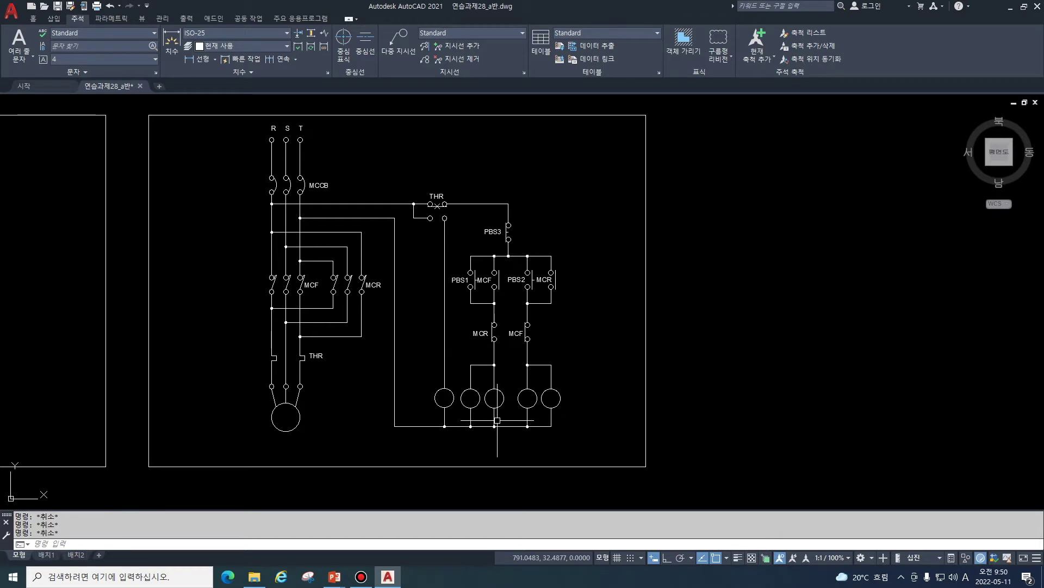
pyautogui.write('DI')
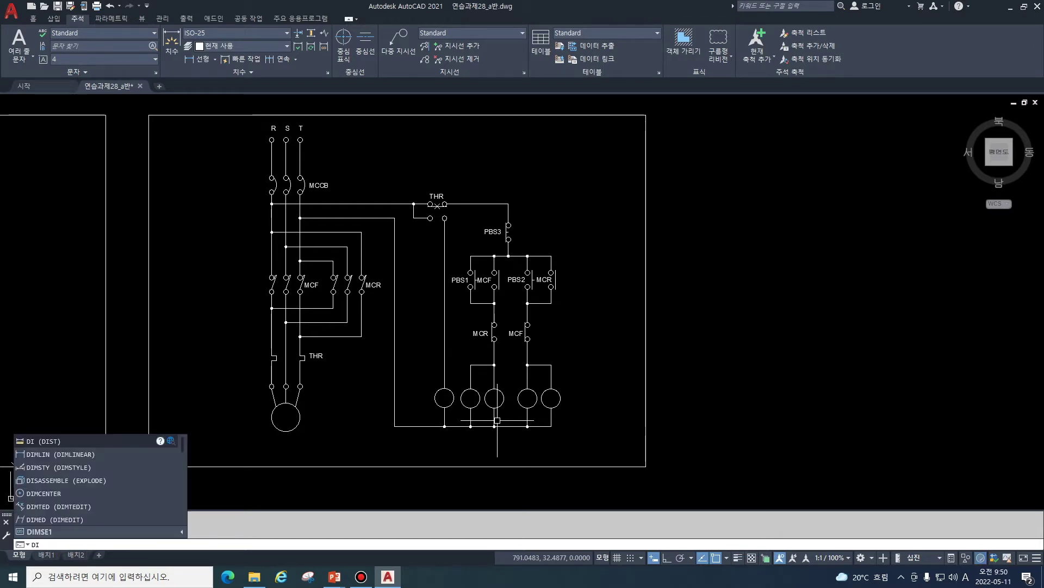
pyautogui.write('T')
pyautogui.press('Return')
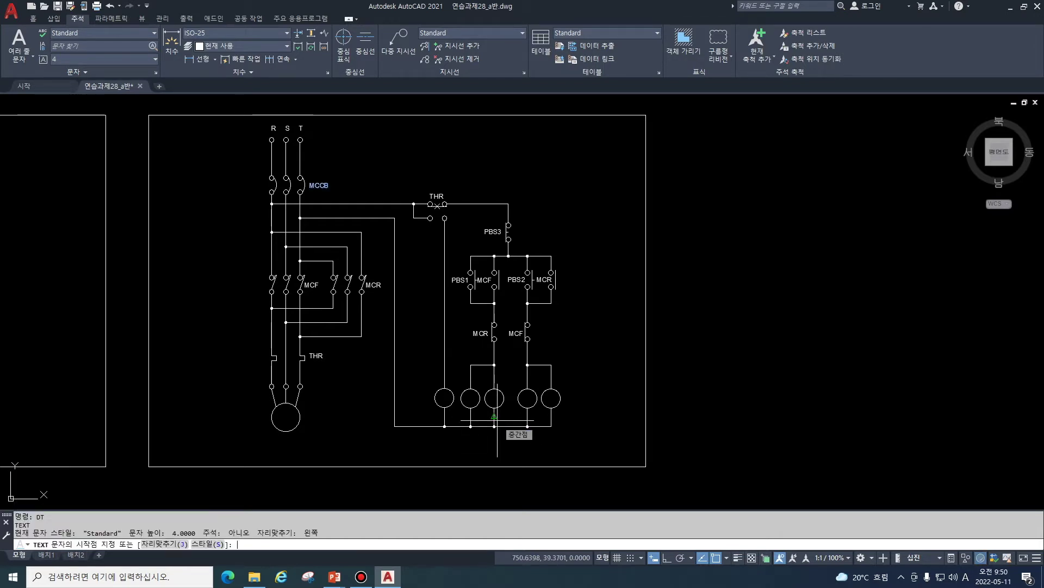
# Step: Add the text 'OL' at height 5 and rotation 0 left of the first lamp circle
pyautogui.scroll(2, 479, 441)
pyautogui.click(368, 365)
pyautogui.write('5')
pyautogui.press('Return')
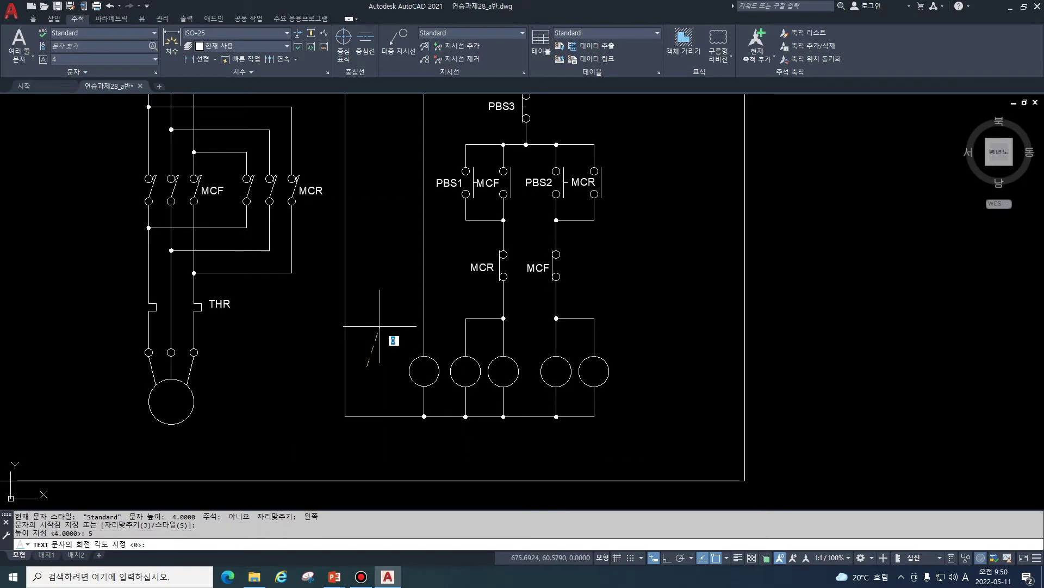
pyautogui.press('Return')
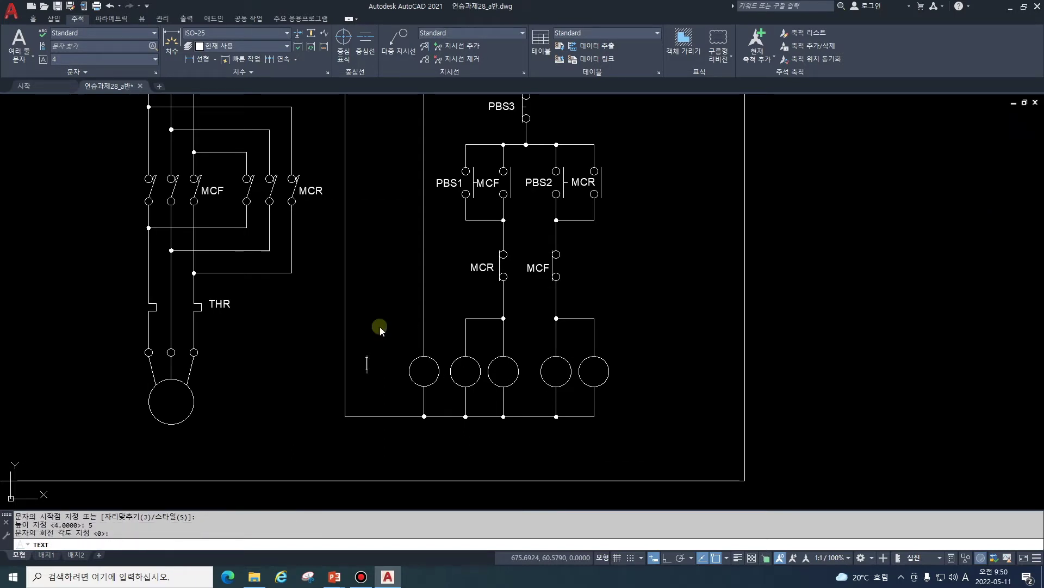
pyautogui.write('OL')
pyautogui.press('Return')
pyautogui.press('Return')
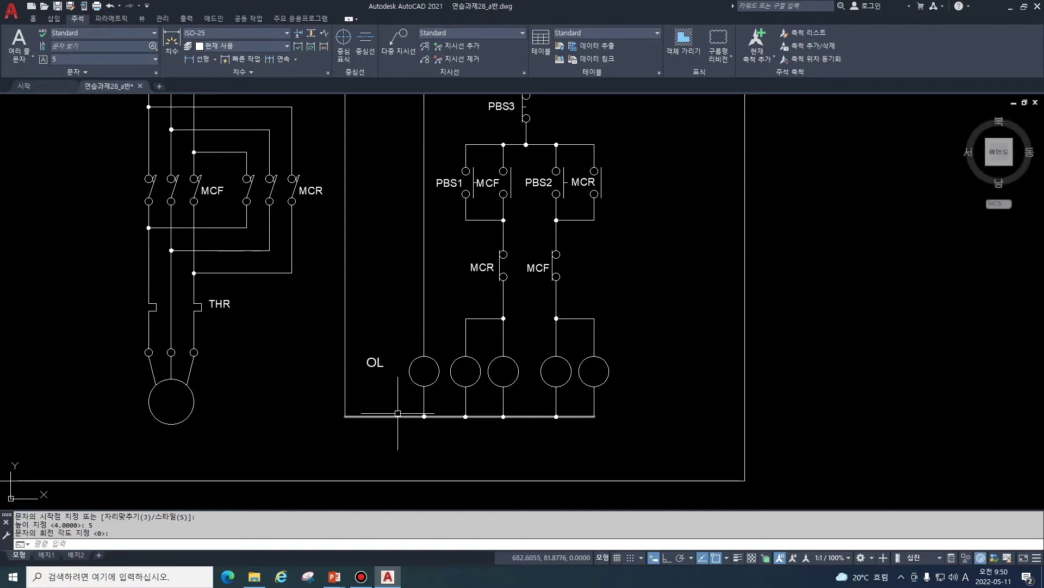
pyautogui.click(373, 363)
pyautogui.press('Escape')
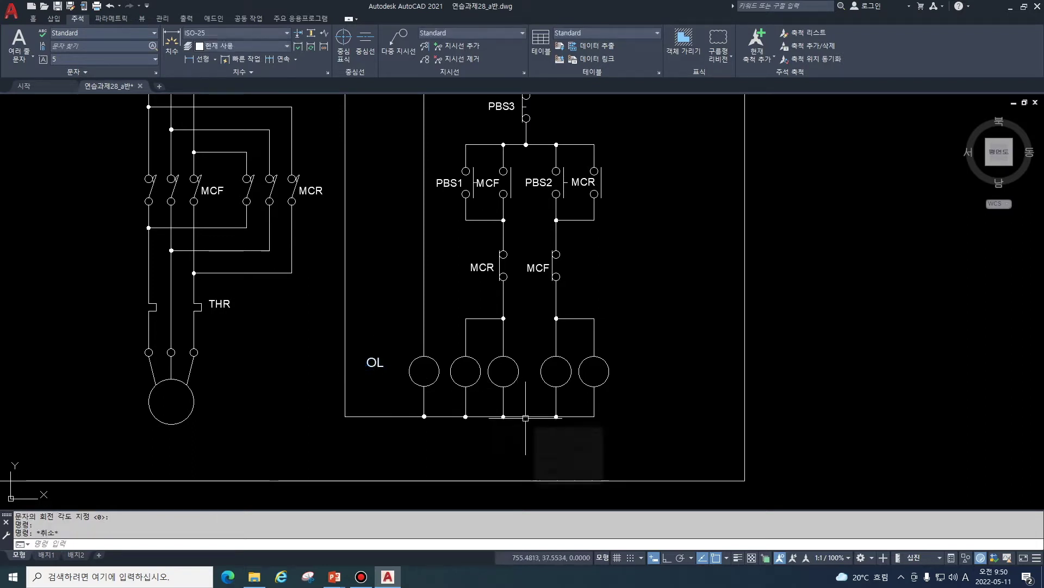
pyautogui.hotkey('ctrl', '1')
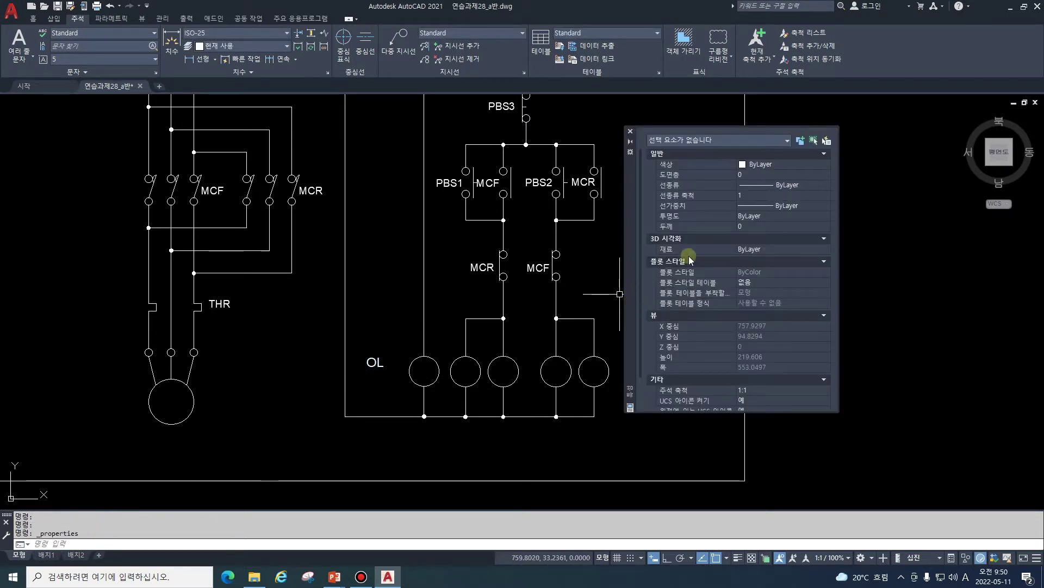
# Step: Make the OL text middle-centre justified and centre it in the first circle
pyautogui.click(372, 365)
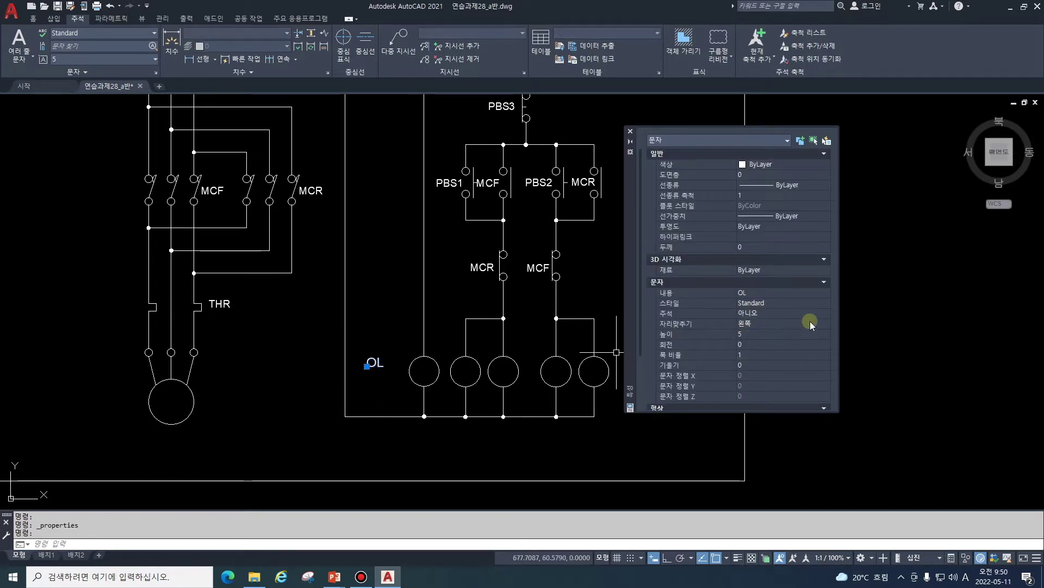
pyautogui.click(776, 326)
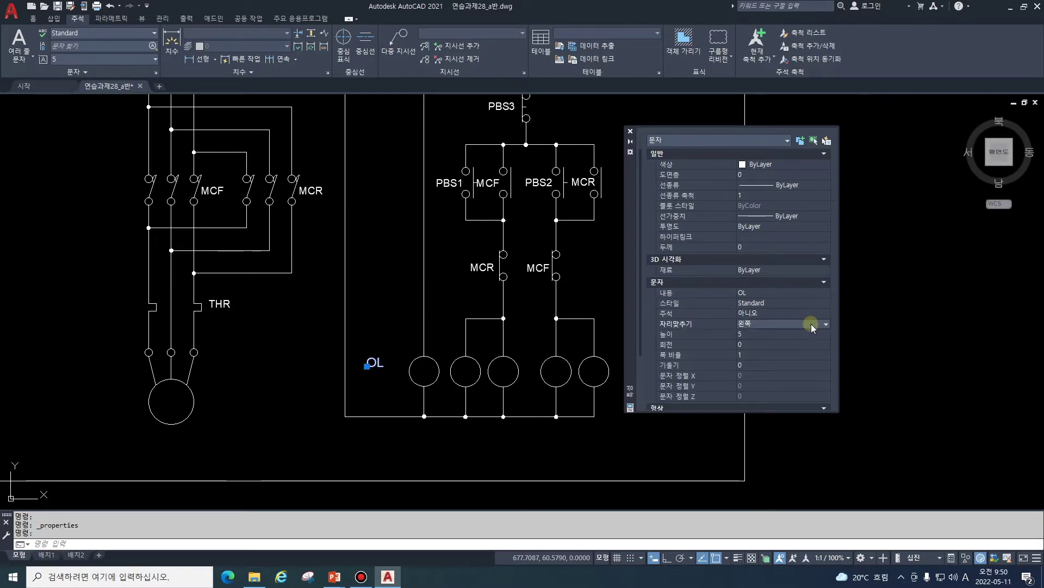
pyautogui.click(826, 324)
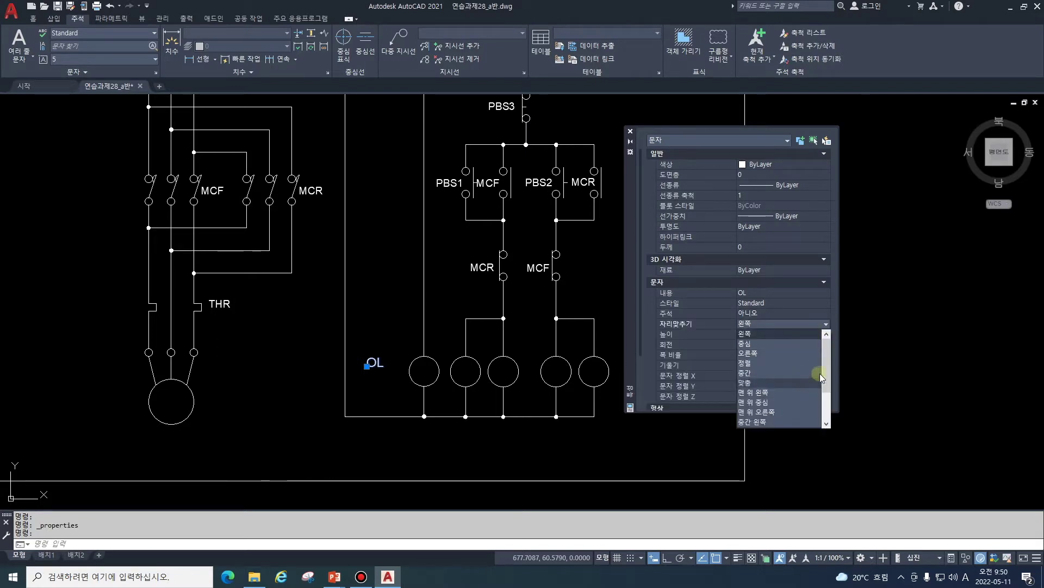
pyautogui.click(784, 413)
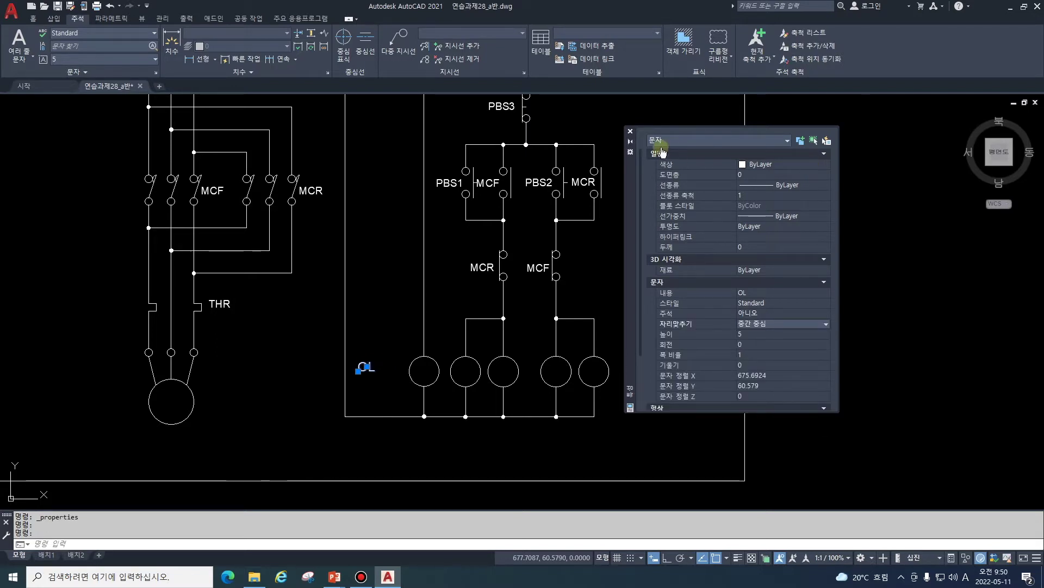
pyautogui.click(358, 371)
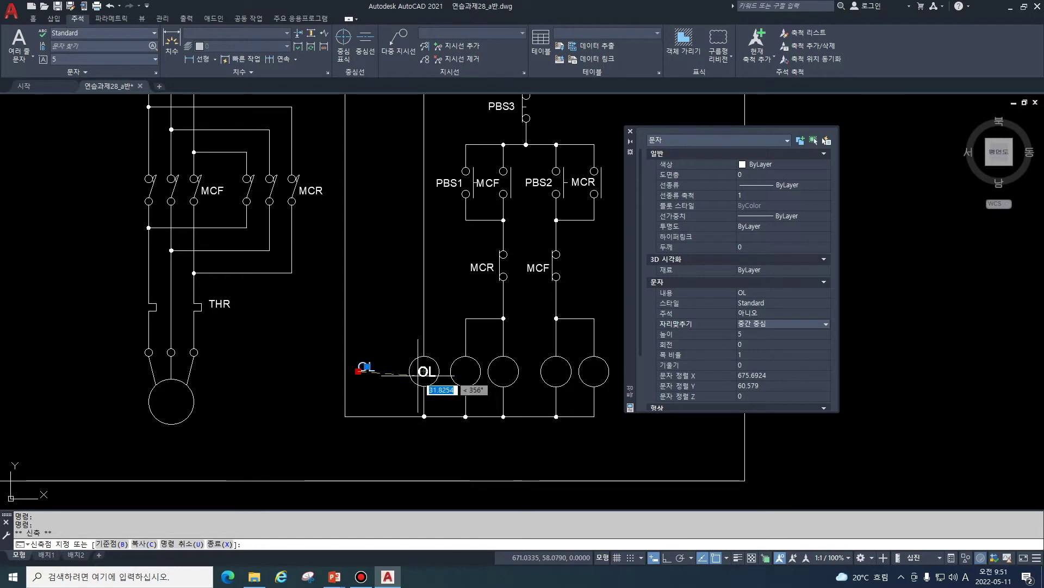
pyautogui.click(416, 384)
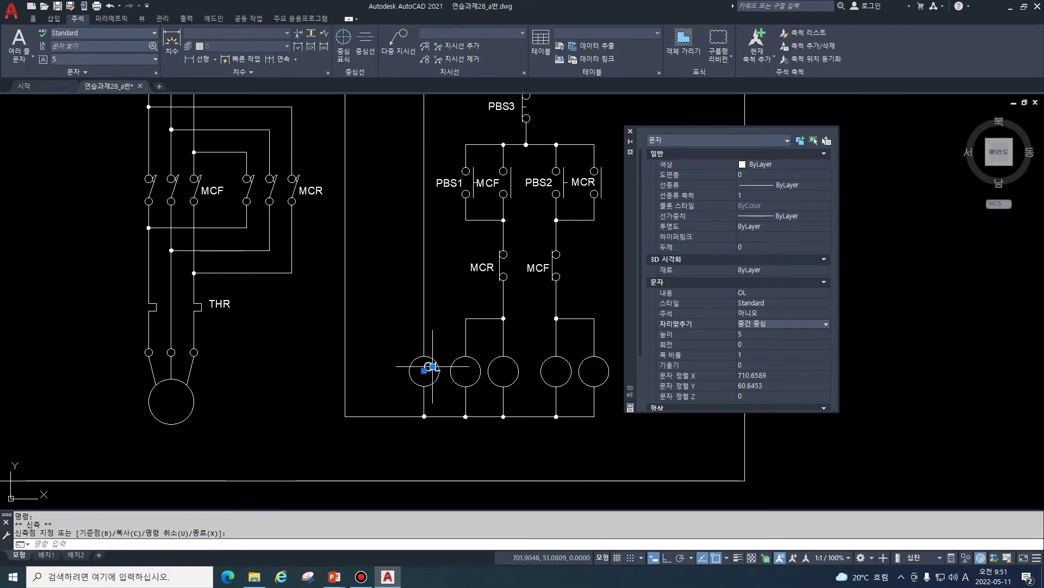
pyautogui.click(425, 370)
pyautogui.press('Escape')
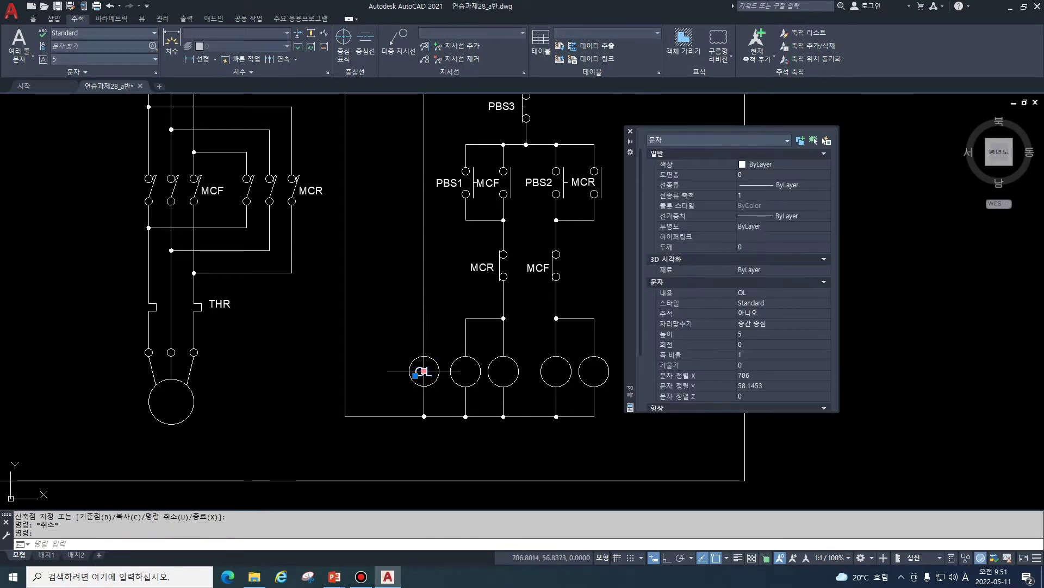
# Step: Set the OL label's text height to 6
pyautogui.click(748, 335)
pyautogui.write('6')
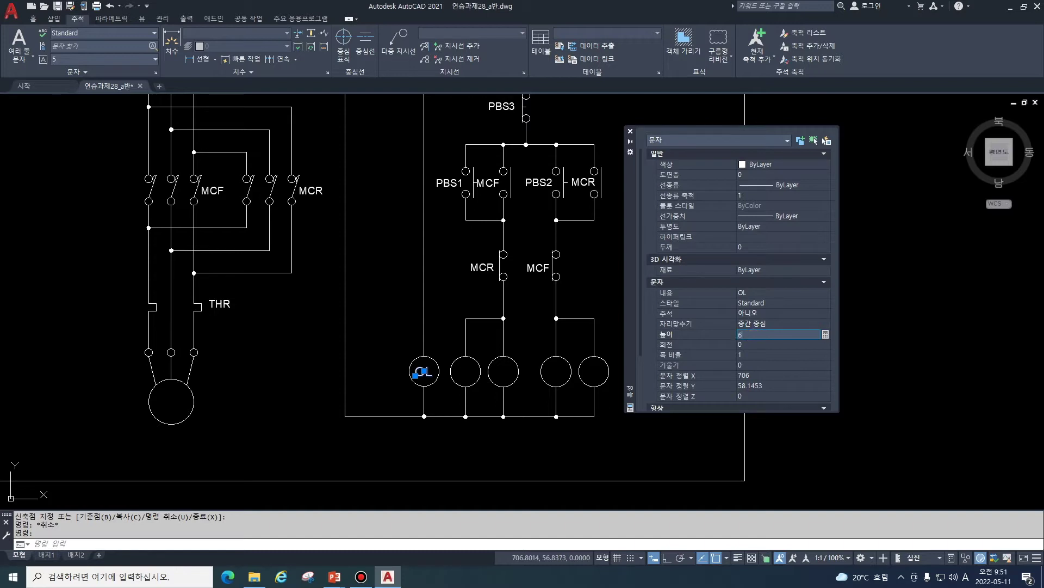
pyautogui.click(754, 341)
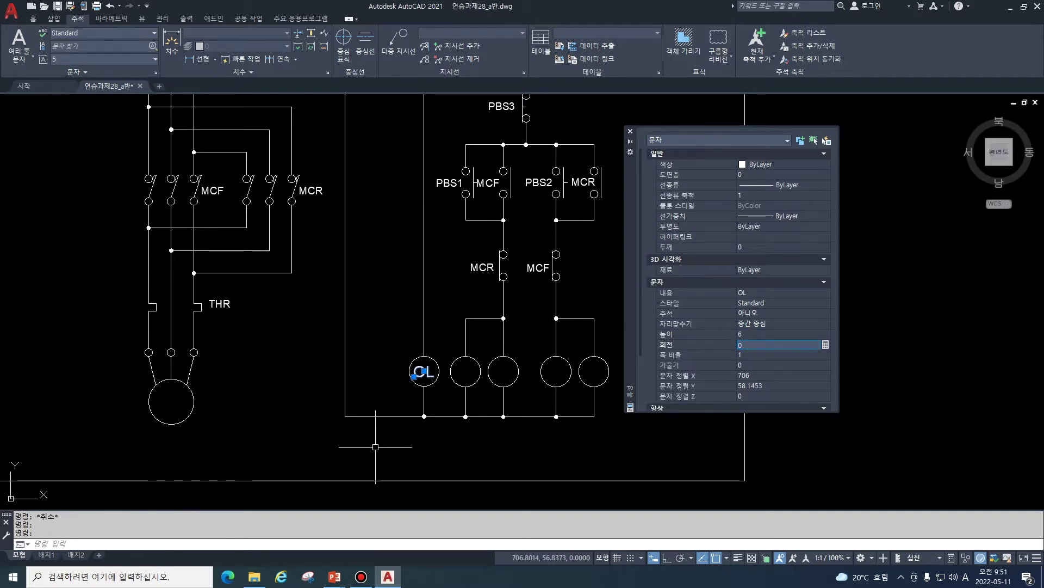
pyautogui.click(402, 383)
pyautogui.press('Escape')
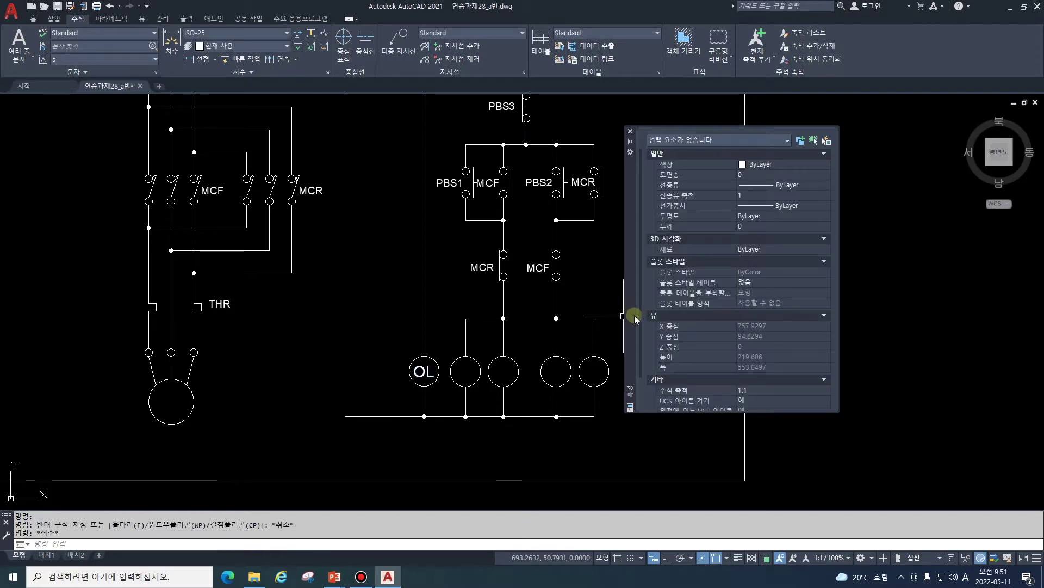
# Step: Copy the OL label into the second to fifth load circles and the motor circle
pyautogui.moveTo(644, 318); pyautogui.dragTo(766, 316)
pyautogui.write('co')
pyautogui.press('Return')
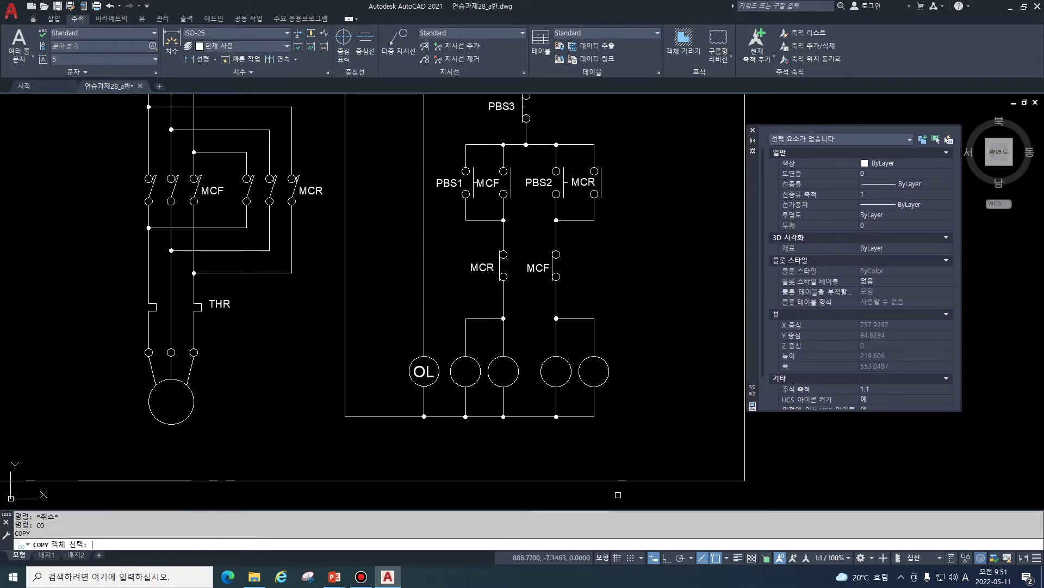
pyautogui.click(411, 372)
pyautogui.press('Return')
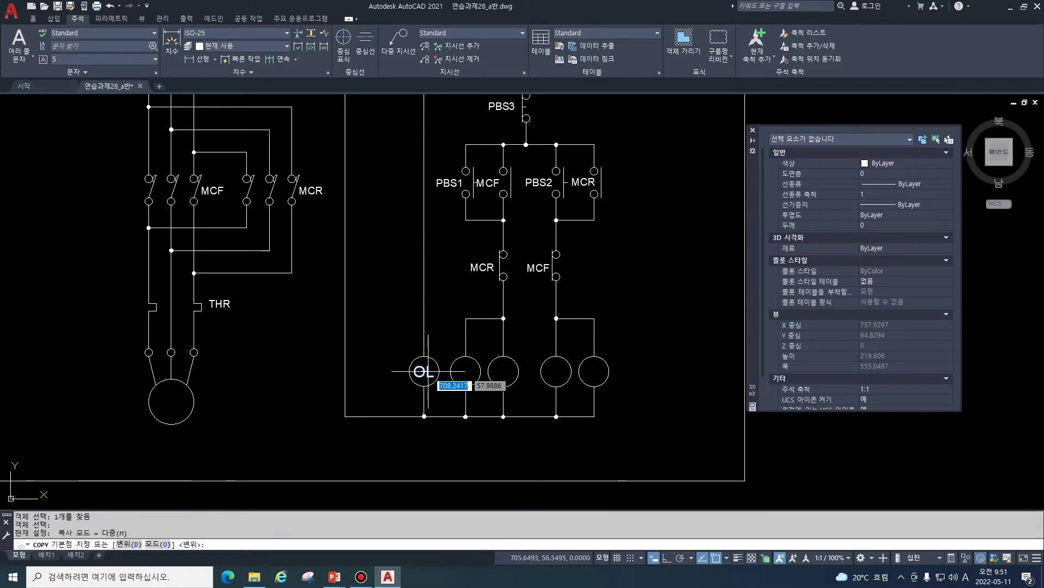
pyautogui.click(425, 371)
pyautogui.click(466, 371)
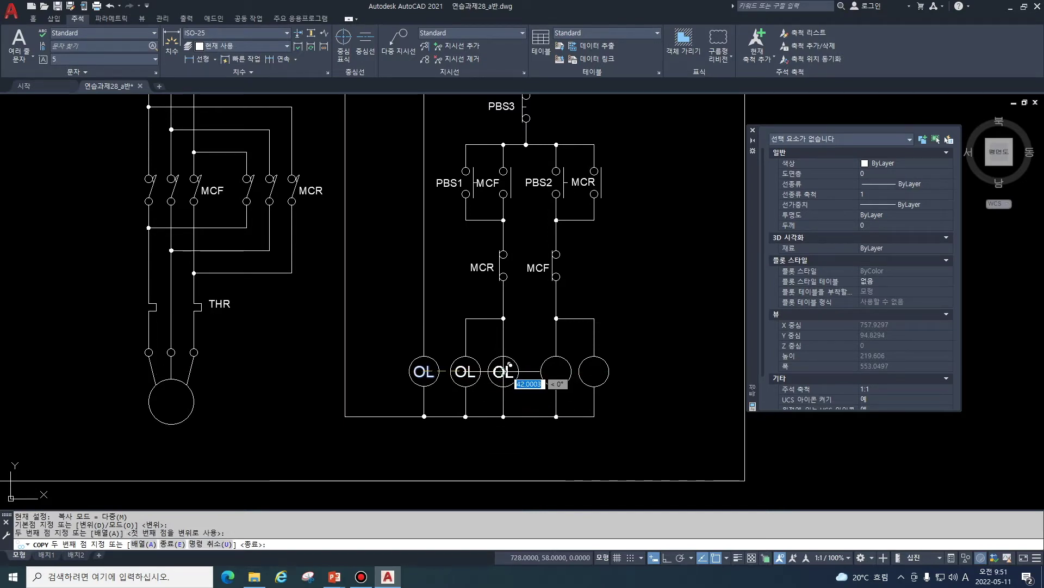
pyautogui.click(510, 365)
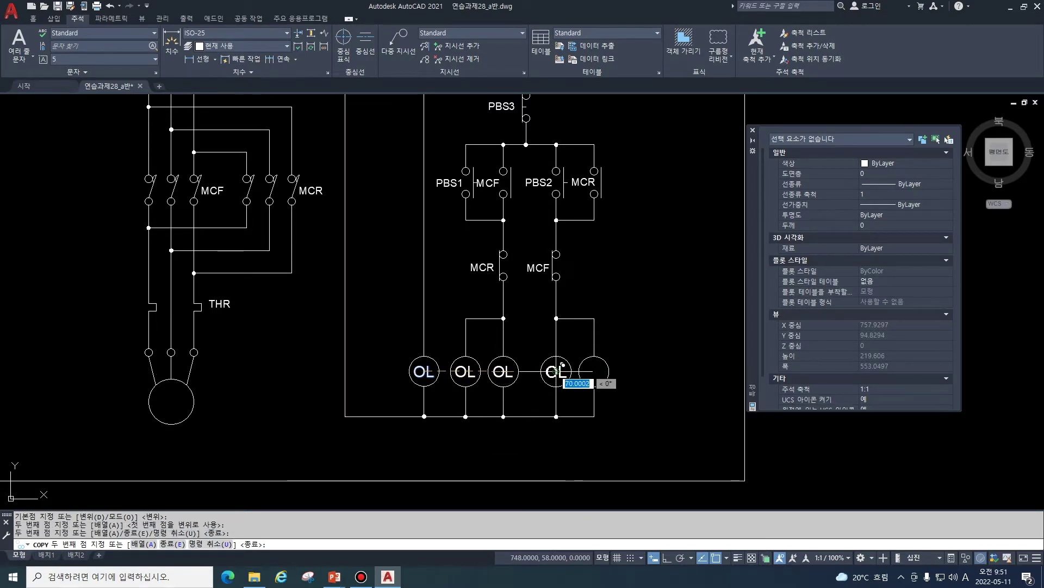
pyautogui.click(563, 364)
pyautogui.click(601, 364)
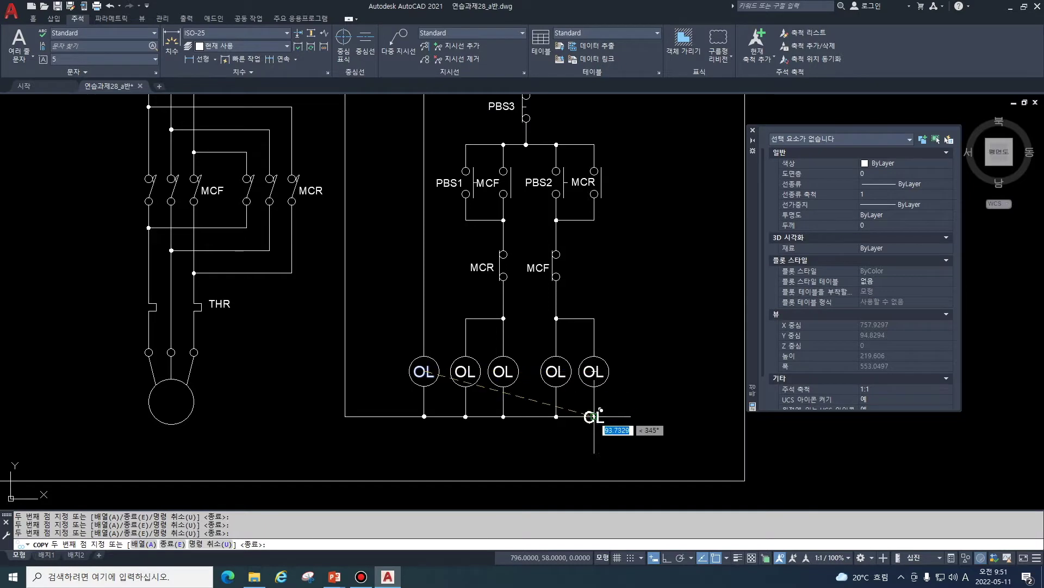
pyautogui.click(178, 394)
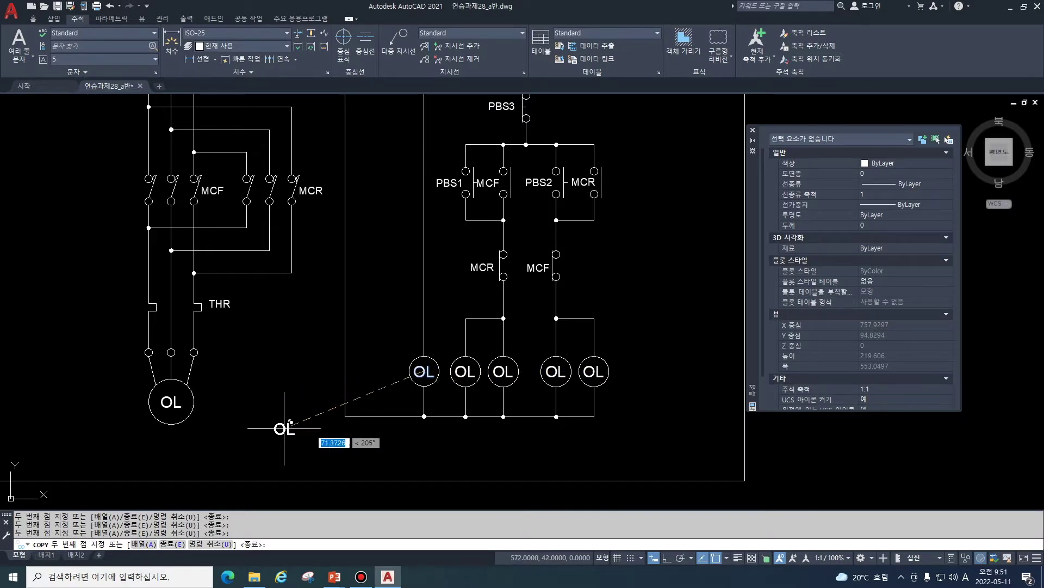
pyautogui.press('Escape')
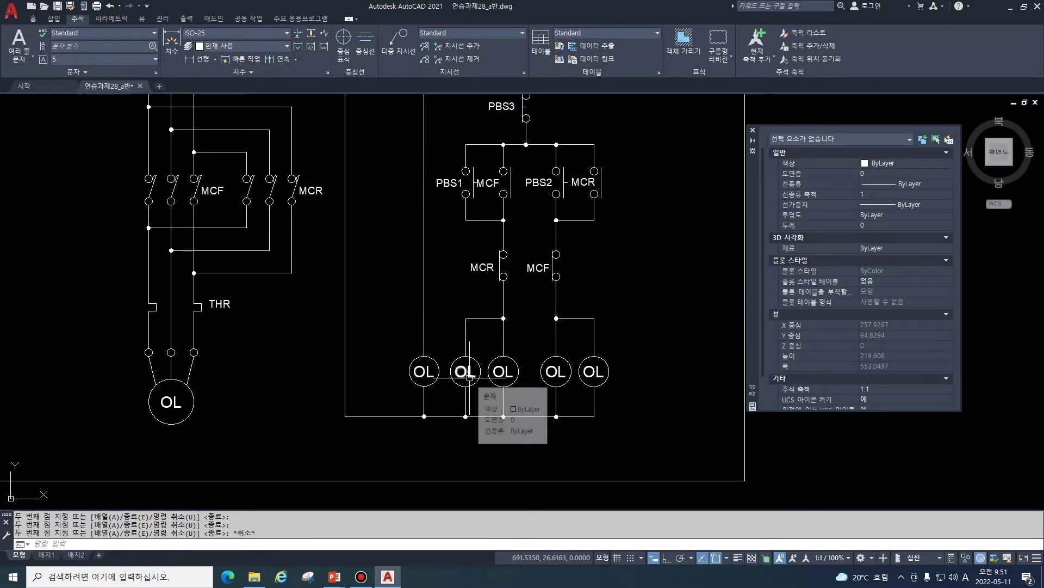
pyautogui.click(468, 372)
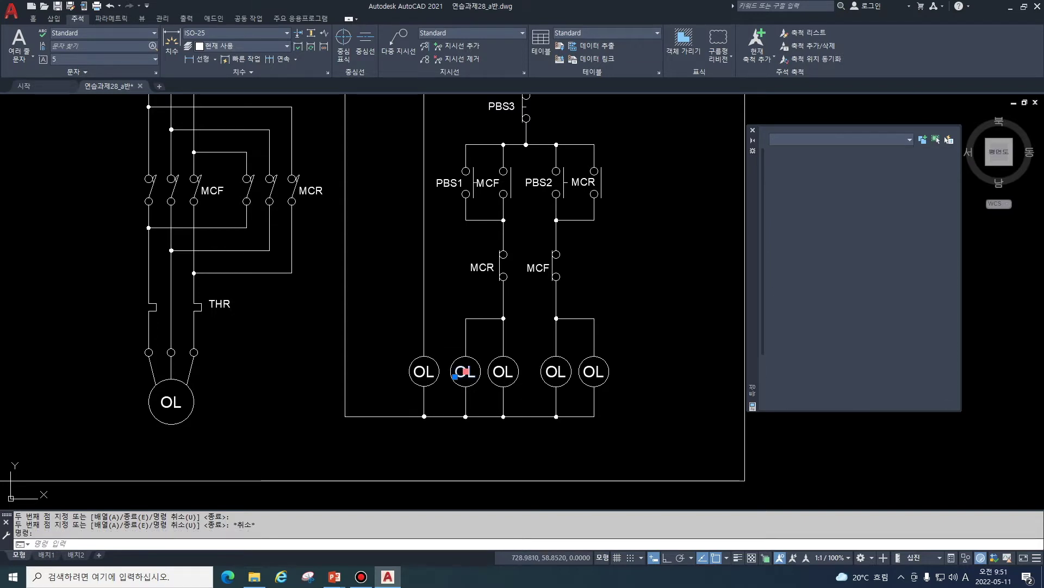
# Step: Retype the labels in circles two to four as RL, MCF and MCR
pyautogui.doubleClick(467, 372)
pyautogui.write('R')
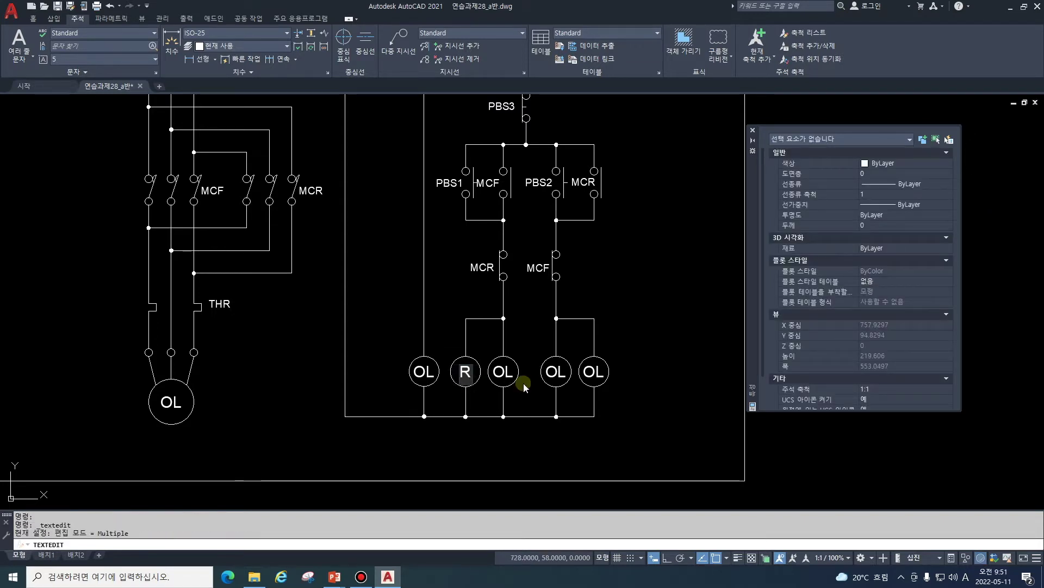
pyautogui.write('L')
pyautogui.click(503, 371)
pyautogui.write('MCF')
pyautogui.press('Return')
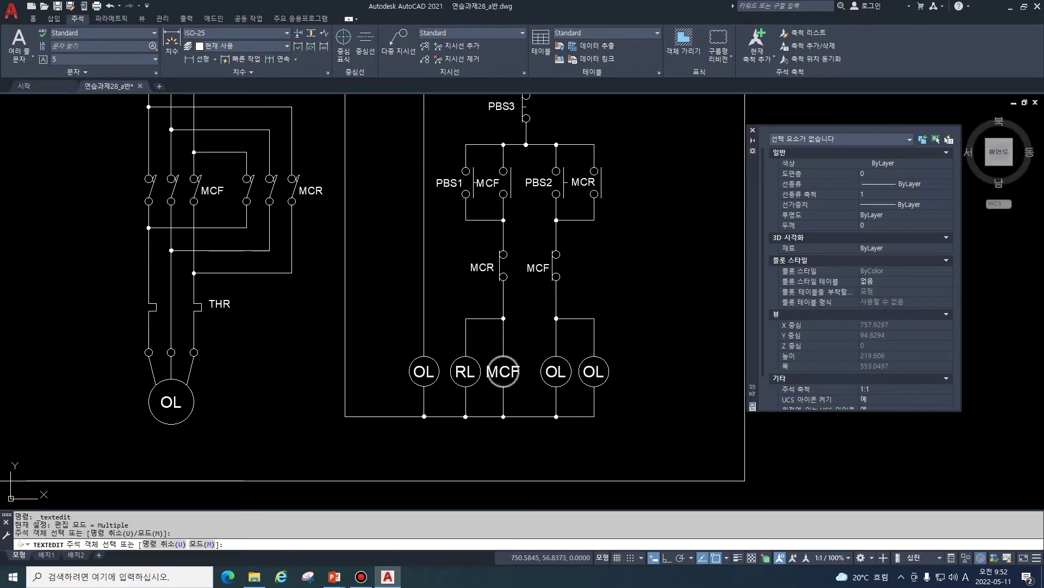
pyautogui.click(556, 372)
pyautogui.write('MCR')
pyautogui.press('Return')
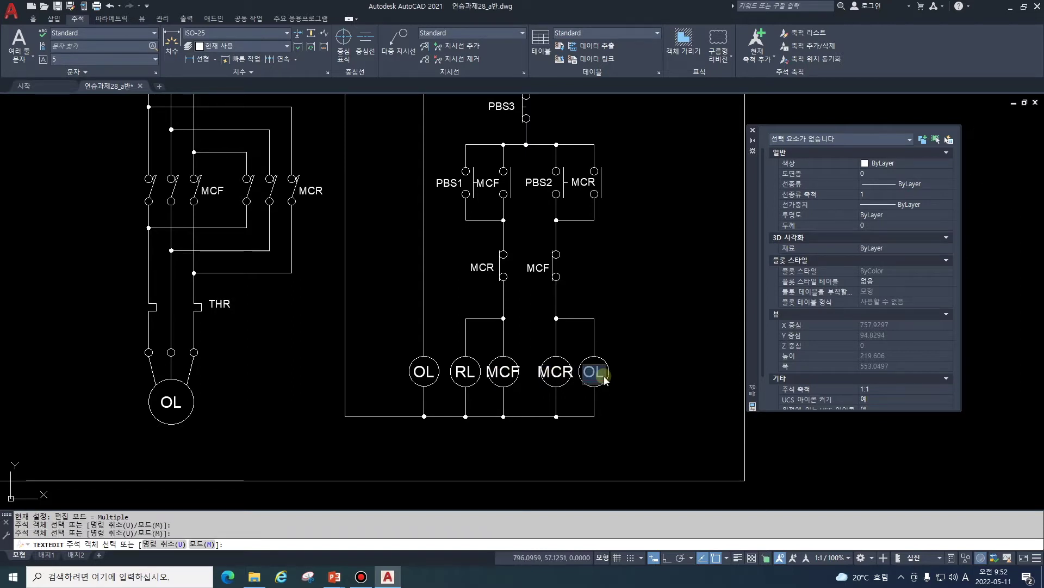
# Step: Label the fifth circle GL and the motor circle M
pyautogui.press('Return')
pyautogui.click(170, 402)
pyautogui.write('M')
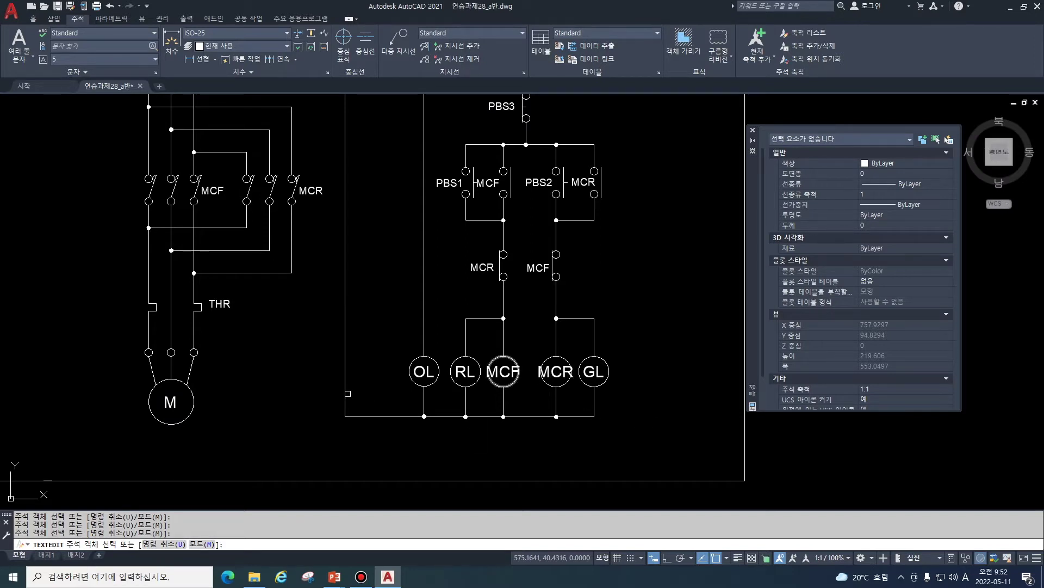
pyautogui.click(170, 402)
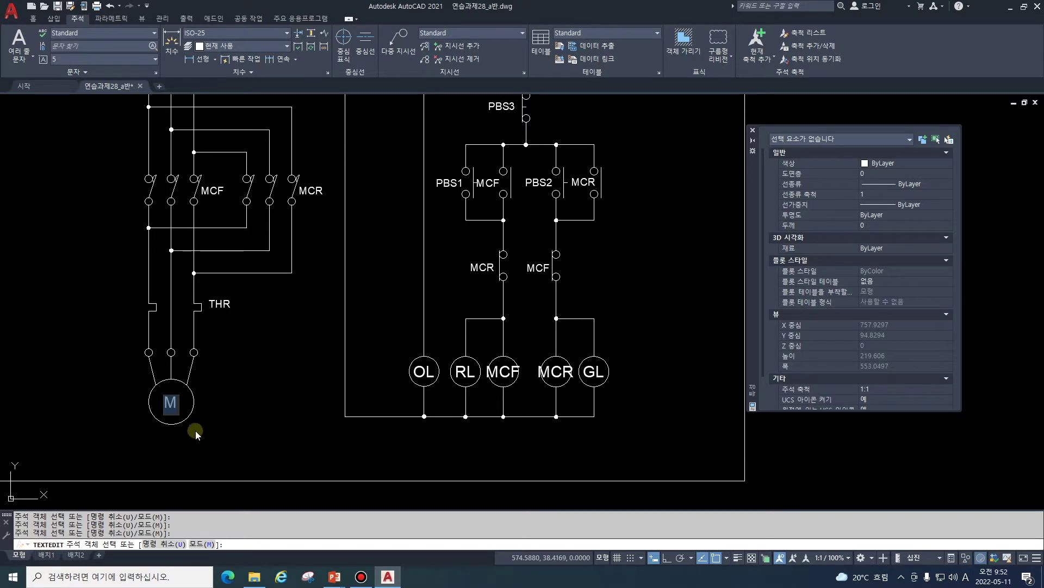
pyautogui.press('Escape')
pyautogui.click(164, 401)
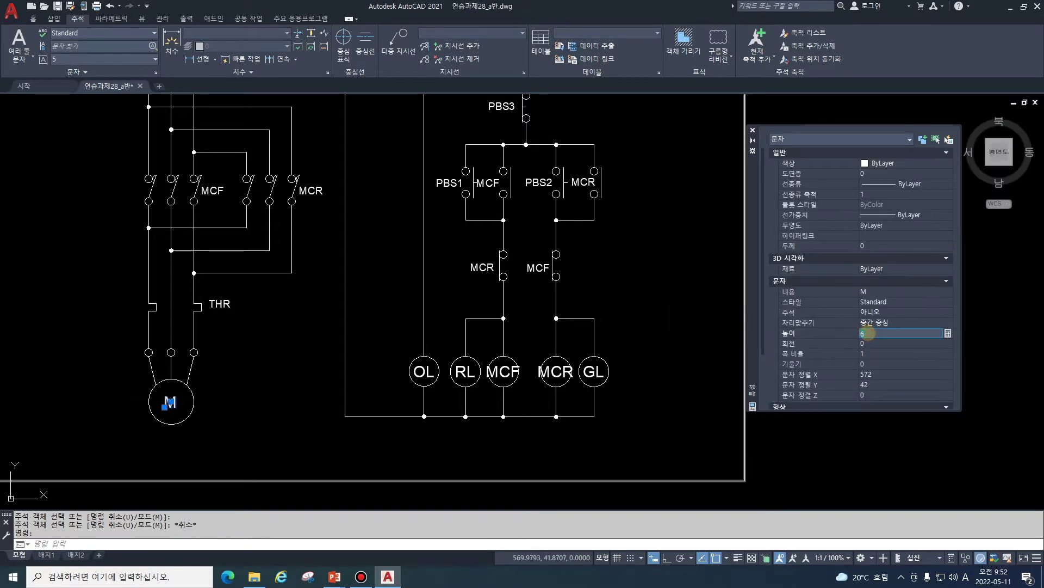
# Step: Enlarge the M label and compare the MCF and MCR label heights, setting MCR to 5
pyautogui.click(503, 372)
pyautogui.press('Escape')
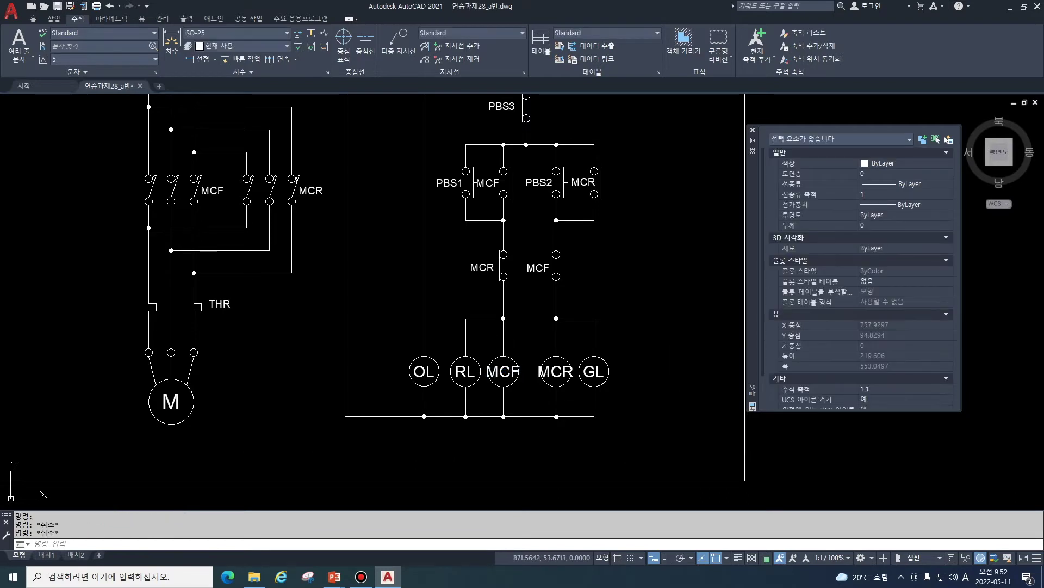
pyautogui.click(869, 339)
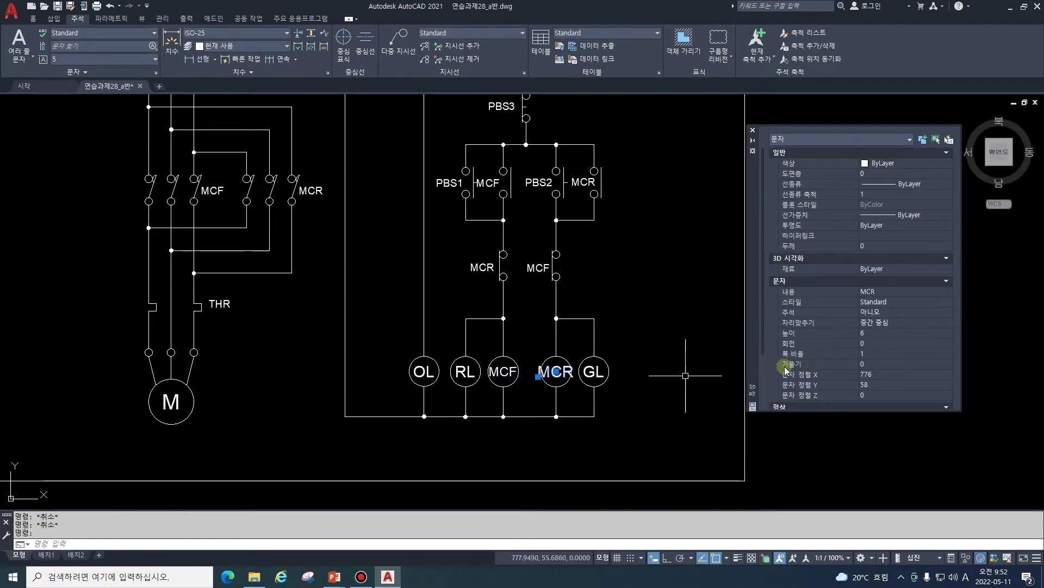
pyautogui.click(871, 343)
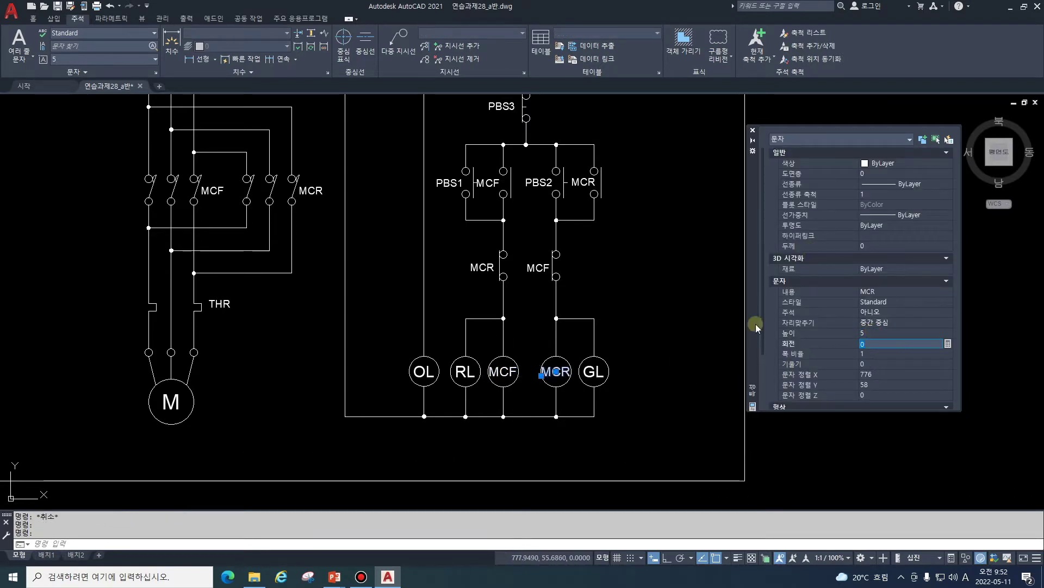
pyautogui.press('Escape')
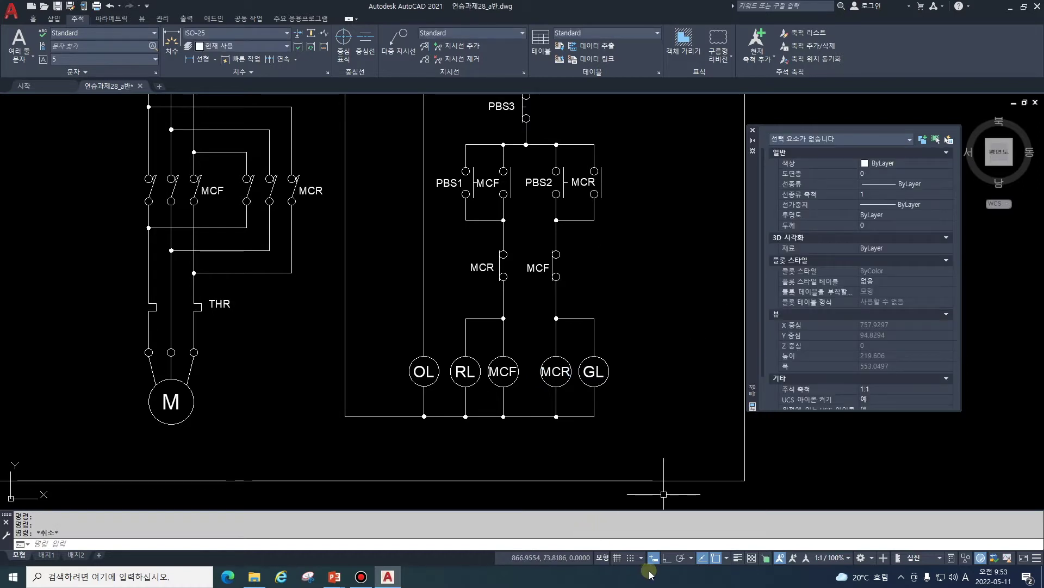
# Step: Close the Properties palette and quick-save 연습과제28_a반.dwg
pyautogui.scroll(-2, 282, 408)
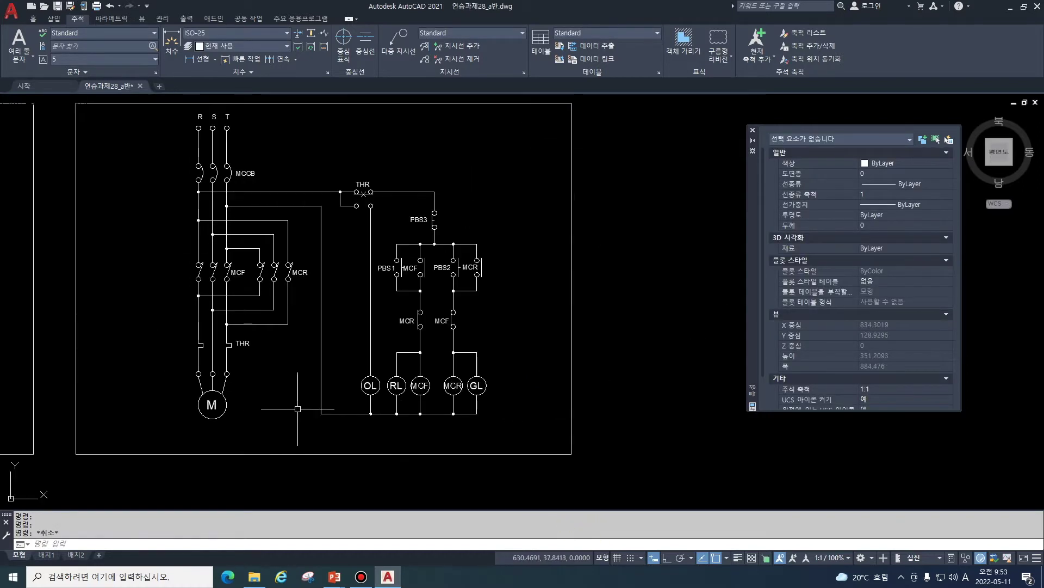
pyautogui.moveTo(321, 384); pyautogui.dragTo(305, 406, button='middle')
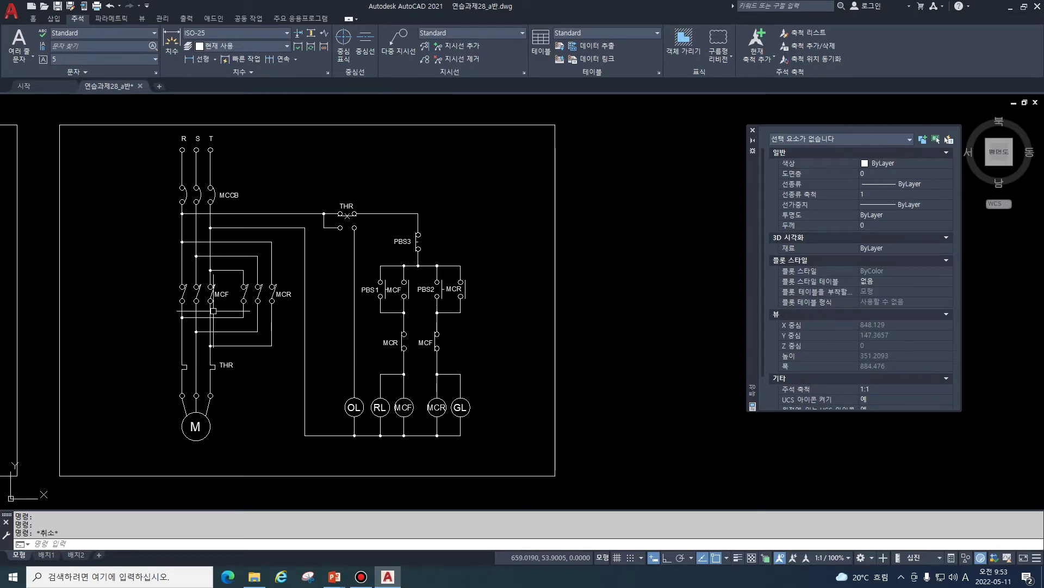
pyautogui.click(753, 131)
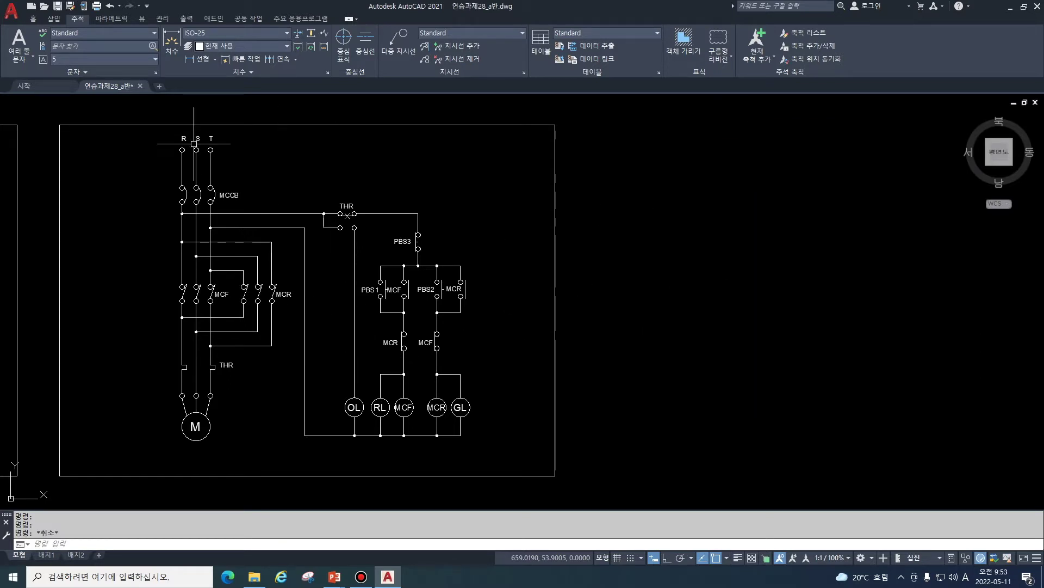
pyautogui.scroll(2, 280, 364)
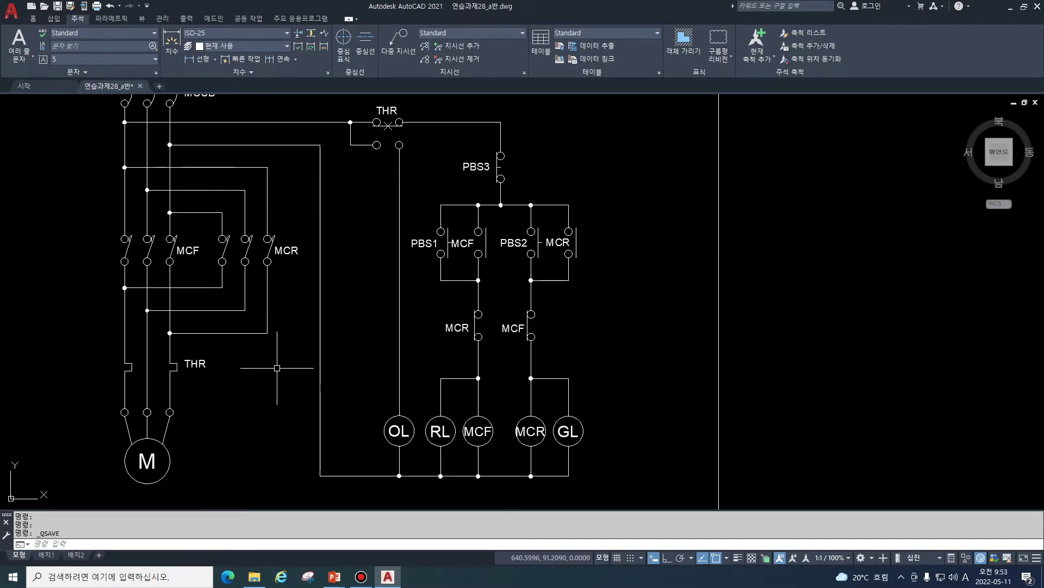
pyautogui.hotkey('ctrl', 's')
pyautogui.moveTo(275, 361); pyautogui.dragTo(284, 397, button='middle')
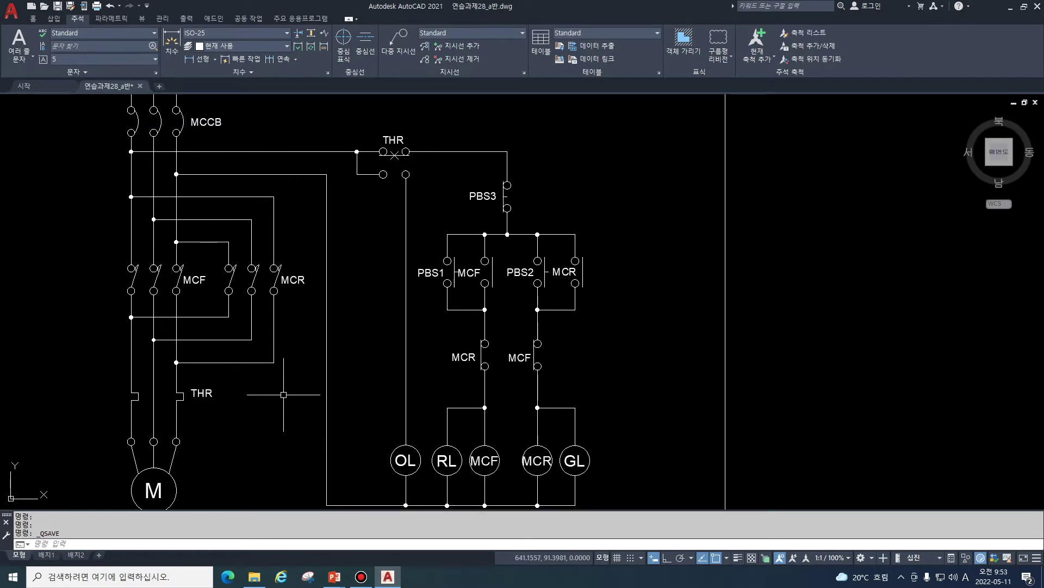
pyautogui.scroll(-1, 282, 394)
pyautogui.scroll(1, 281, 392)
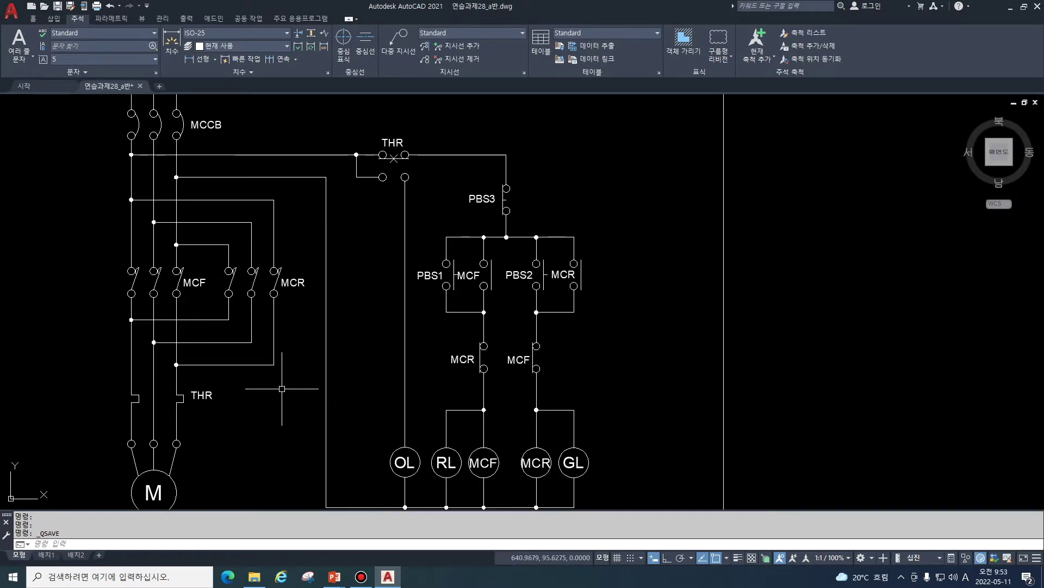
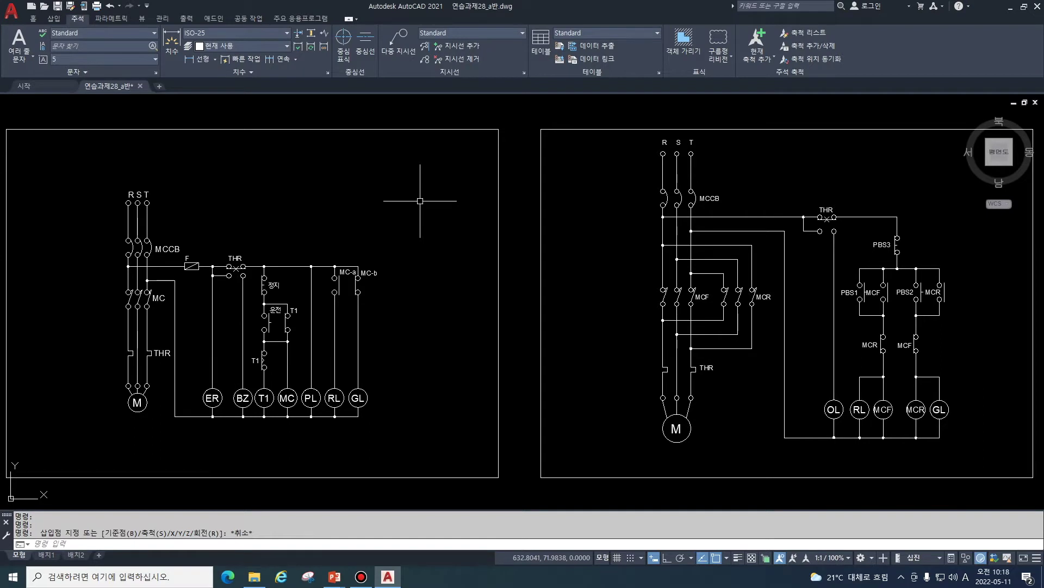
# Step: Scale the left schematic's 120 objects down by a factor of 0.6
pyautogui.moveTo(420, 200); pyautogui.dragTo(492, 184, button='middle')
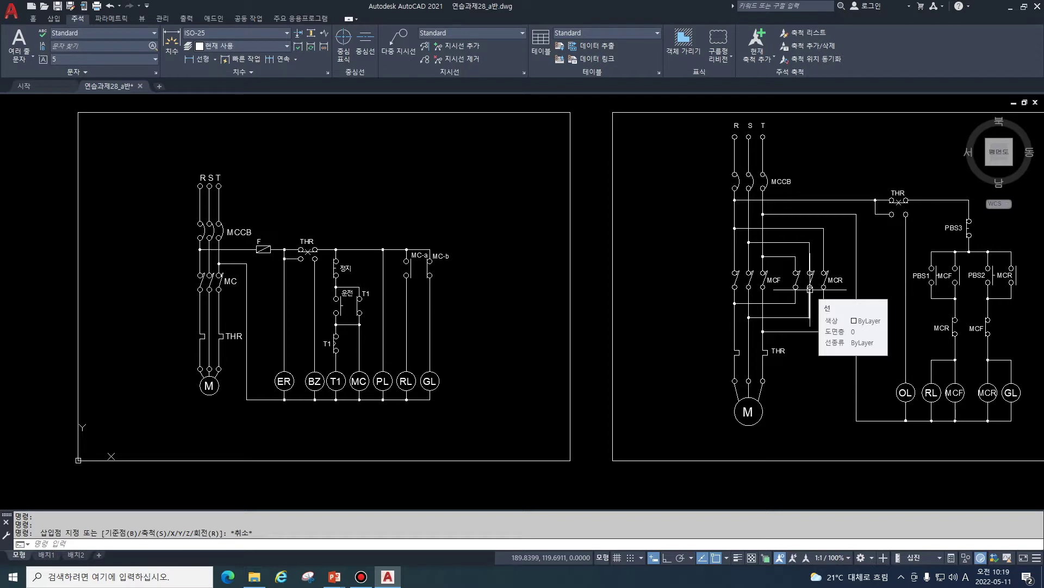
pyautogui.write('sc')
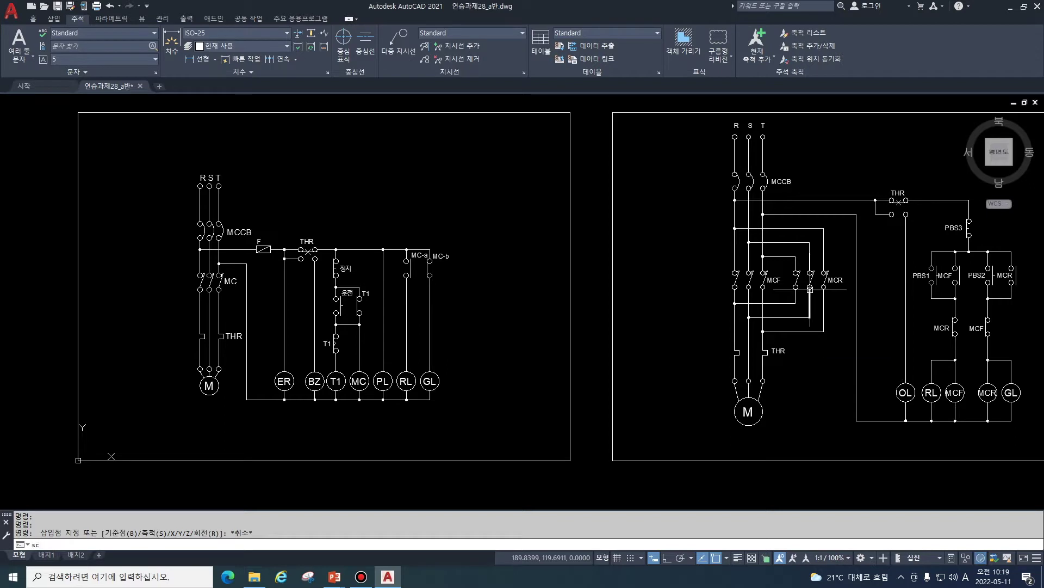
pyautogui.press('Return')
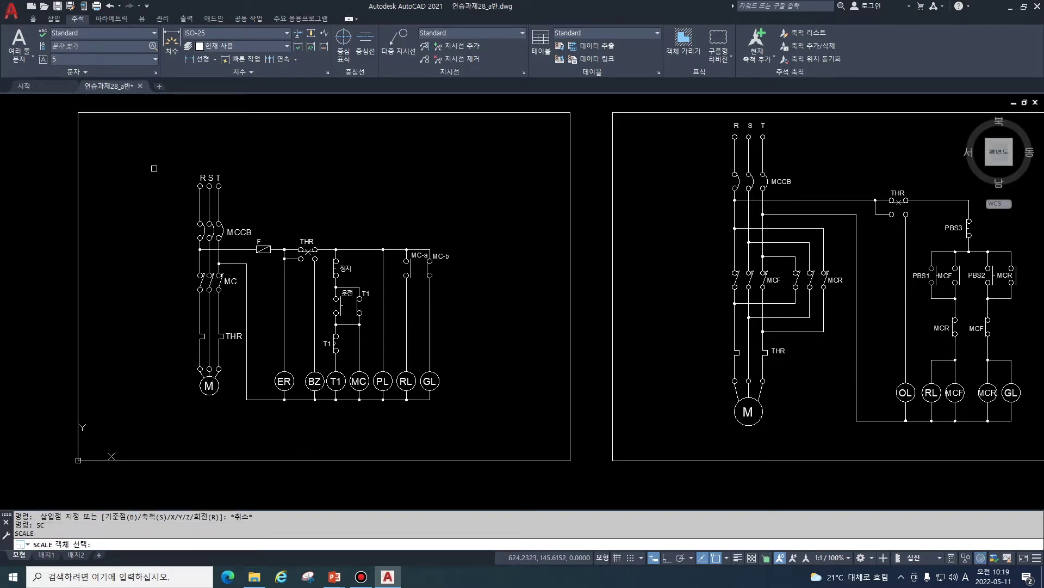
pyautogui.click(171, 157)
pyautogui.click(472, 419)
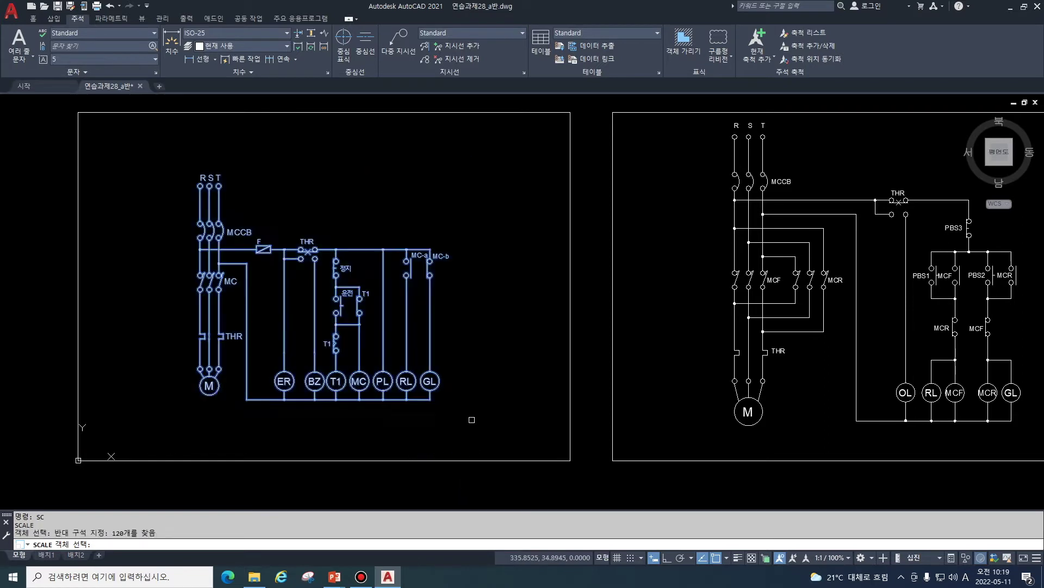
pyautogui.press('Return')
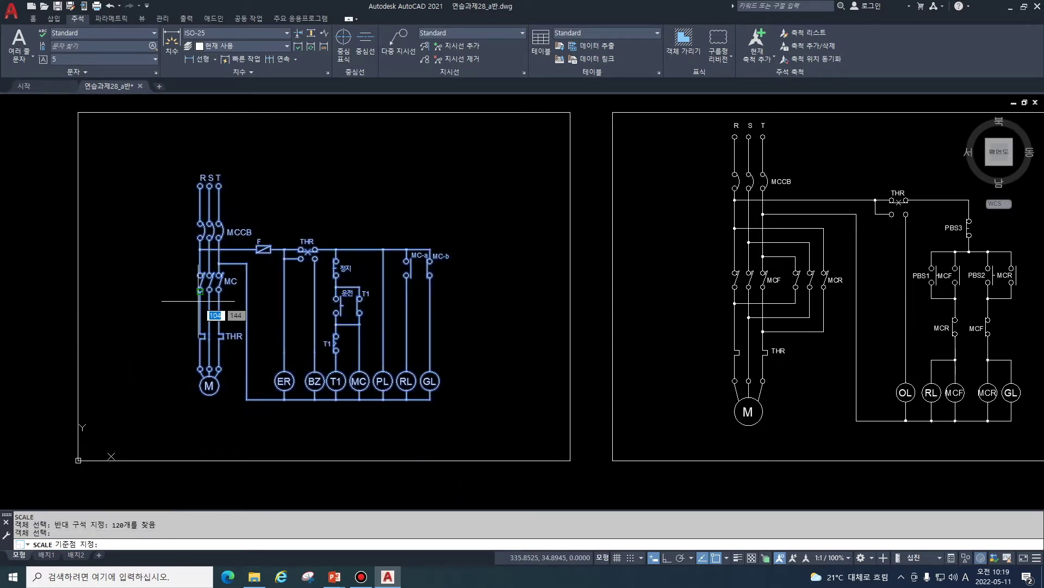
pyautogui.click(199, 300)
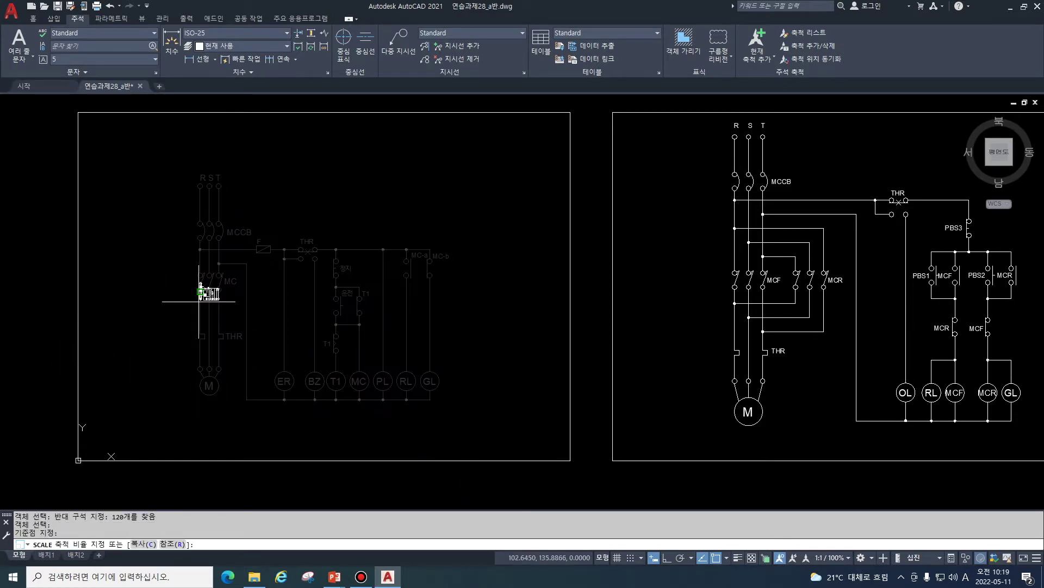
pyautogui.write('0.6')
pyautogui.press('Return')
pyautogui.press('Escape')
# Step: Move the shrunken schematic further left inside its frame
pyautogui.moveTo(330, 317); pyautogui.dragTo(341, 321, button='middle')
pyautogui.write('m')
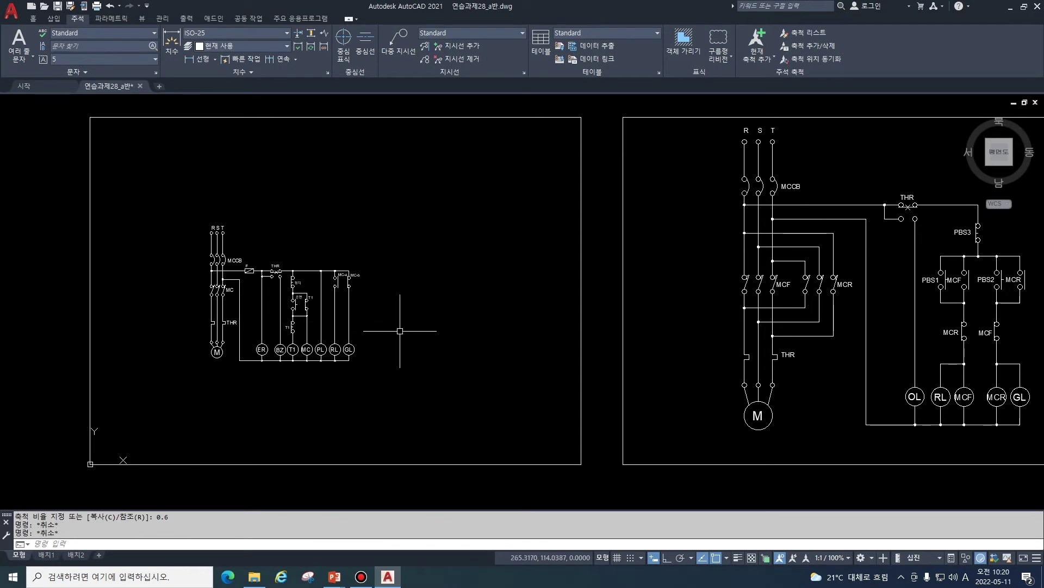
pyautogui.press('Return')
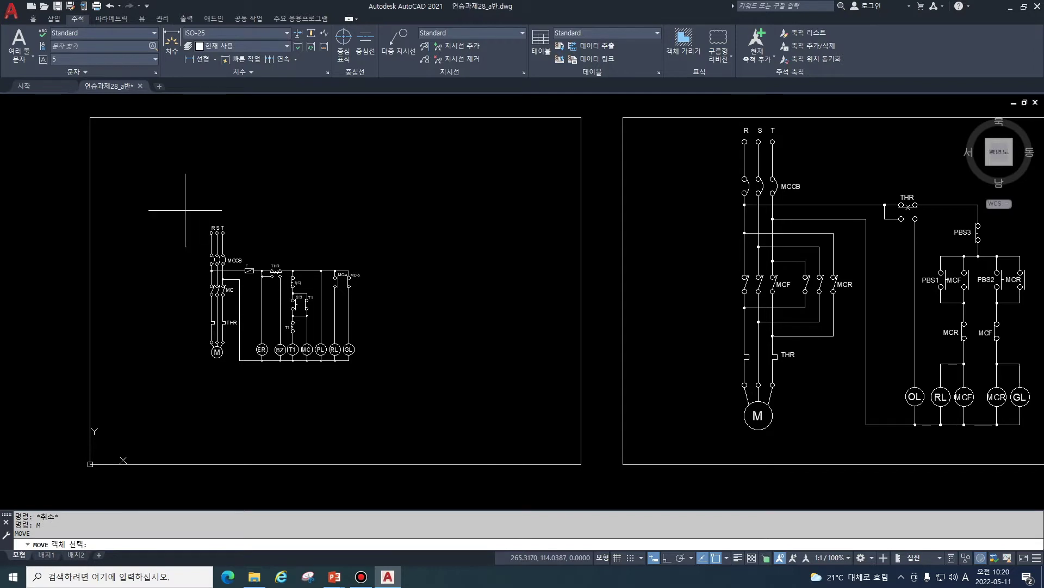
pyautogui.click(185, 210)
pyautogui.click(415, 400)
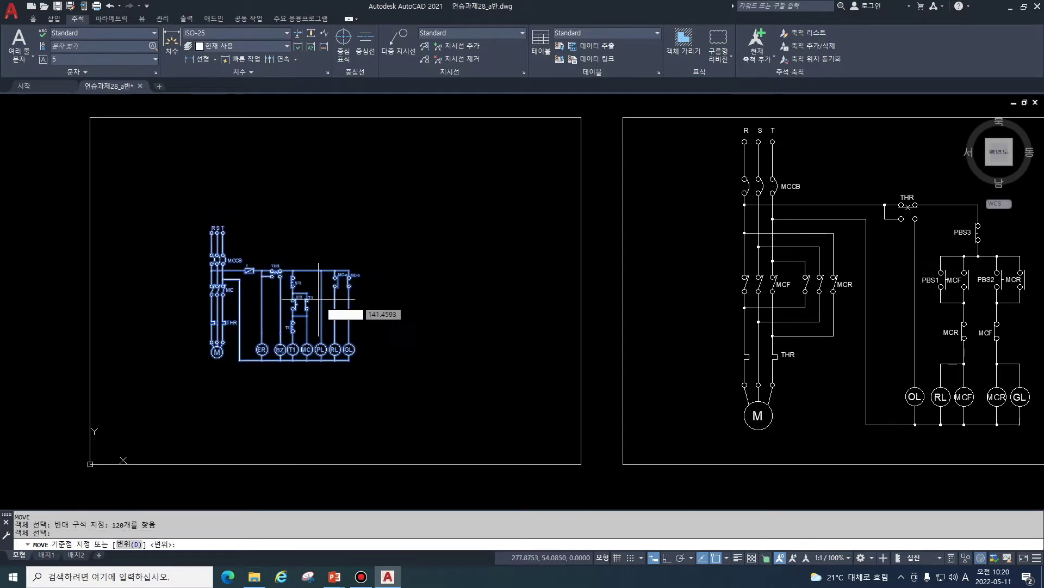
pyautogui.press('Return')
pyautogui.click(329, 296)
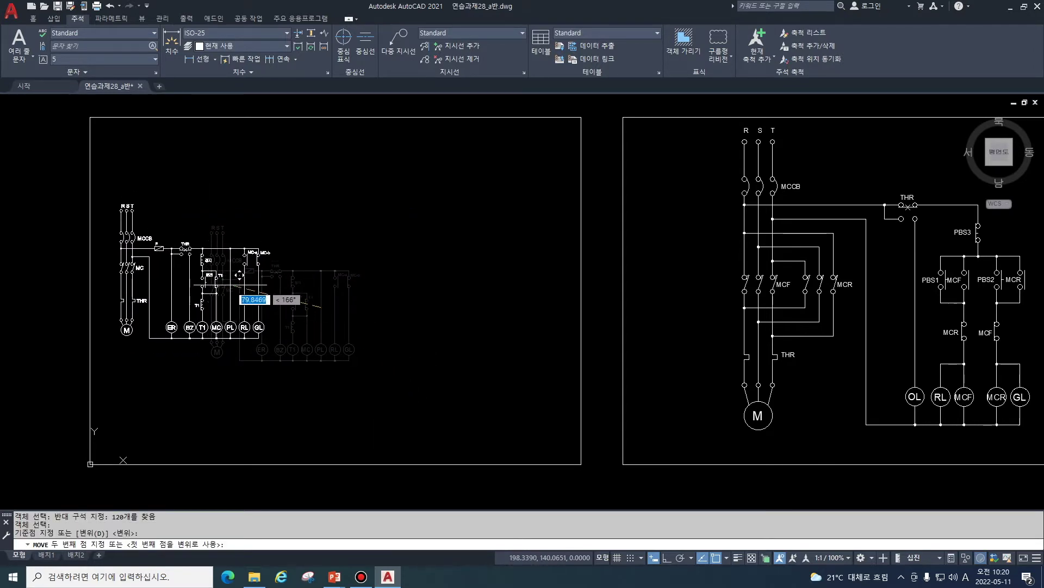
pyautogui.press('Escape')
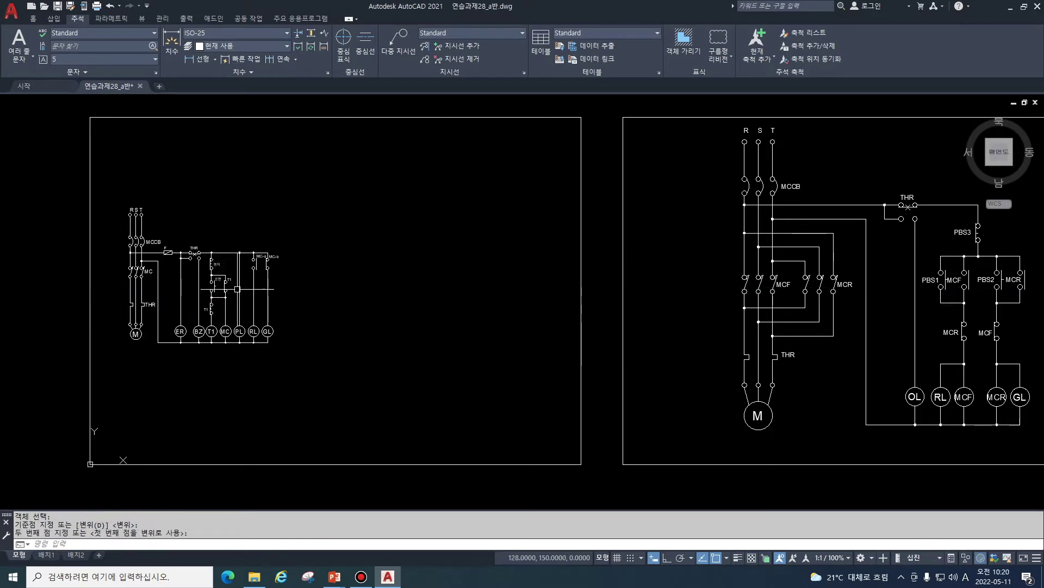
# Step: Scale the right MCF/MCR reversing circuit's 140 objects by 0.6
pyautogui.moveTo(652, 382); pyautogui.dragTo(535, 388, button='middle')
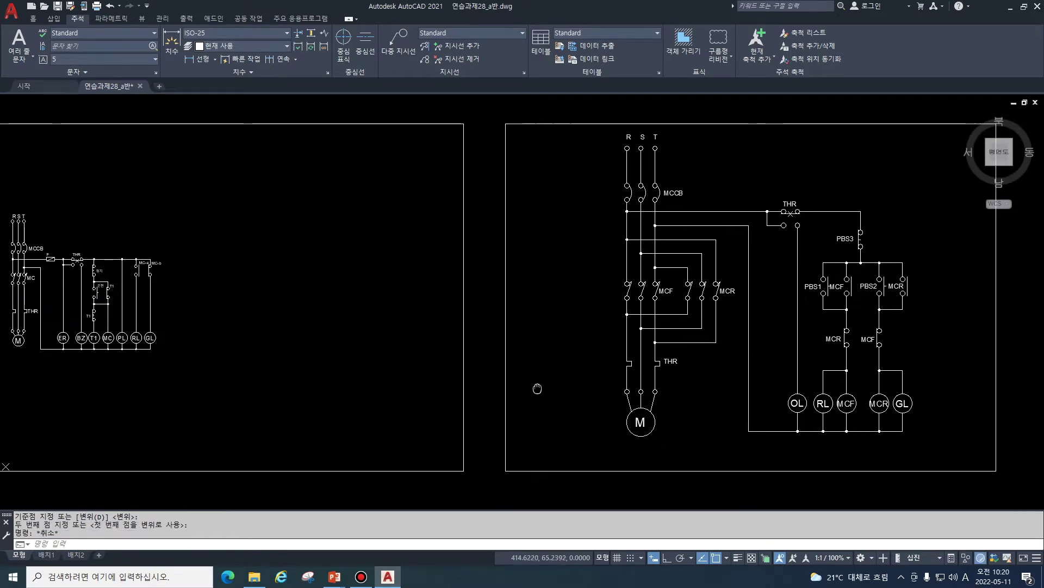
pyautogui.press('Escape')
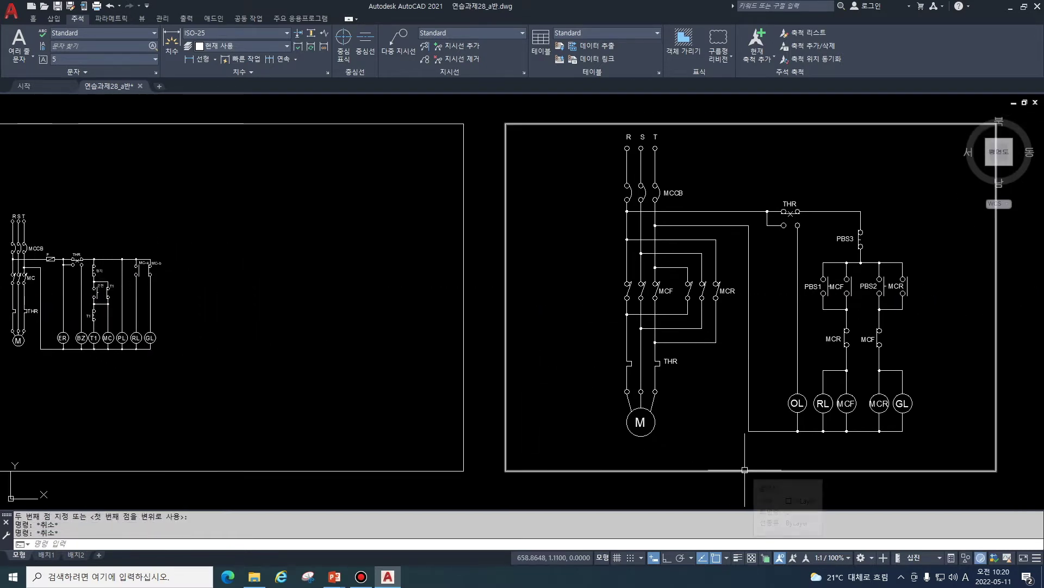
pyautogui.write('sc')
pyautogui.press('Return')
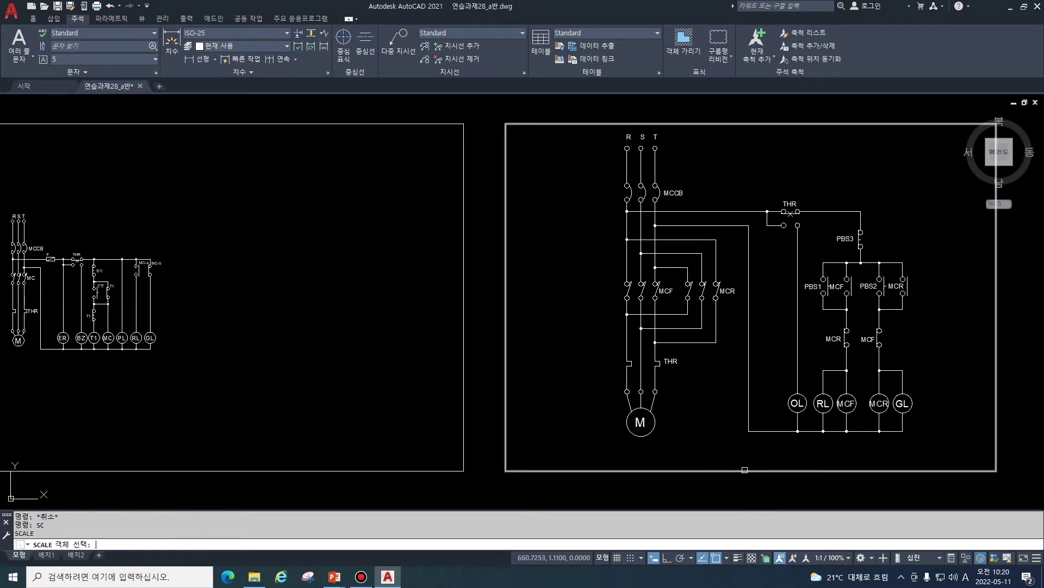
pyautogui.click(591, 105)
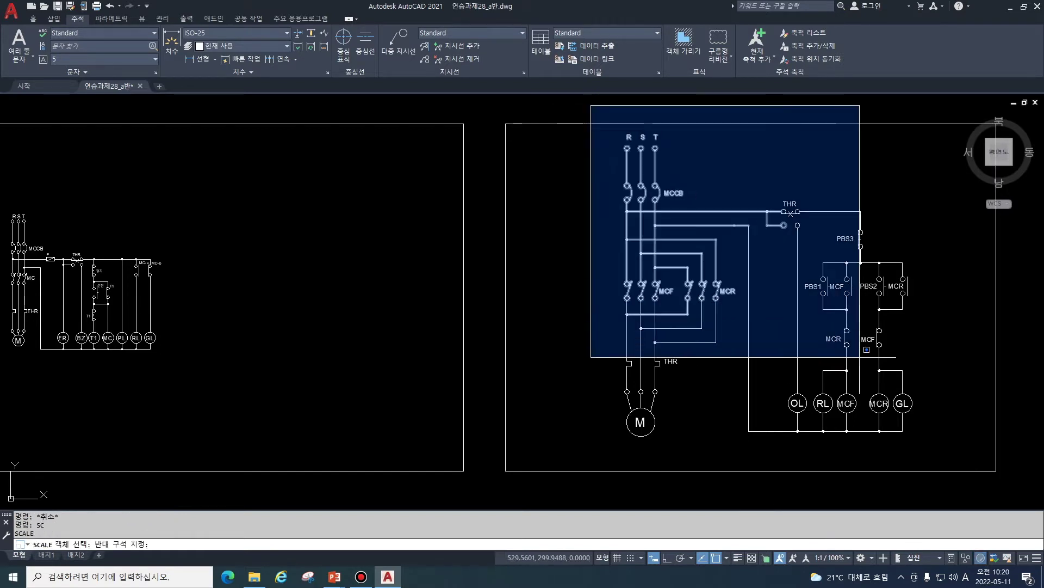
pyautogui.click(930, 449)
pyautogui.press('Return')
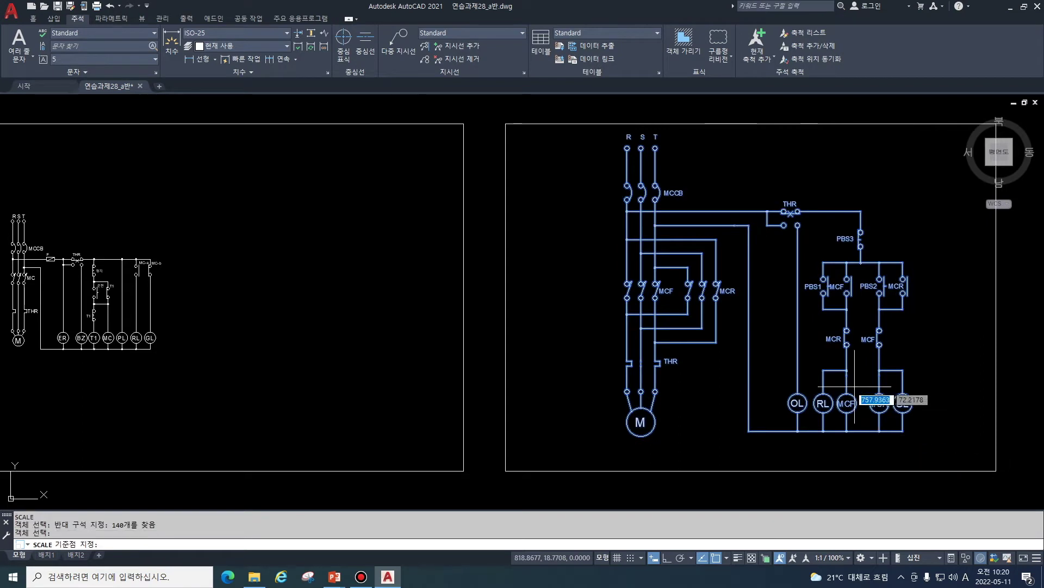
pyautogui.click(627, 316)
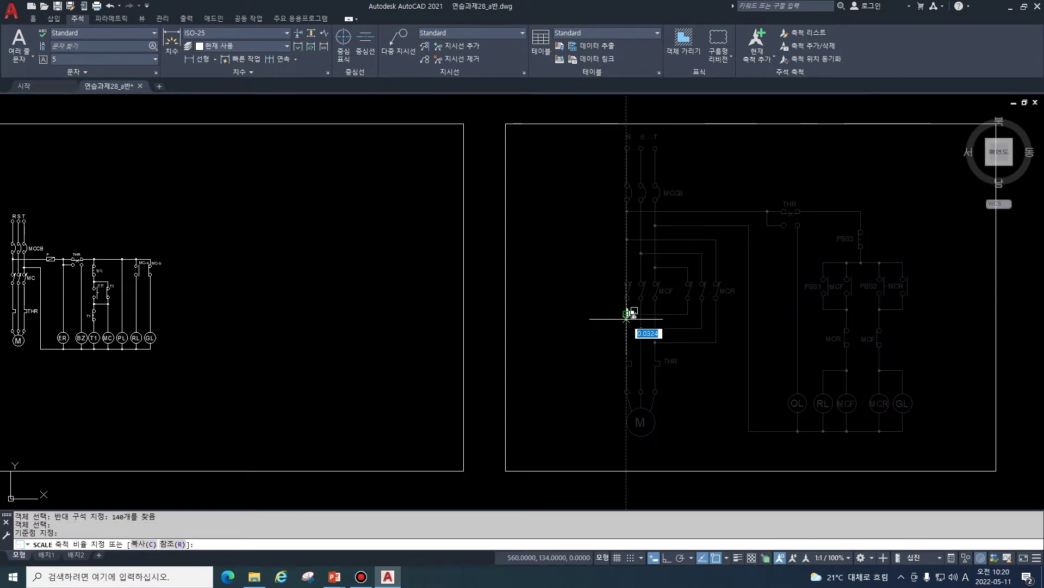
pyautogui.write('0.6')
pyautogui.press('Return')
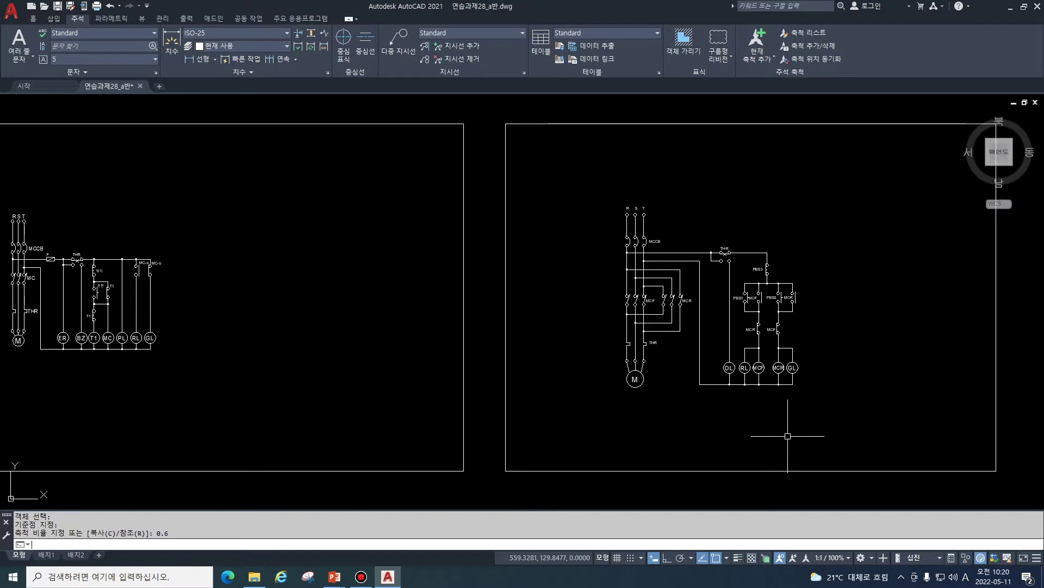
# Step: Move the shrunken circuit into the left frame beside the first schematic
pyautogui.write('m')
pyautogui.press('Return')
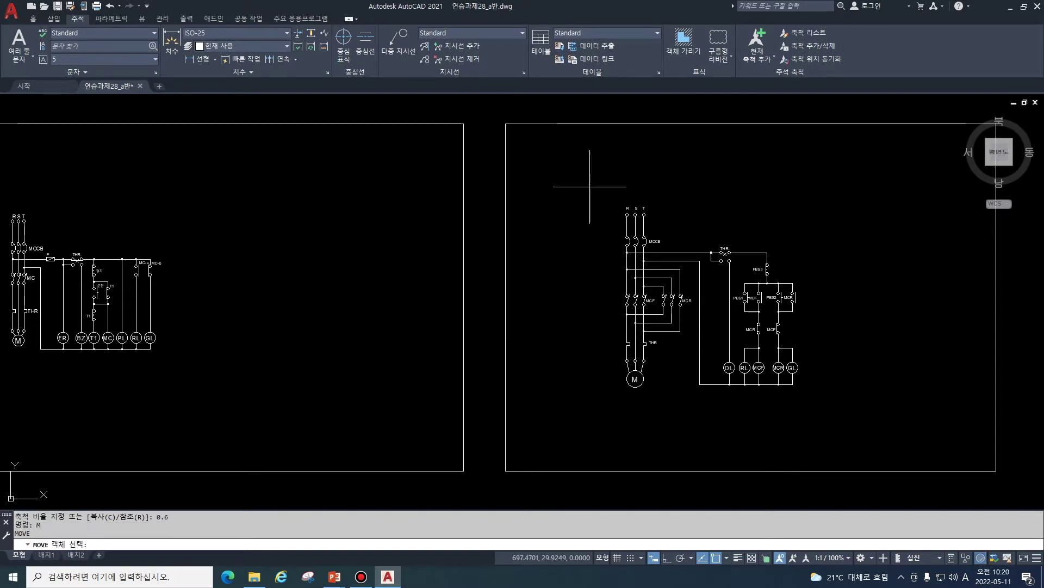
pyautogui.click(592, 186)
pyautogui.click(858, 421)
pyautogui.press('Return')
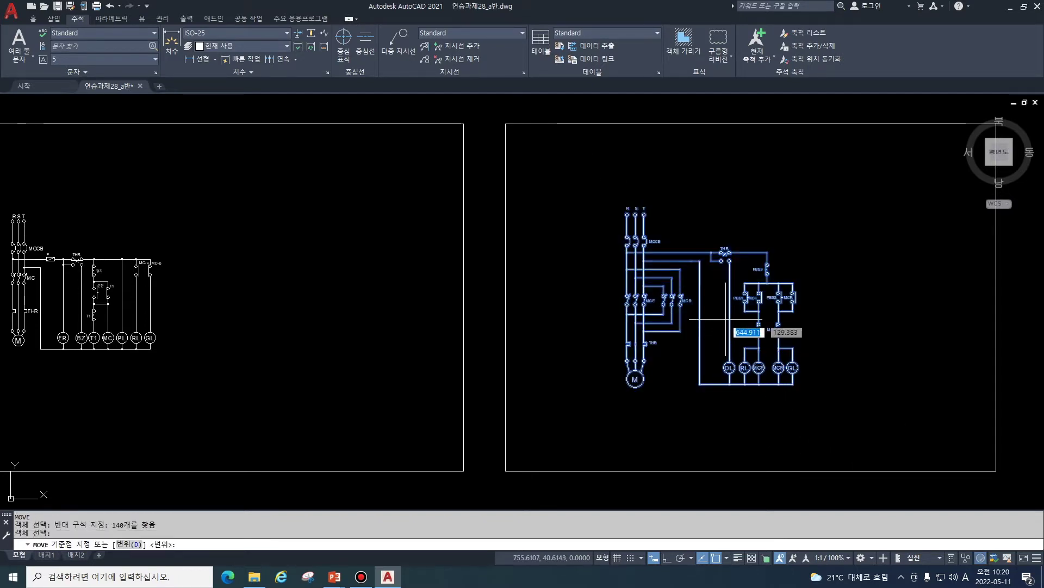
pyautogui.click(723, 317)
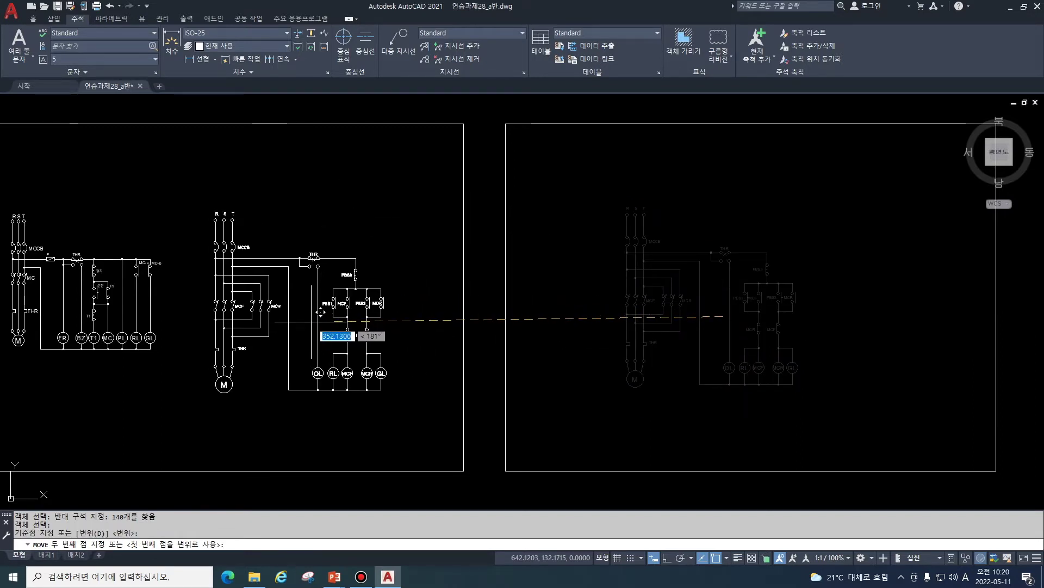
pyautogui.click(320, 312)
pyautogui.press('Escape')
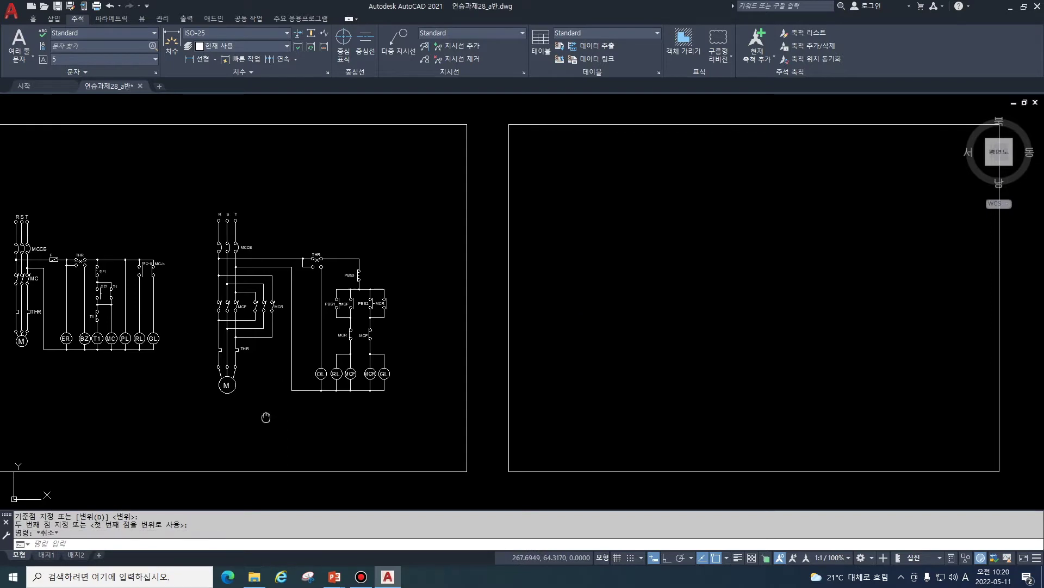
pyautogui.moveTo(248, 415); pyautogui.dragTo(382, 430, button='middle')
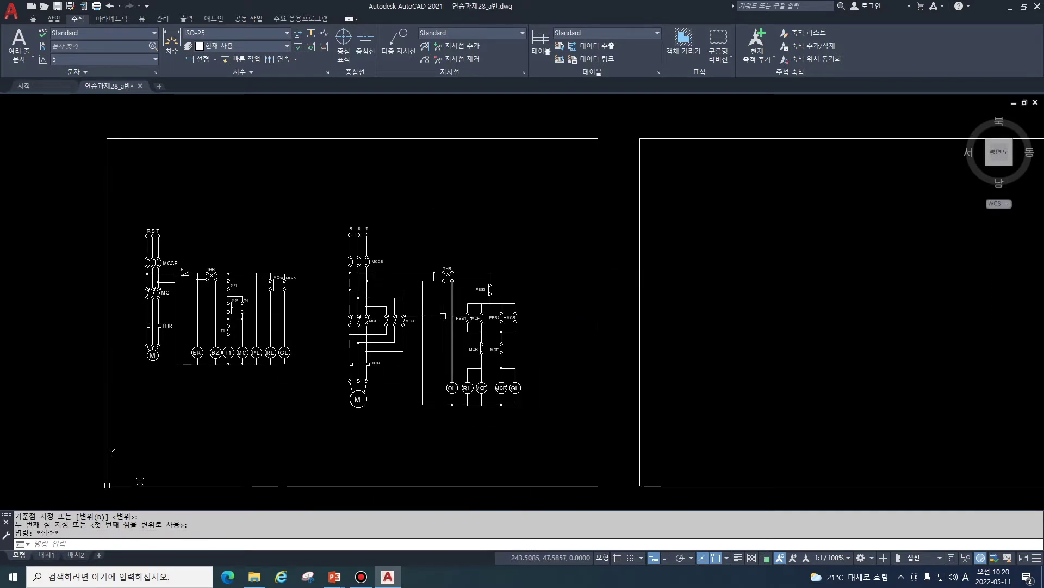
pyautogui.scroll(4, 394, 386)
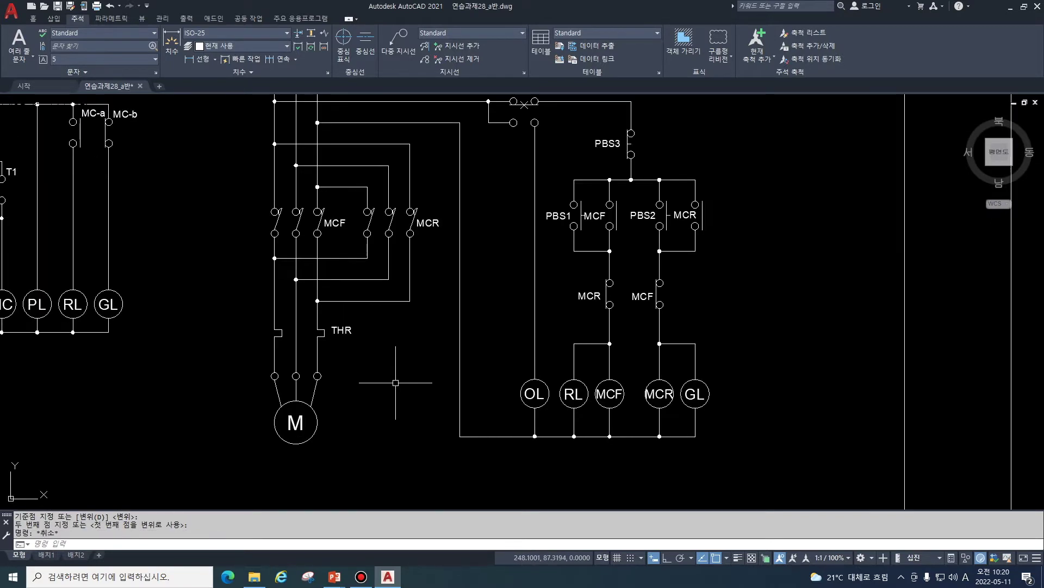
pyautogui.scroll(-4, 396, 373)
pyautogui.moveTo(729, 326); pyautogui.dragTo(433, 300, button='middle')
pyautogui.write('I')
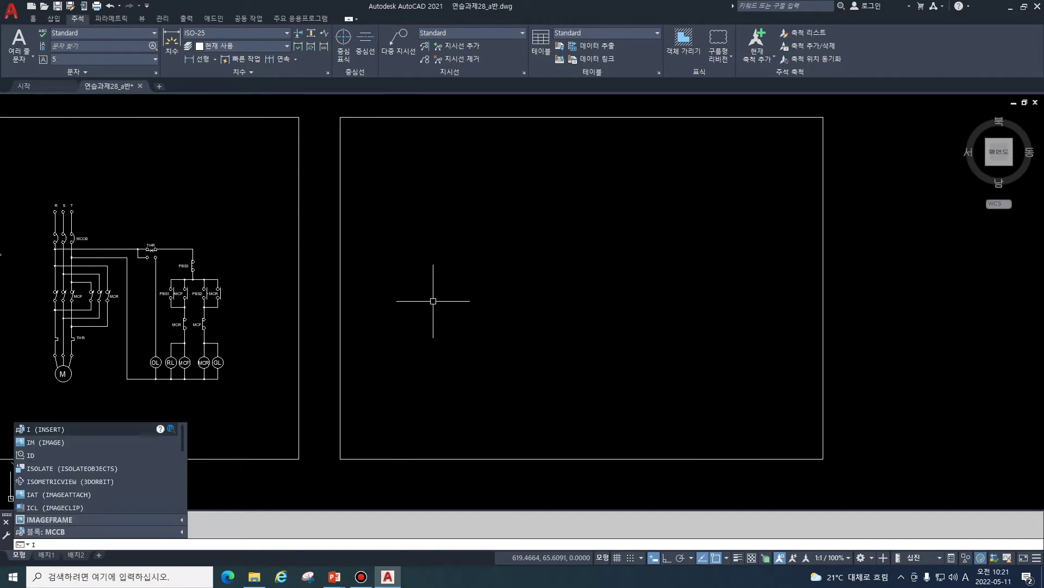
pyautogui.press('Return')
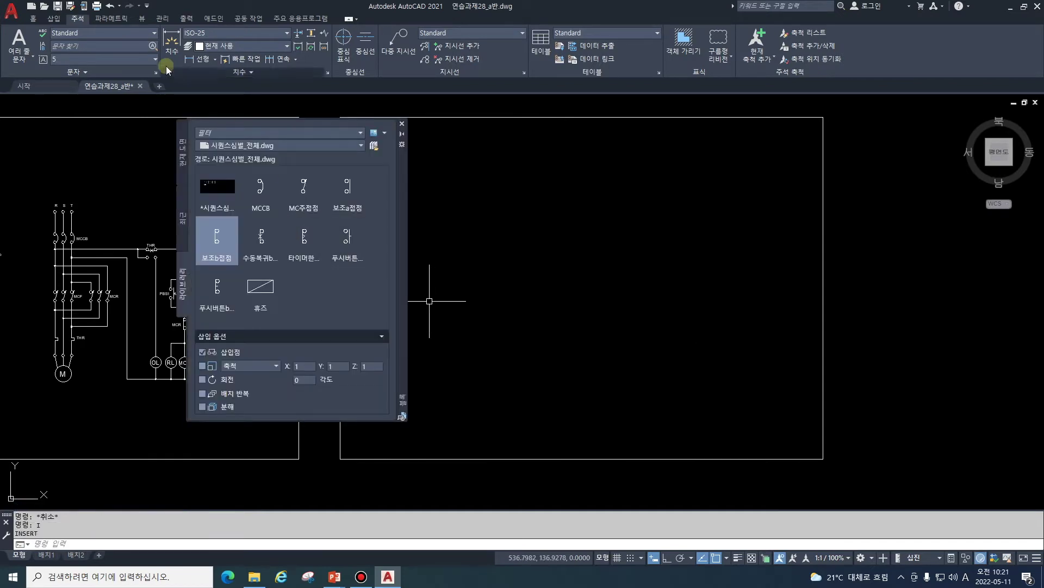
pyautogui.click(282, 246)
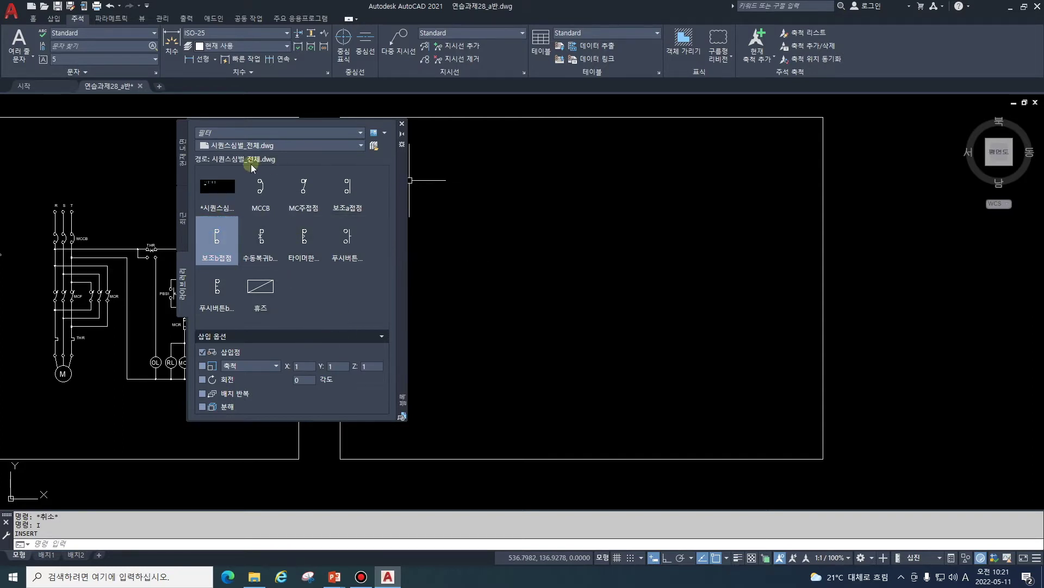
pyautogui.click(402, 123)
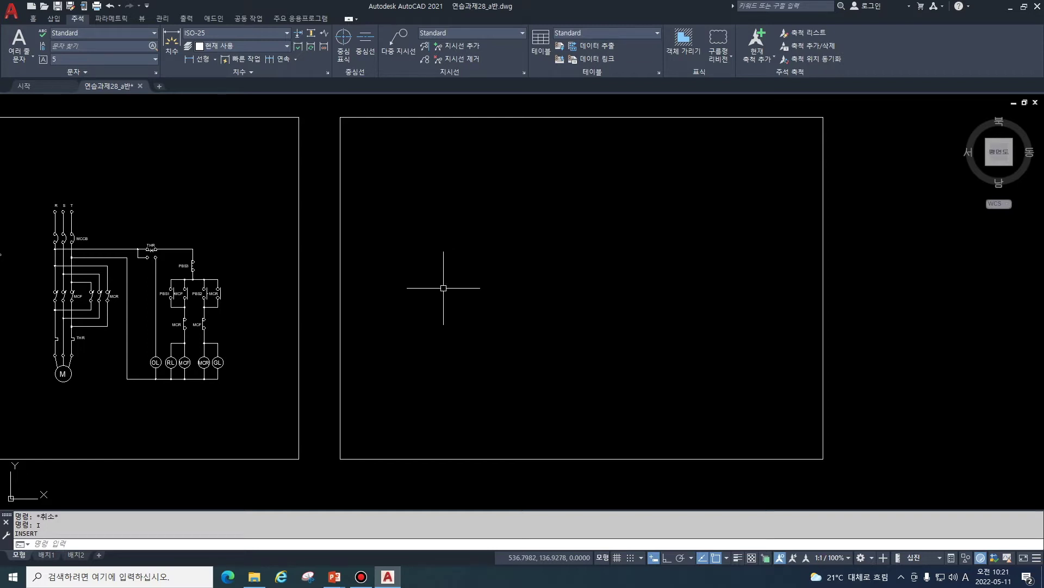
# Step: Open Tool Palettes with Ctrl+3 and browse the Architectural, Constraints and Modeling palettes
pyautogui.hotkey('ctrl', '3')
pyautogui.moveTo(701, 212); pyautogui.dragTo(280, 214)
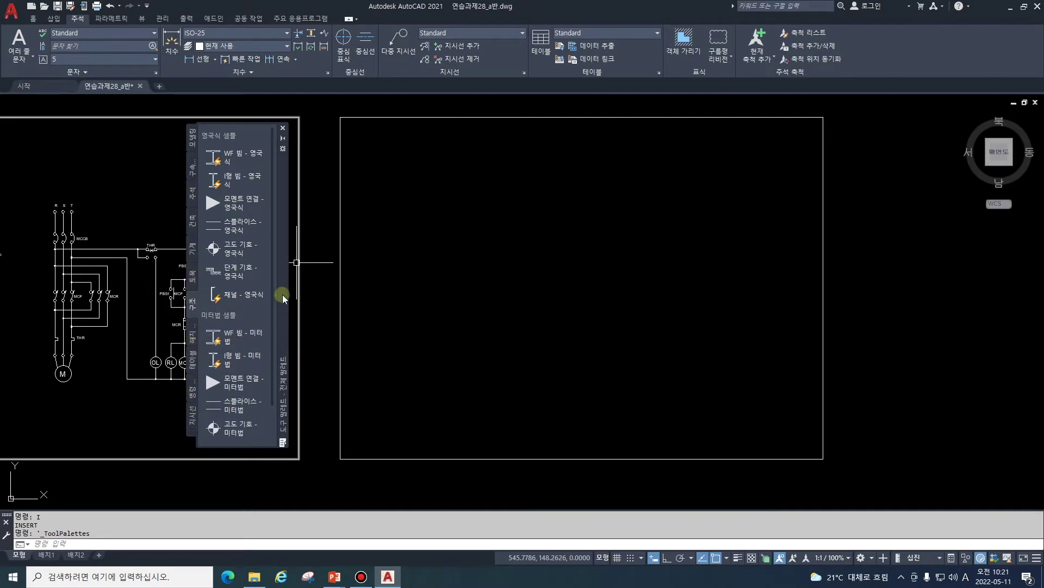
pyautogui.click(193, 389)
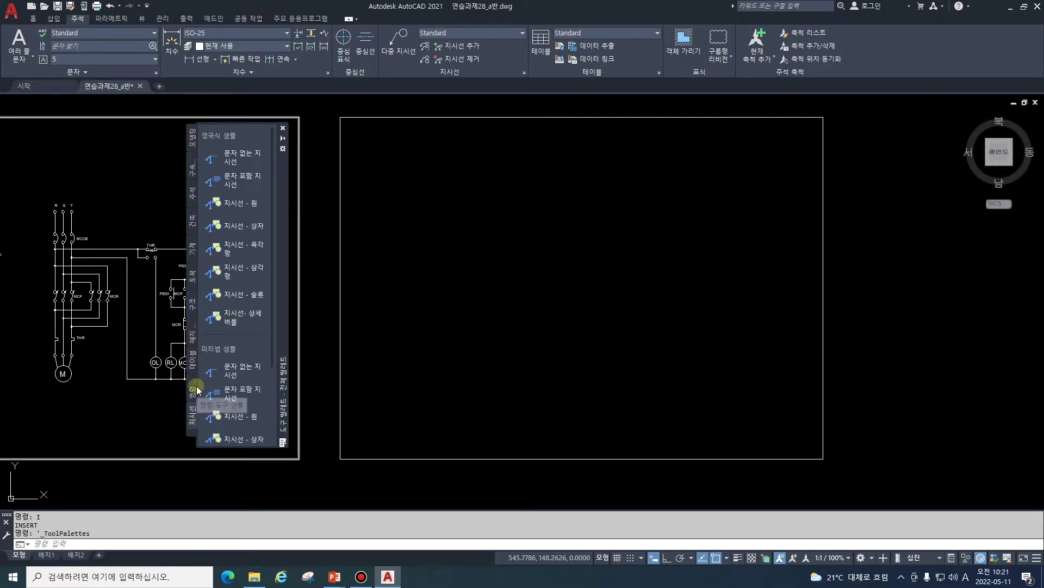
pyautogui.click(194, 220)
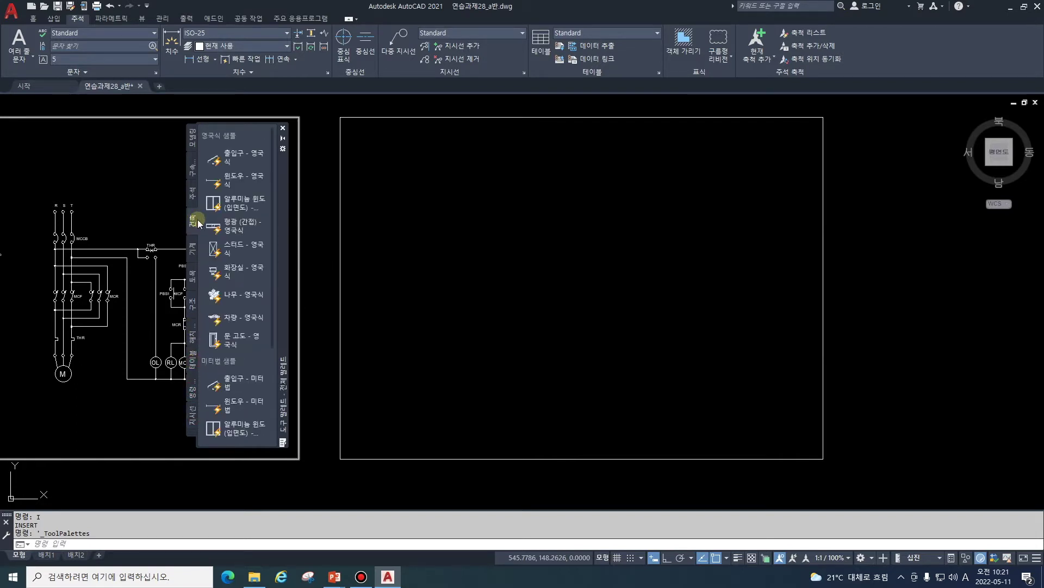
pyautogui.click(191, 190)
pyautogui.click(188, 171)
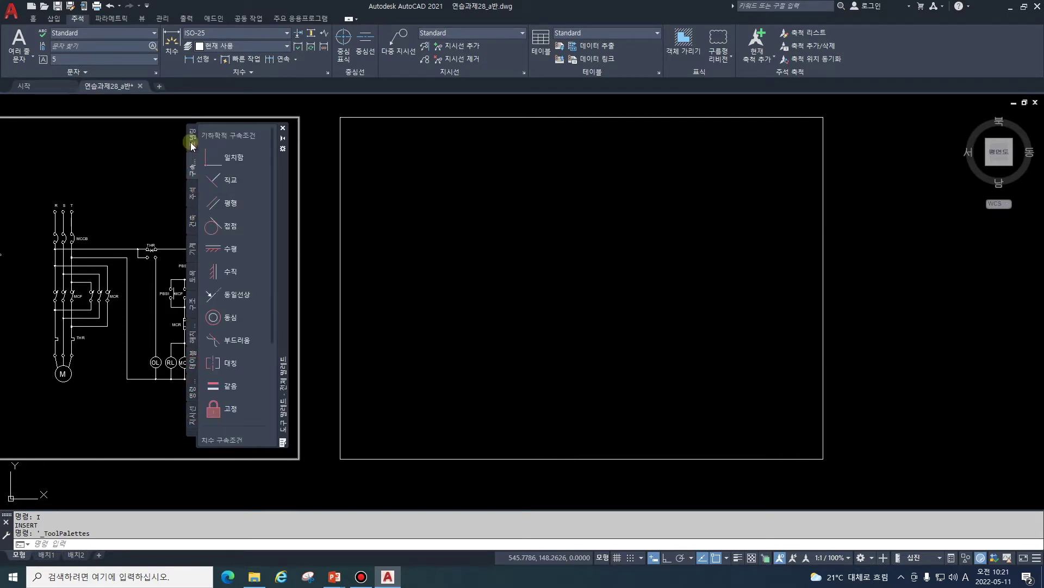
pyautogui.click(191, 142)
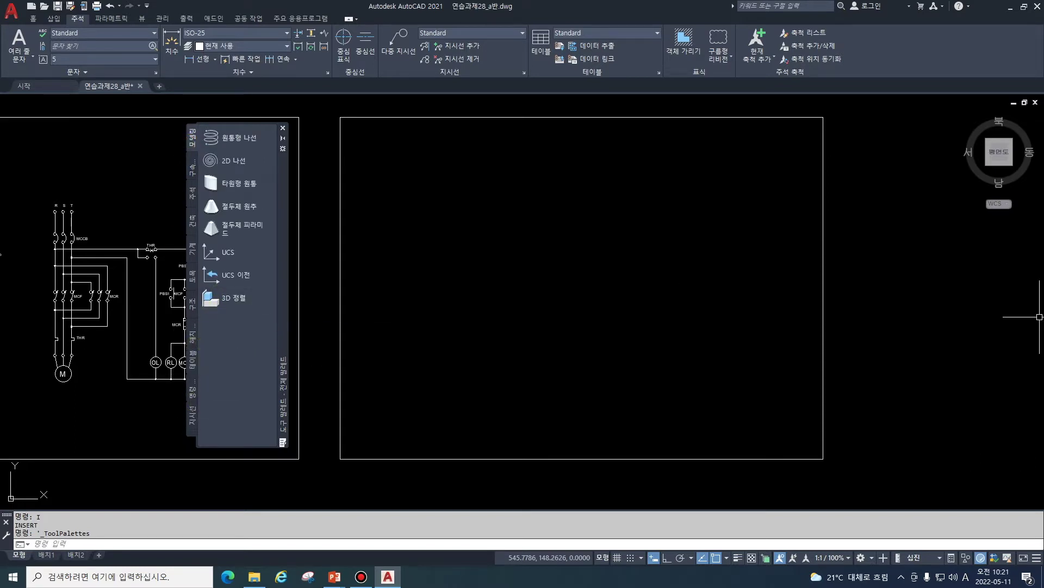
pyautogui.hotkey('alt', 'Tab')
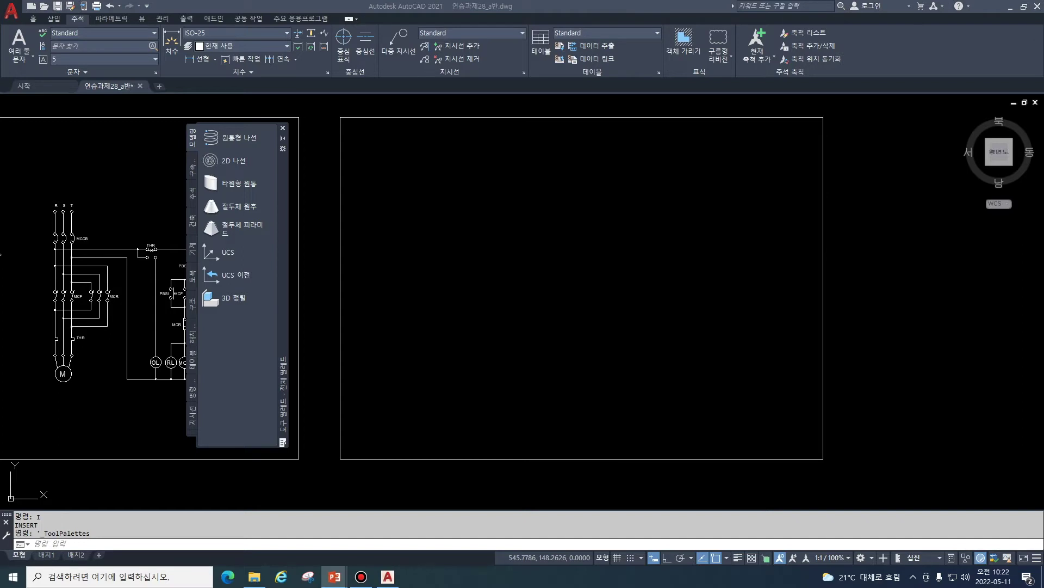
# Step: Create a new empty tool palette named 전기심벌
pyautogui.rightClick(195, 318)
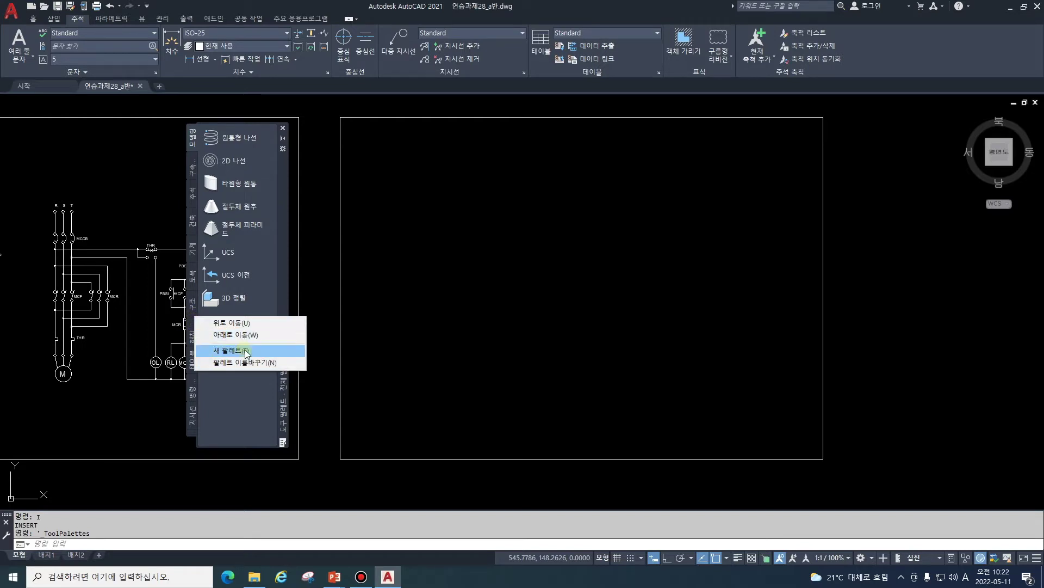
pyautogui.click(271, 353)
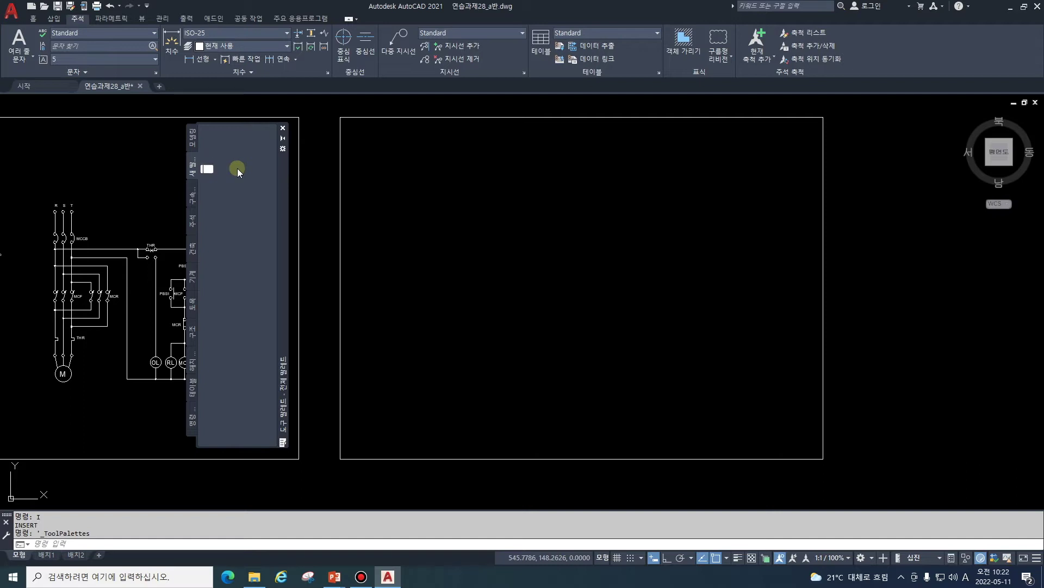
pyautogui.press('Hangul')
pyautogui.write('저')
pyautogui.press('Return')
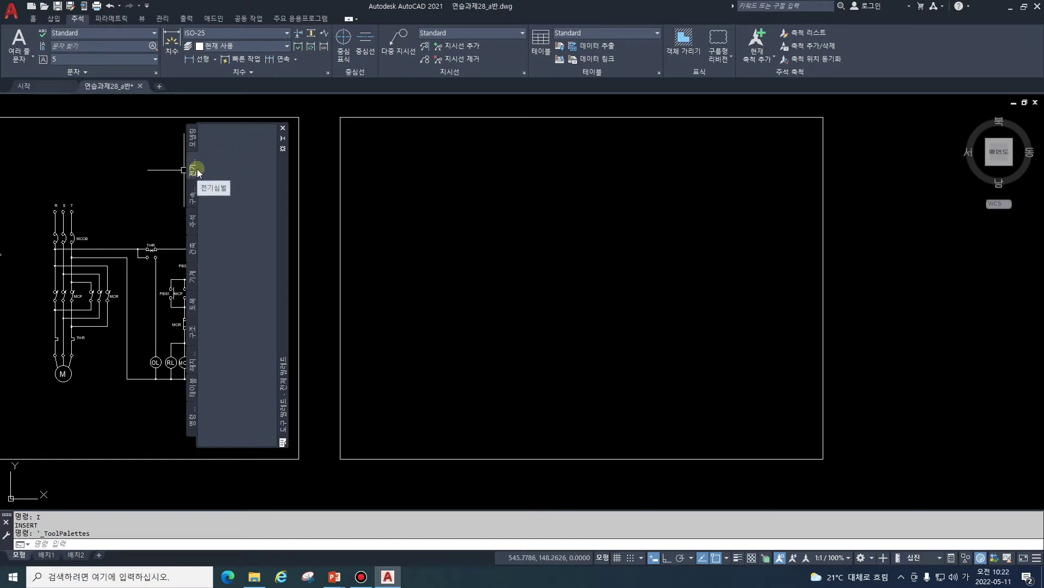
# Step: Add a second empty palette for sequence symbols
pyautogui.rightClick(192, 173)
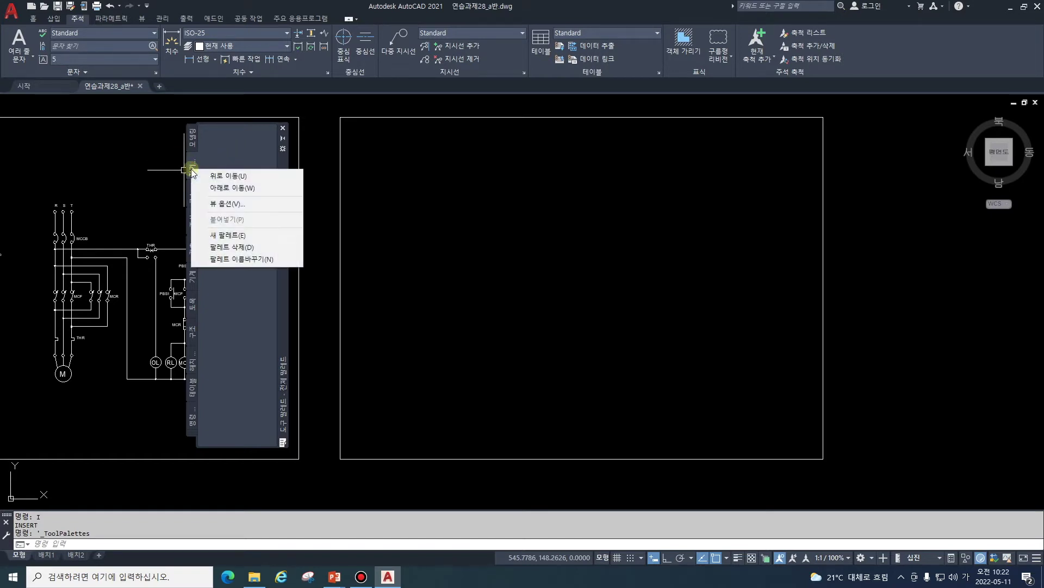
pyautogui.click(243, 235)
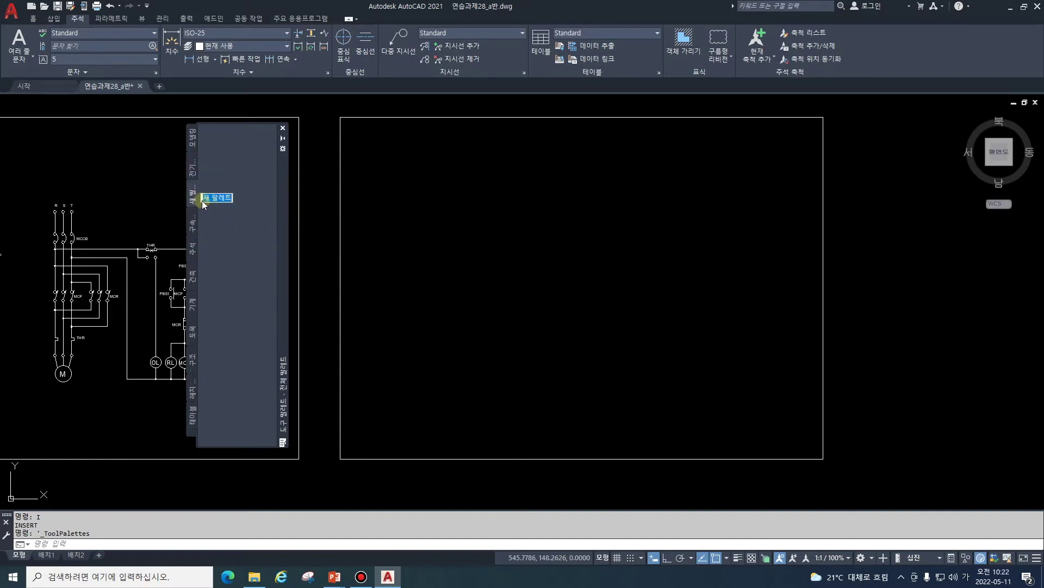
pyautogui.write('ㅅ')
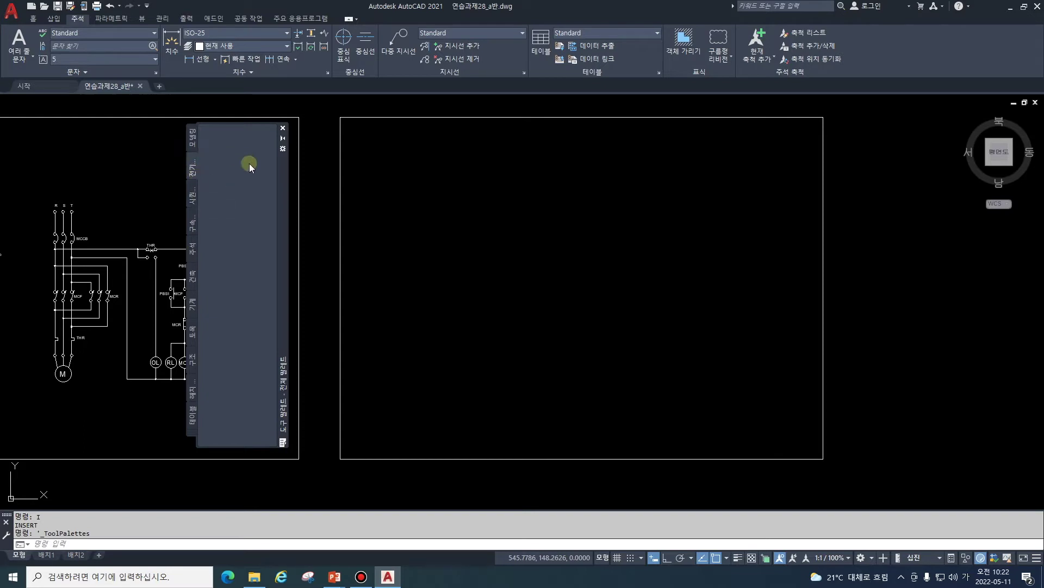
pyautogui.click(192, 167)
pyautogui.click(284, 153)
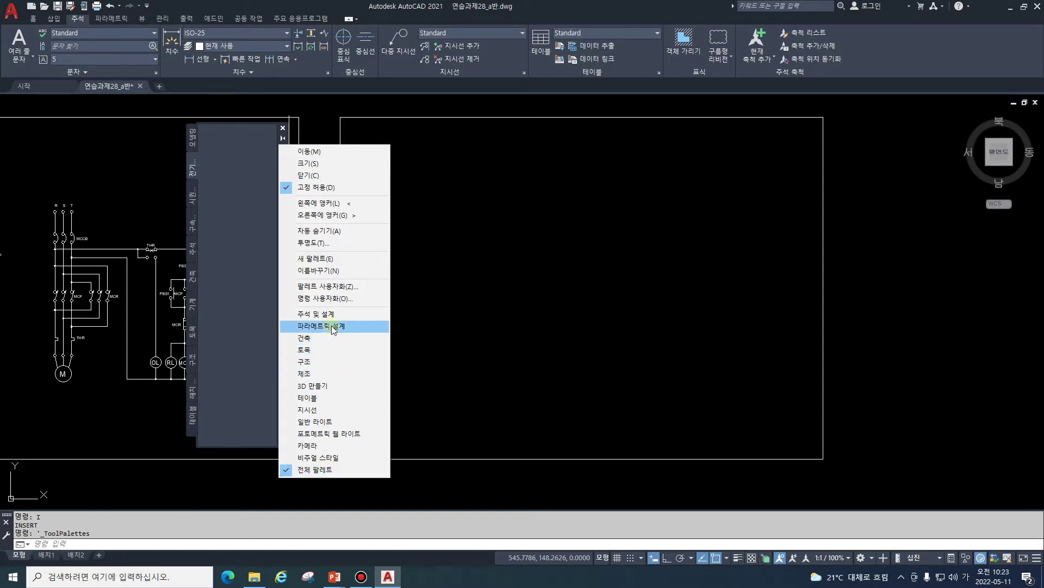
# Step: In Customize Palettes, drag the 전기심벌 and 시퀀스심벌 palettes onto the 전기공학 group
pyautogui.click(336, 288)
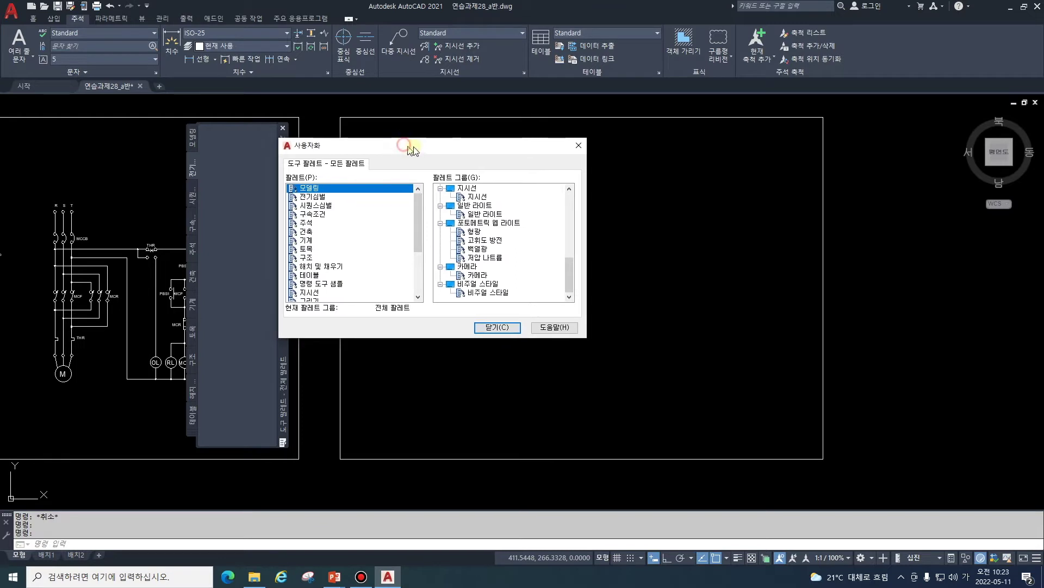
pyautogui.moveTo(412, 145); pyautogui.dragTo(440, 147)
pyautogui.click(432, 258)
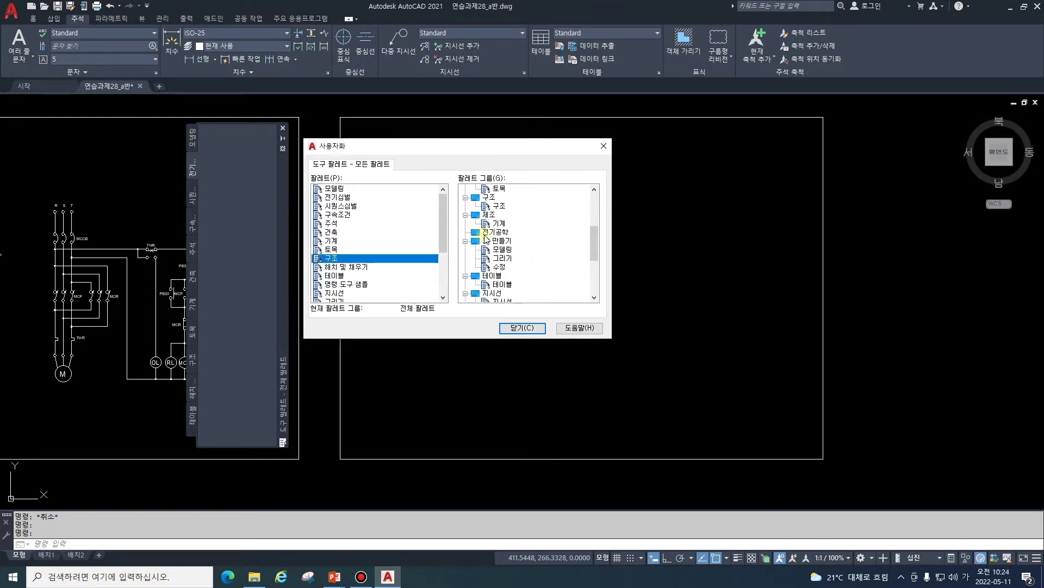
pyautogui.click(483, 233)
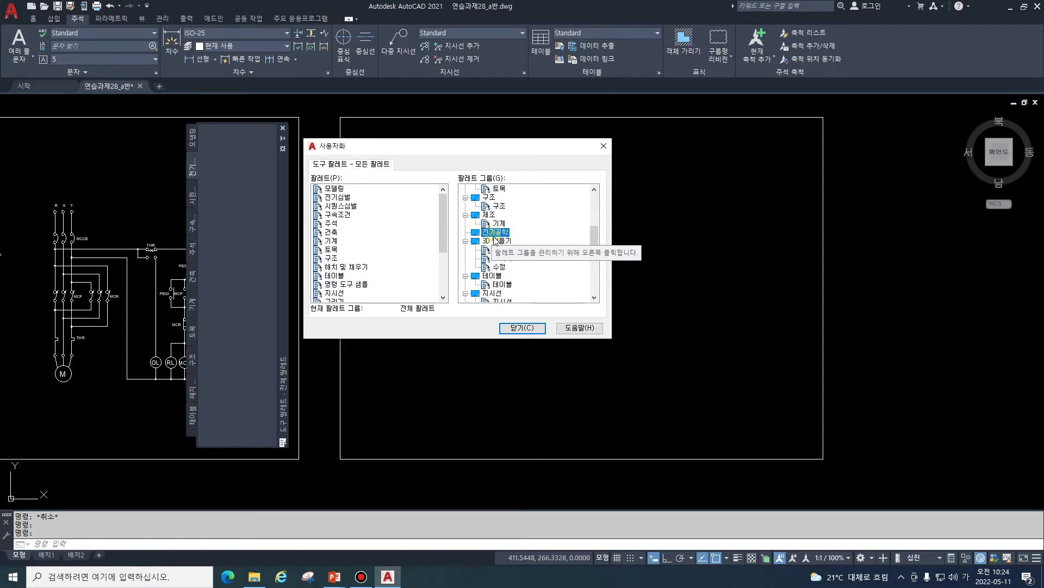
pyautogui.click(320, 198)
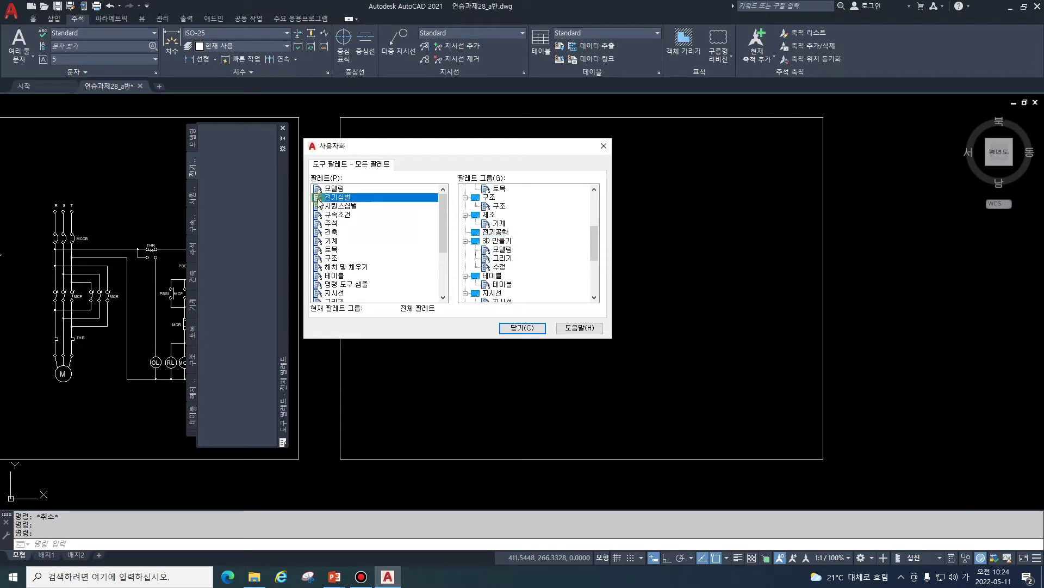
pyautogui.moveTo(320, 201); pyautogui.dragTo(497, 247)
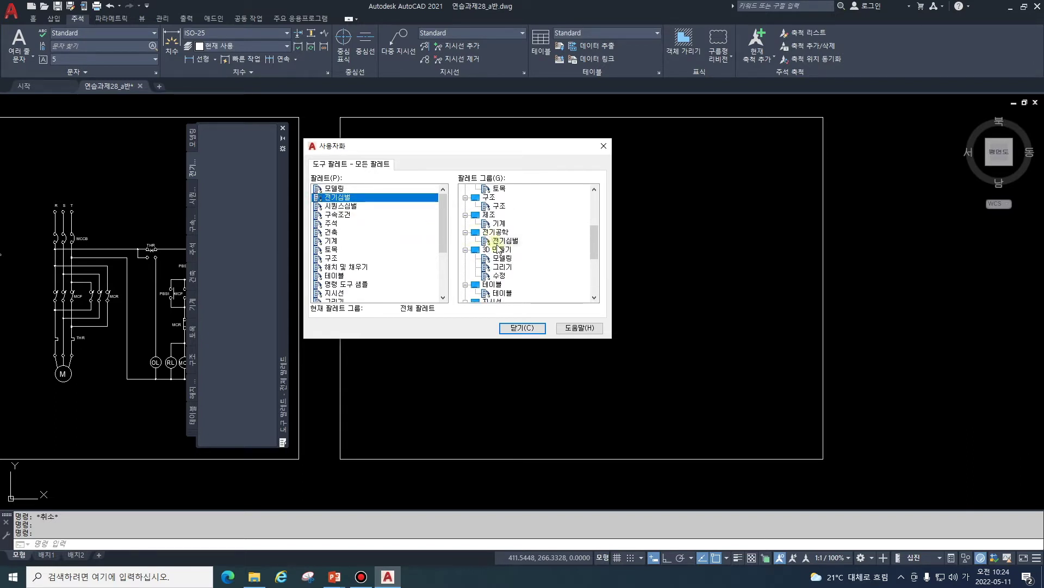
pyautogui.click(503, 241)
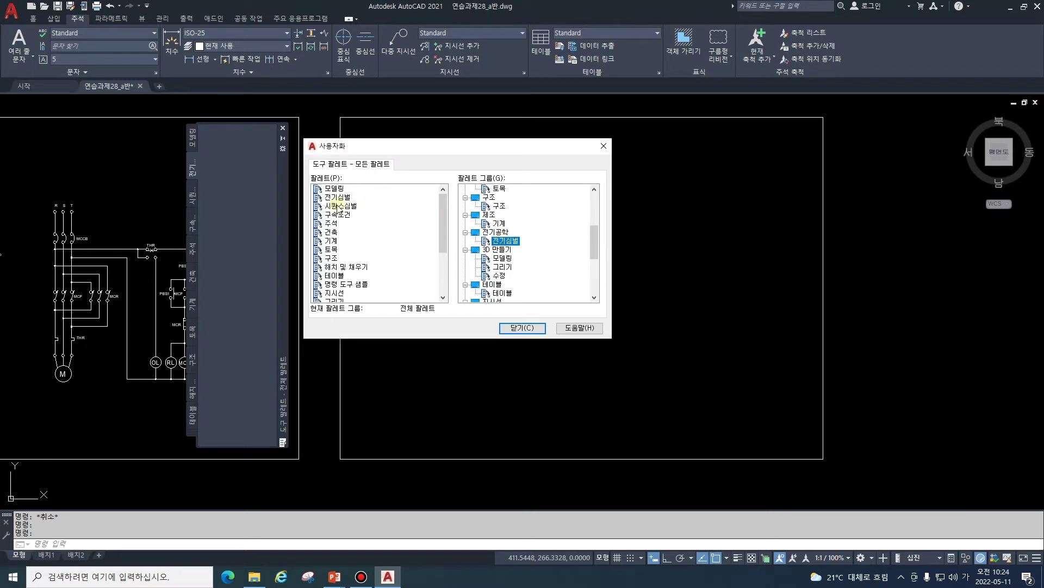
pyautogui.click(325, 206)
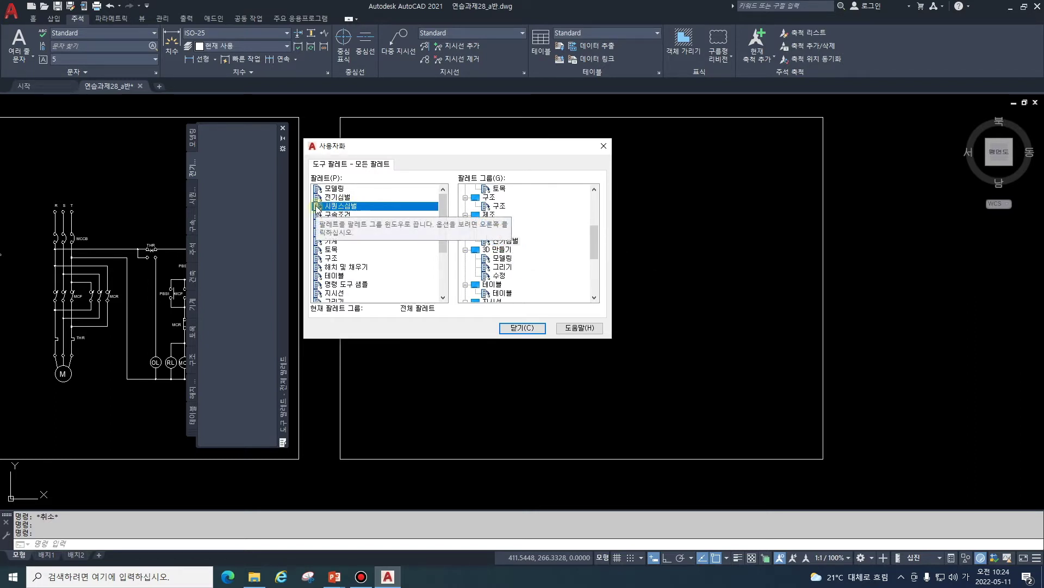
pyautogui.moveTo(317, 209); pyautogui.dragTo(509, 246)
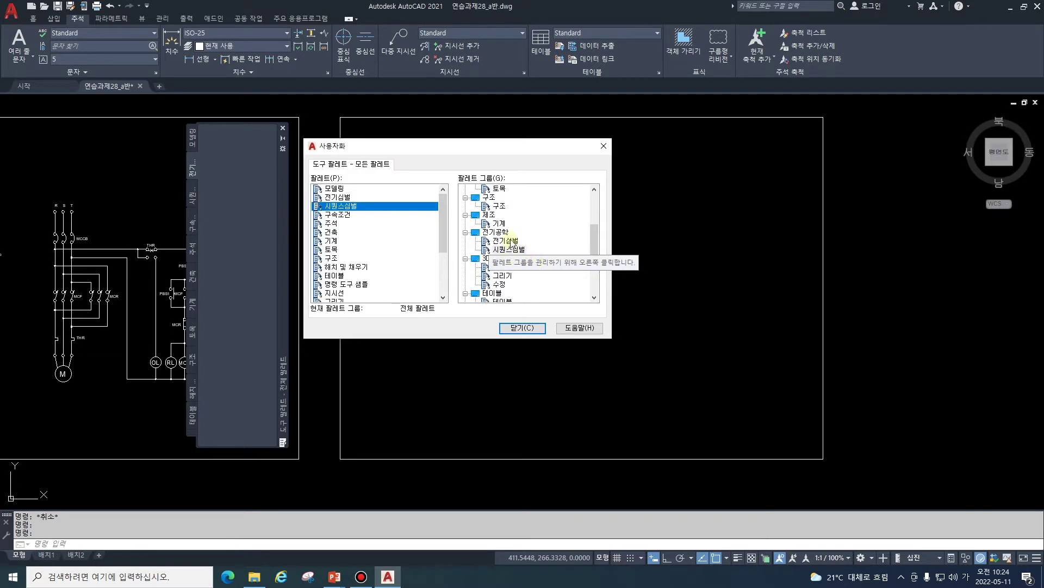
# Step: Rename the 전기심벌 palette to 전기설비
pyautogui.click(511, 242)
pyautogui.rightClick(512, 241)
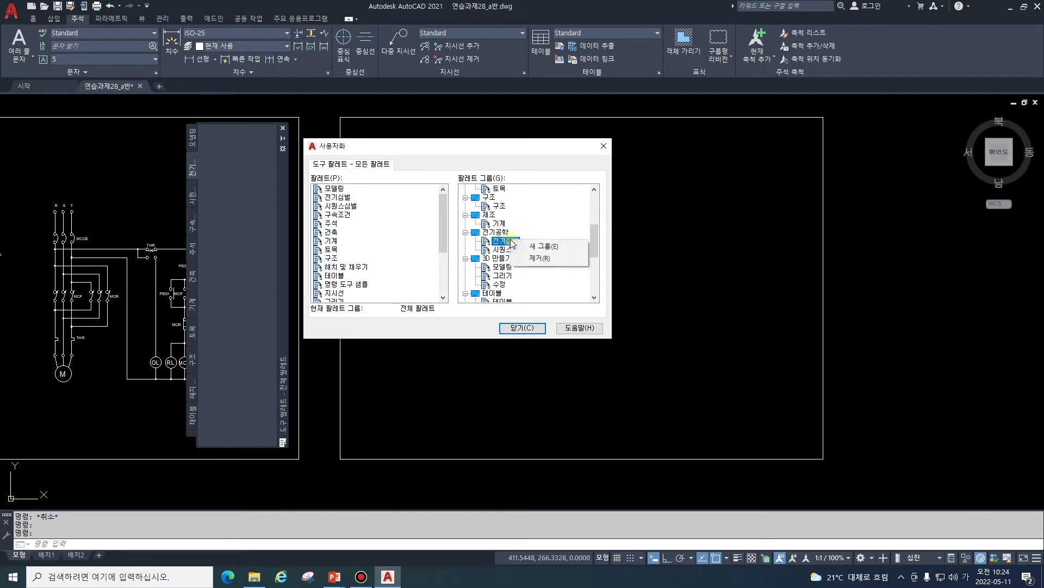
pyautogui.click(505, 241)
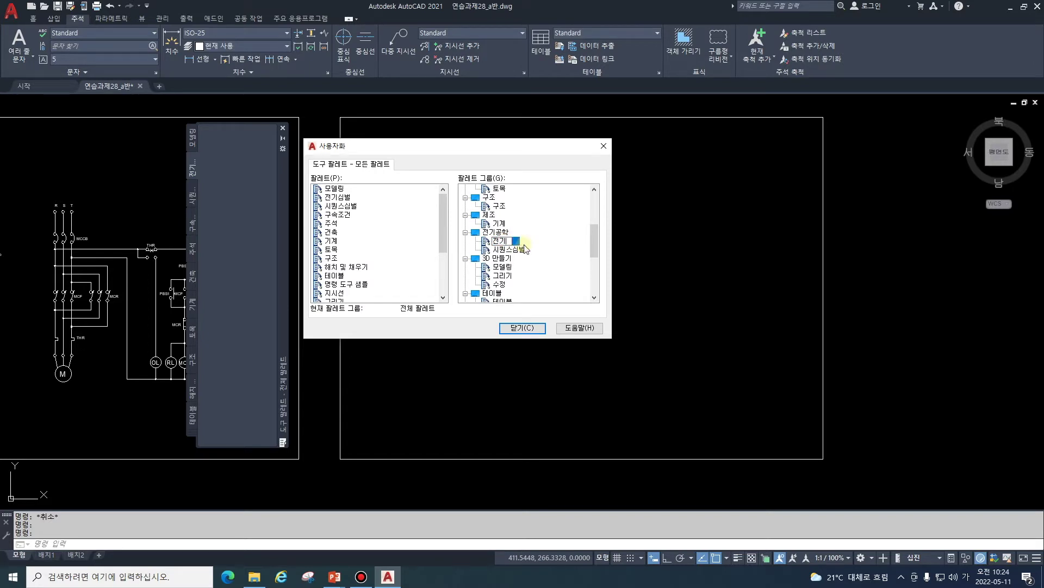
pyautogui.press('Hangul')
pyautogui.write('설비')
pyautogui.press('Return')
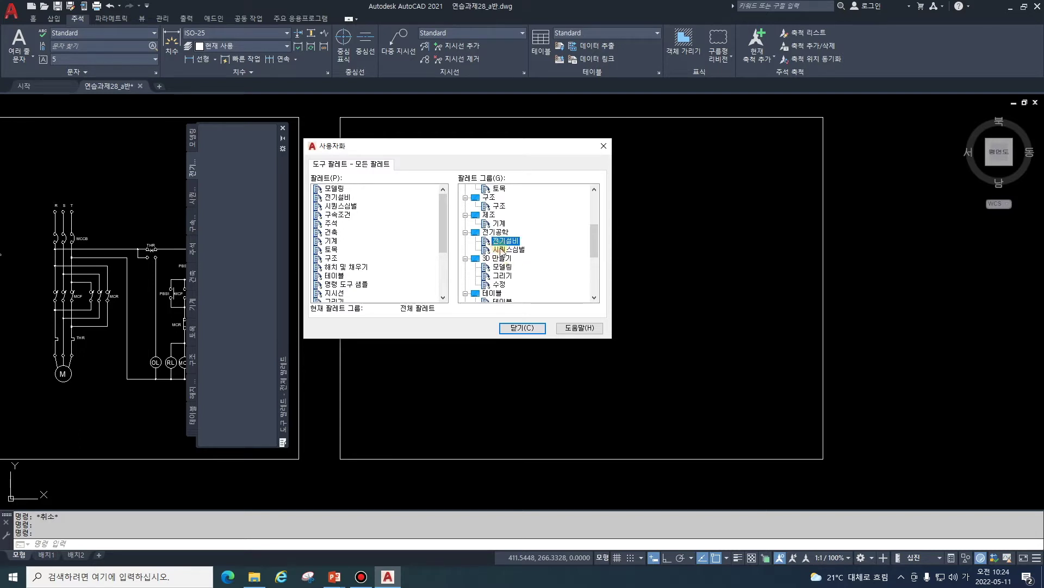
# Step: Rename 시퀀스심벌 to 시퀀스 and close the Customize dialog
pyautogui.click(502, 249)
pyautogui.press('BackSpace')
pyautogui.press('BackSpace')
pyautogui.press('Return')
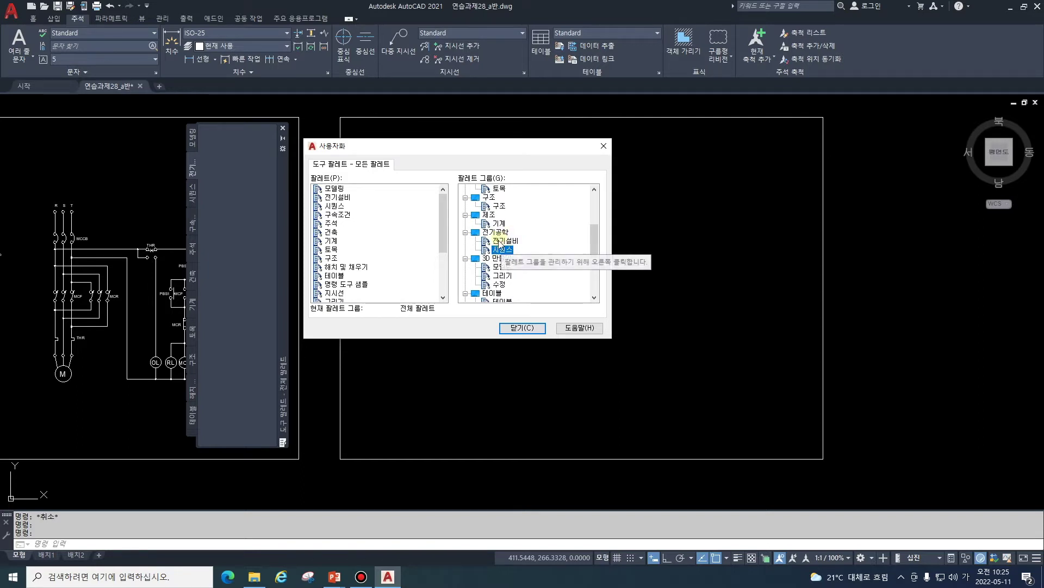
pyautogui.click(500, 239)
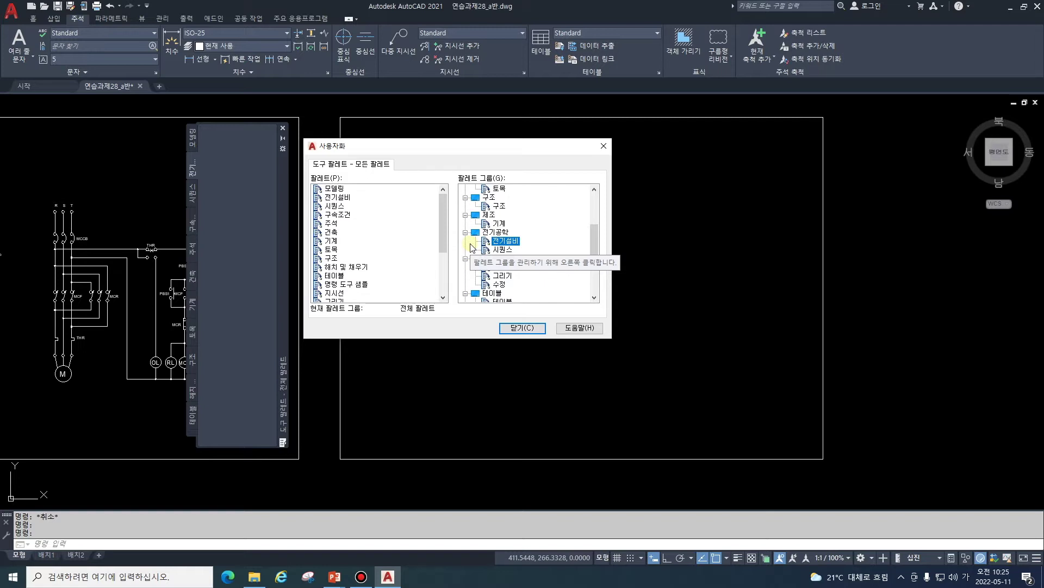
pyautogui.click(529, 330)
# Step: Display only the 전기공학 palette group and check its 전기설비 and 시퀀스 palettes
pyautogui.rightClick(277, 285)
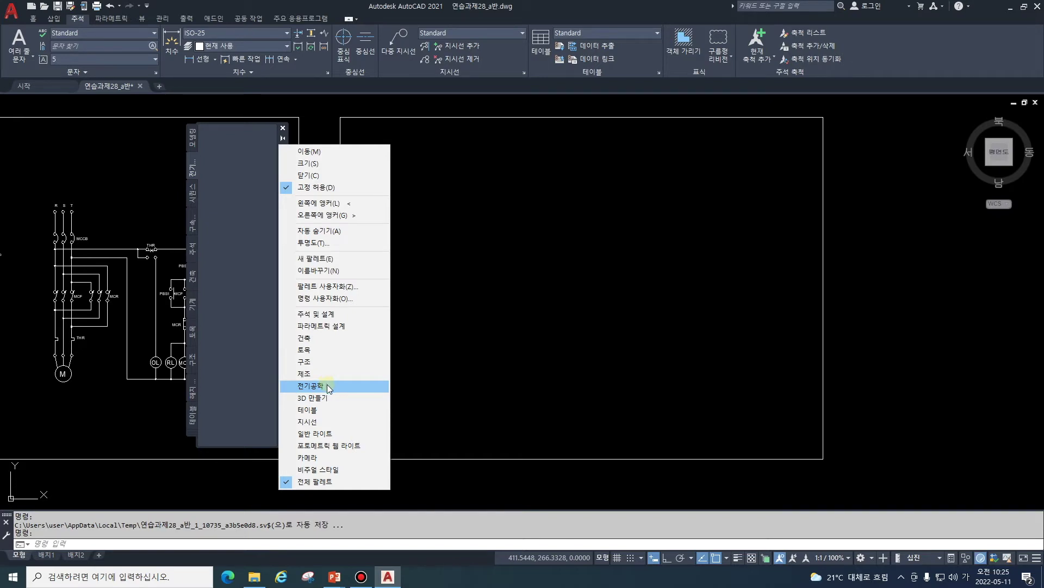
pyautogui.click(327, 384)
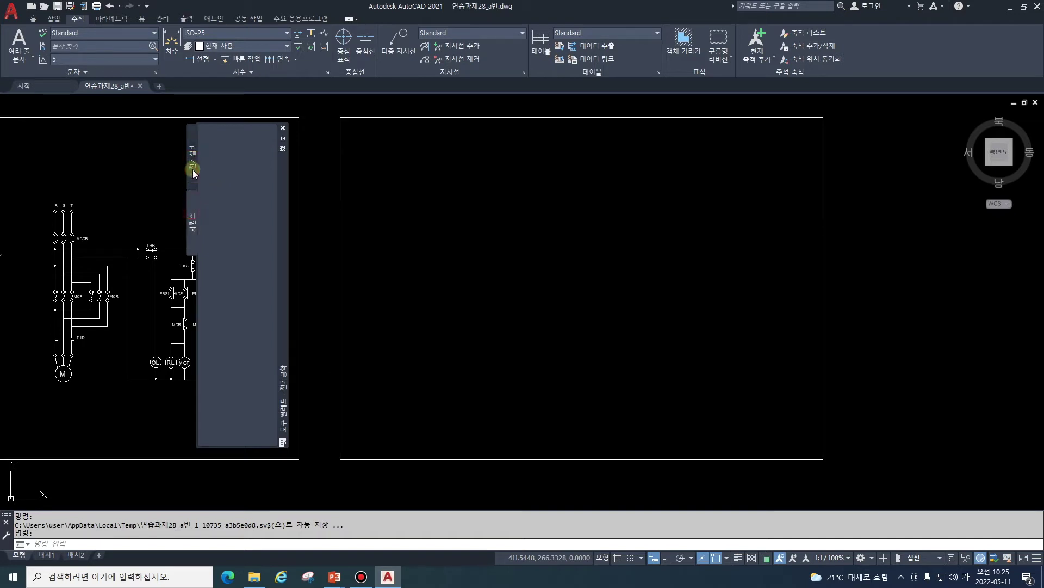
pyautogui.click(190, 221)
pyautogui.click(190, 169)
pyautogui.click(193, 208)
pyautogui.click(195, 162)
pyautogui.click(193, 213)
# Step: Add a new empty palette named 도구 to the group
pyautogui.rightClick(192, 206)
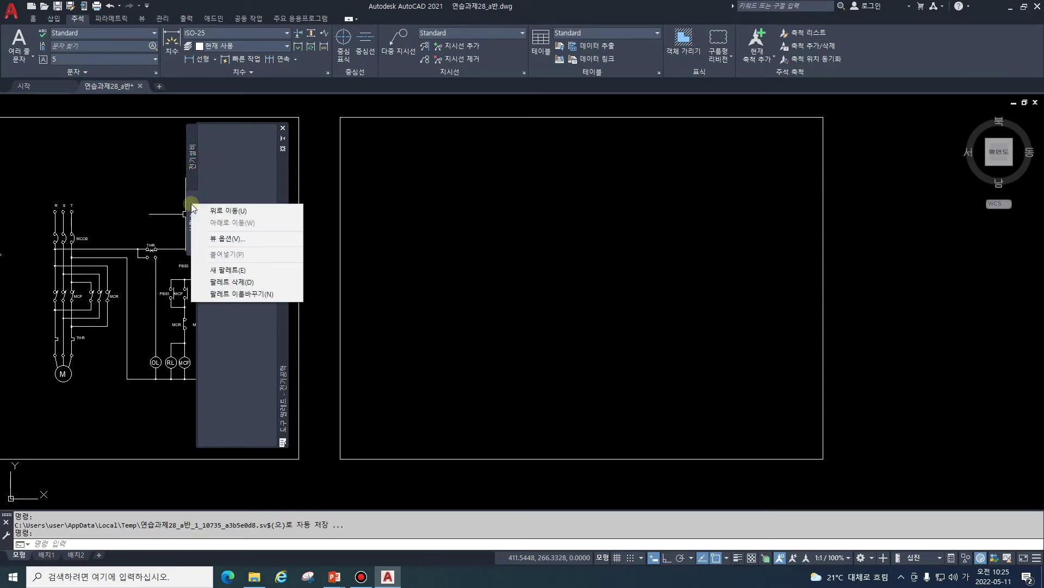
pyautogui.click(232, 274)
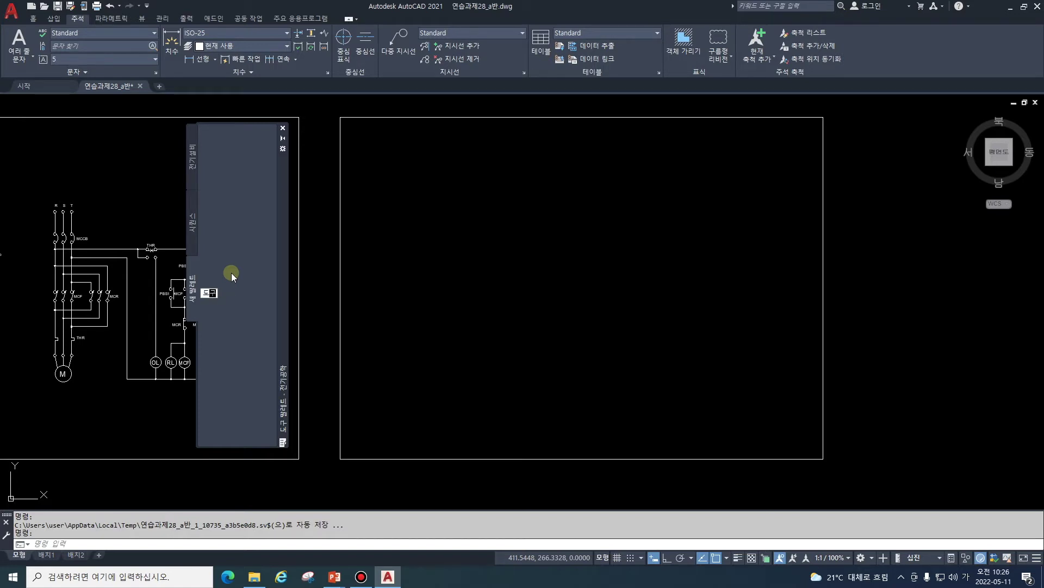
pyautogui.press('Return')
pyautogui.click(189, 207)
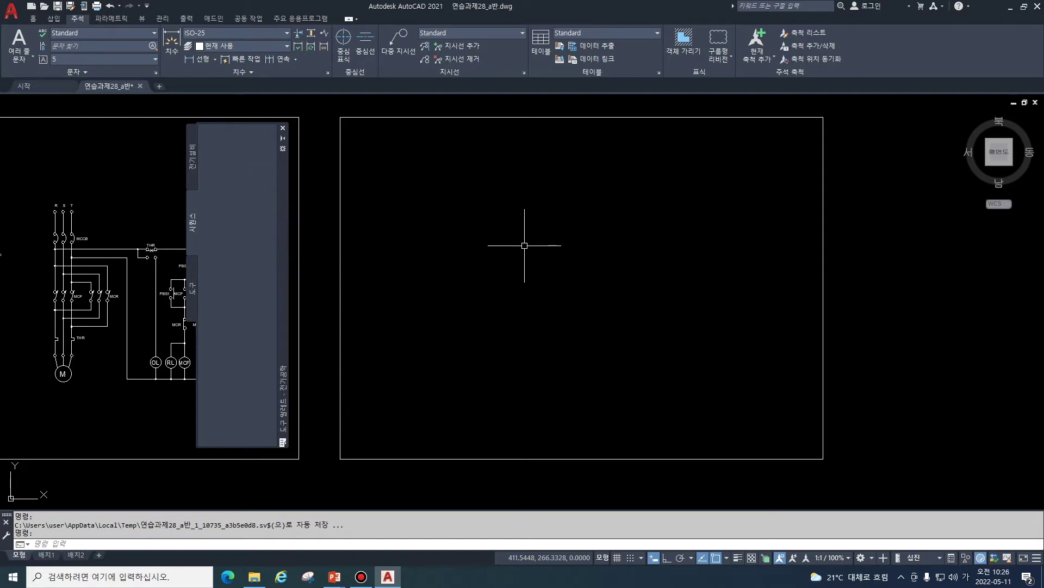
# Step: Cancel a mistyped command and run INSERT to open the block library
pyautogui.write('ㅑ')
pyautogui.press('Return')
pyautogui.press('Escape')
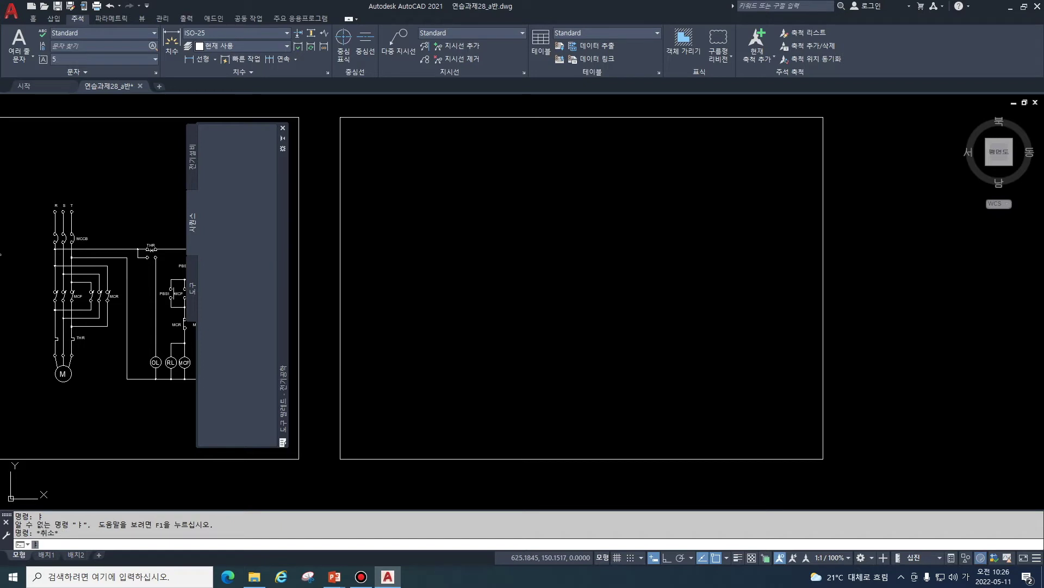
pyautogui.write('i')
pyautogui.press('Return')
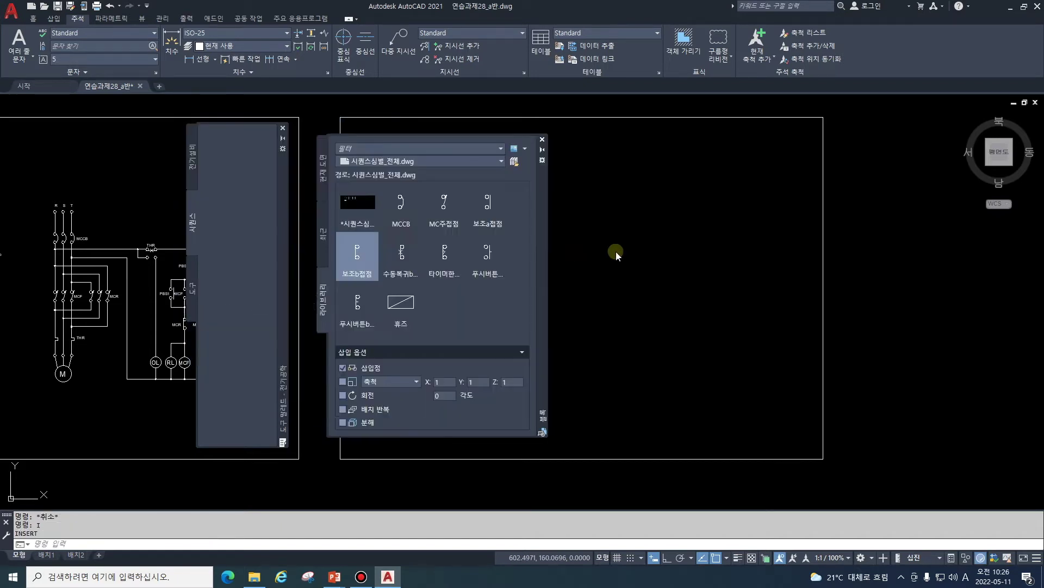
# Step: Pick the MCCB symbol from the 시퀀스심벌_전체.dwg library for the 시퀀스 palette
pyautogui.moveTo(400, 236); pyautogui.dragTo(572, 240)
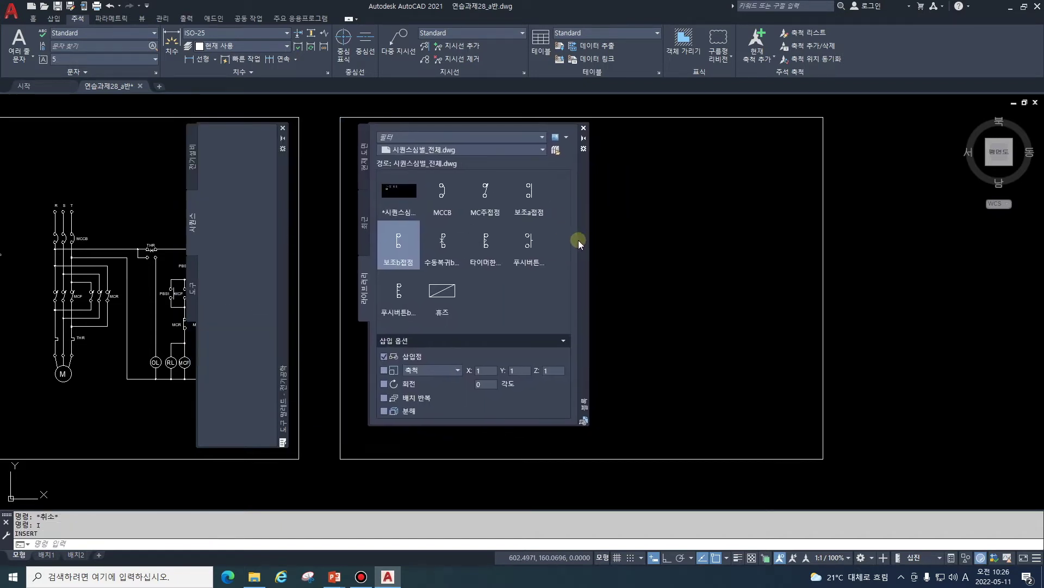
pyautogui.click(360, 161)
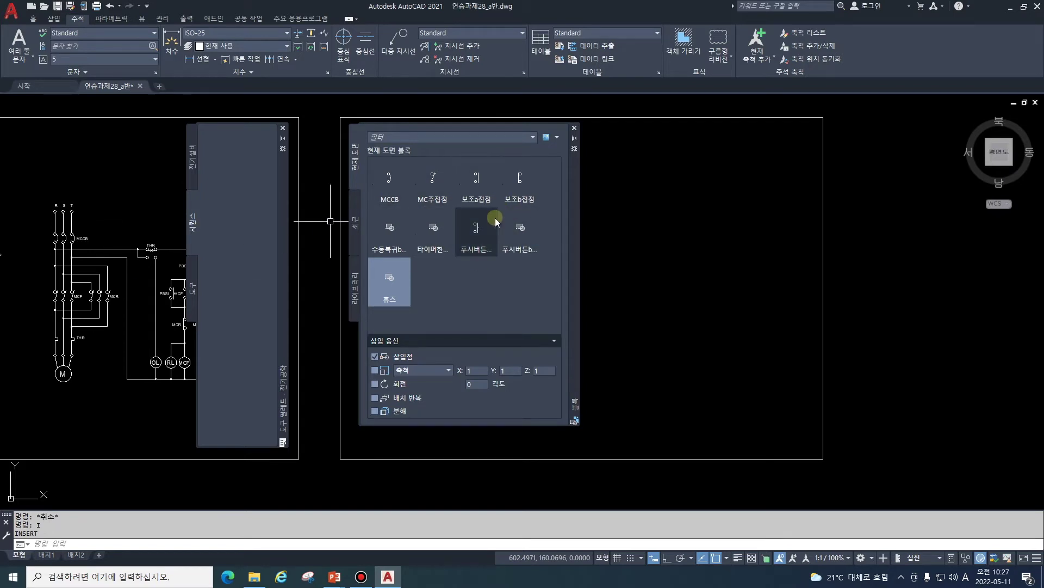
pyautogui.click(353, 288)
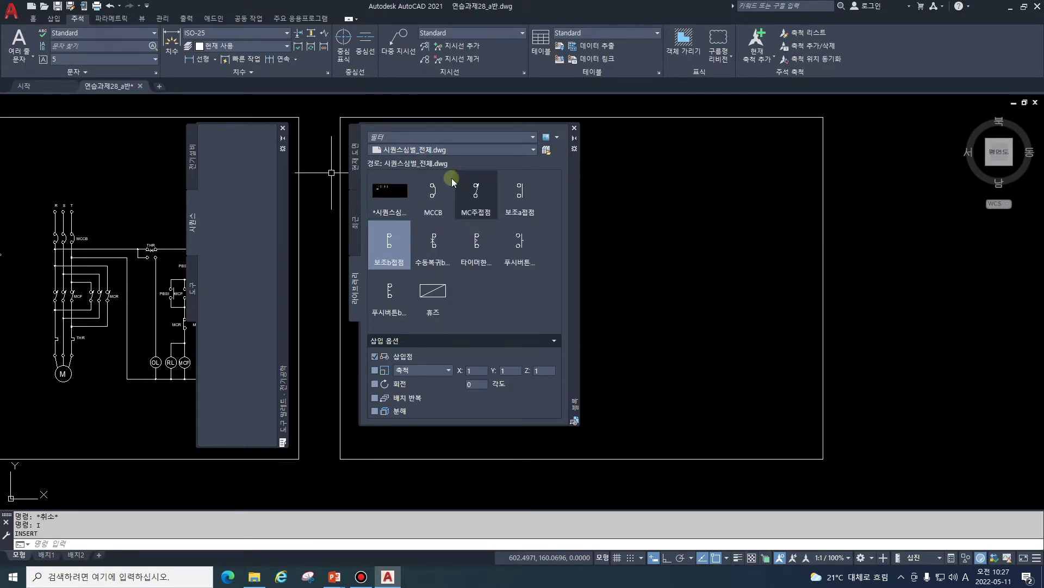
pyautogui.click(433, 197)
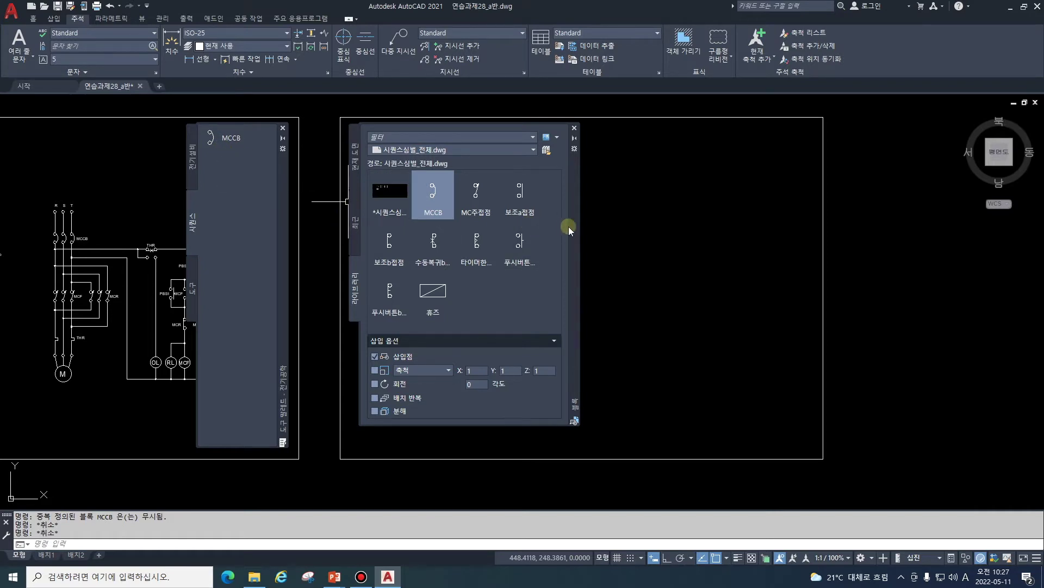
# Step: Place the library and palette side by side and add MC주접점 below MCCB
pyautogui.moveTo(570, 226); pyautogui.dragTo(782, 229)
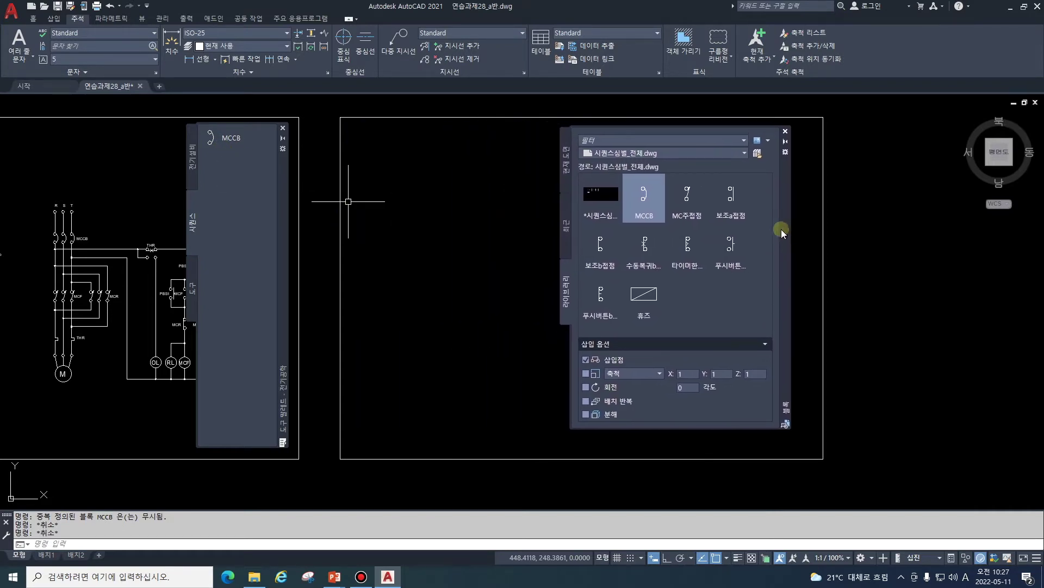
pyautogui.moveTo(283, 232); pyautogui.dragTo(458, 232)
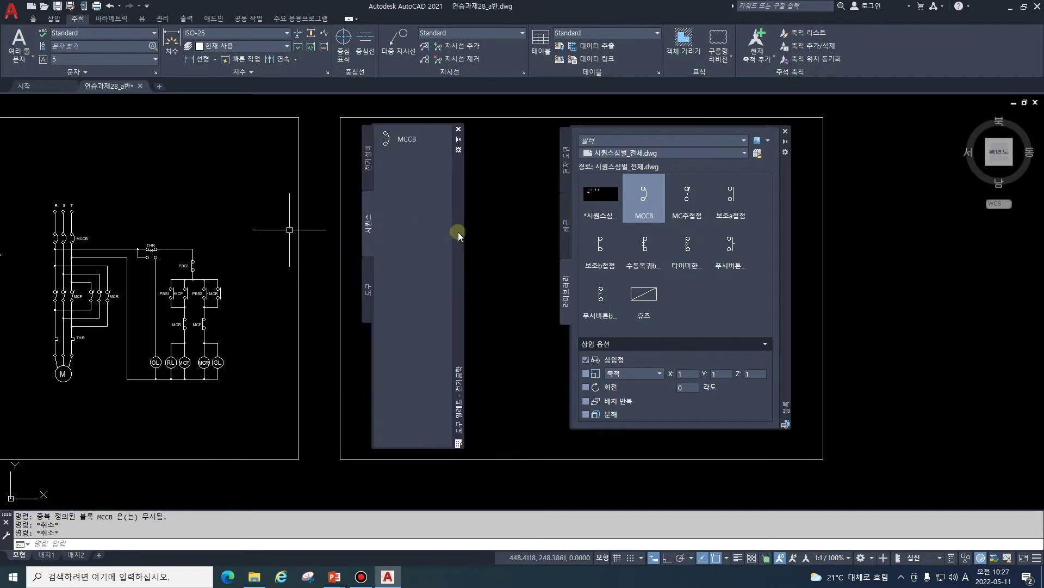
pyautogui.click(675, 196)
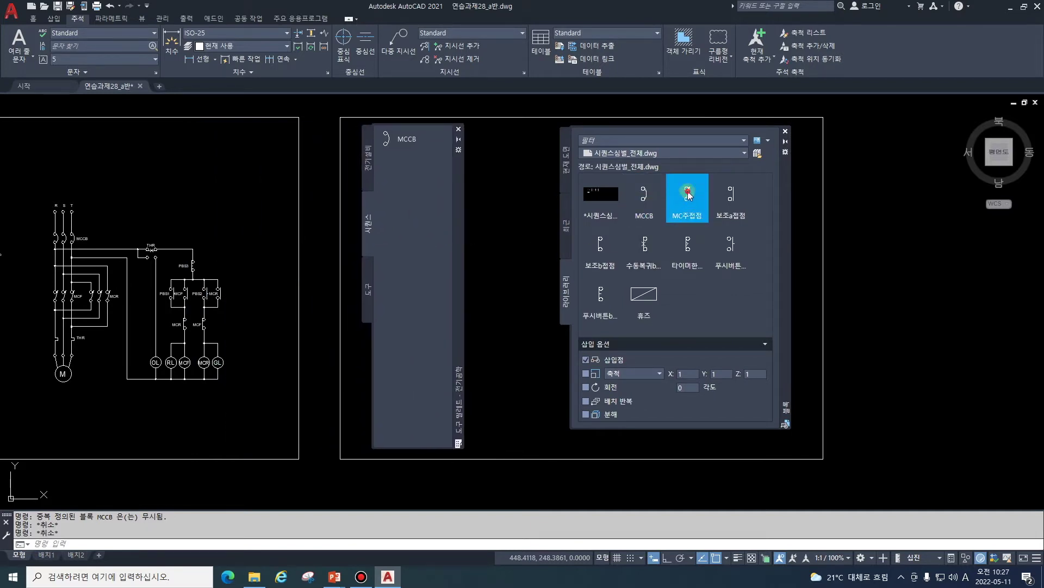
pyautogui.moveTo(688, 195); pyautogui.dragTo(410, 184)
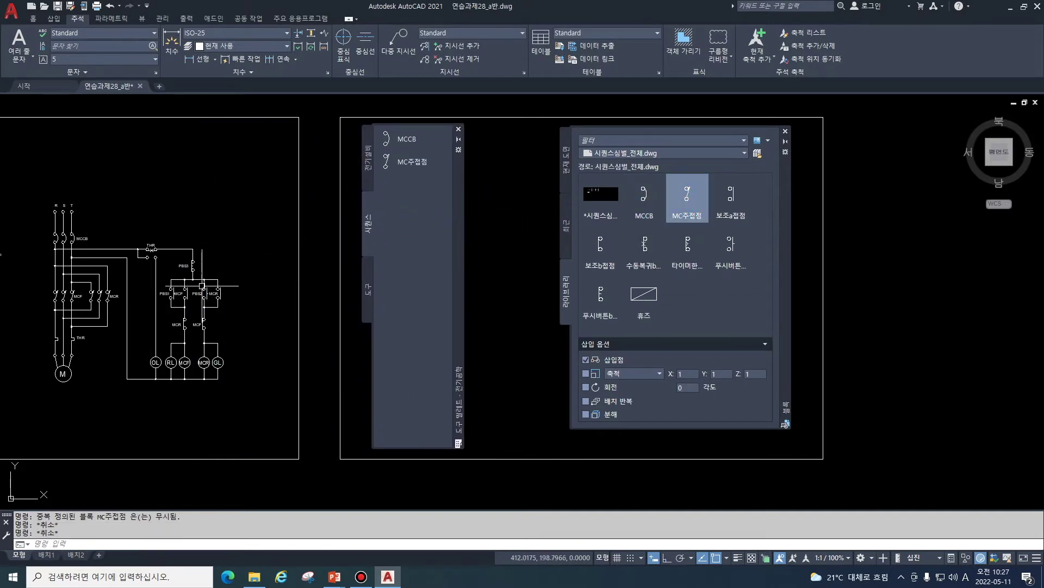
# Step: Copy the drawing's PBS3 contact into the palette as 푸시버튼b접점
pyautogui.click(131, 378)
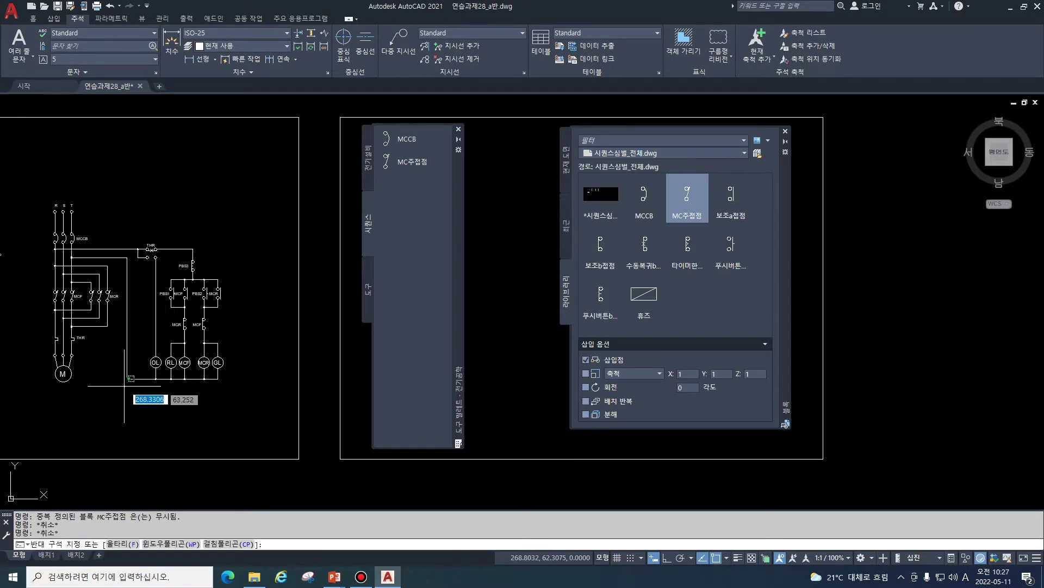
pyautogui.press('Escape')
pyautogui.scroll(2, 106, 377)
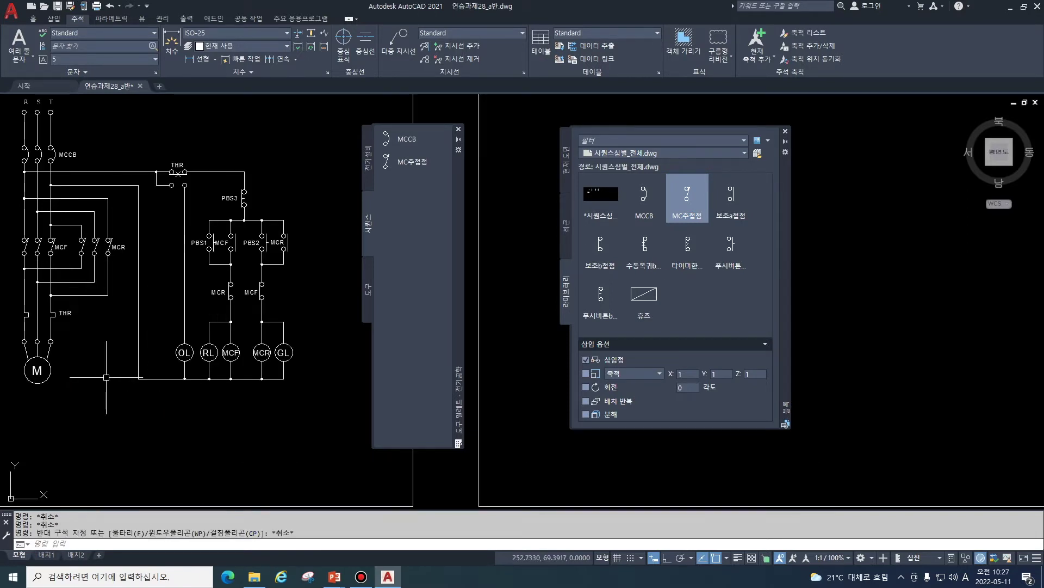
pyautogui.scroll(3, 146, 313)
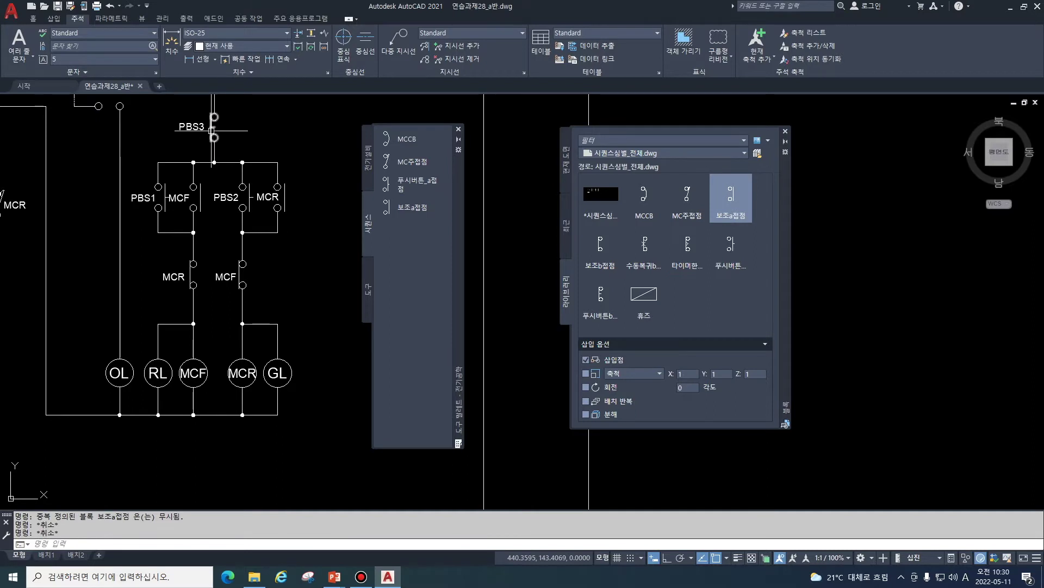
pyautogui.click(212, 131)
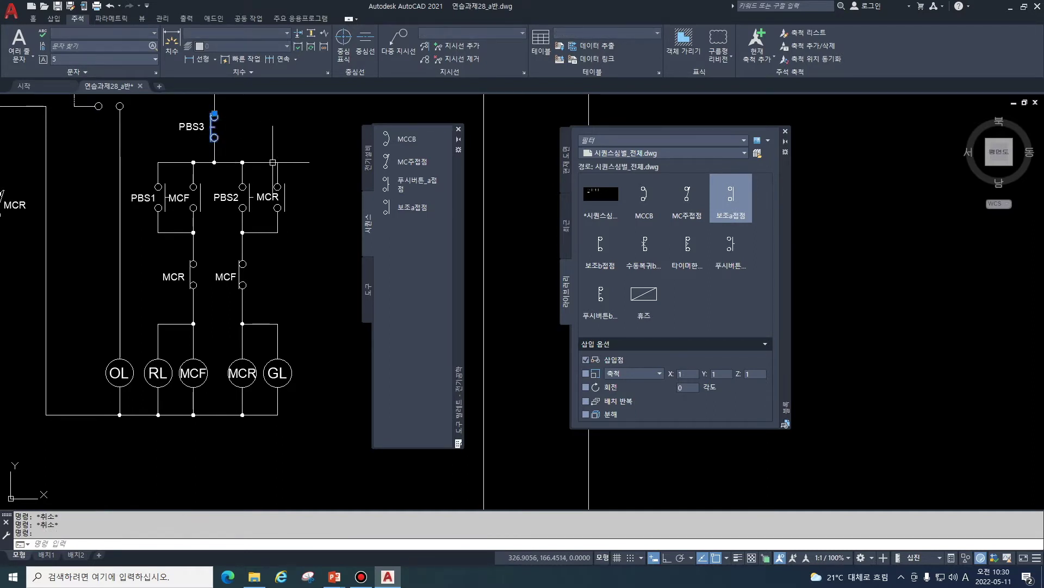
pyautogui.hotkey('ctrl', 'c')
pyautogui.hotkey('ctrl', 'v')
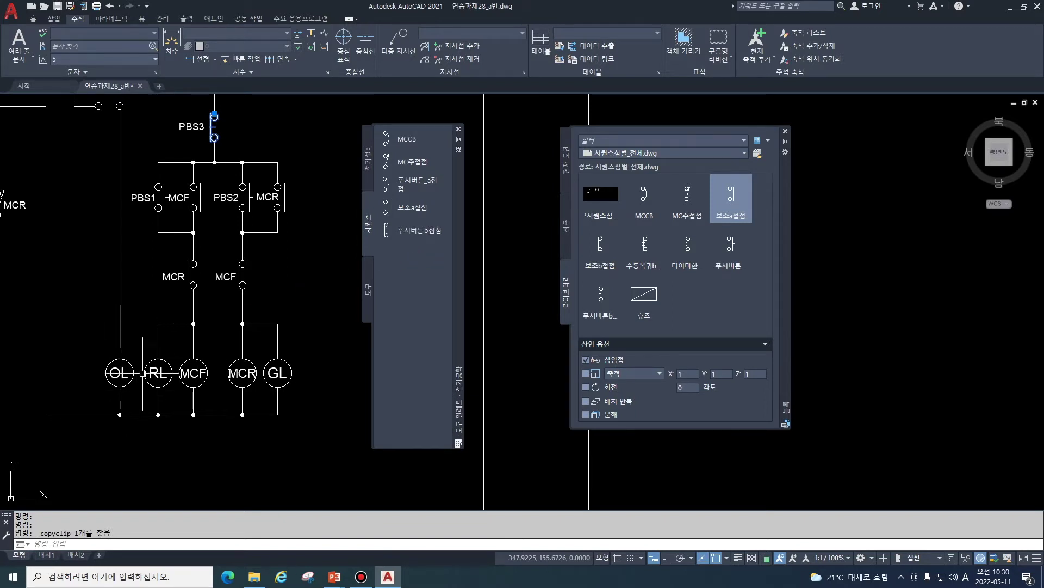
pyautogui.press('Escape')
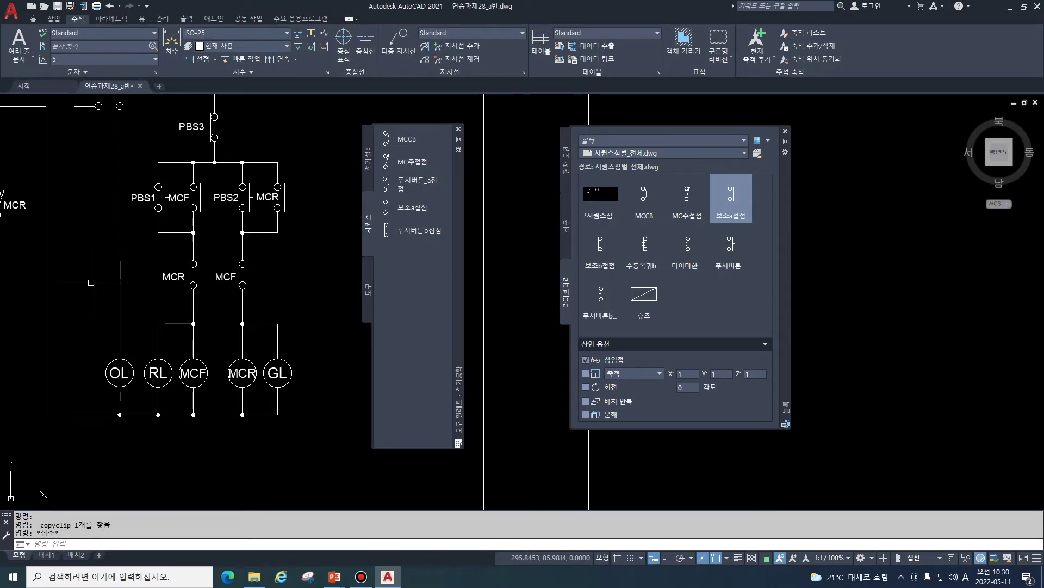
# Step: Define a block named 코일 from the OL circle and label, based on the circle
pyautogui.write('B')
pyautogui.press('Return')
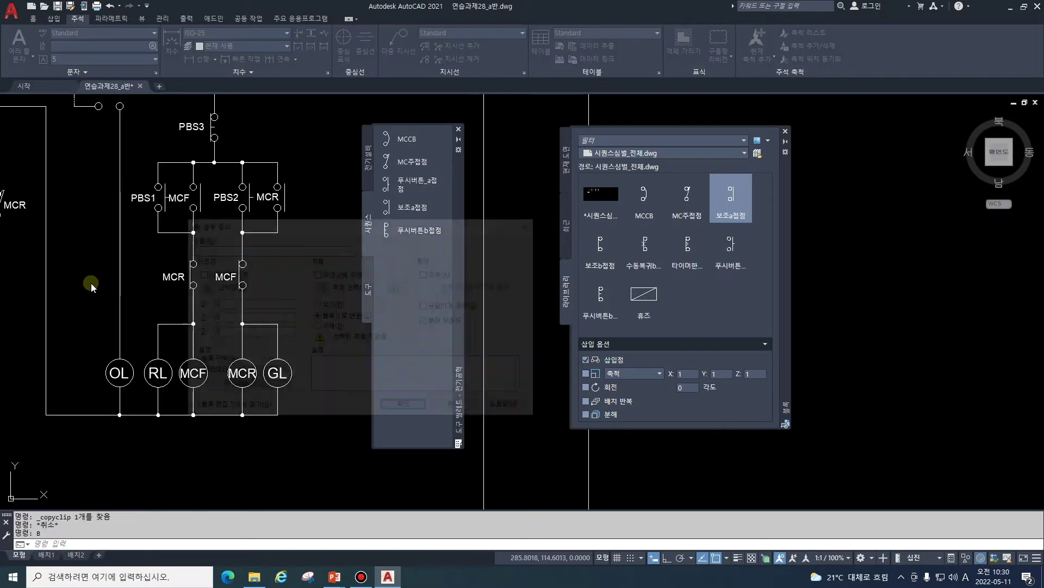
pyautogui.moveTo(318, 225); pyautogui.dragTo(523, 200)
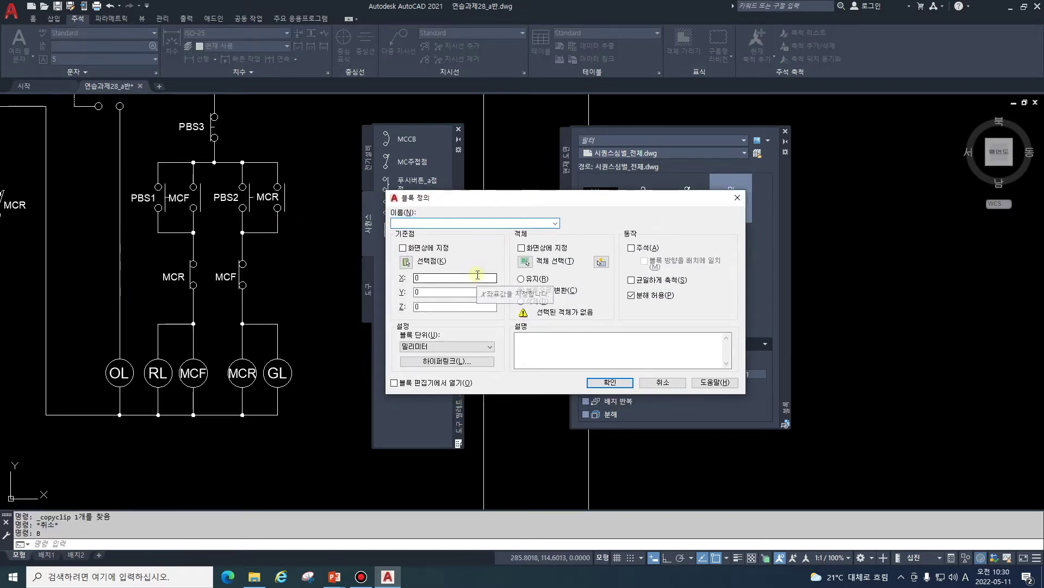
pyautogui.write('zhl')
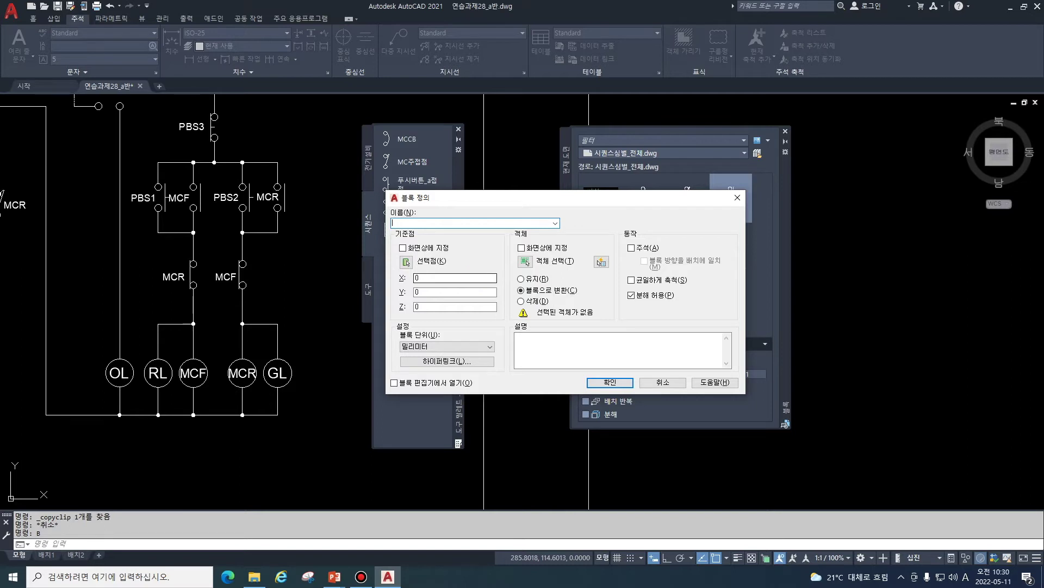
pyautogui.press('Hangul')
pyautogui.click(525, 261)
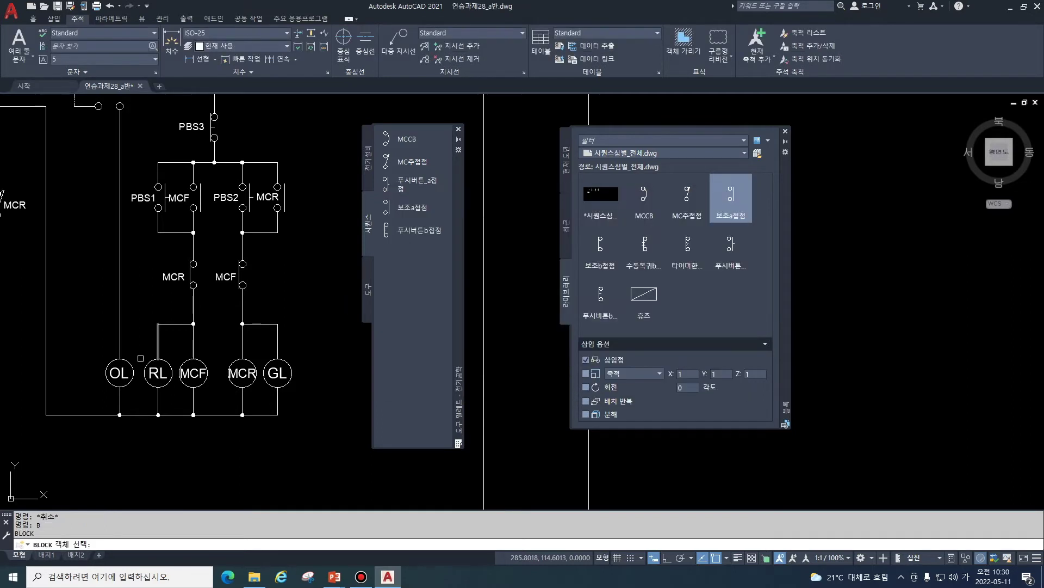
pyautogui.click(97, 356)
pyautogui.click(137, 393)
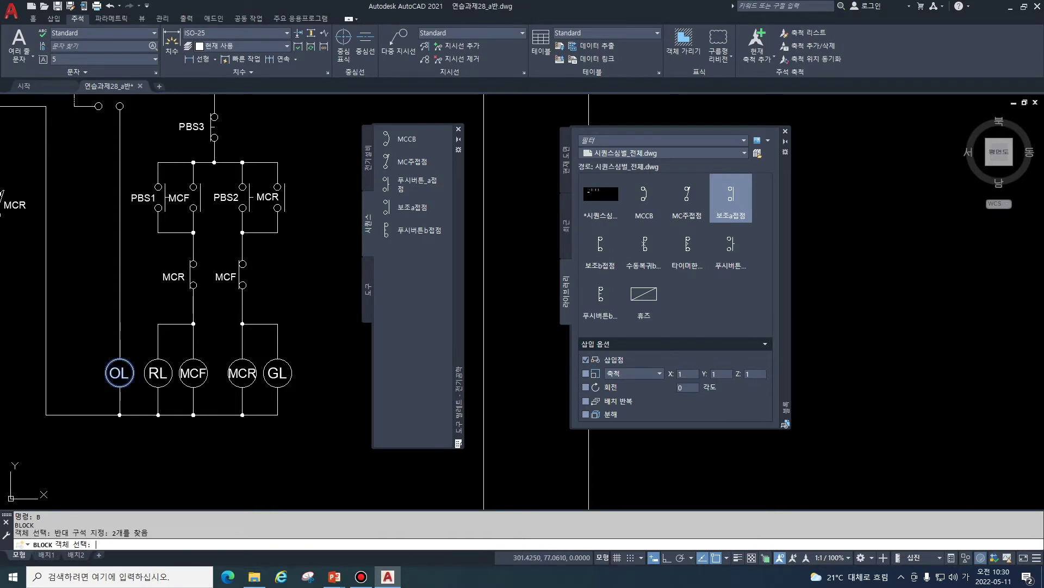
pyautogui.press('Return')
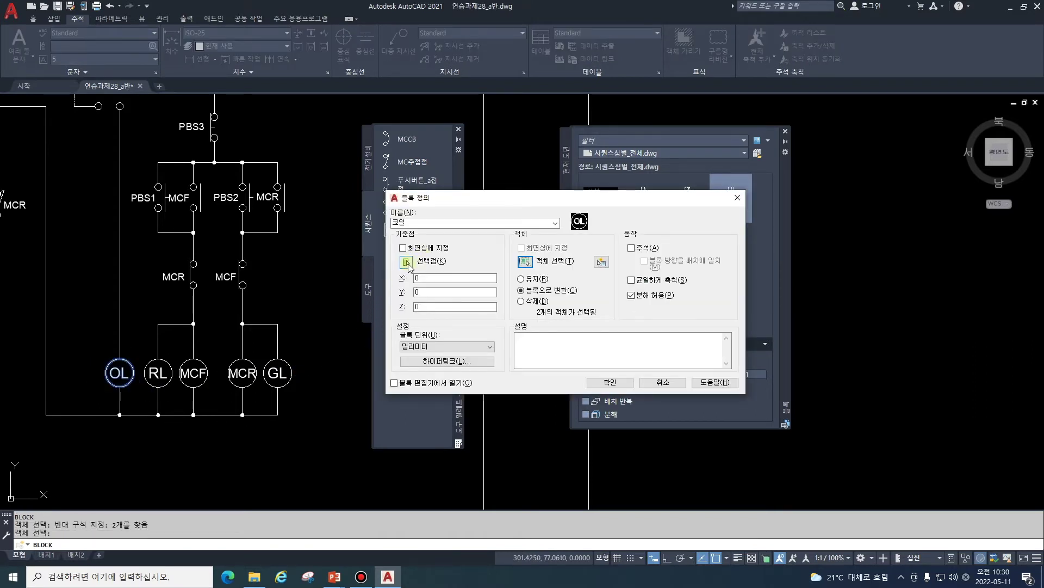
pyautogui.click(406, 262)
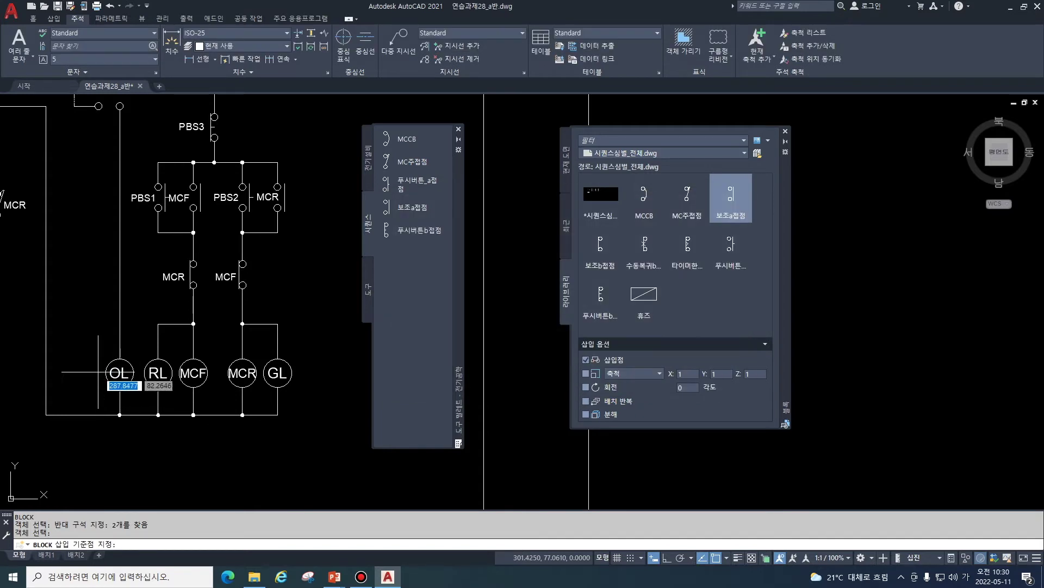
pyautogui.click(119, 358)
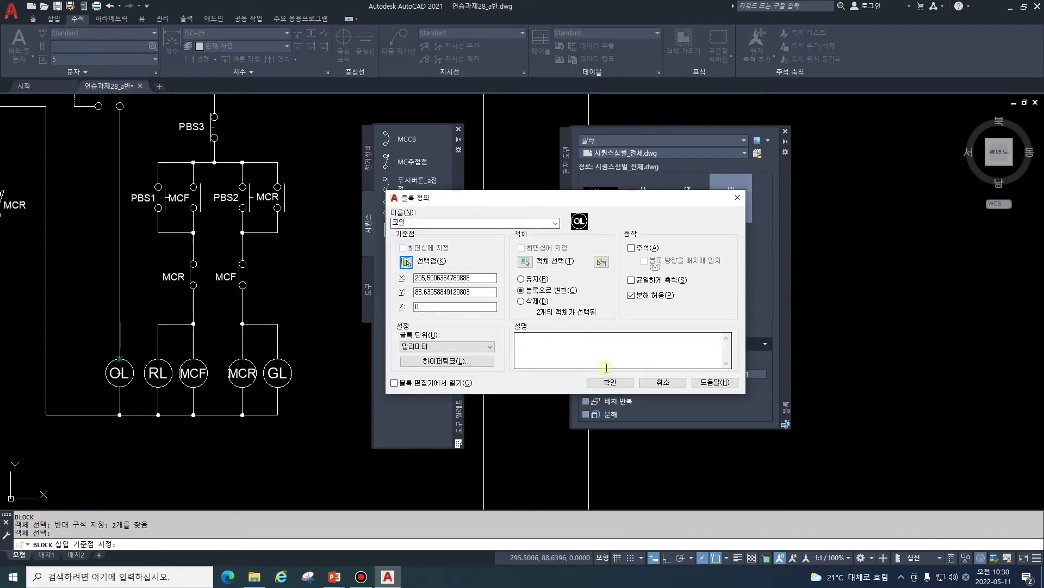
pyautogui.click(607, 381)
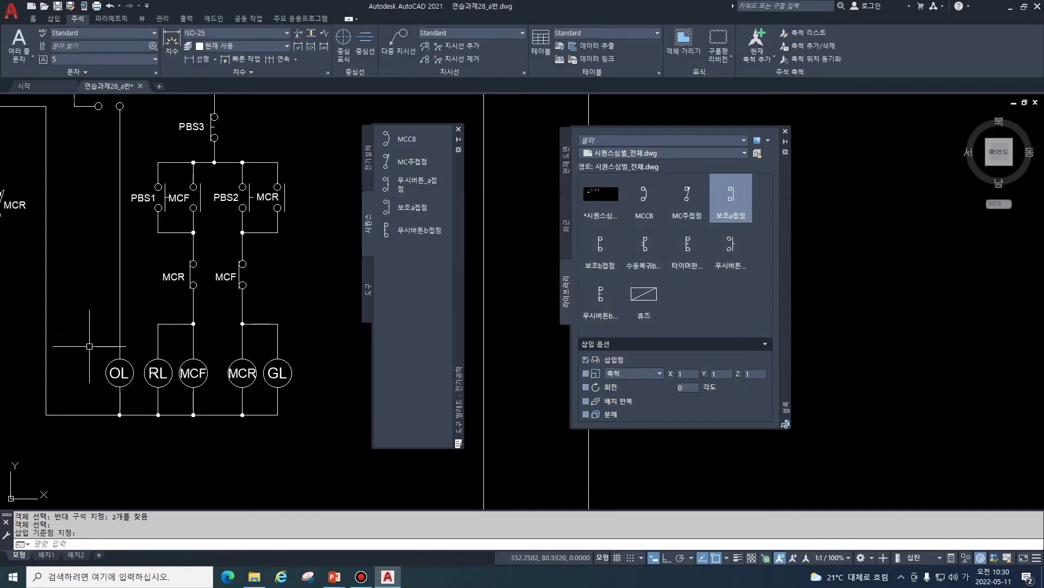
# Step: Save the drawing and drag the 코일 block into the 시퀀스 palette
pyautogui.click(121, 365)
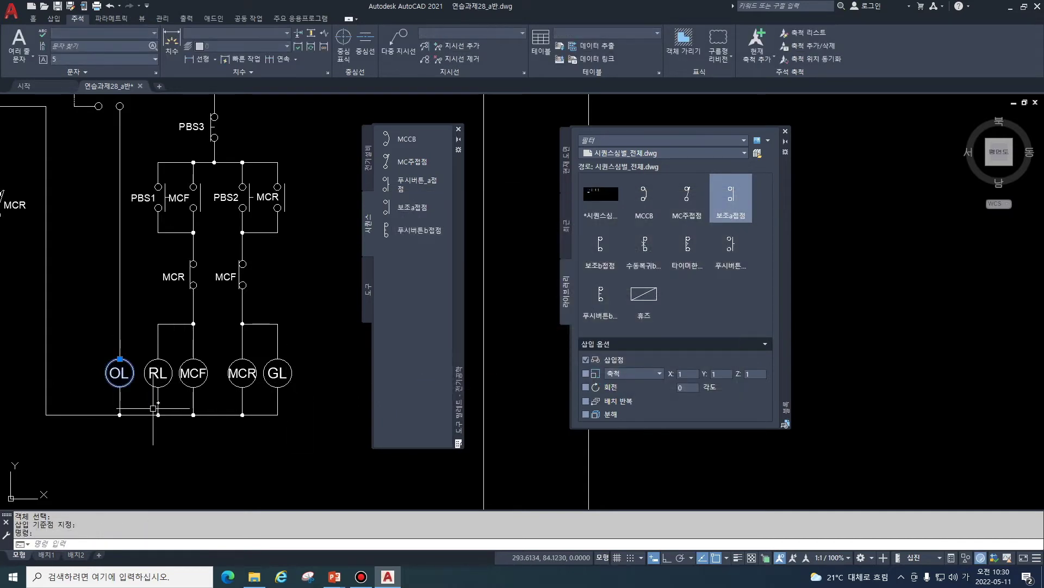
pyautogui.hotkey('ctrl', 'c')
pyautogui.press('Escape')
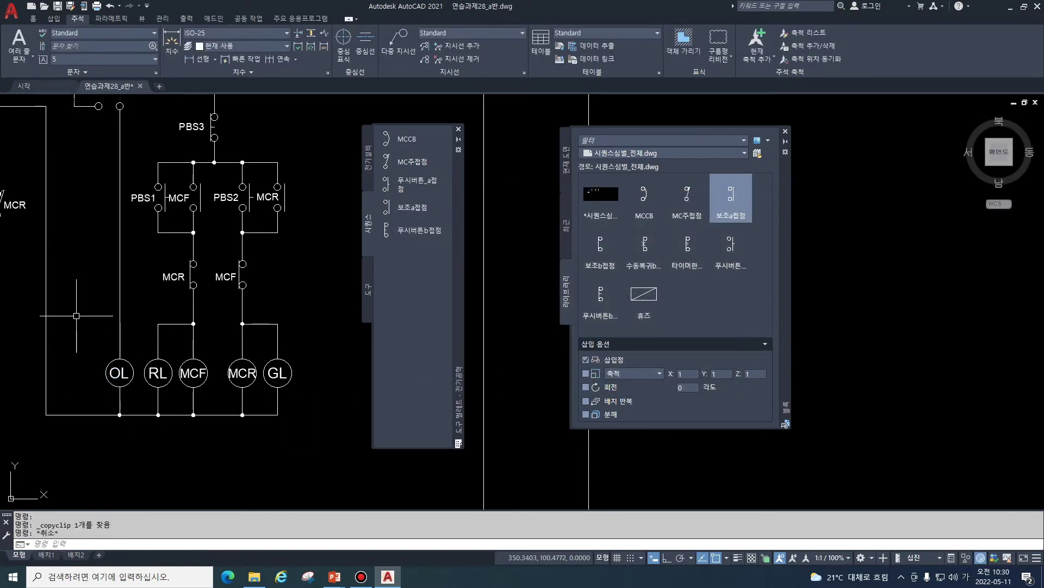
pyautogui.click(56, 6)
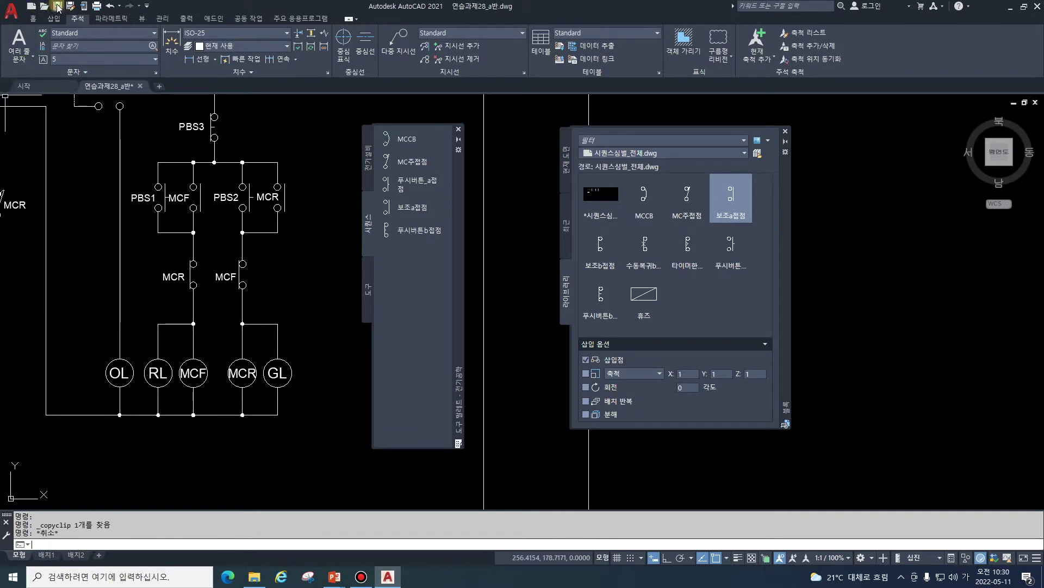
pyautogui.click(126, 374)
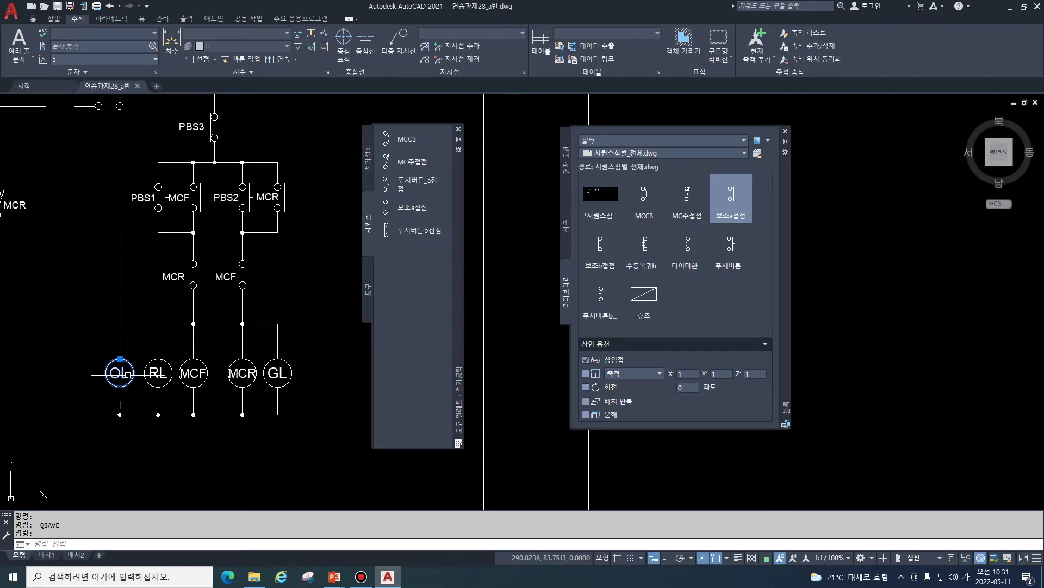
pyautogui.moveTo(128, 375); pyautogui.dragTo(402, 284)
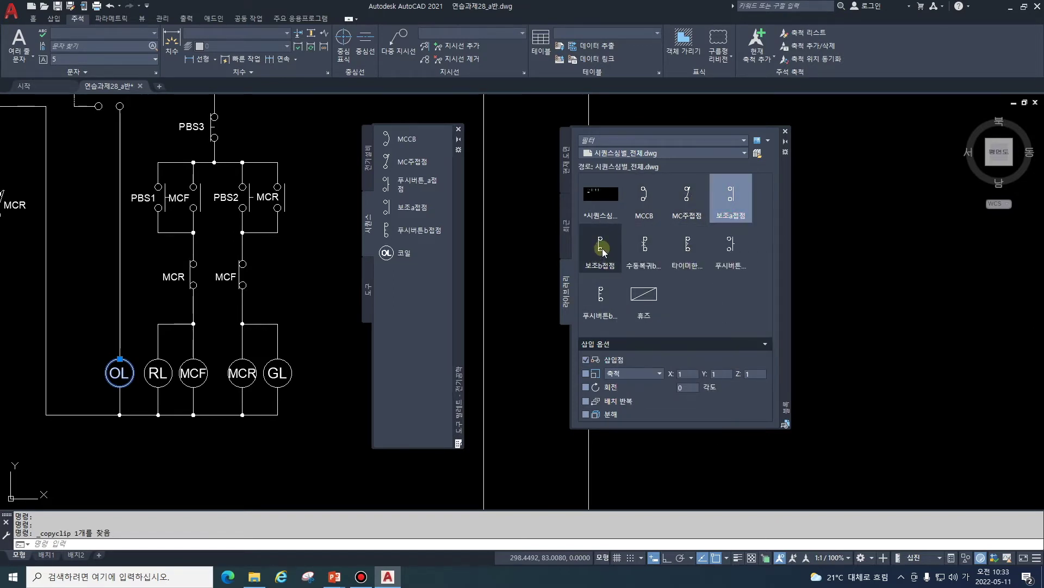
# Step: Add the 보조b접점, 수동복귀b접점, timer contact, 푸시버튼b접점 and 휴즈 blocks to the 시퀀스 palette
pyautogui.moveTo(603, 252); pyautogui.dragTo(426, 300)
pyautogui.click(648, 249)
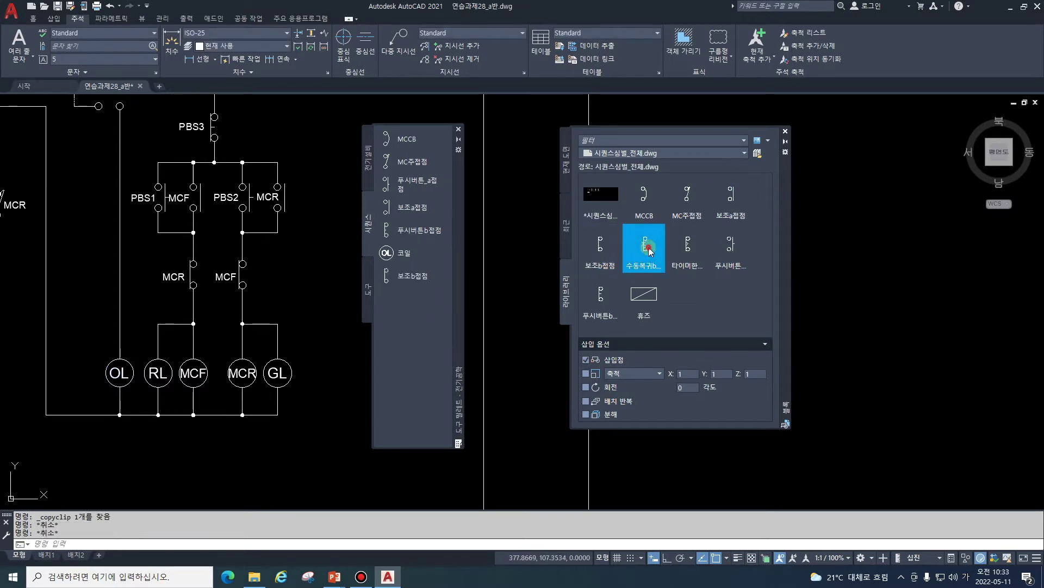
pyautogui.moveTo(649, 252); pyautogui.dragTo(436, 314)
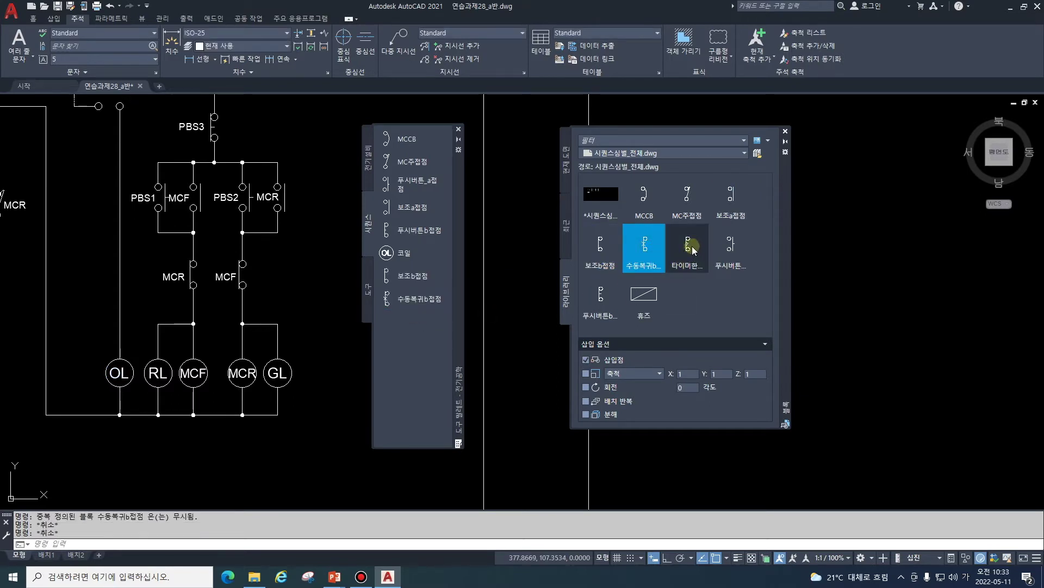
pyautogui.moveTo(687, 248); pyautogui.dragTo(430, 335)
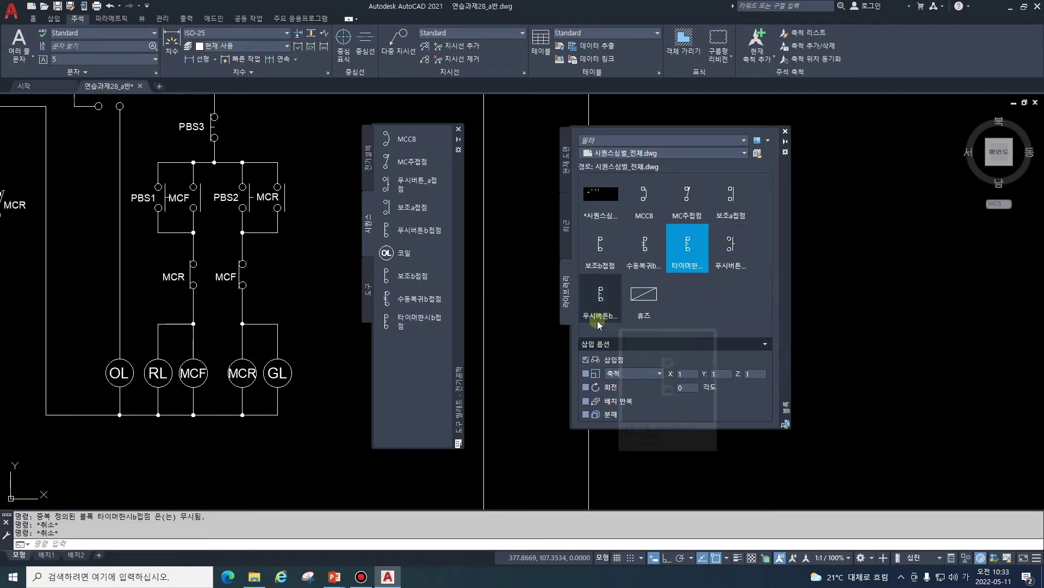
pyautogui.moveTo(601, 295); pyautogui.dragTo(457, 338)
pyautogui.moveTo(644, 294)
pyautogui.mouseDown()
pyautogui.moveTo(426, 380)
pyautogui.moveTo(426, 369)
pyautogui.mouseUp()
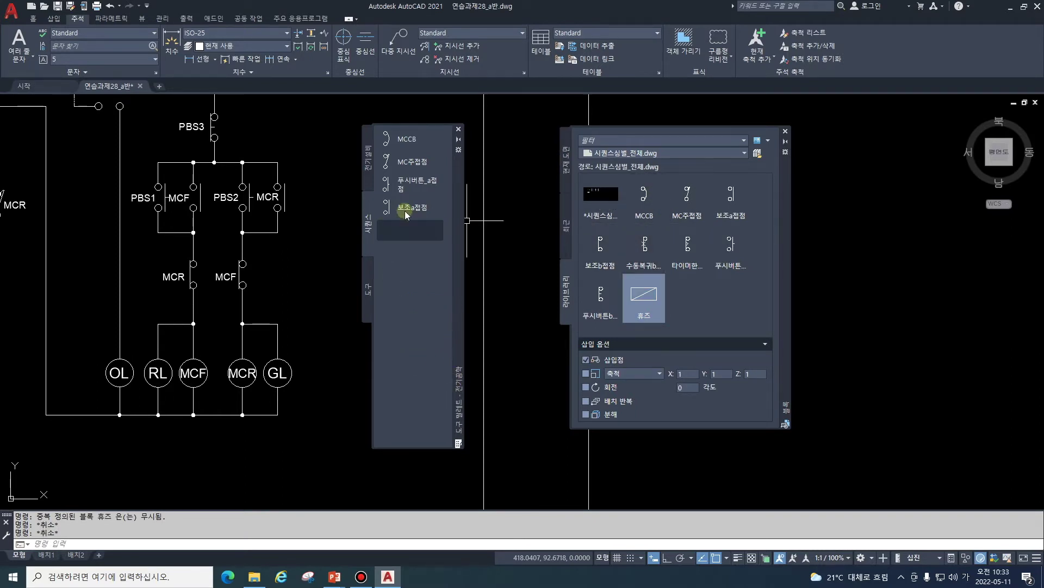
pyautogui.moveTo(414, 298)
pyautogui.mouseDown()
pyautogui.moveTo(400, 339)
pyautogui.moveTo(373, 226)
pyautogui.mouseUp()
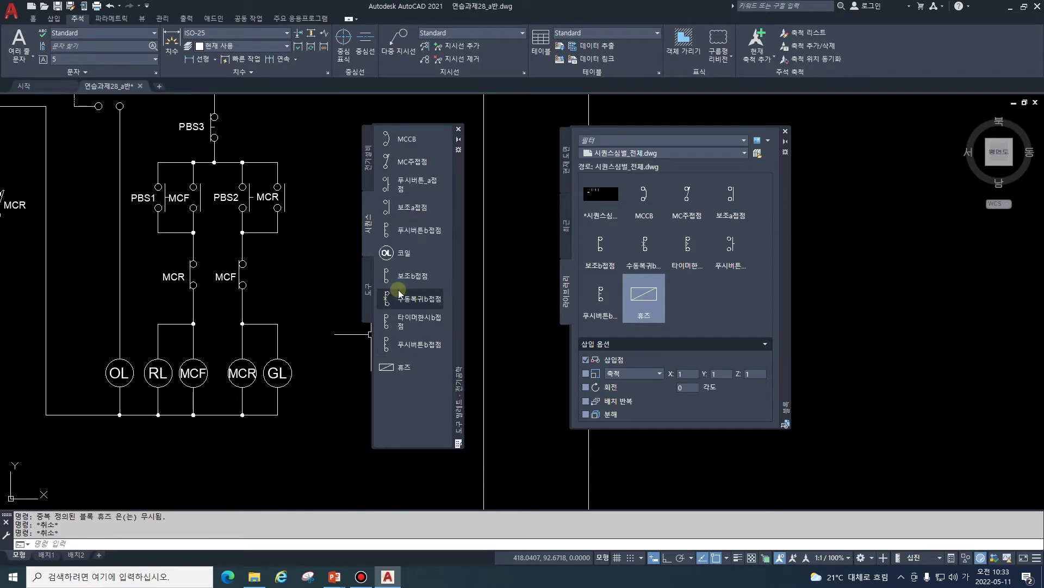
pyautogui.click(412, 185)
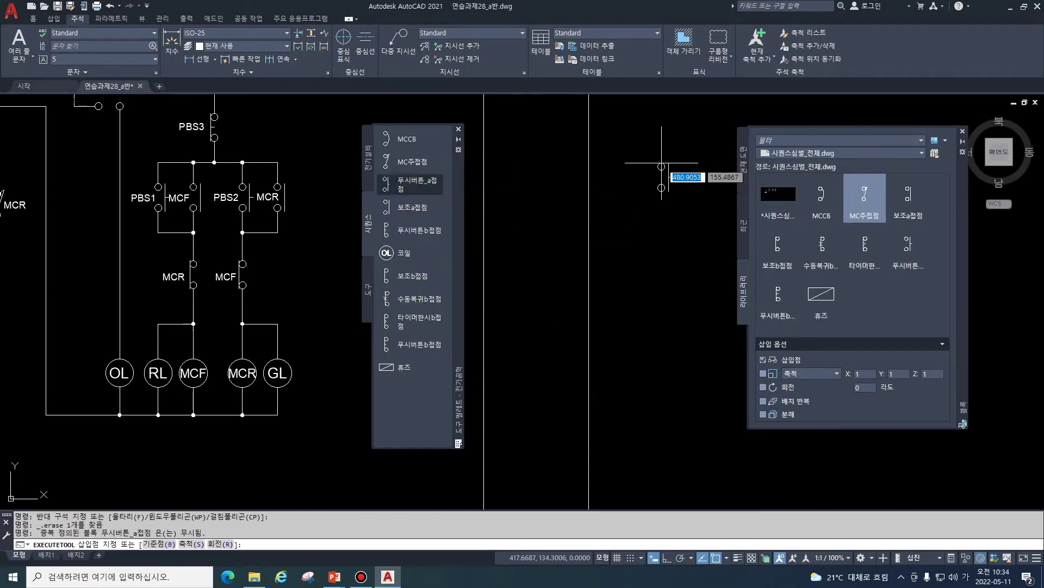
pyautogui.click(619, 158)
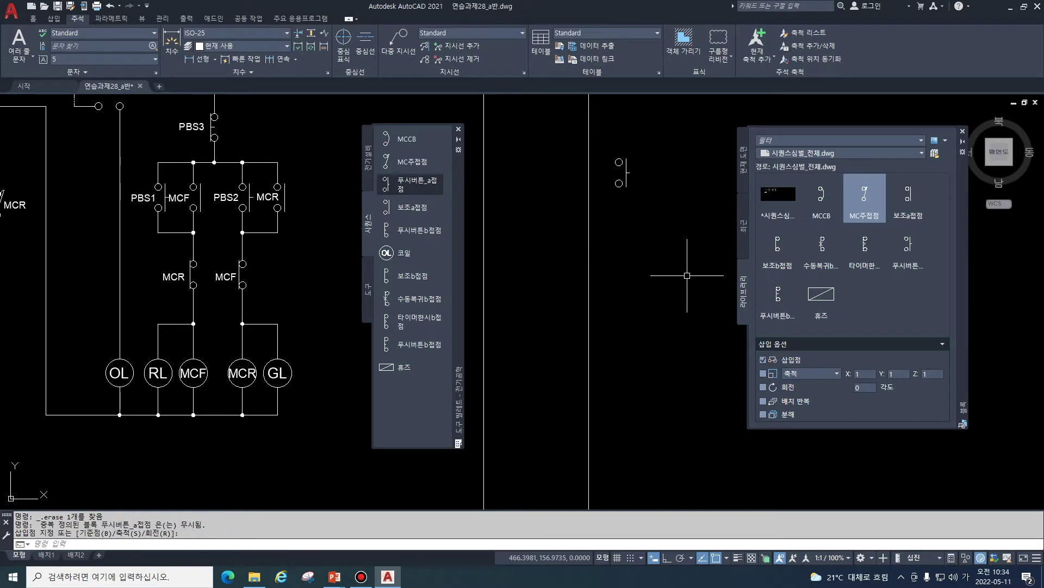
pyautogui.click(608, 142)
pyautogui.click(659, 218)
pyautogui.press('Delete')
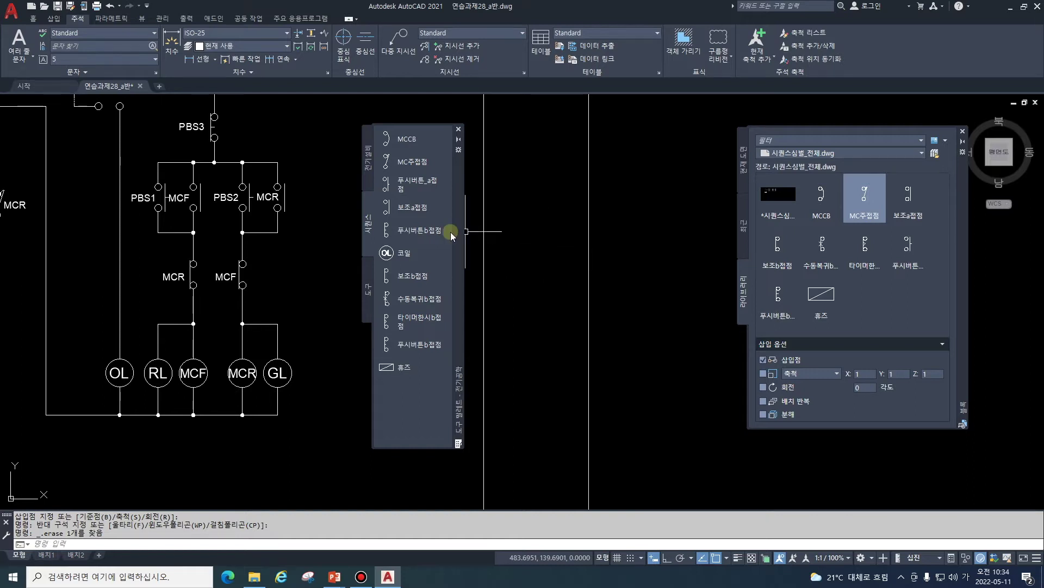
# Step: Shrink the palette image size and keep List View in View Options
pyautogui.rightClick(409, 214)
pyautogui.click(404, 399)
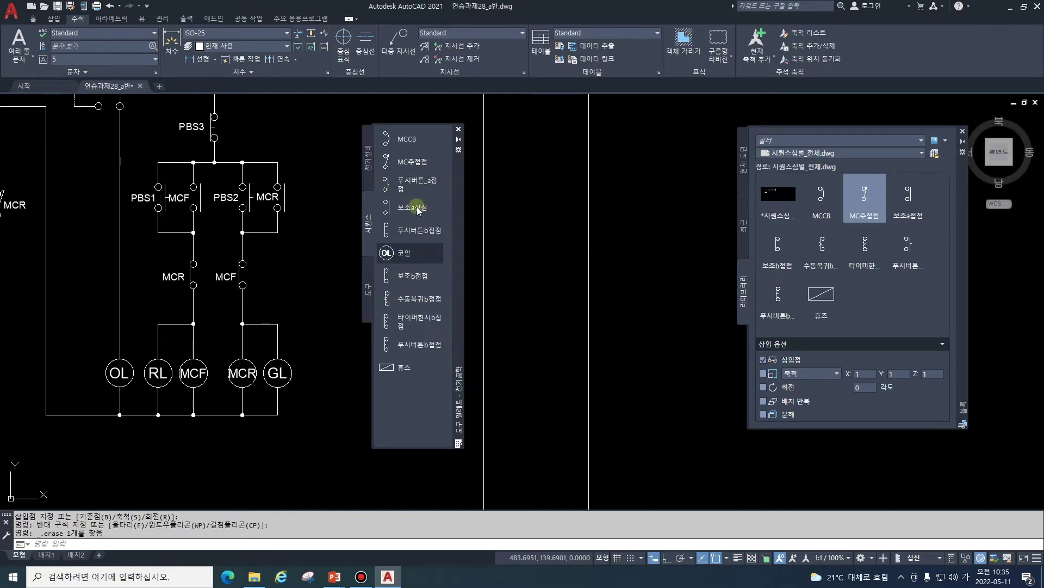
pyautogui.rightClick(401, 391)
pyautogui.click(436, 434)
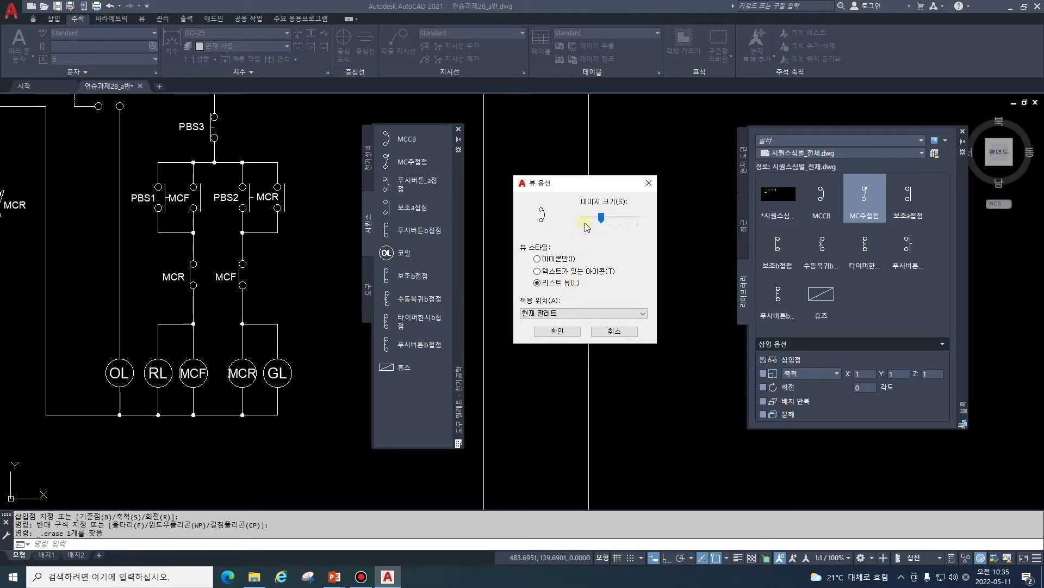
pyautogui.moveTo(596, 219)
pyautogui.mouseDown()
pyautogui.moveTo(620, 220)
pyautogui.moveTo(594, 222)
pyautogui.moveTo(603, 220)
pyautogui.mouseUp()
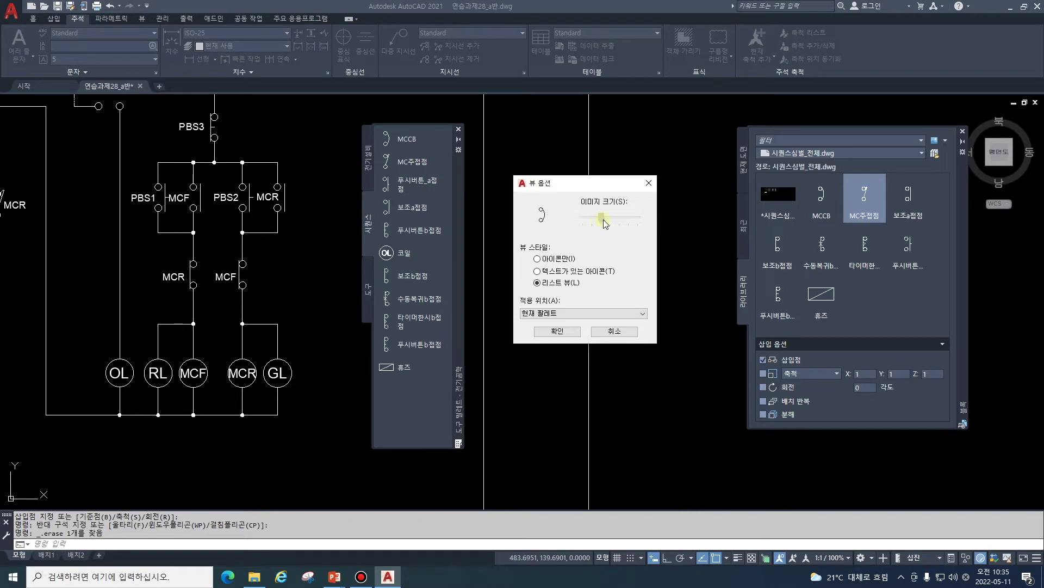
pyautogui.click(551, 259)
pyautogui.click(556, 283)
pyautogui.click(557, 331)
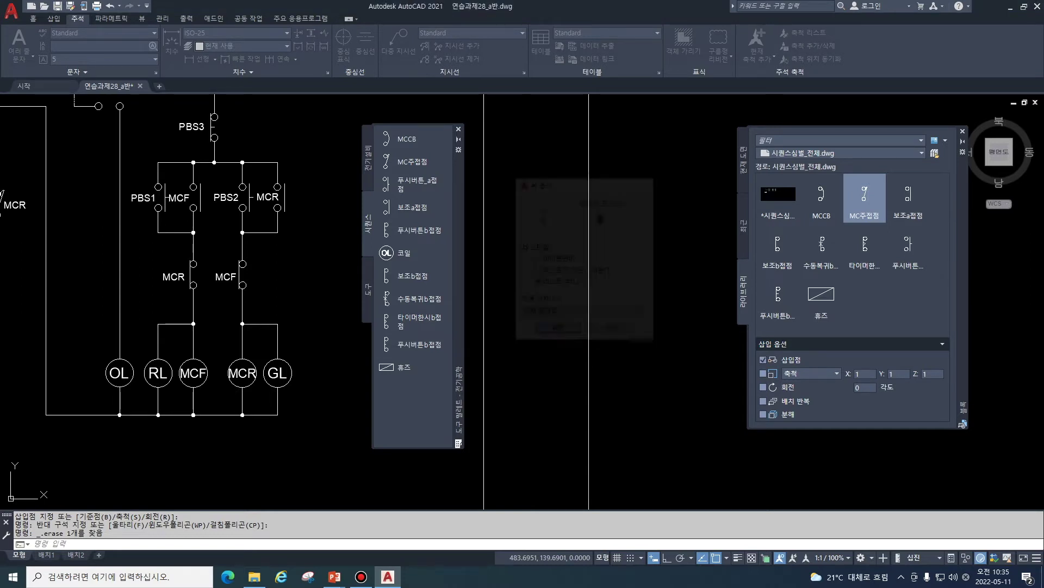
# Step: Try an icon-only palette view with even smaller images
pyautogui.rightClick(421, 384)
pyautogui.click(413, 430)
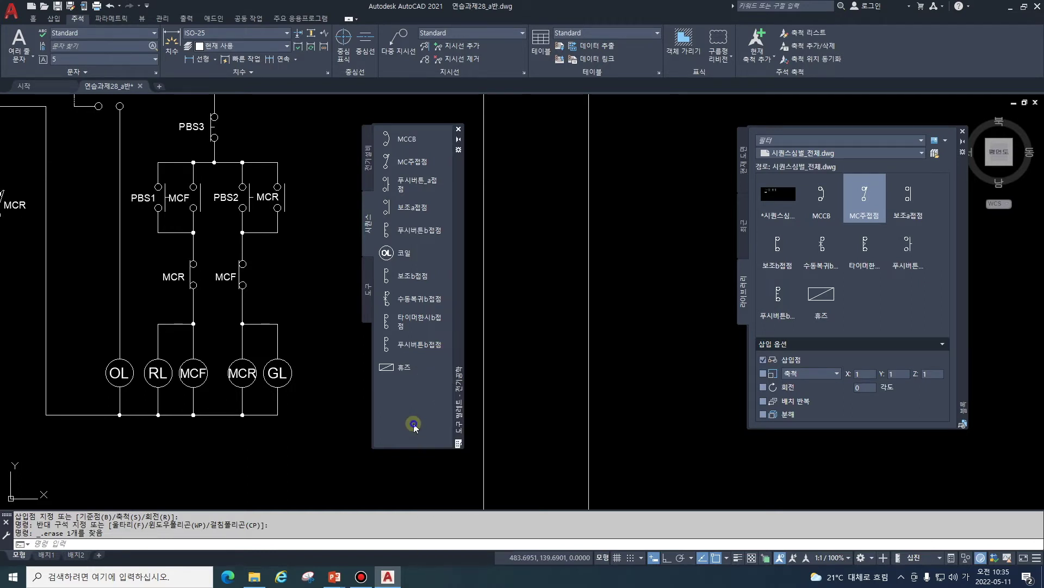
pyautogui.rightClick(415, 422)
pyautogui.click(456, 296)
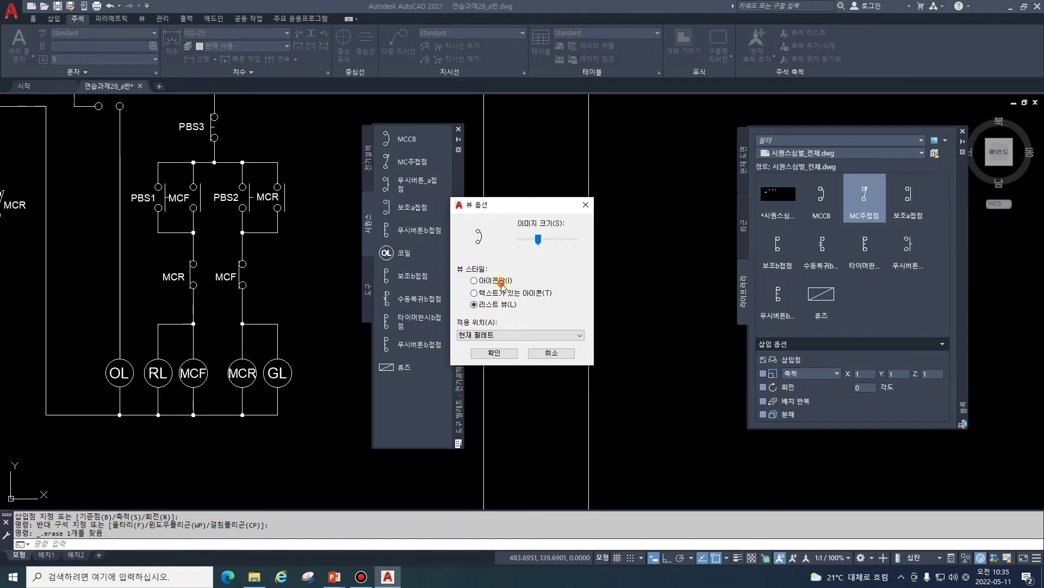
pyautogui.click(502, 283)
pyautogui.moveTo(538, 240); pyautogui.dragTo(529, 240)
pyautogui.click(506, 357)
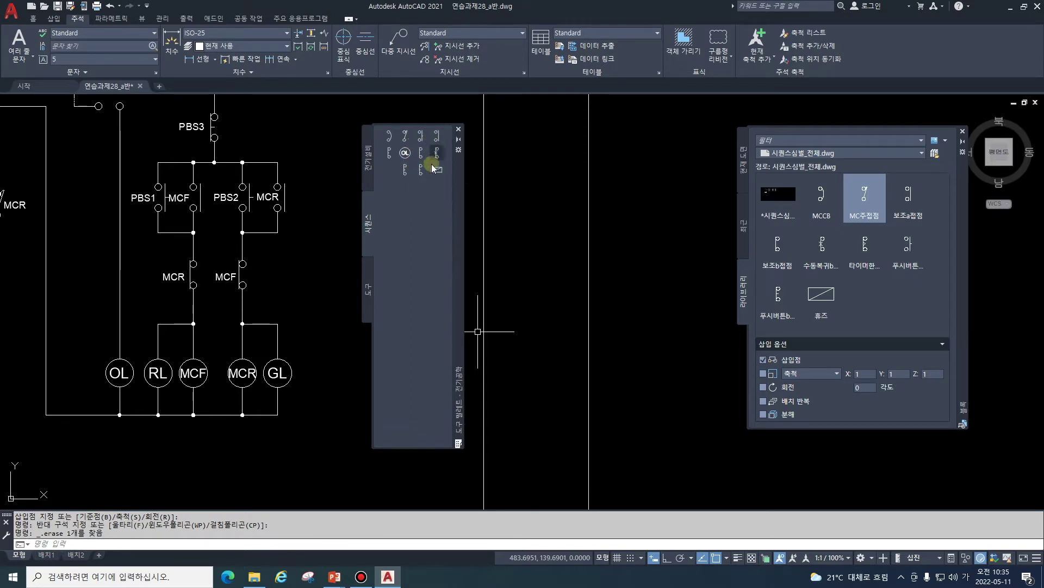
# Step: Switch the palette back to List View so symbol names show
pyautogui.rightClick(409, 203)
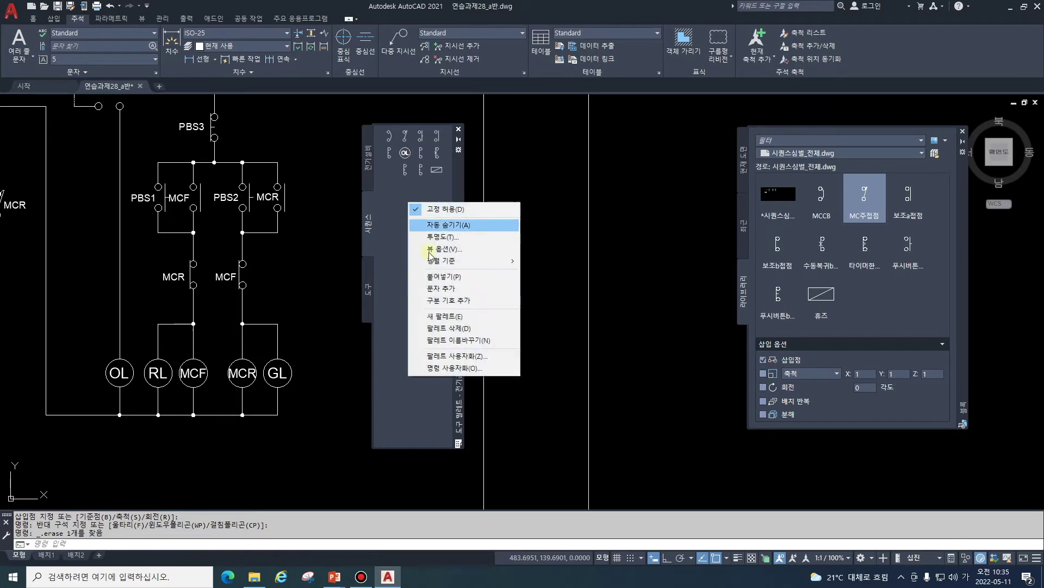
pyautogui.click(450, 252)
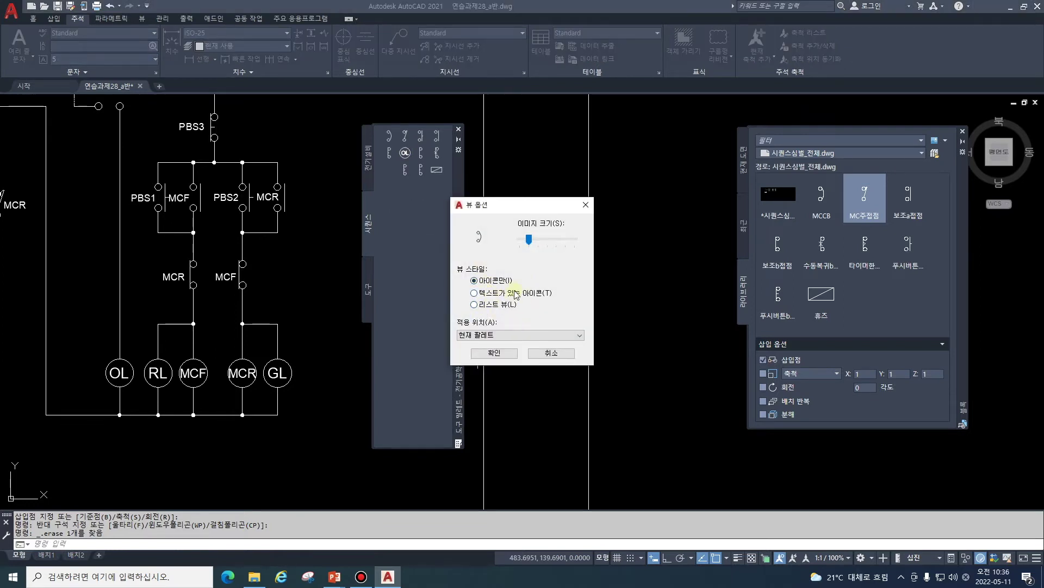
pyautogui.click(486, 304)
pyautogui.click(502, 354)
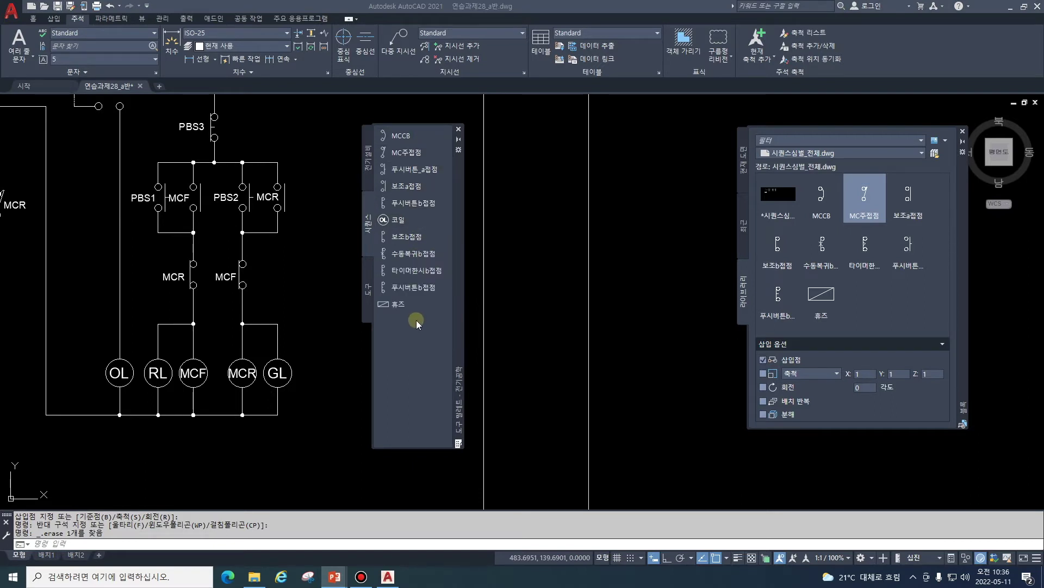
# Step: Switch to the empty 도구 palette tab and bring up Customize Commands from its menu
pyautogui.click(370, 292)
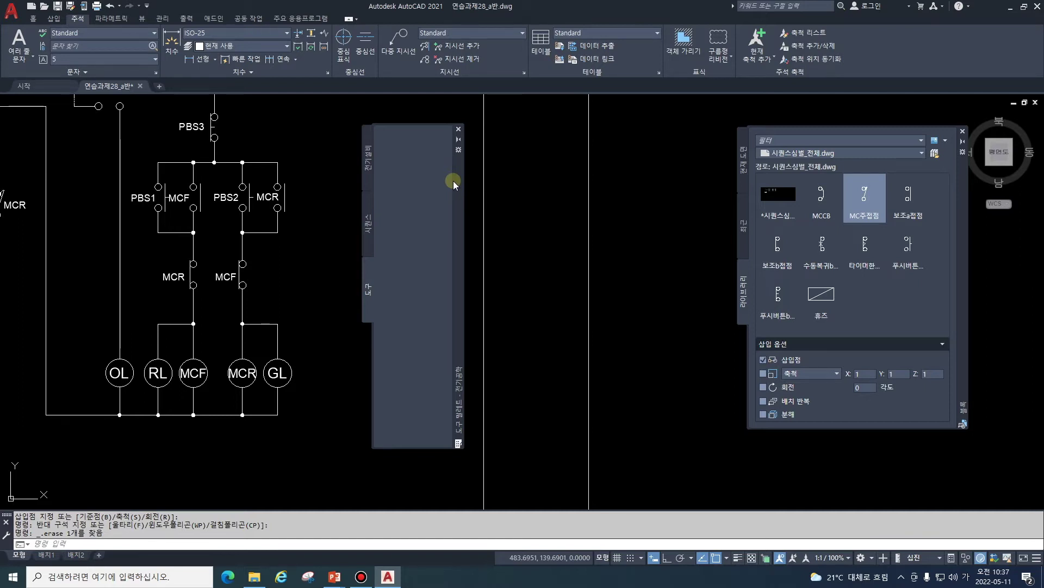
pyautogui.rightClick(457, 172)
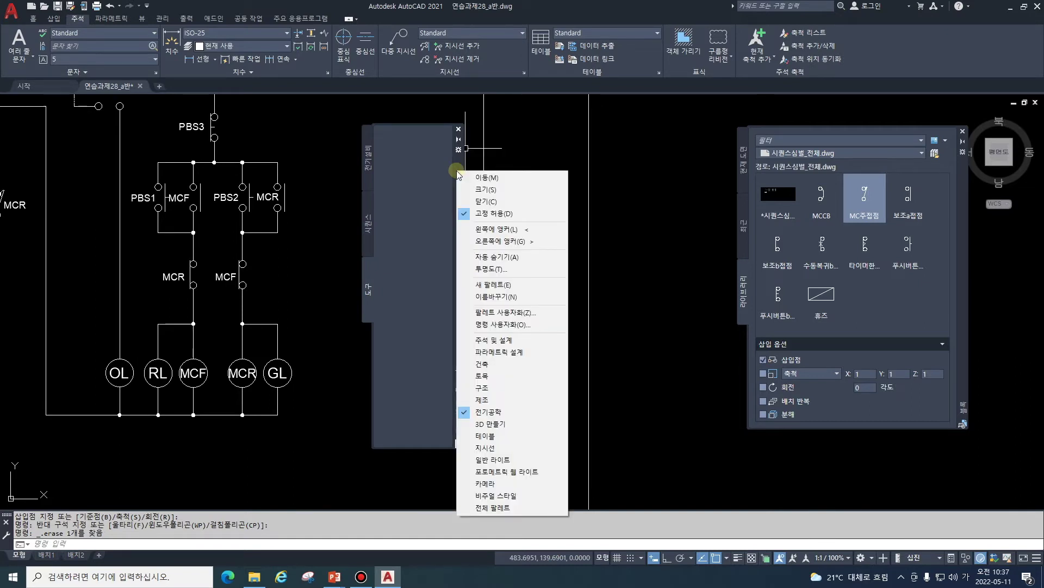
pyautogui.click(440, 163)
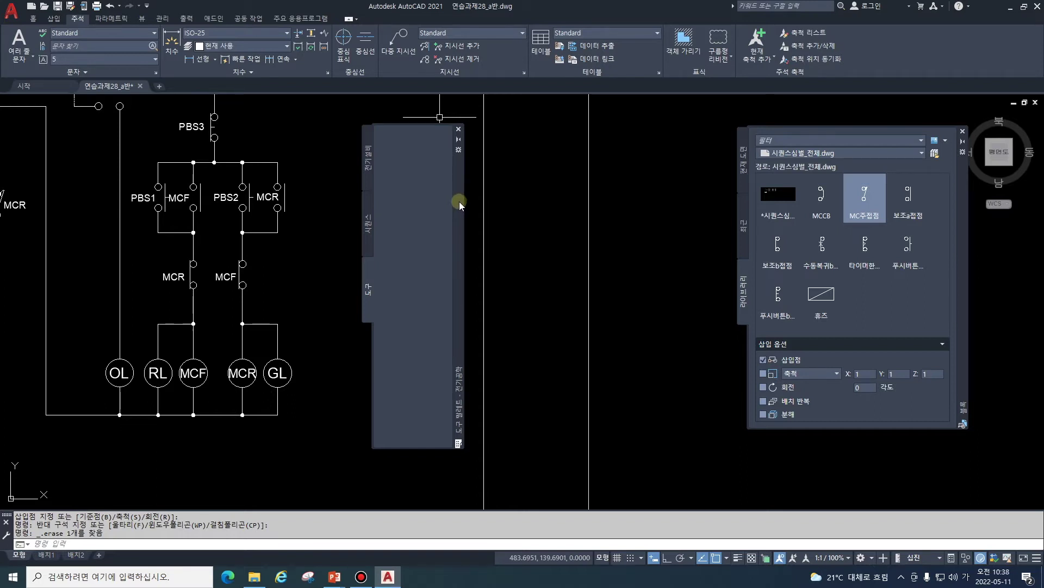
pyautogui.rightClick(460, 201)
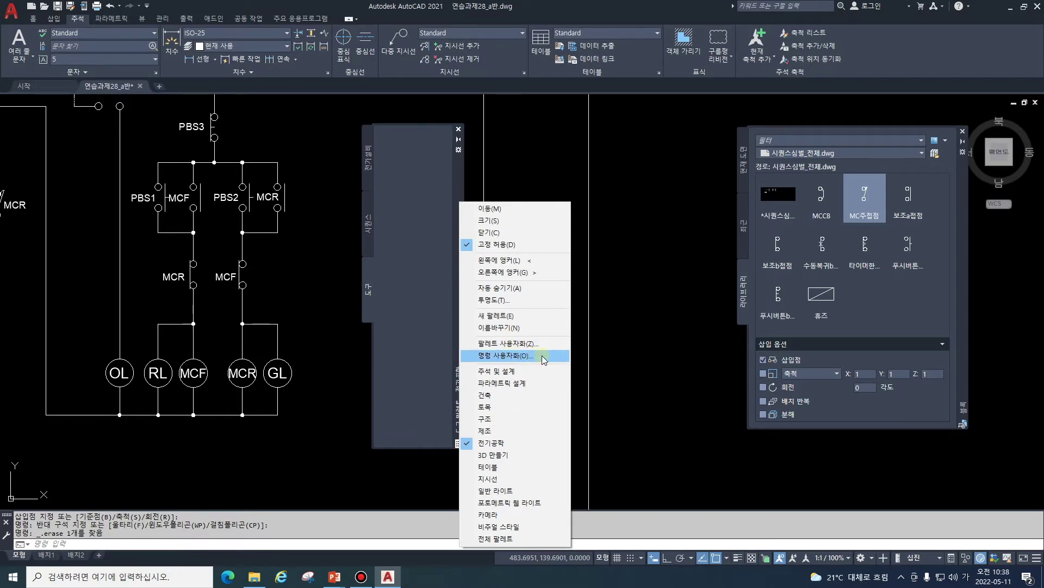
pyautogui.click(542, 355)
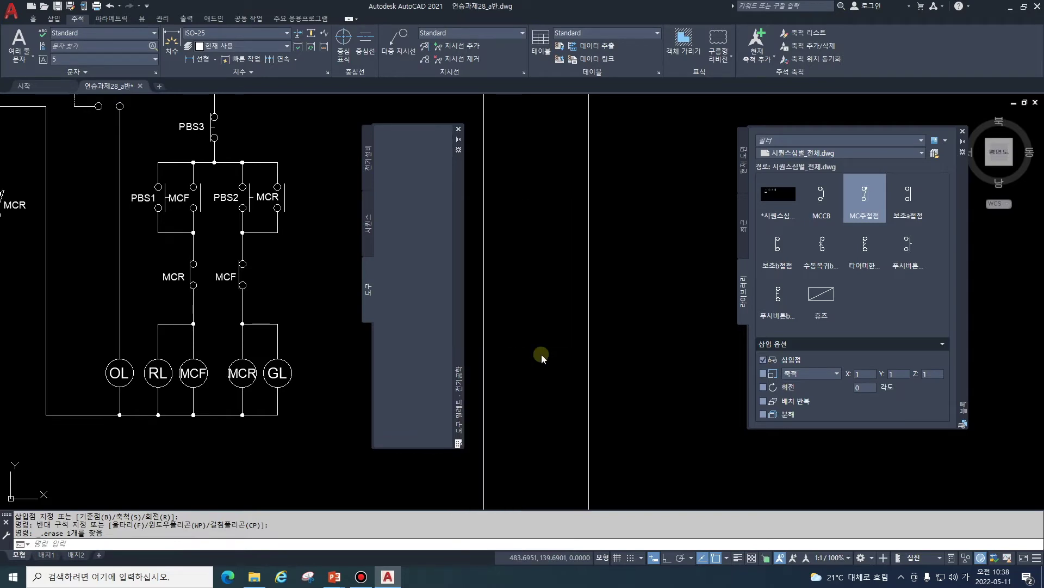
# Step: Search 문 in the CUI command list and put 단일 행 문자 on the 도구 palette
pyautogui.moveTo(451, 92); pyautogui.dragTo(614, 89)
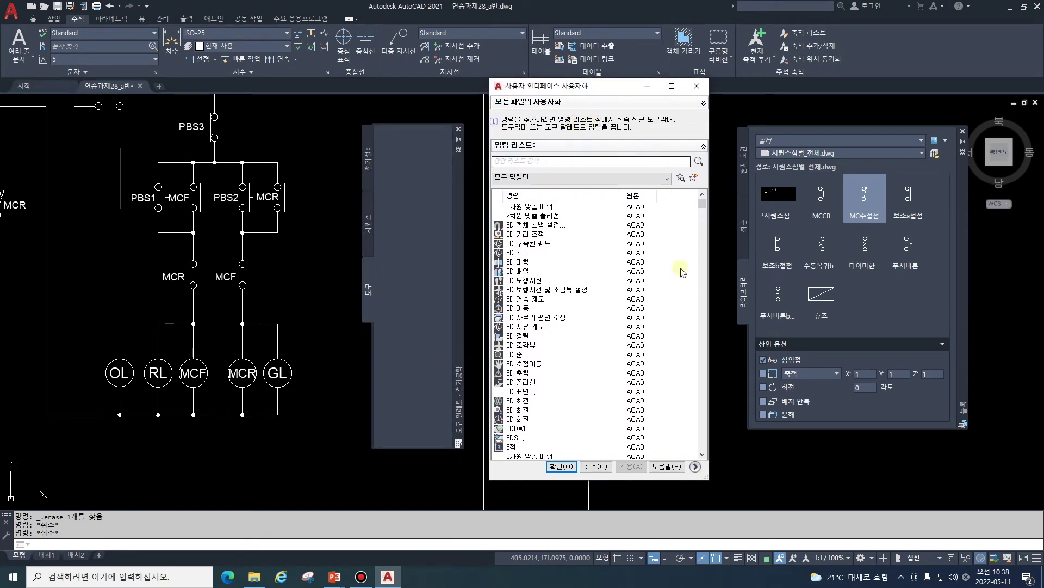
pyautogui.moveTo(702, 203)
pyautogui.mouseDown()
pyautogui.moveTo(695, 265)
pyautogui.moveTo(711, 342)
pyautogui.moveTo(708, 438)
pyautogui.mouseUp()
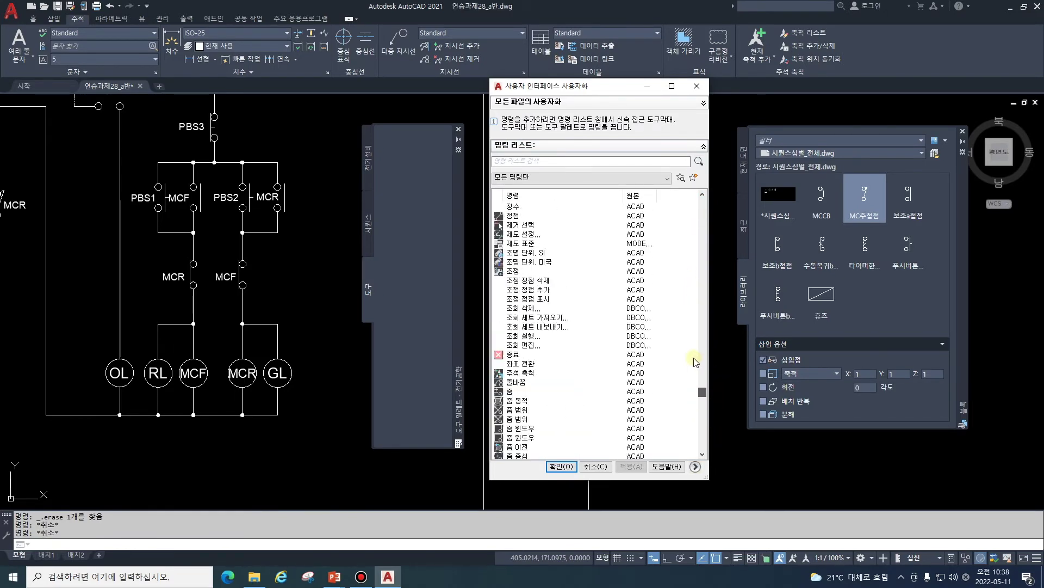
pyautogui.moveTo(708, 439); pyautogui.dragTo(701, 204)
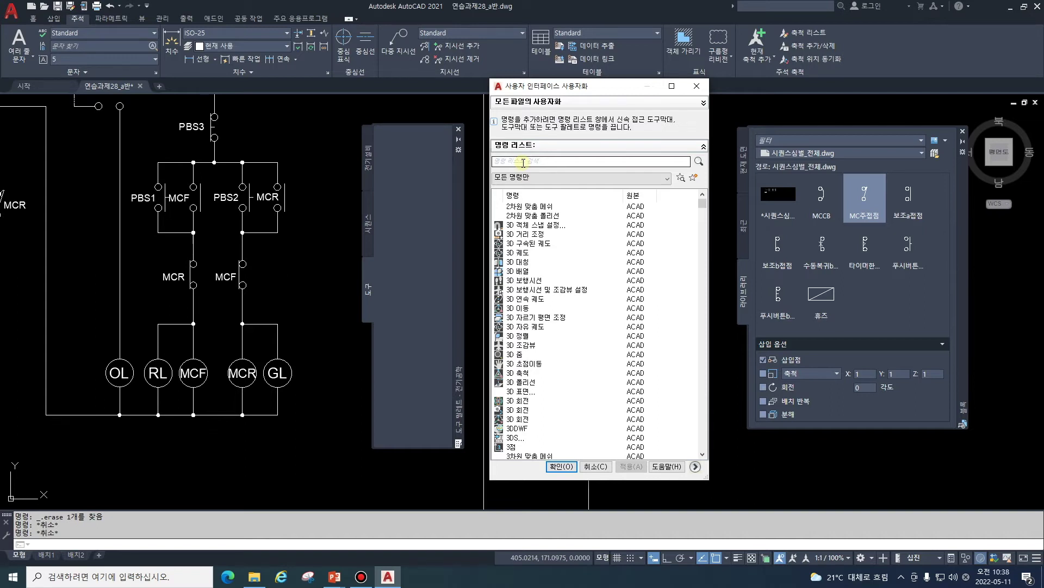
pyautogui.click(524, 162)
pyautogui.write('문')
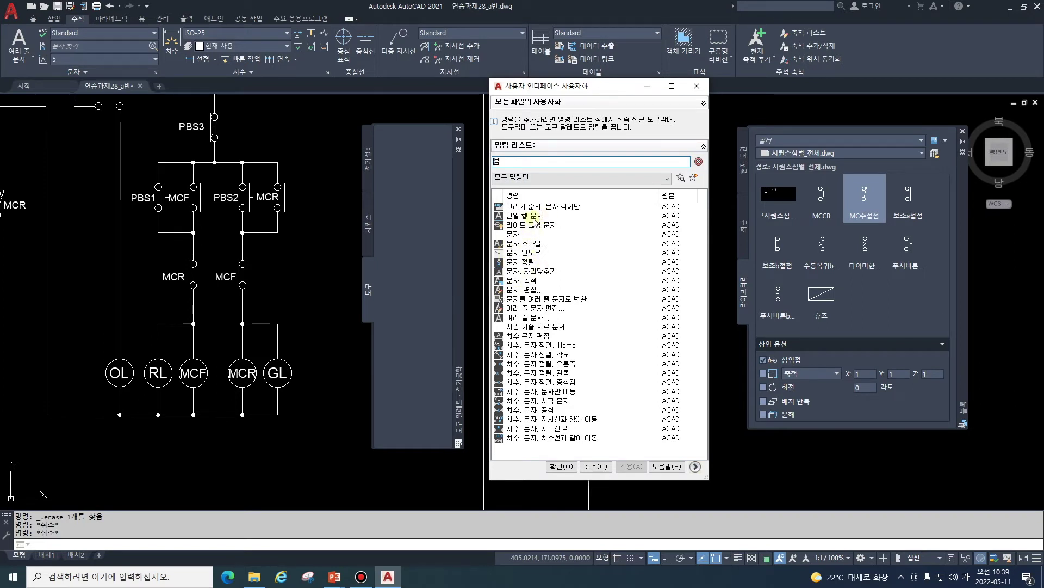
pyautogui.click(534, 218)
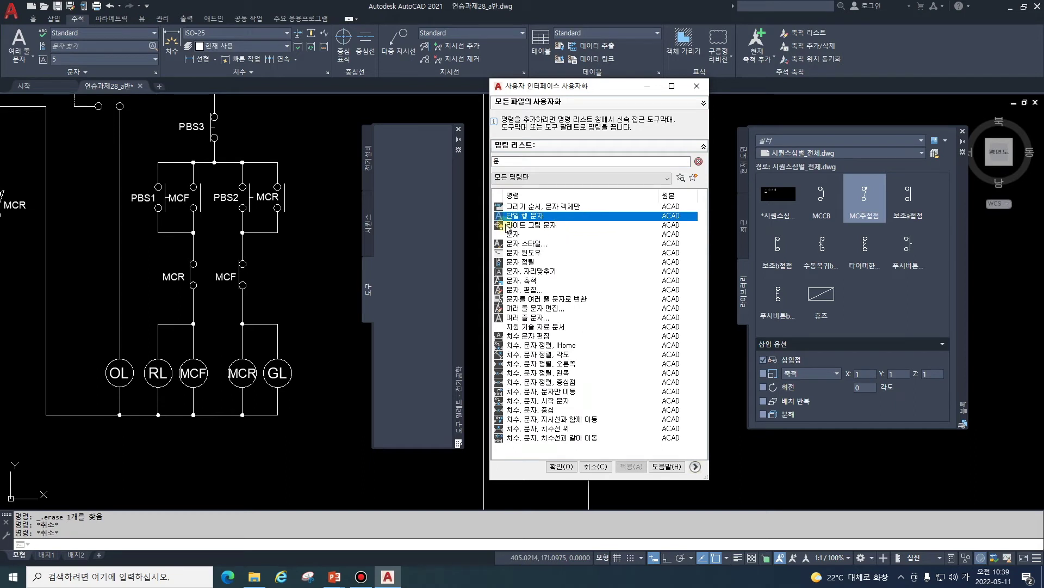
pyautogui.moveTo(500, 220); pyautogui.dragTo(519, 221)
pyautogui.moveTo(518, 221)
pyautogui.mouseDown()
pyautogui.moveTo(618, 95)
pyautogui.moveTo(531, 220)
pyautogui.mouseUp()
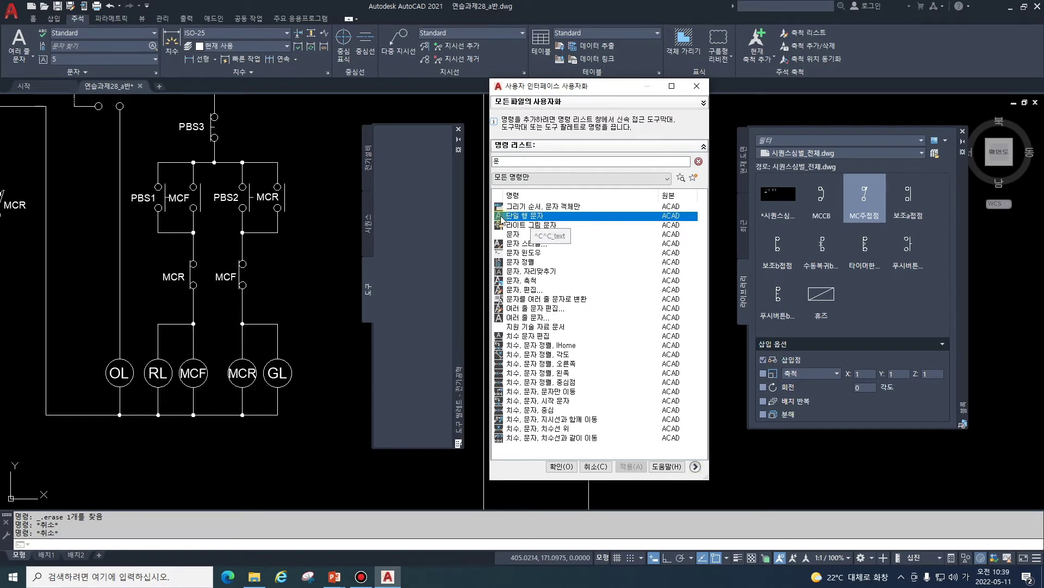
pyautogui.moveTo(501, 218); pyautogui.dragTo(416, 146)
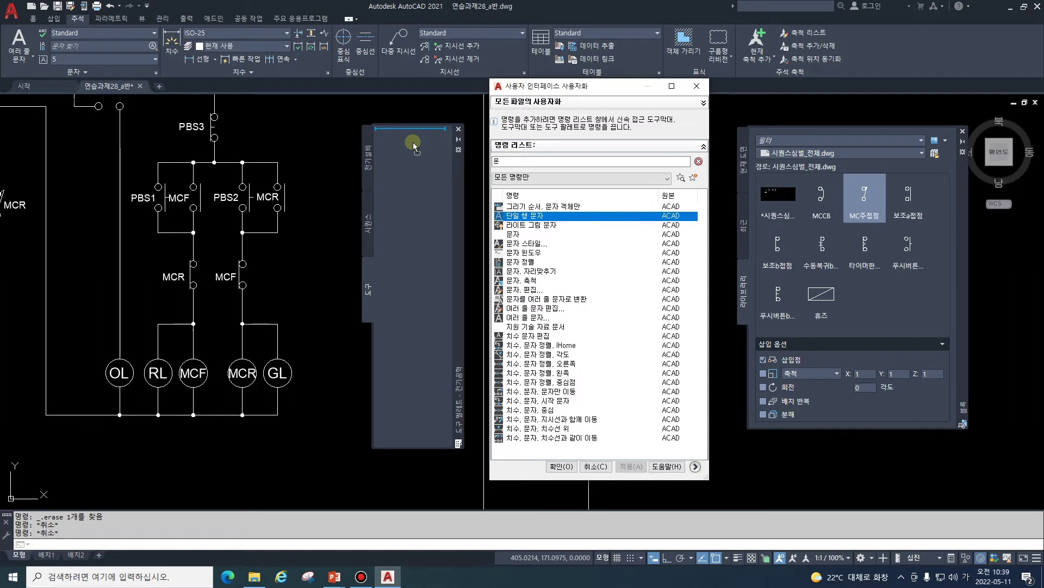
pyautogui.moveTo(413, 142); pyautogui.dragTo(413, 142)
pyautogui.moveTo(632, 92); pyautogui.dragTo(728, 104)
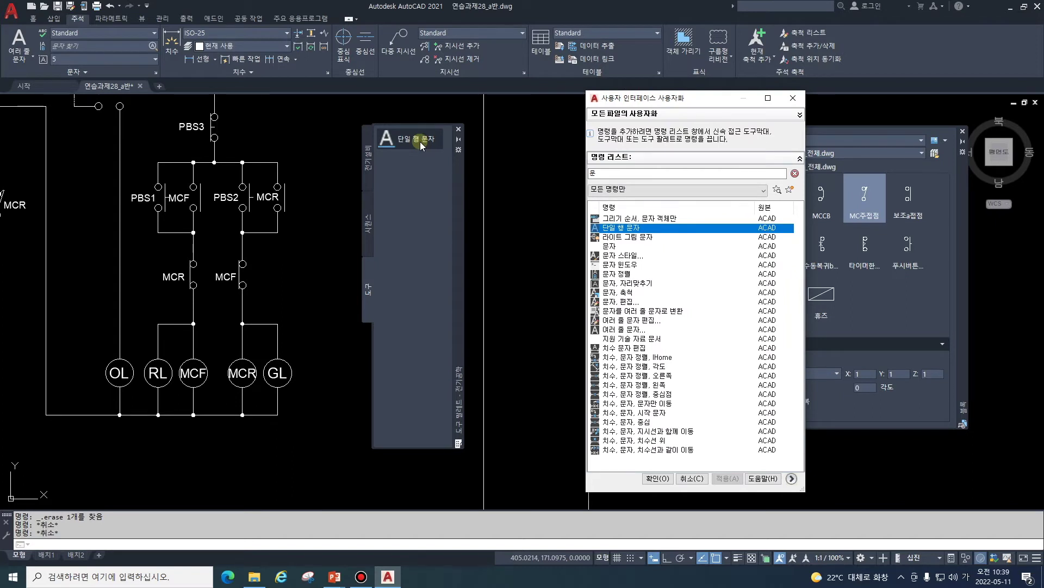
# Step: Rename the new 단일 행 문자 tool to 동적문자
pyautogui.rightClick(420, 141)
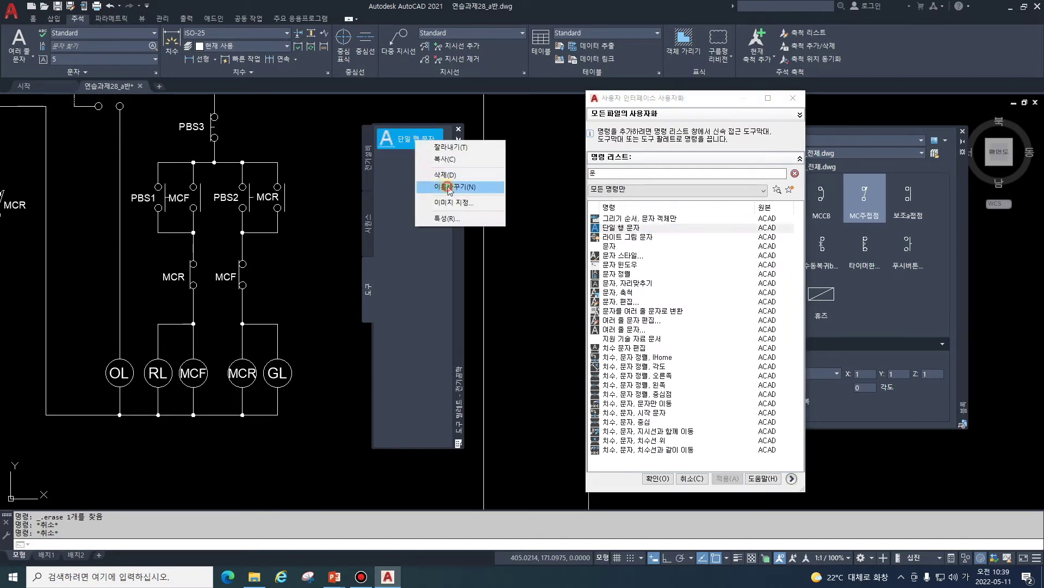
pyautogui.click(451, 188)
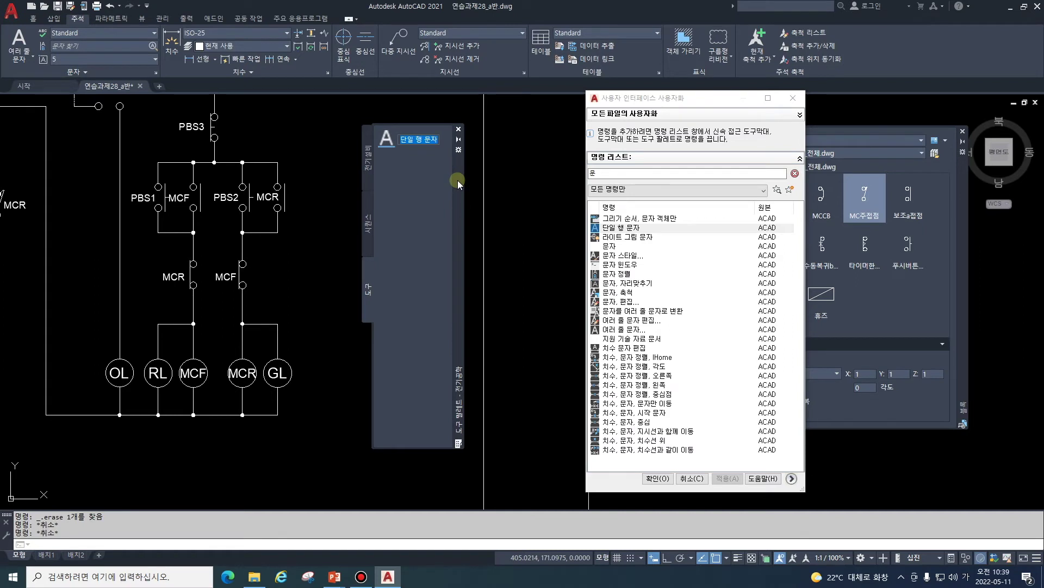
pyautogui.write('동')
pyautogui.write('접문자')
# Step: Change the 동적문자 tool's command string to ^C^C_dtext;\4;0;
pyautogui.rightClick(407, 140)
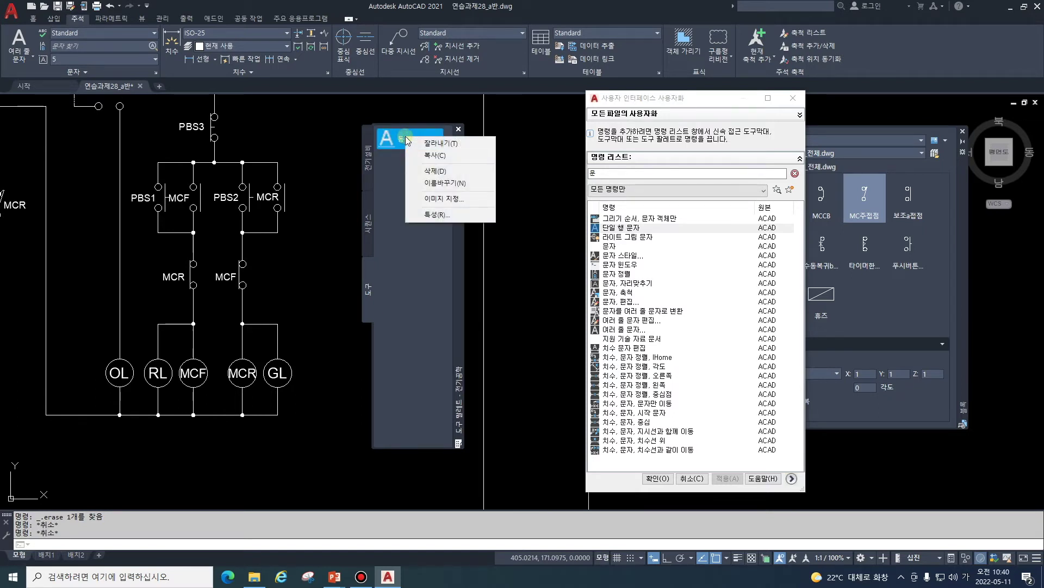
pyautogui.click(452, 214)
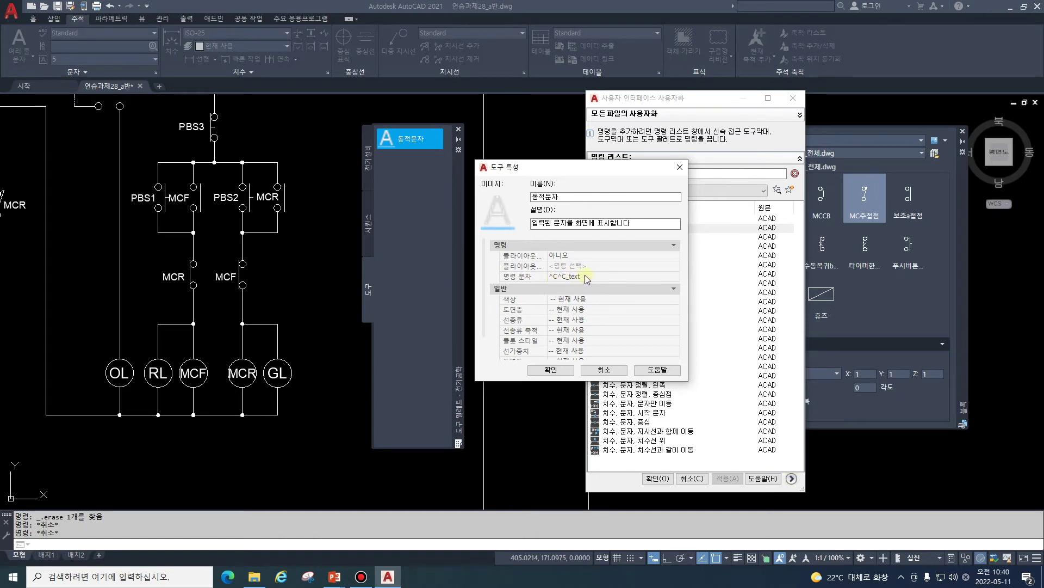
pyautogui.click(586, 276)
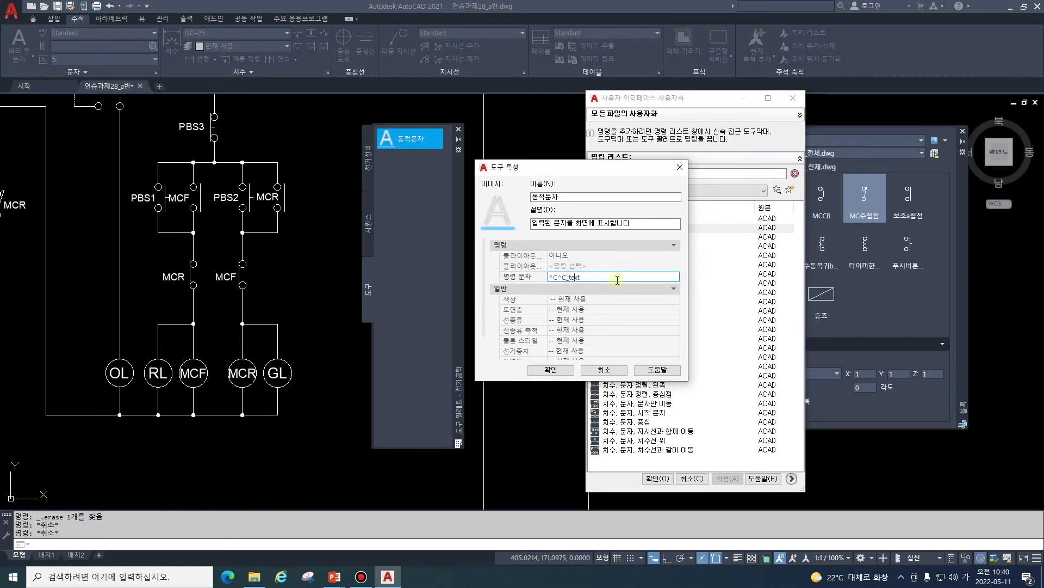
pyautogui.press('Left')
pyautogui.press('Left')
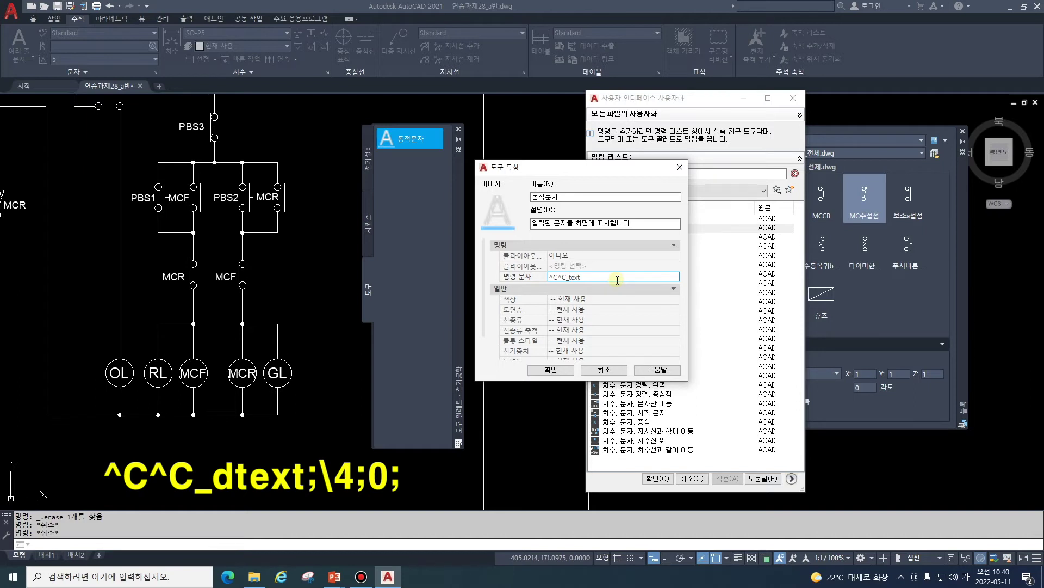
pyautogui.write('ㅇ')
pyautogui.press('BackSpace')
pyautogui.press('Hangul')
pyautogui.write('d')
pyautogui.write('\\')
pyautogui.write('4;')
pyautogui.write('0')
pyautogui.write(';')
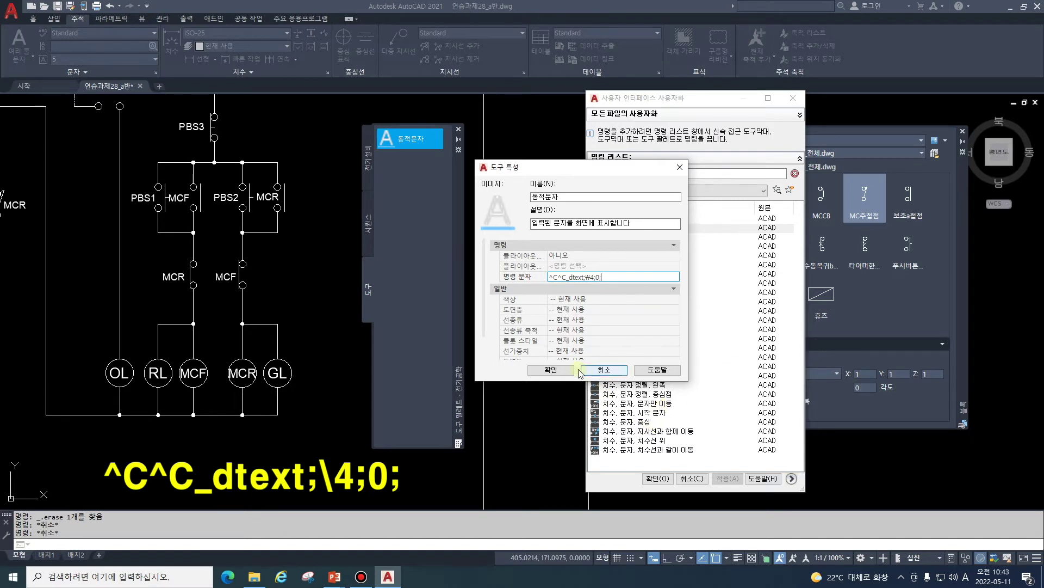
pyautogui.click(567, 370)
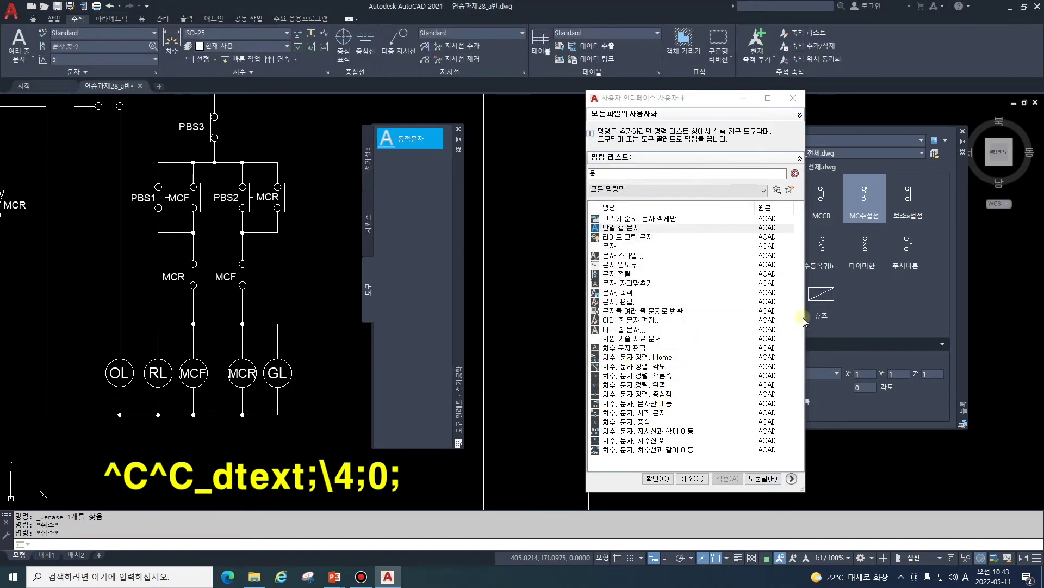
# Step: Place the height-4 test words 입력 and 아양 with the 동적문자 tool
pyautogui.click(403, 138)
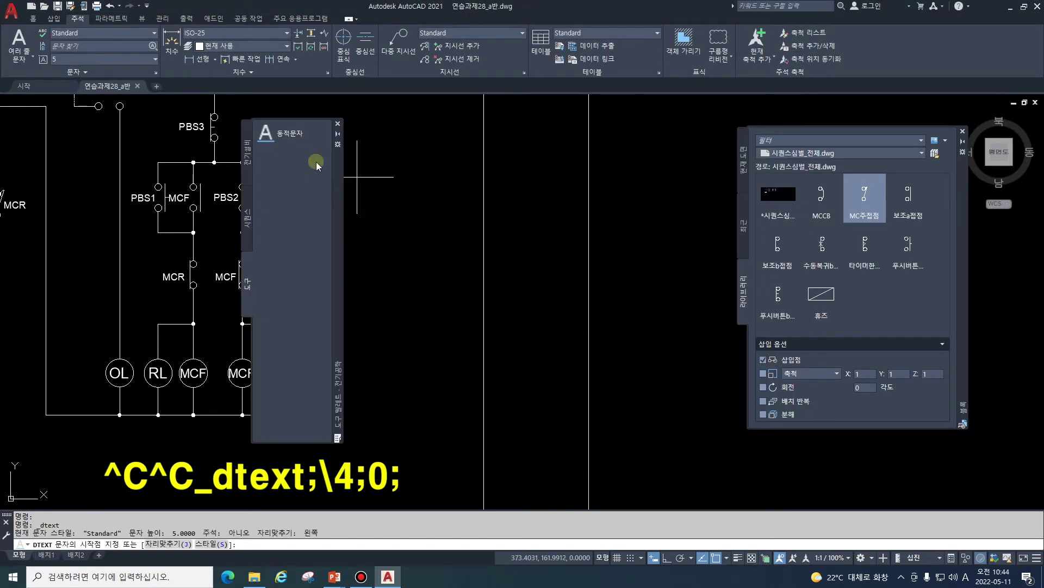
pyautogui.click(403, 218)
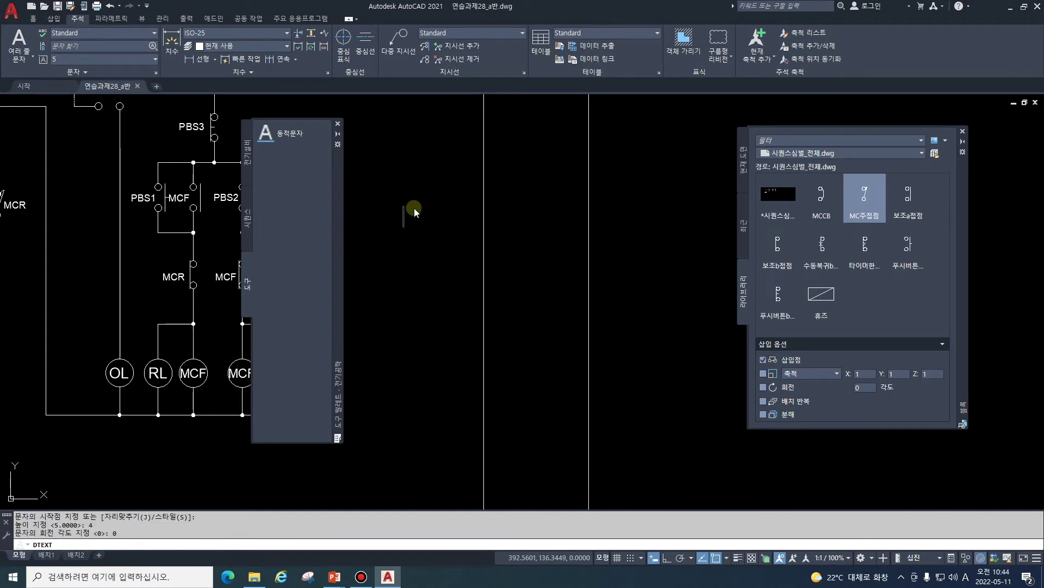
pyautogui.write('입력')
pyautogui.press('Return')
pyautogui.press('Return')
pyautogui.press('Return')
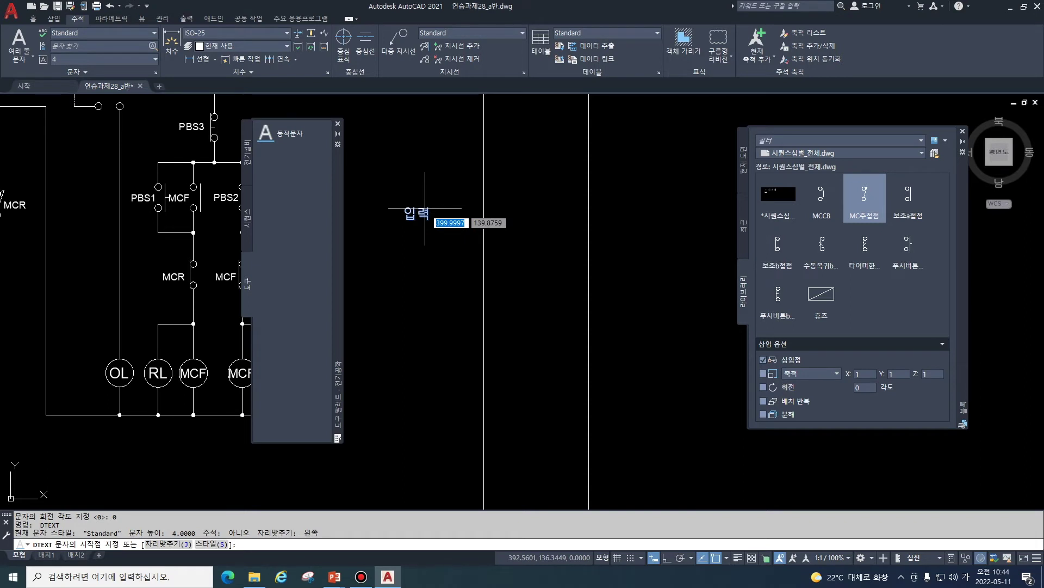
pyautogui.click(407, 289)
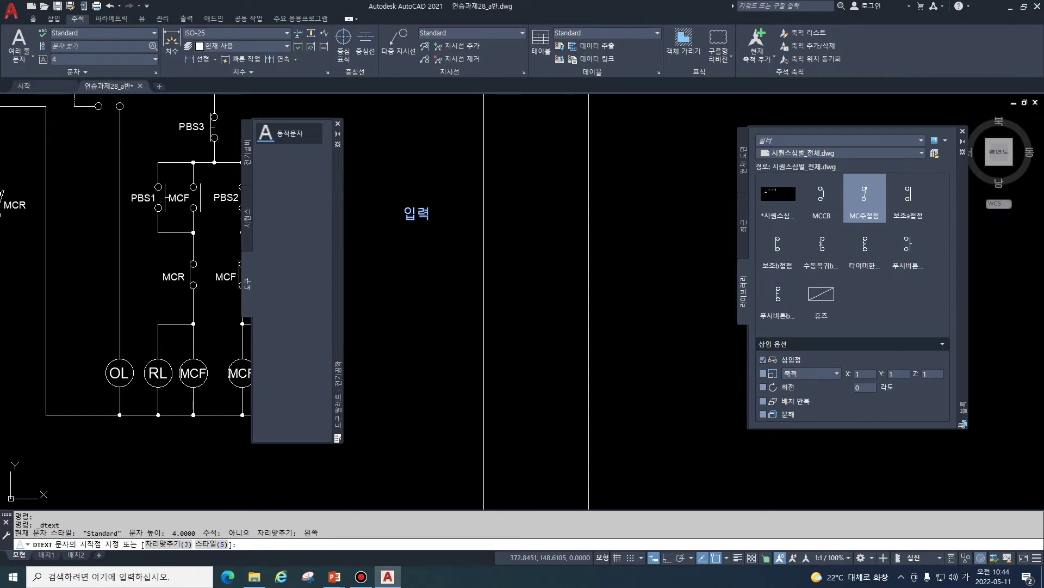
pyautogui.press('Return')
pyautogui.press('Return')
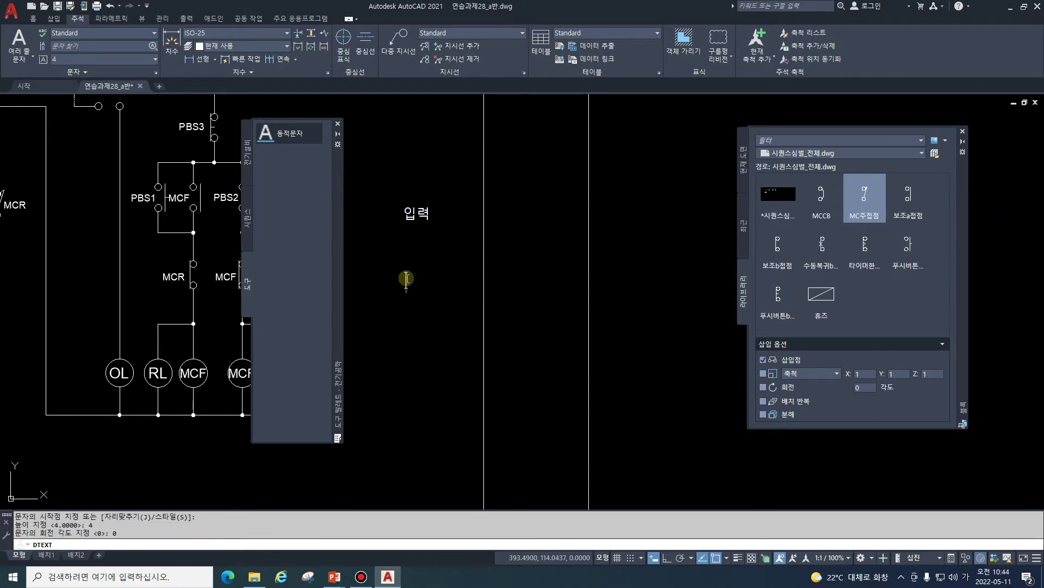
pyautogui.write('마앙')
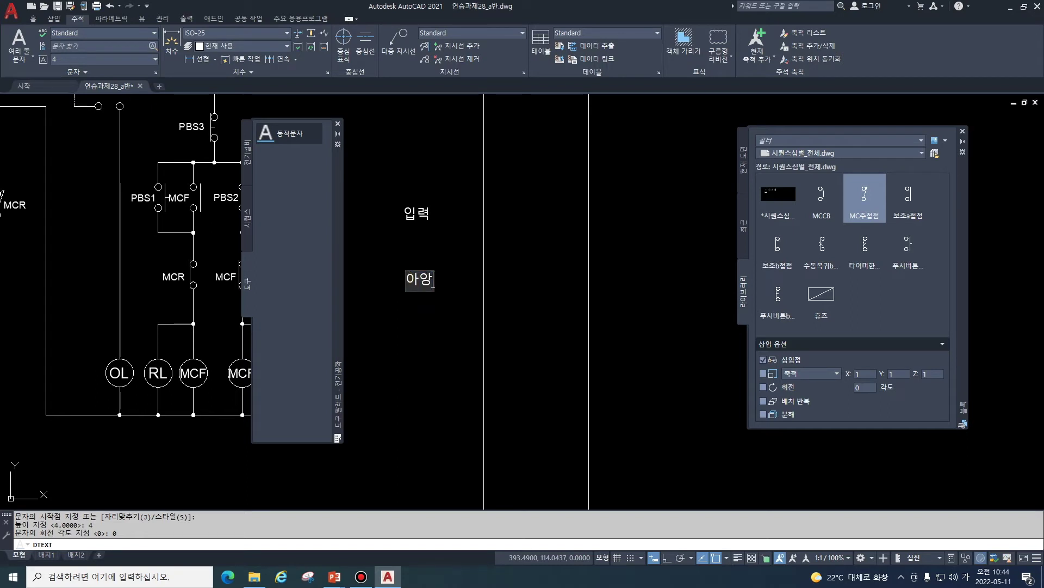
pyautogui.press('Escape')
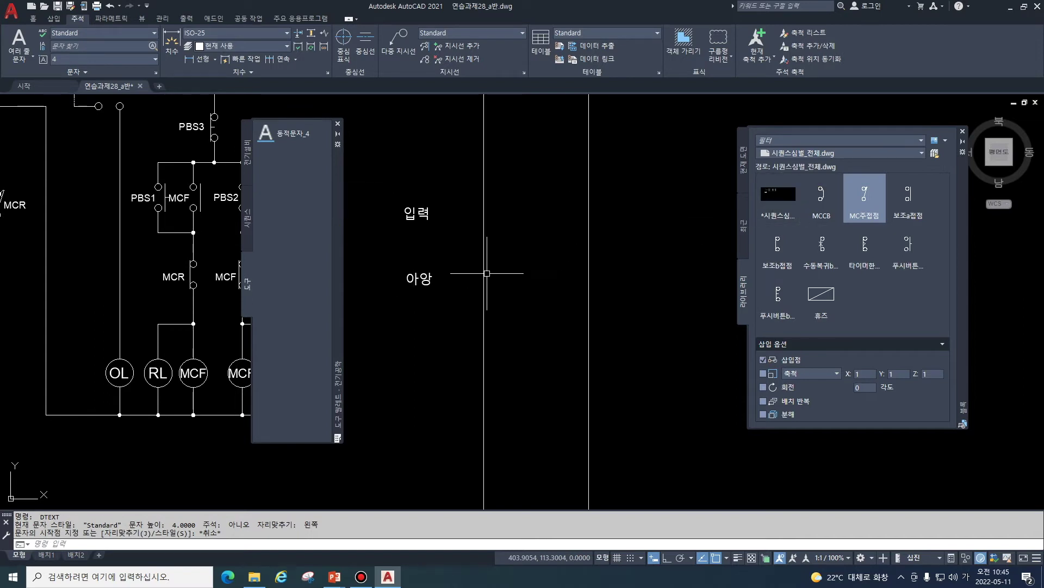
pyautogui.press('Escape')
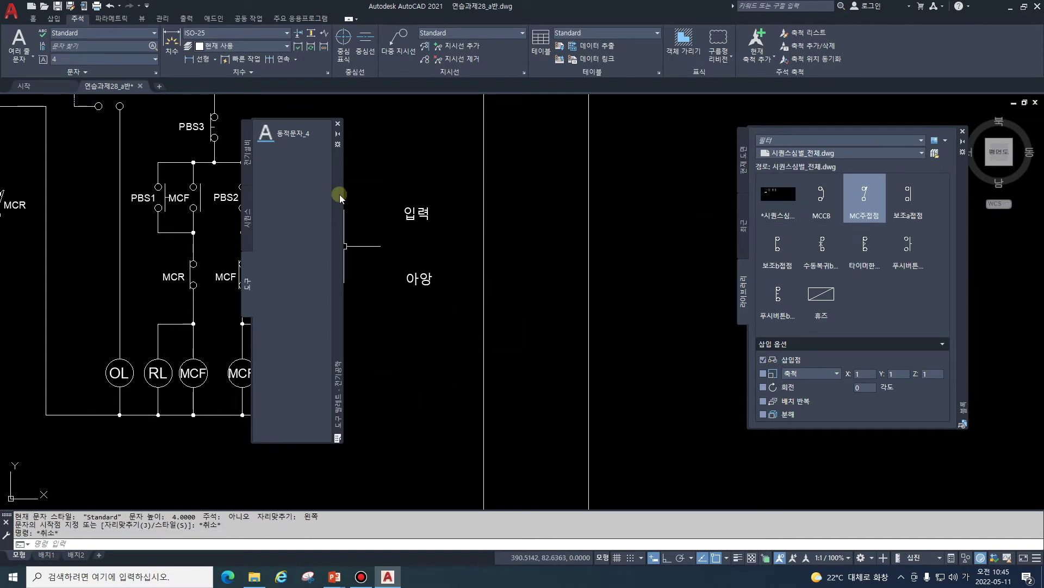
# Step: Search 문자 in Customize Commands and add 단일 행 문자 below 동적문자_4
pyautogui.rightClick(337, 197)
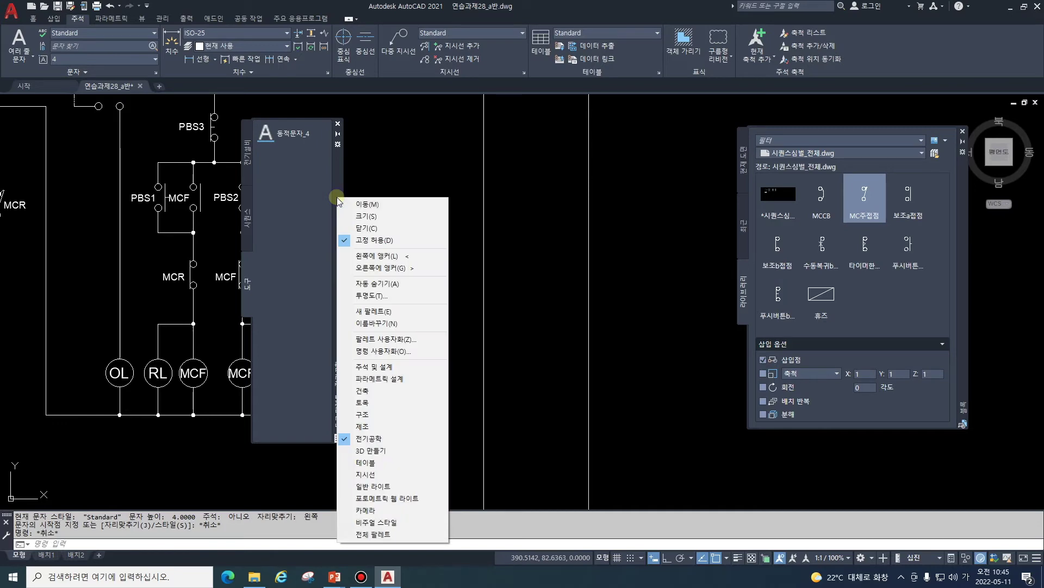
pyautogui.click(397, 351)
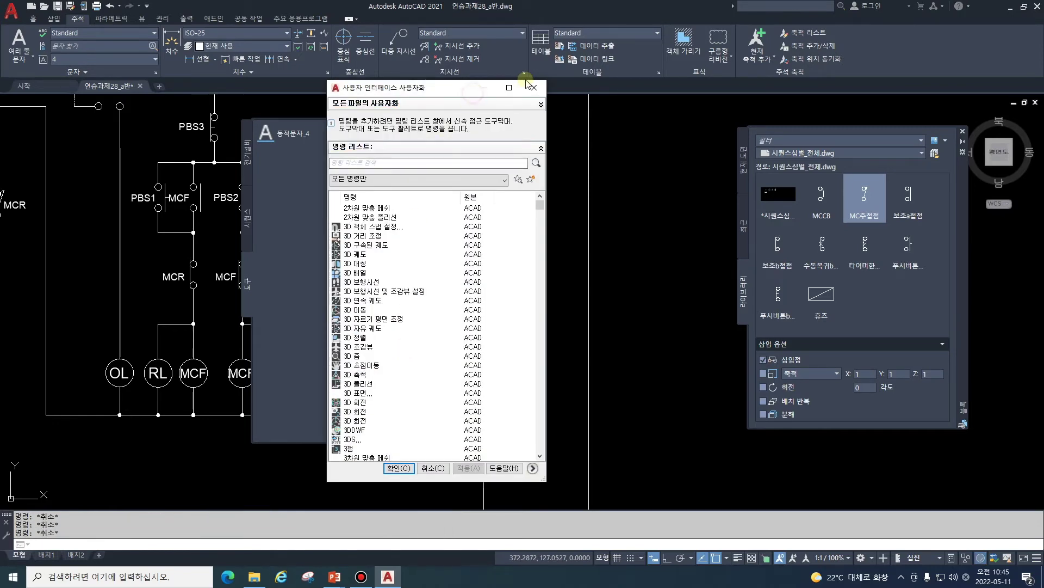
pyautogui.moveTo(446, 94); pyautogui.dragTo(503, 86)
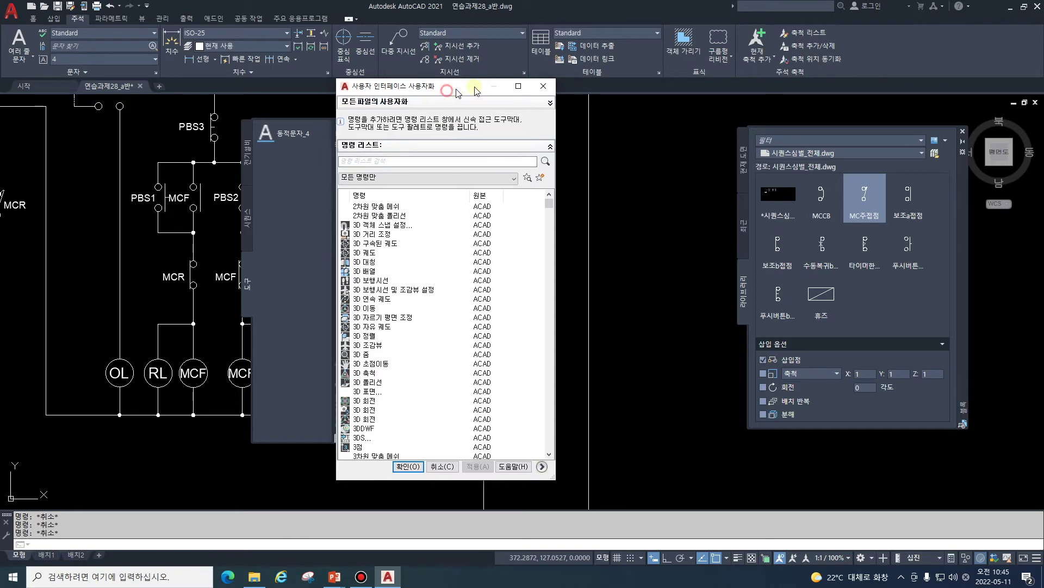
pyautogui.click(412, 152)
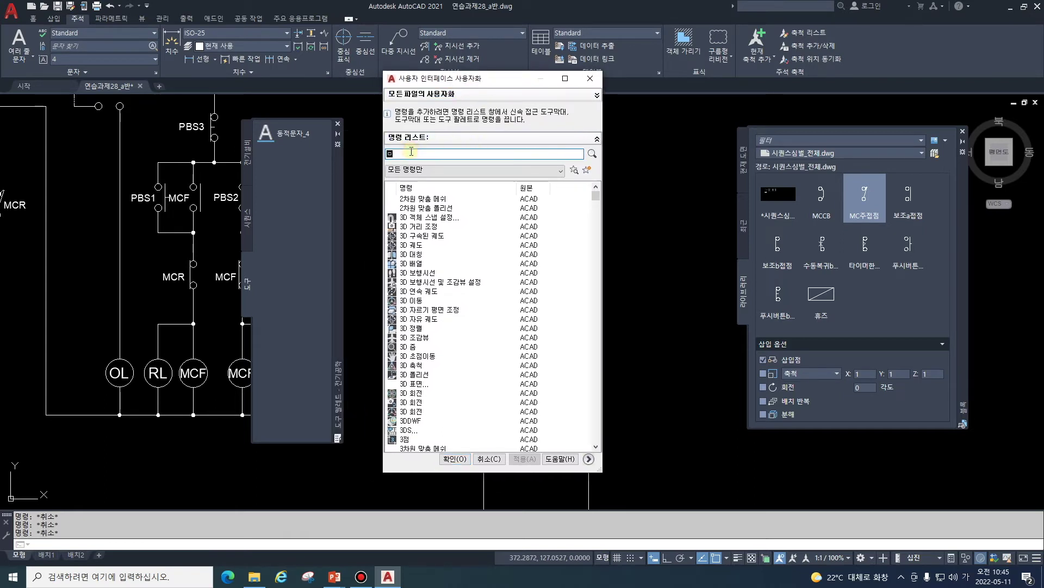
pyautogui.write('문자')
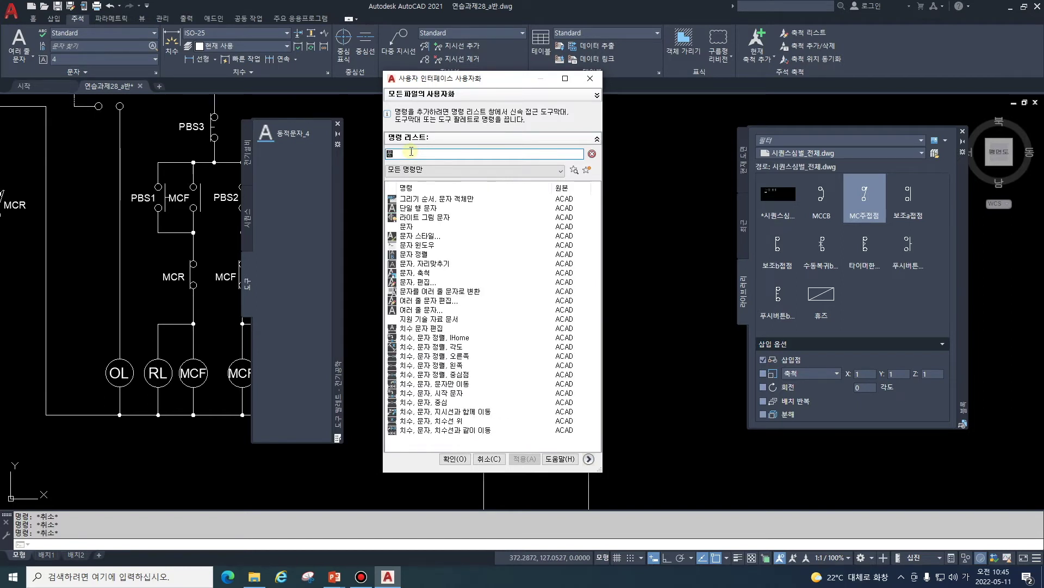
pyautogui.write('문')
pyautogui.click(426, 210)
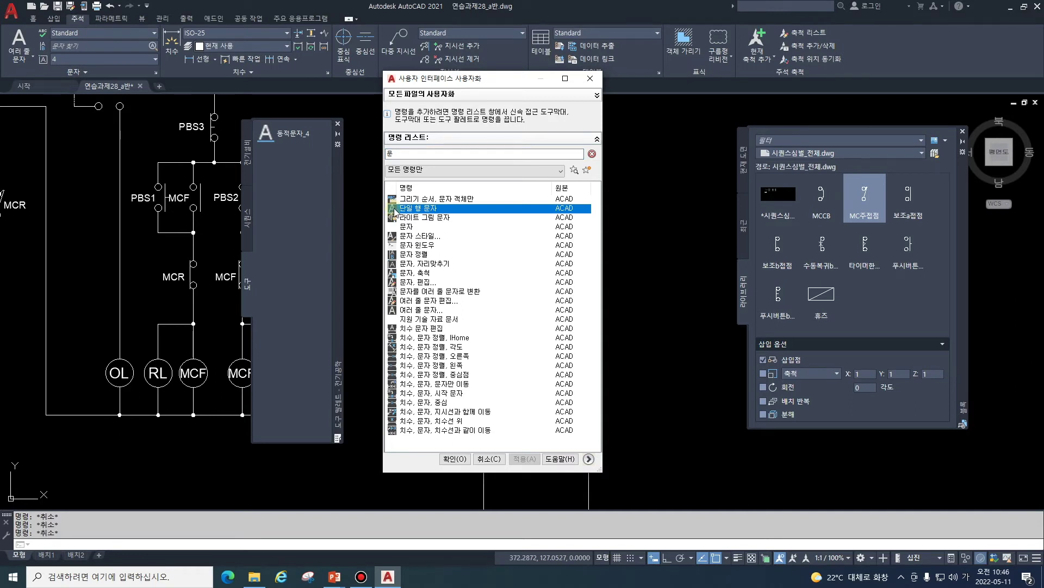
pyautogui.moveTo(392, 212)
pyautogui.mouseDown()
pyautogui.moveTo(323, 194)
pyautogui.moveTo(298, 165)
pyautogui.mouseUp()
pyautogui.click(589, 78)
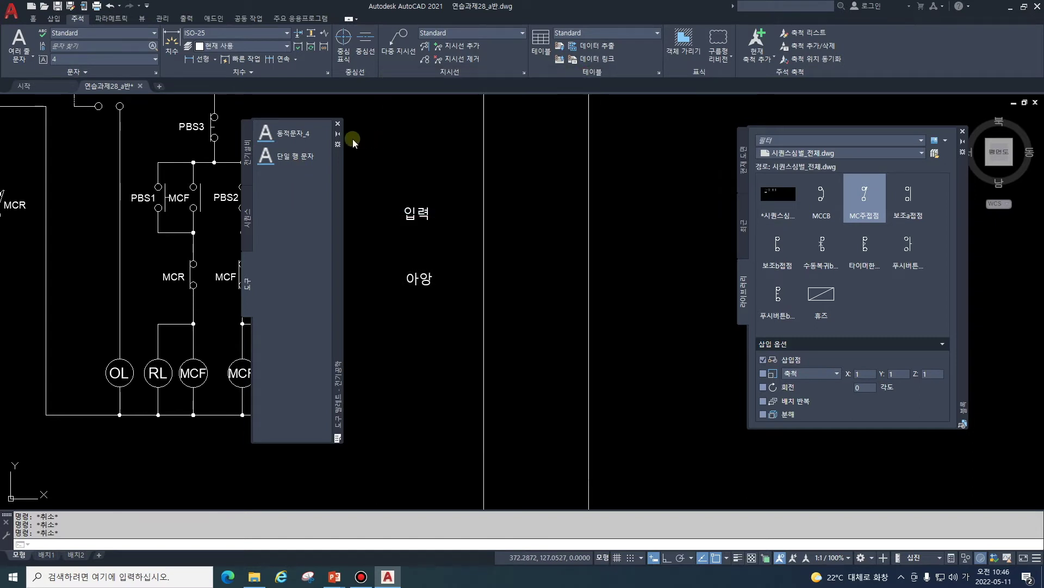
# Step: Rename the new palette tool to 동적문자_6
pyautogui.rightClick(297, 161)
pyautogui.click(327, 203)
pyautogui.write('동적문자_5')
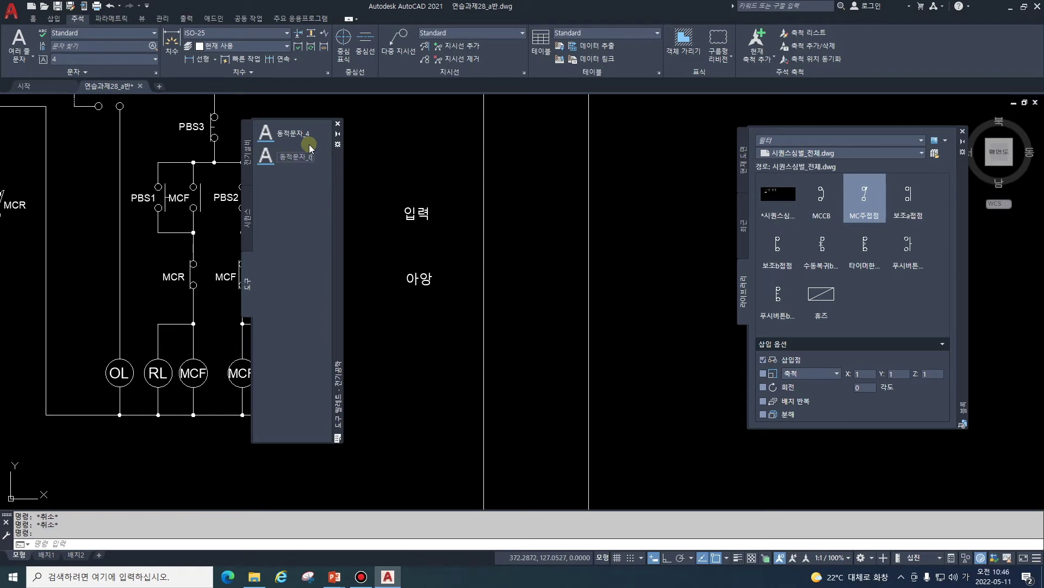
pyautogui.write('6')
pyautogui.press('Return')
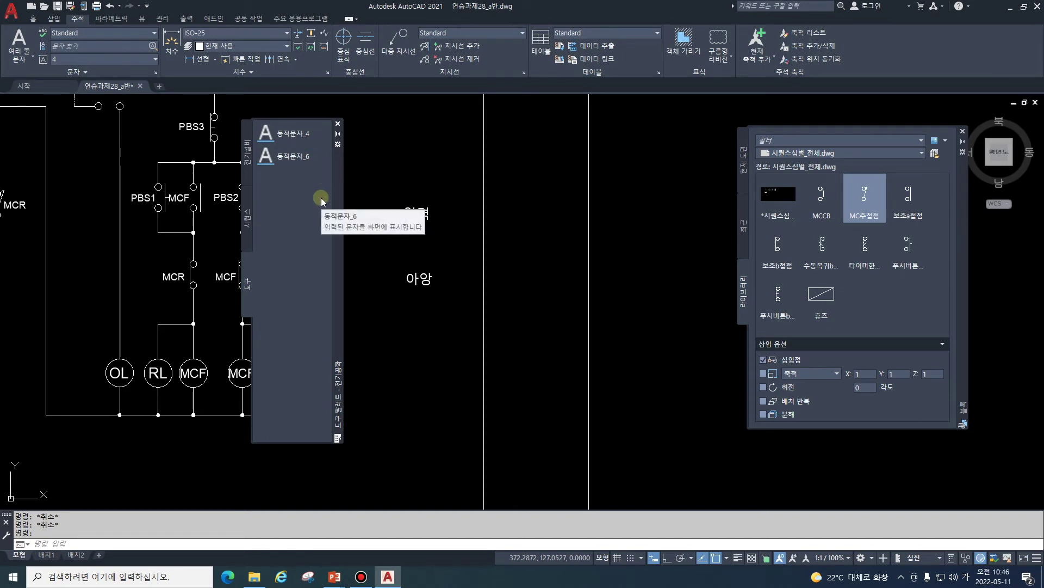
# Step: Set the 동적문자_6 tool's command string to ^C^C_dtext;\6;0;
pyautogui.rightClick(291, 159)
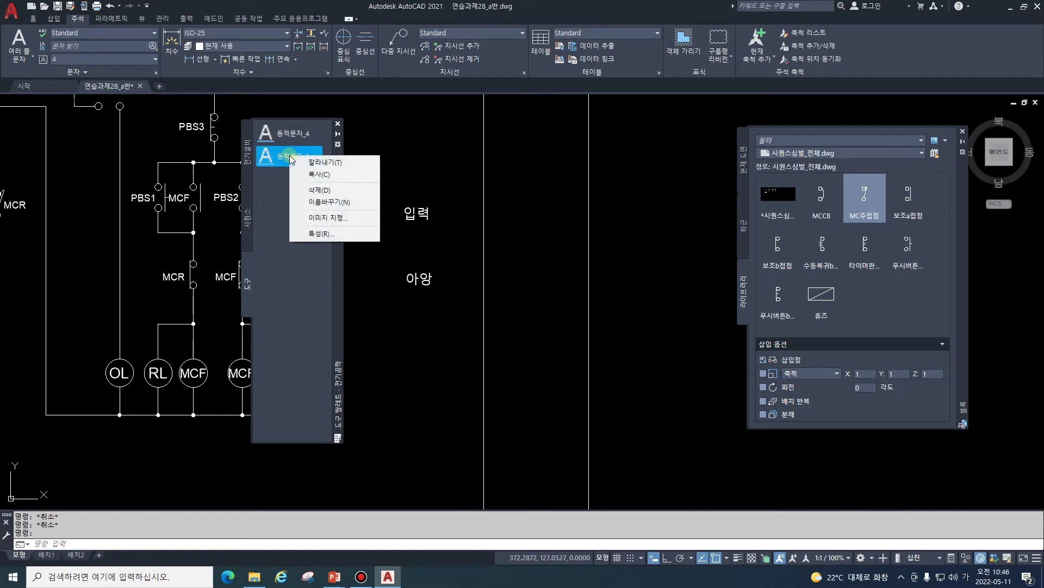
pyautogui.click(321, 234)
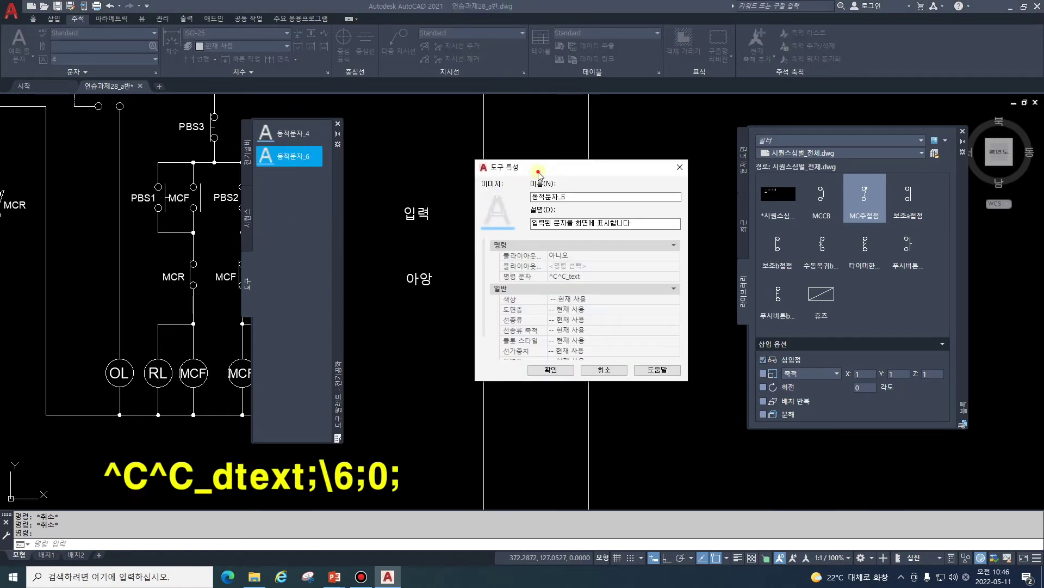
pyautogui.moveTo(534, 167); pyautogui.dragTo(456, 161)
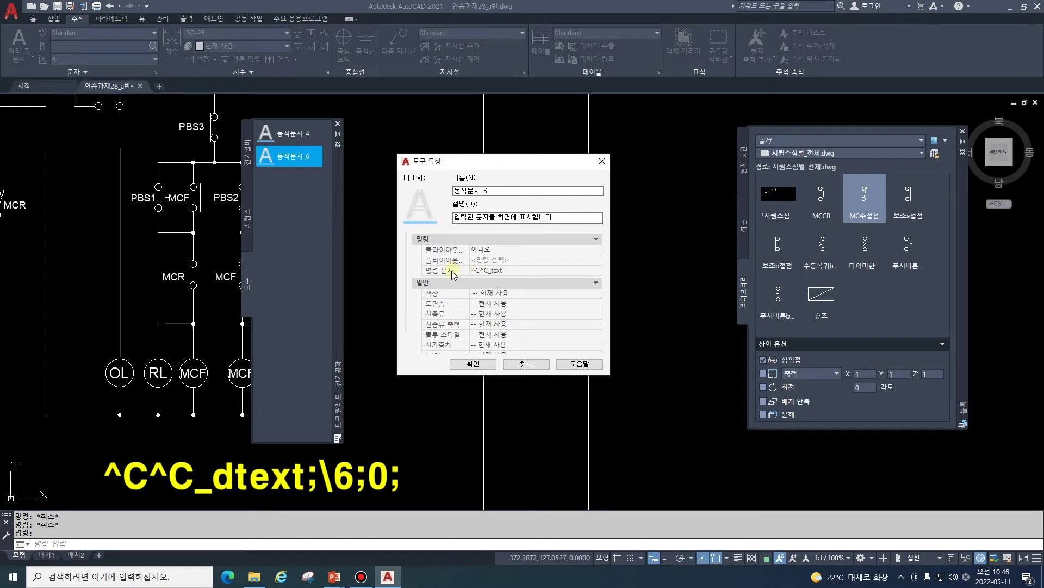
pyautogui.click(493, 272)
pyautogui.click(493, 272)
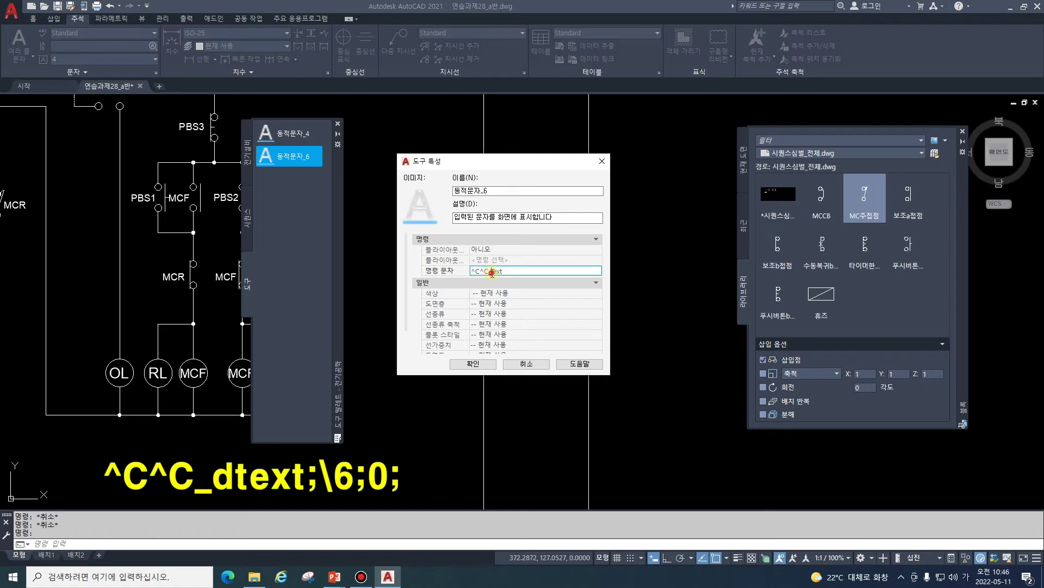
pyautogui.write('ㅇ')
pyautogui.press('BackSpace')
pyautogui.write('d')
pyautogui.click(476, 366)
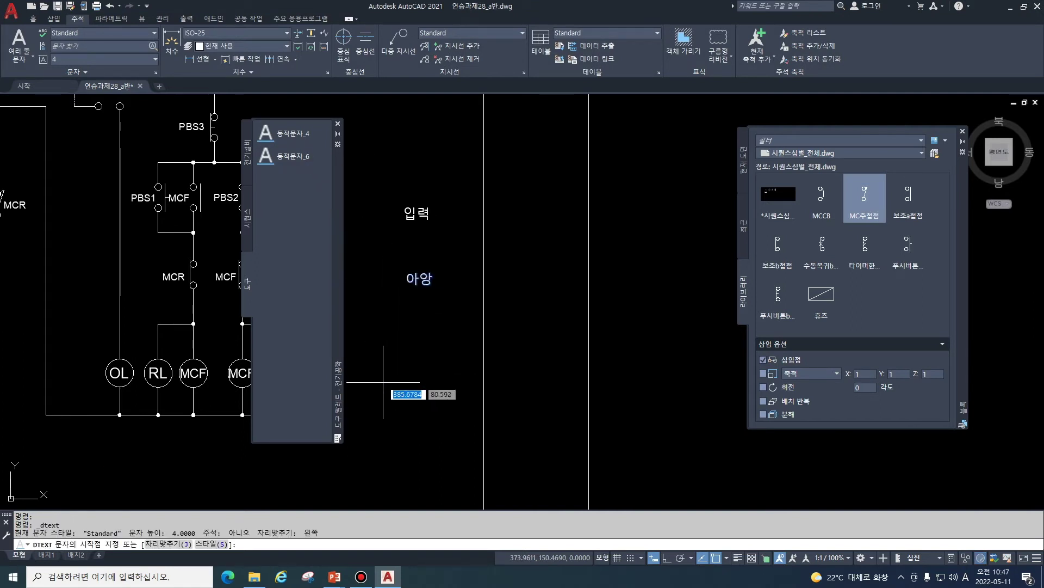
# Step: Place the height-6 test text 연습과제 below 아양 and end the text command
pyautogui.click(410, 359)
pyautogui.write('6')
pyautogui.press('Return')
pyautogui.write('0')
pyautogui.press('Return')
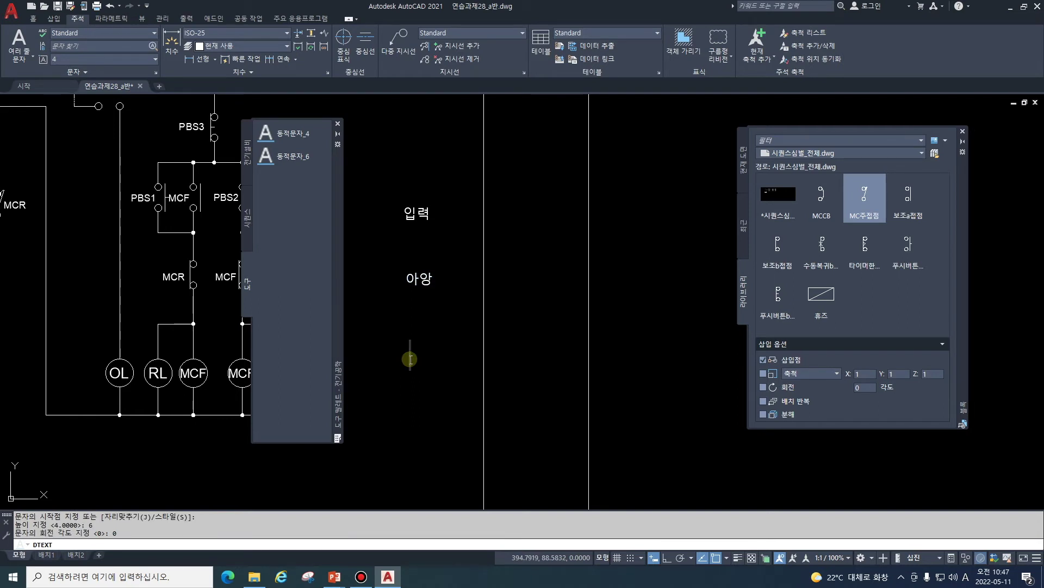
pyautogui.write('dus')
pyautogui.press('BackSpace')
pyautogui.press('BackSpace')
pyautogui.press('BackSpace')
pyautogui.press('Hangul')
pyautogui.write('연습고')
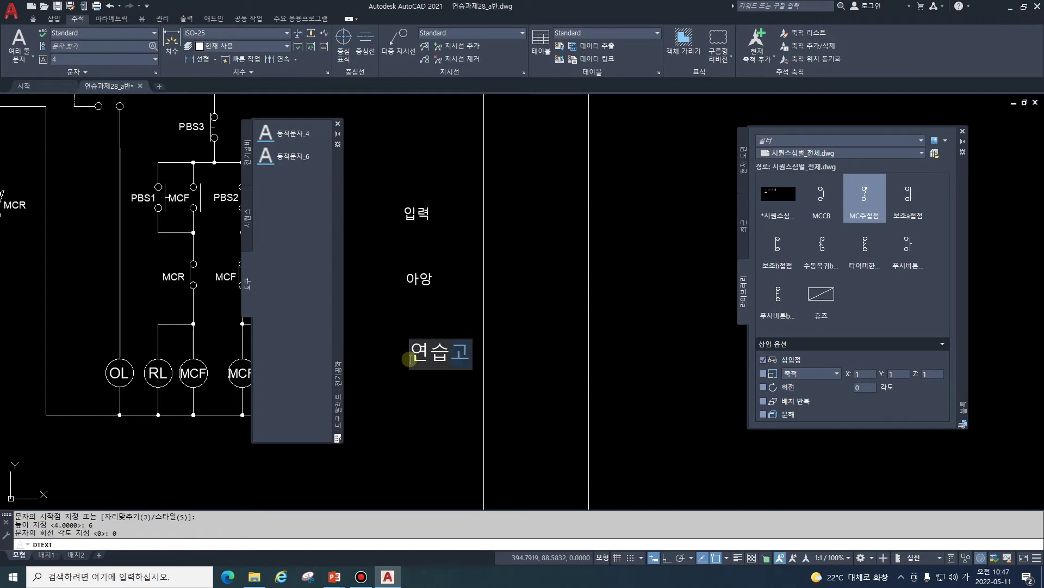
pyautogui.write('과제')
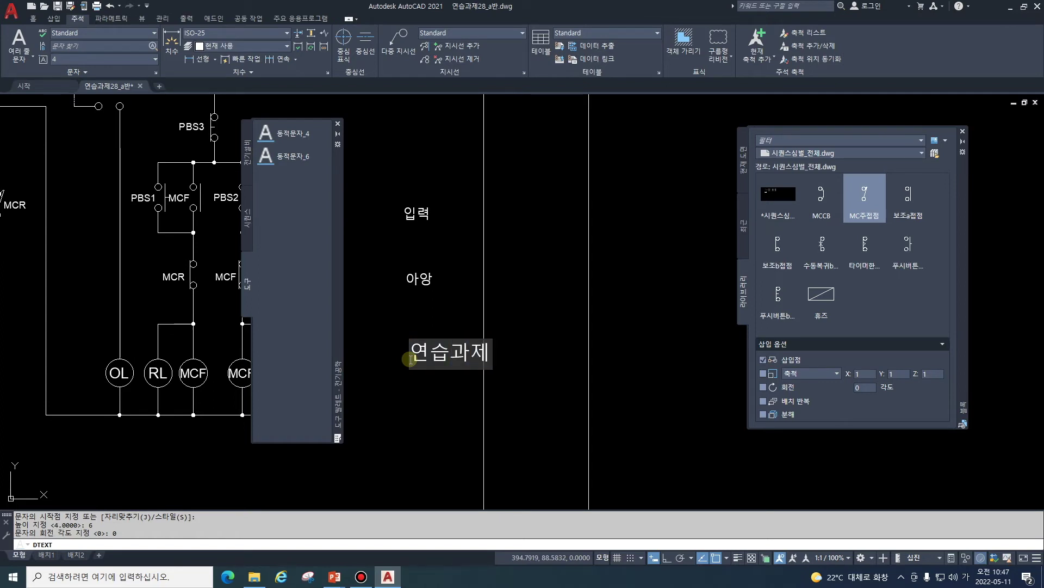
pyautogui.press('Return')
pyautogui.press('Return')
pyautogui.press('Return')
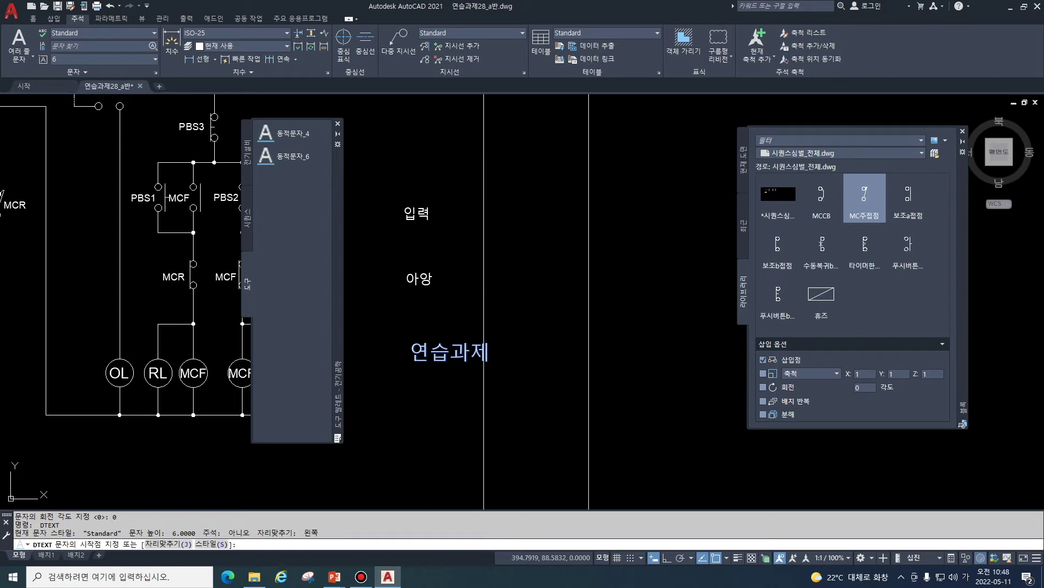
pyautogui.press('Escape')
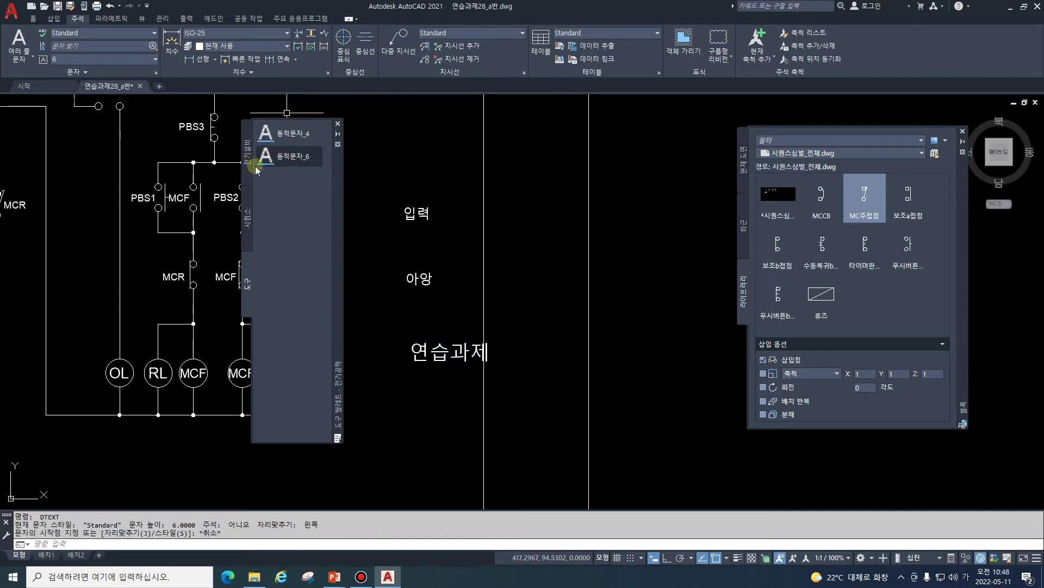
# Step: Set the 동적문자_6 tool's colour to cyan (하늘색) in its properties
pyautogui.rightClick(283, 159)
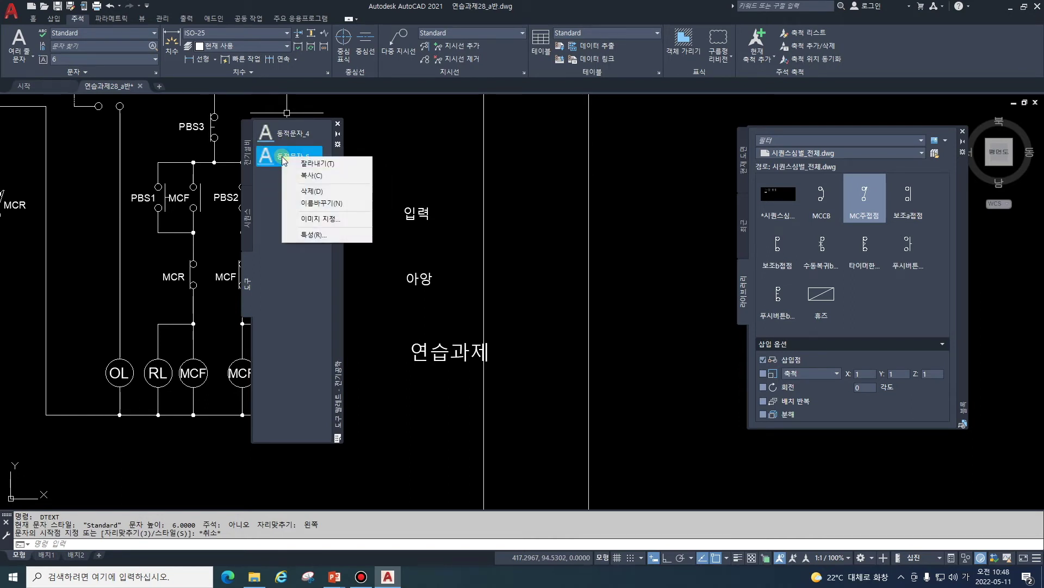
pyautogui.click(325, 235)
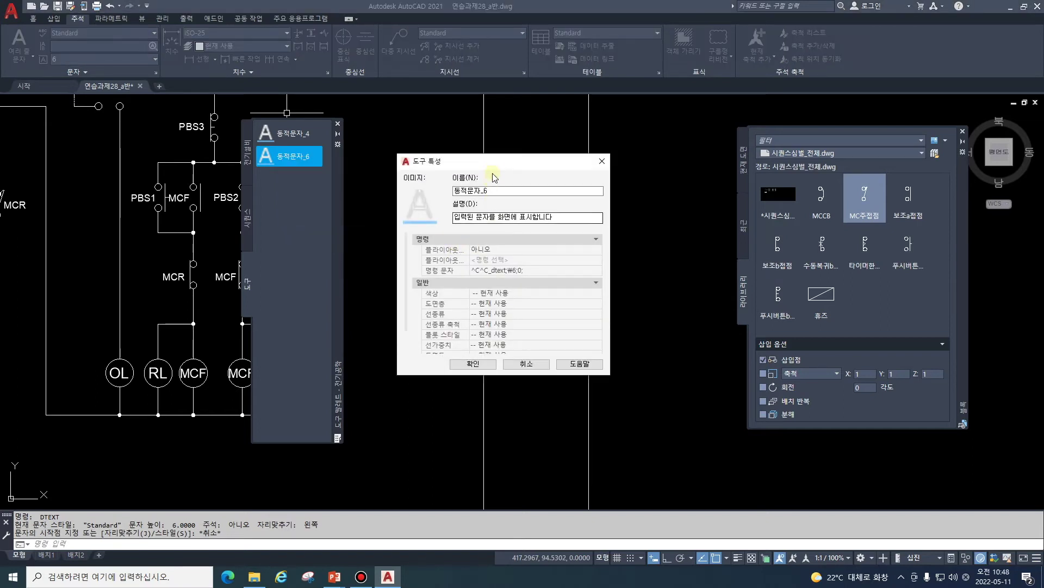
pyautogui.moveTo(497, 164); pyautogui.dragTo(467, 136)
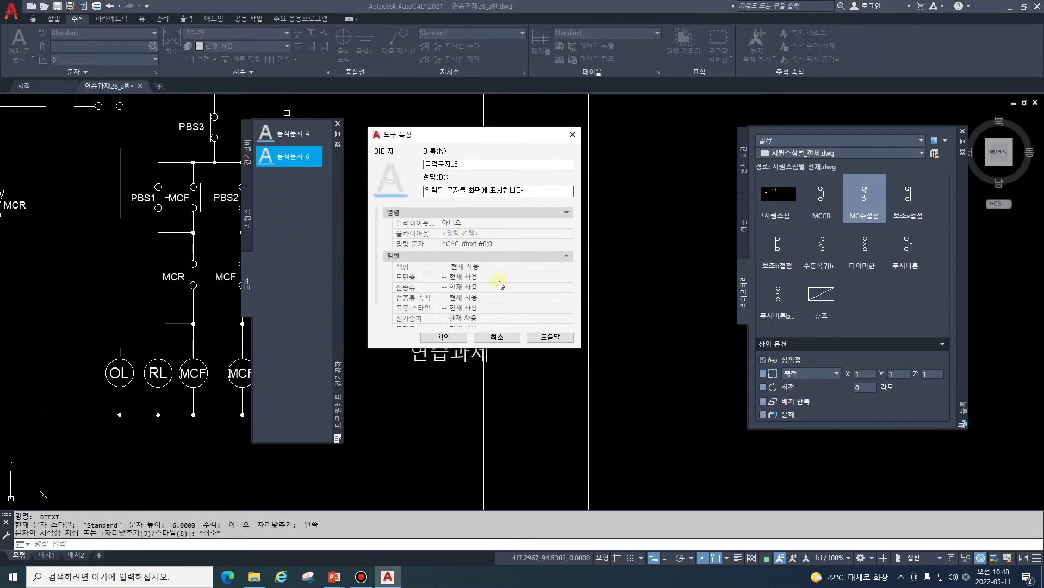
pyautogui.click(511, 267)
pyautogui.click(569, 266)
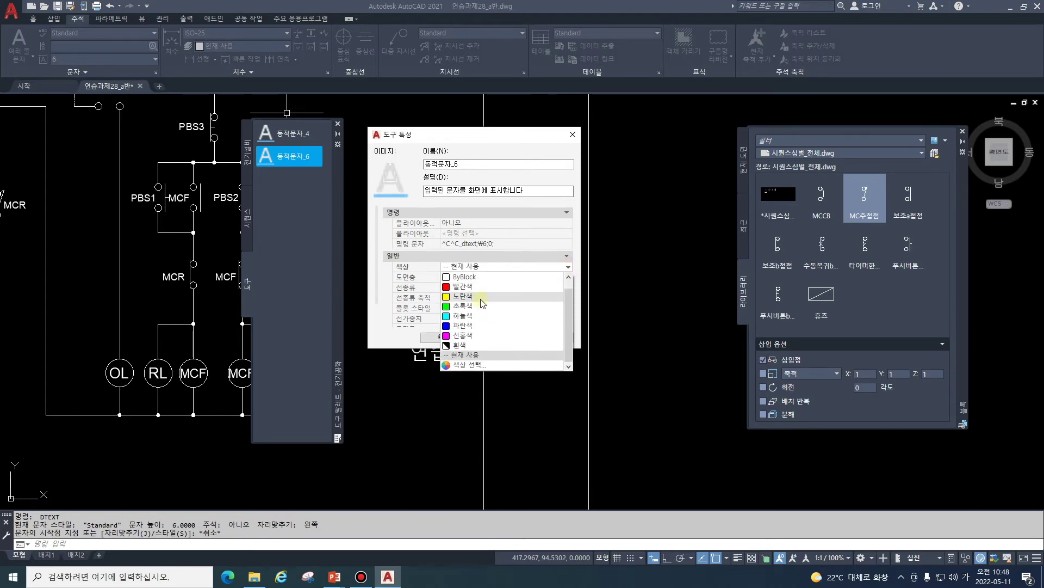
pyautogui.click(470, 315)
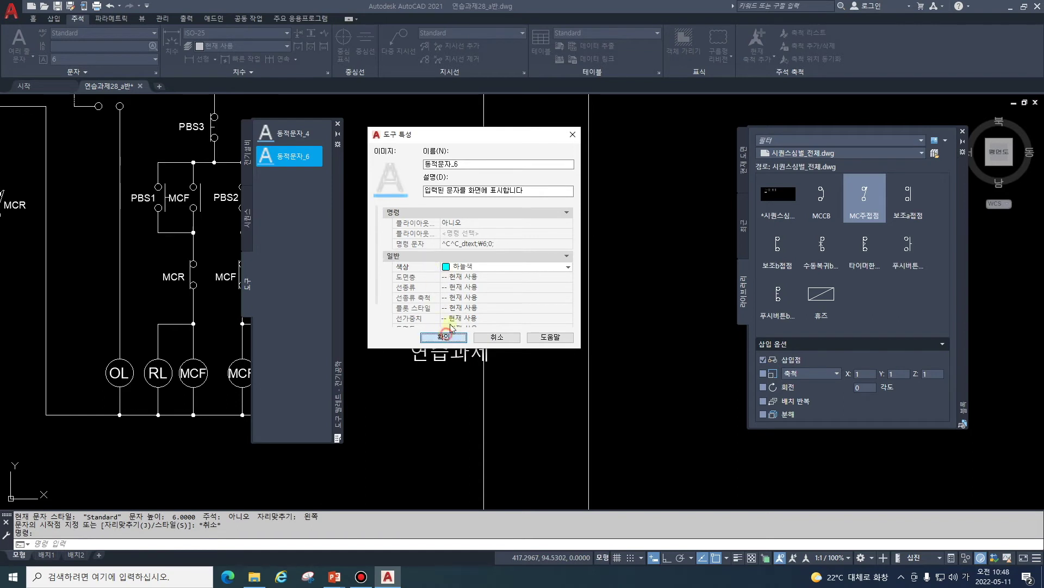
pyautogui.click(443, 337)
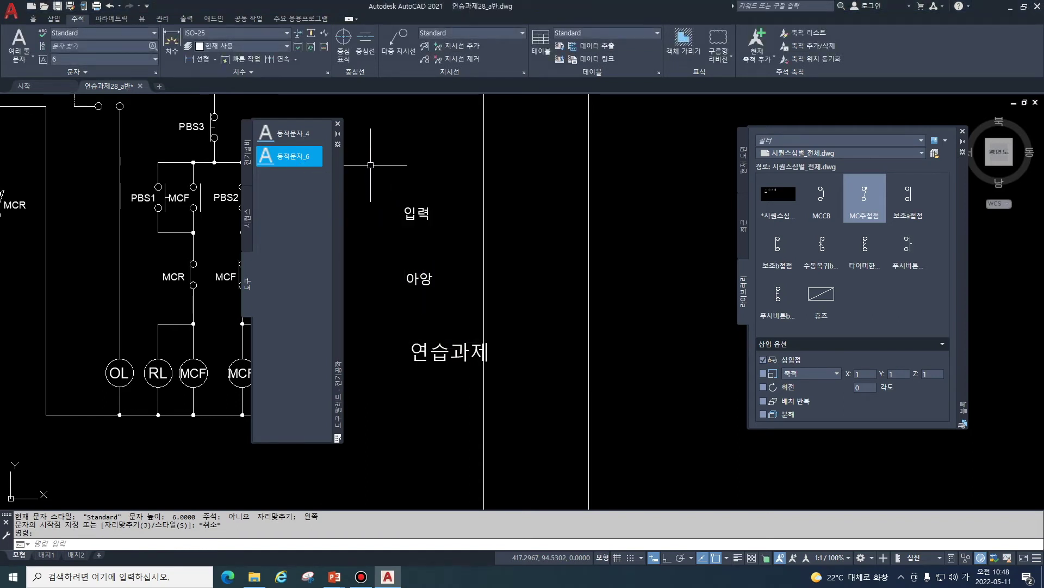
# Step: Reopen the 동적문자_6 properties to check them, then cancel
pyautogui.click(313, 159)
pyautogui.rightClick(314, 159)
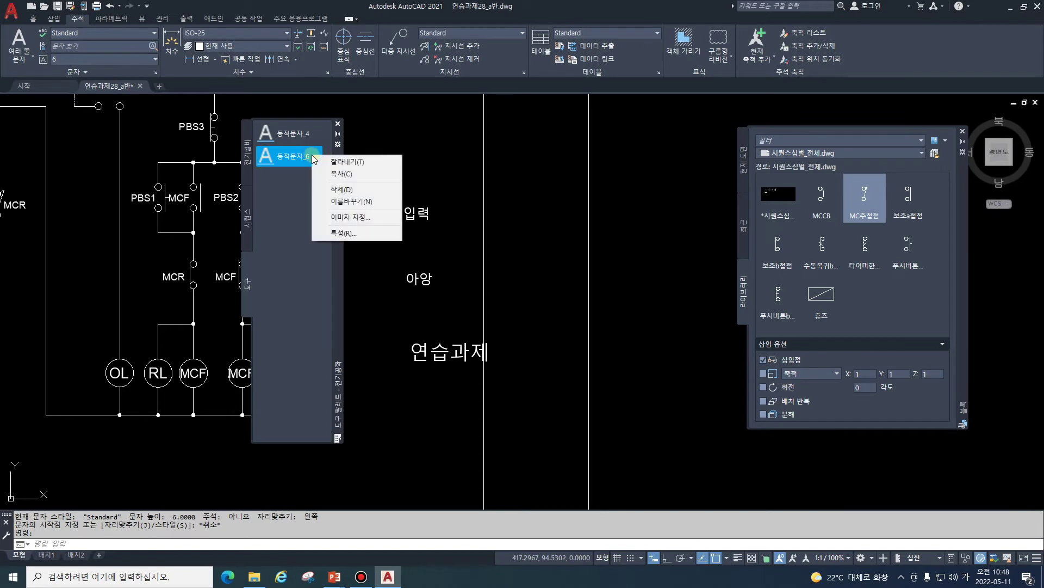
pyautogui.click(353, 235)
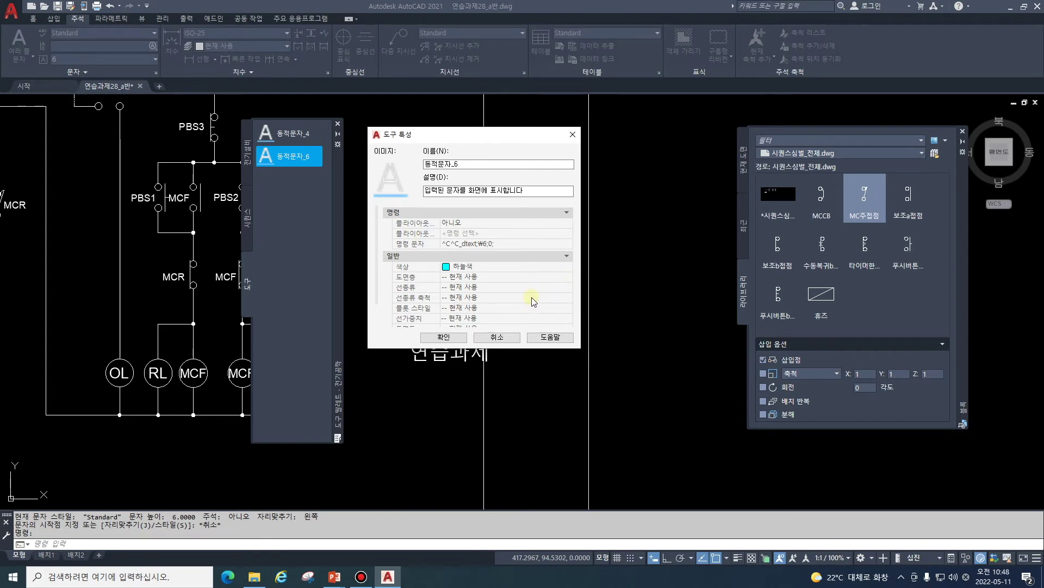
pyautogui.scroll(-1, 532, 301)
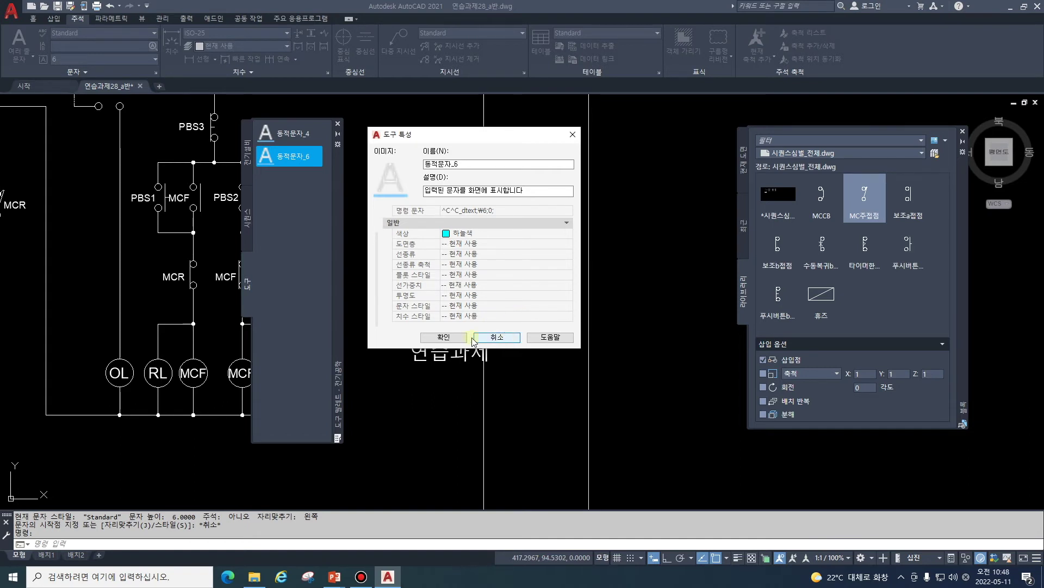
pyautogui.click(505, 338)
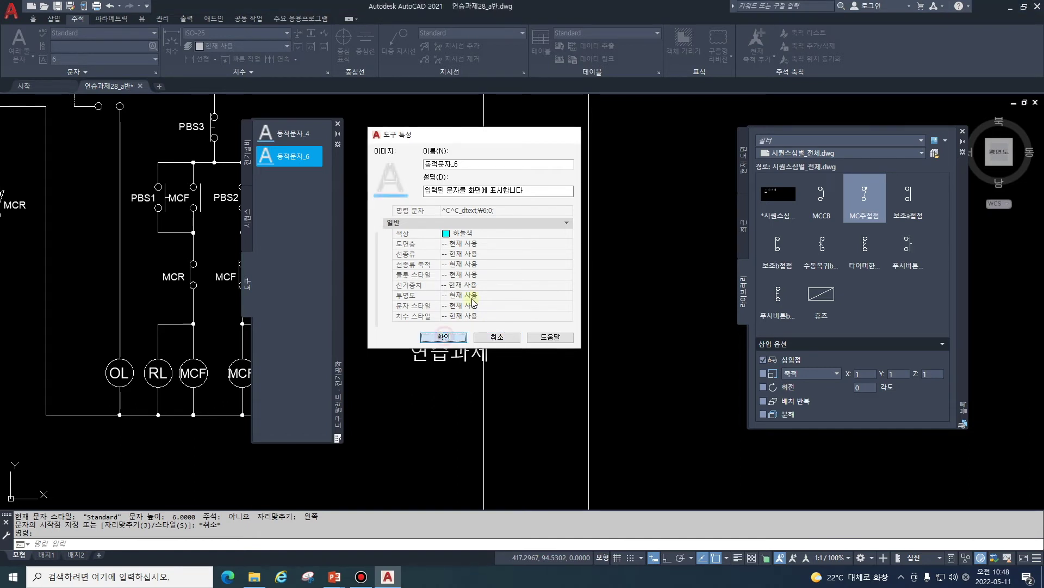
# Step: Write the cyan text 연습과제 at height 6 above 입력 with the 동적문자_6 tool
pyautogui.click(296, 158)
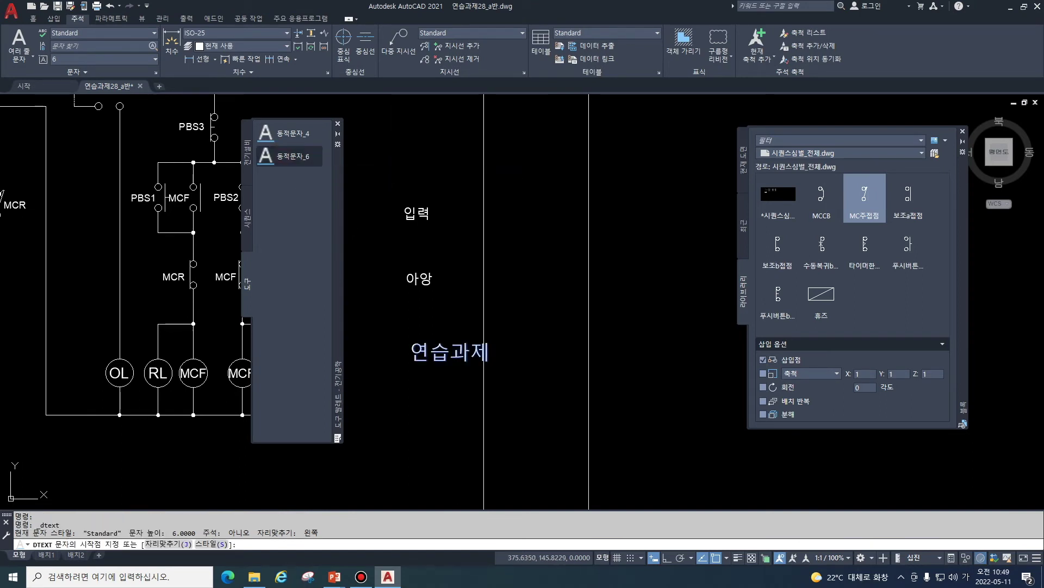
pyautogui.click(426, 142)
pyautogui.write('연')
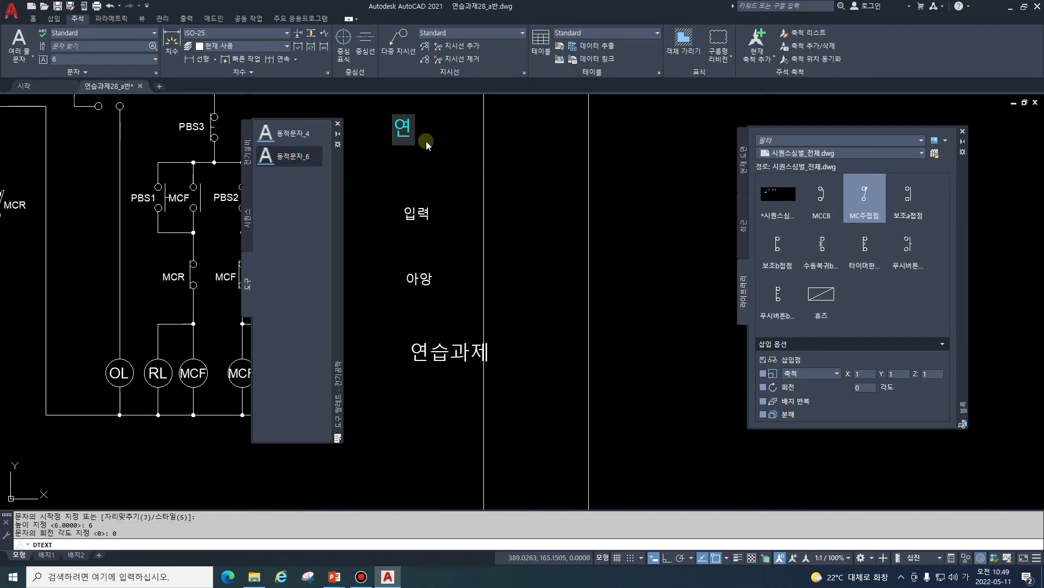
pyautogui.write('습과제')
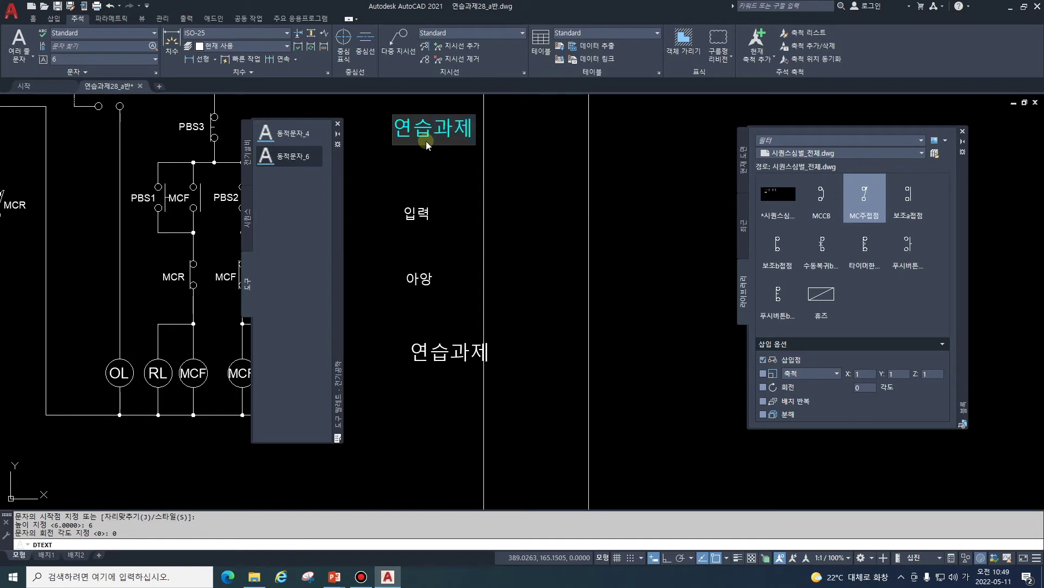
pyautogui.press('Return')
pyautogui.press('Return')
pyautogui.press('Return')
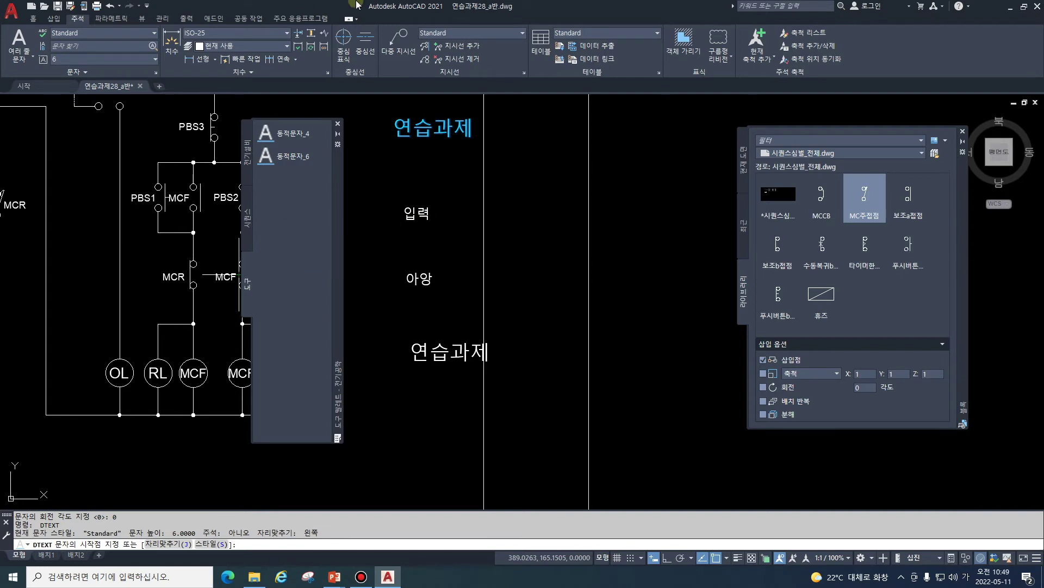
# Step: Add the 빠른 계산기 command as a tool at the top of the text tool palette
pyautogui.rightClick(338, 178)
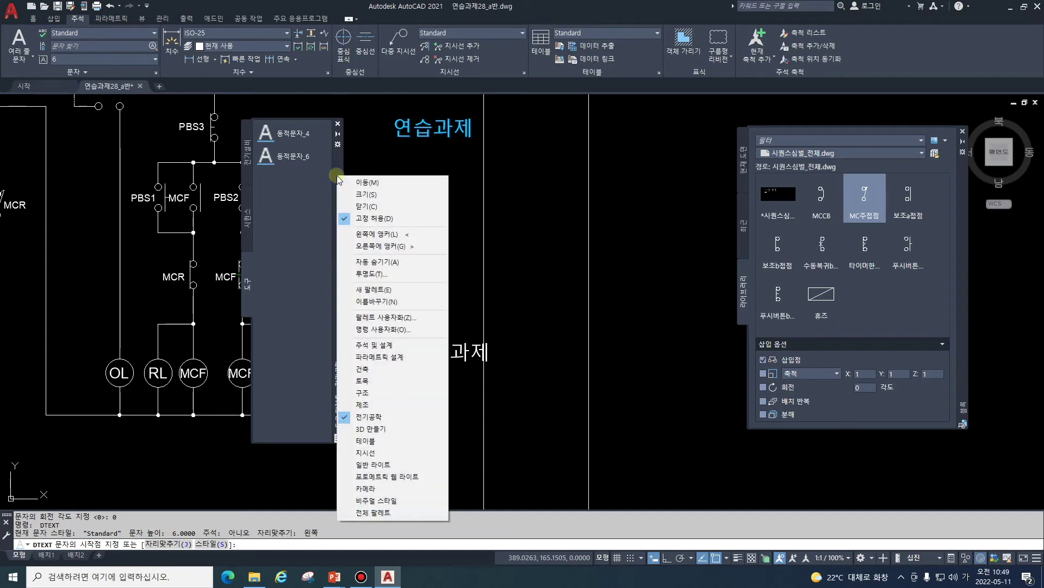
pyautogui.click(384, 329)
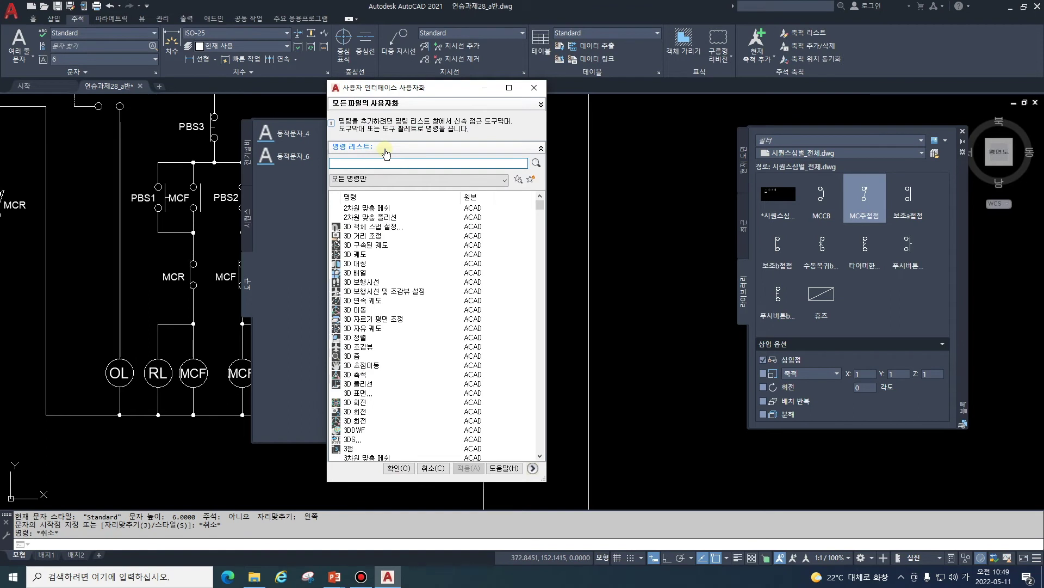
pyautogui.write('계산')
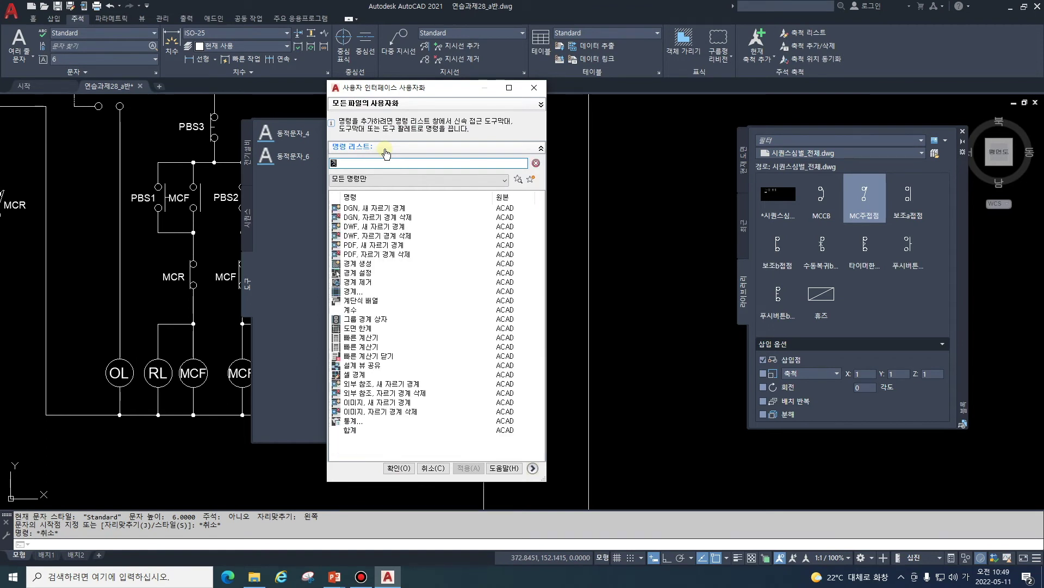
pyautogui.click(339, 210)
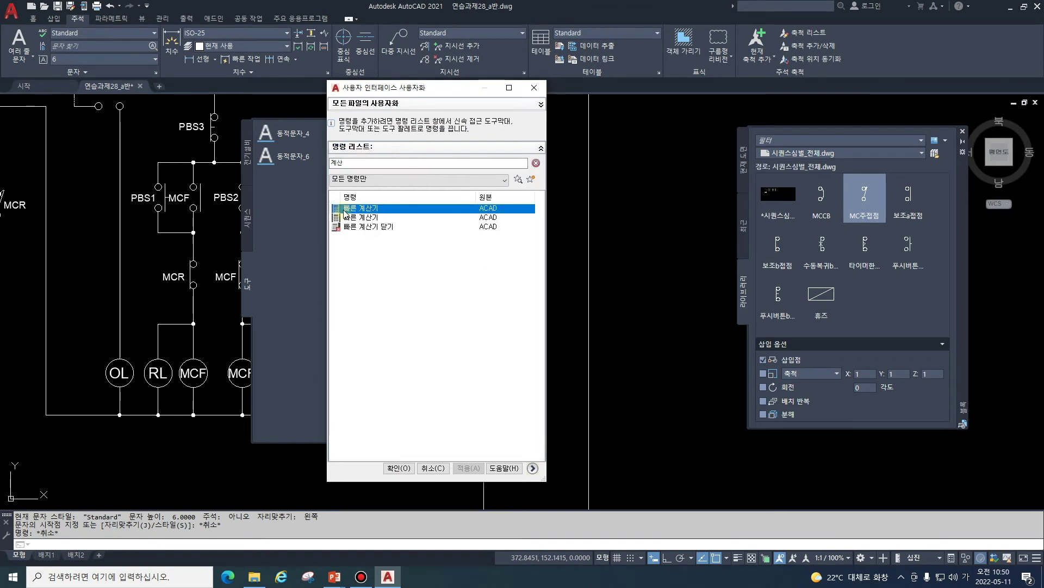
pyautogui.moveTo(340, 212)
pyautogui.mouseDown()
pyautogui.moveTo(308, 166)
pyautogui.moveTo(303, 128)
pyautogui.mouseUp()
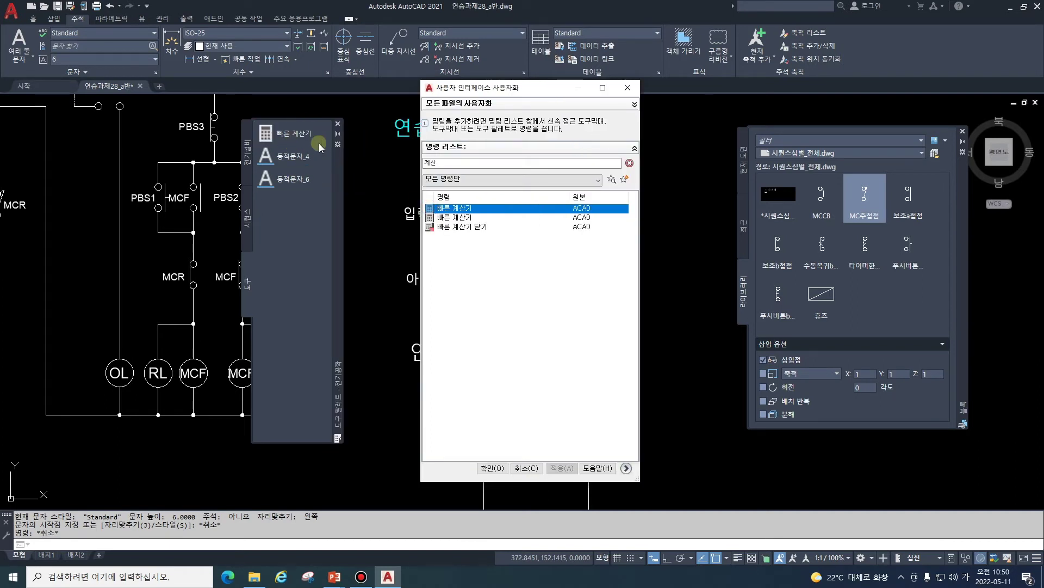
pyautogui.click(492, 467)
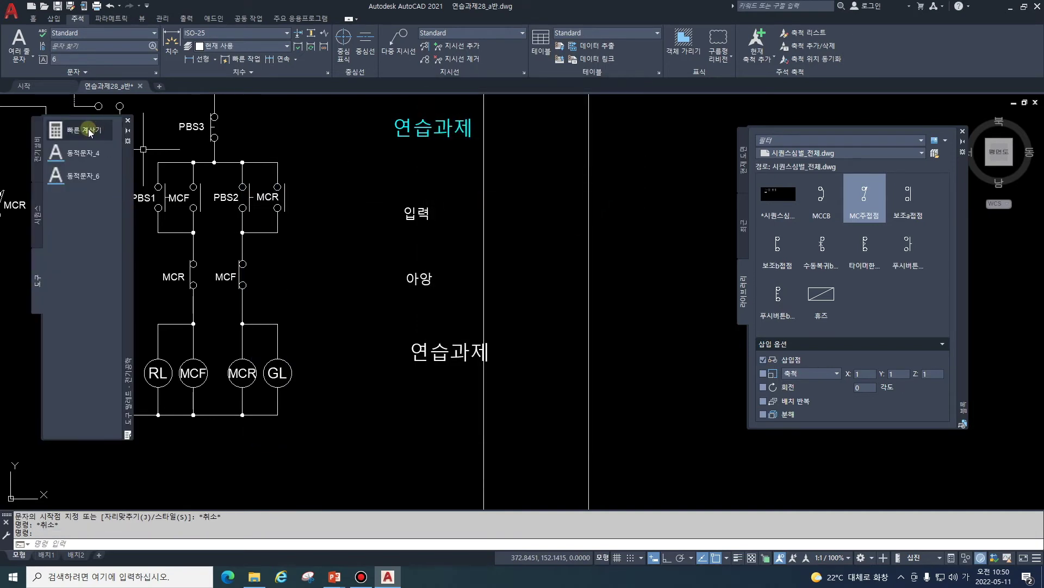
# Step: Try QuickCalc by entering 89, then close it and cancel the pending input
pyautogui.hotkey('ctrl', '8')
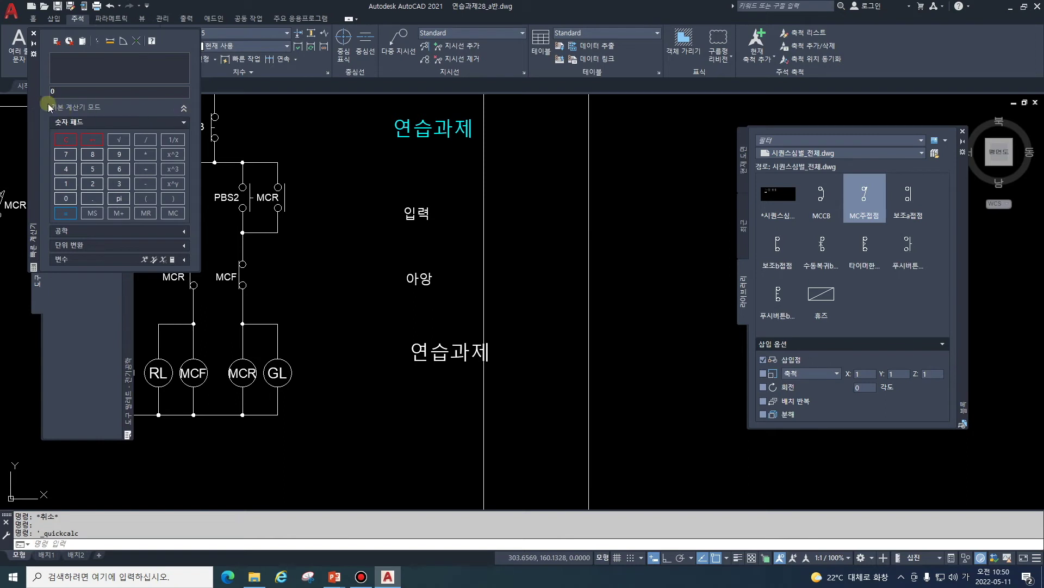
pyautogui.moveTo(39, 99); pyautogui.dragTo(252, 168)
pyautogui.click(305, 222)
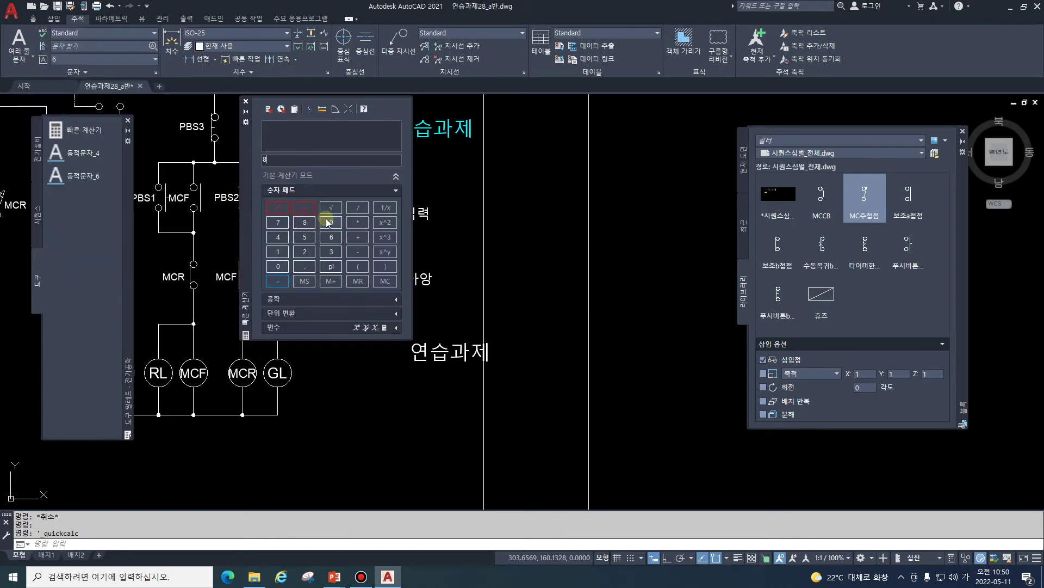
pyautogui.click(309, 109)
pyautogui.press('Escape')
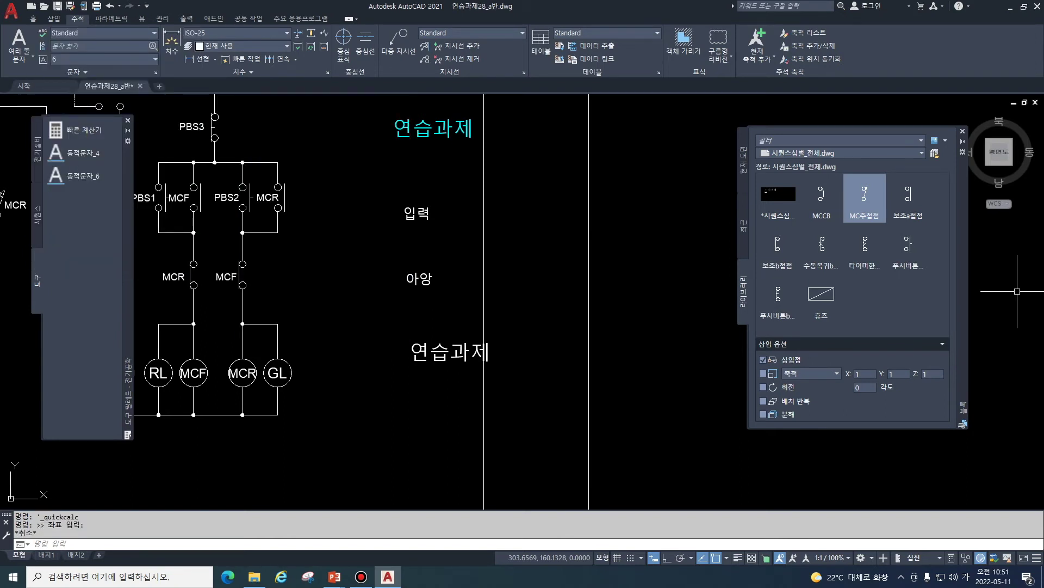
pyautogui.click(902, 287)
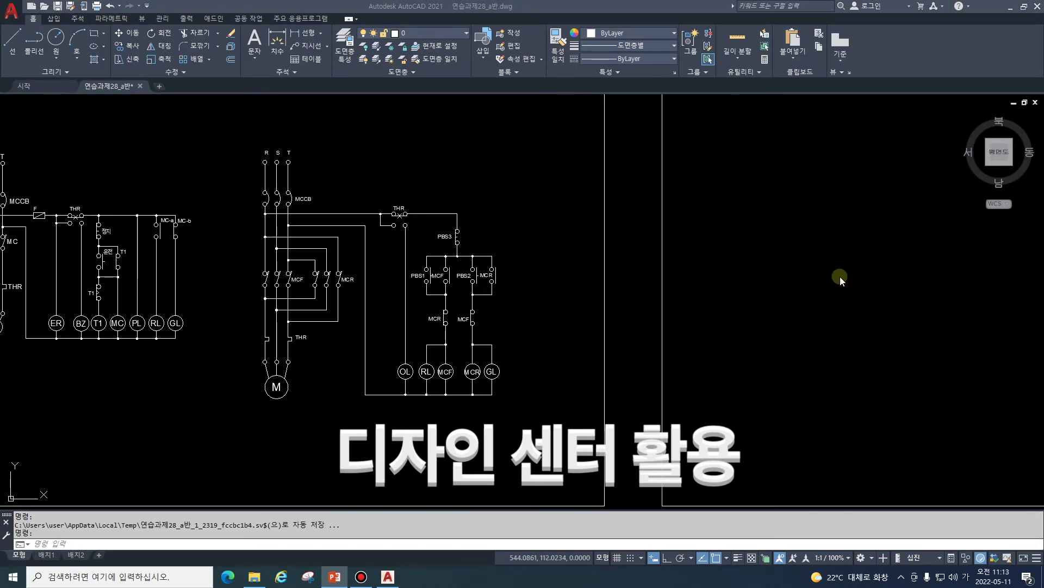
# Step: Zoom out and pan left so both circuit diagrams and the empty second frame show
pyautogui.scroll(-2, 840, 277)
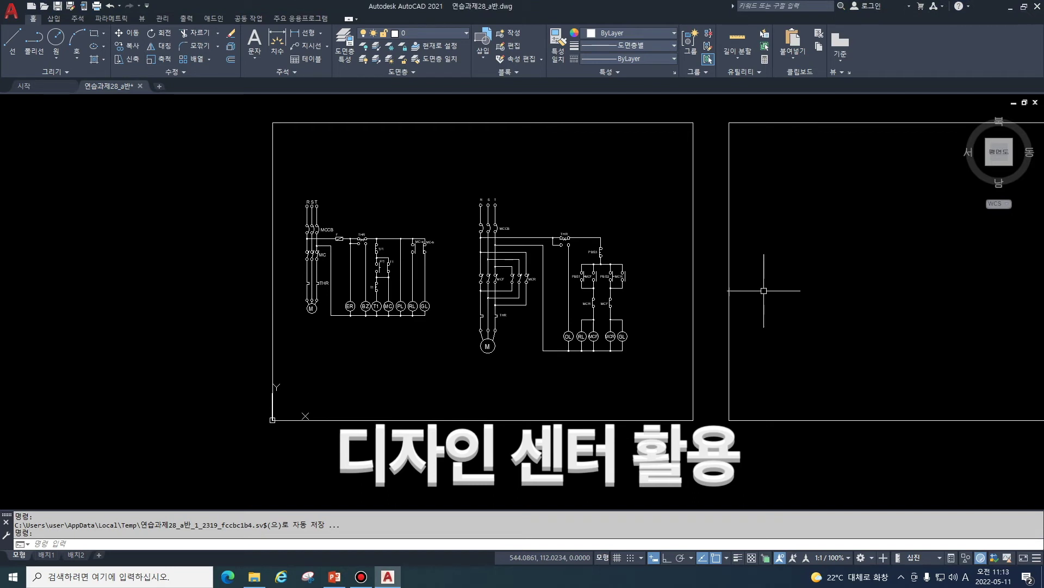
pyautogui.moveTo(847, 280); pyautogui.dragTo(700, 281, button='middle')
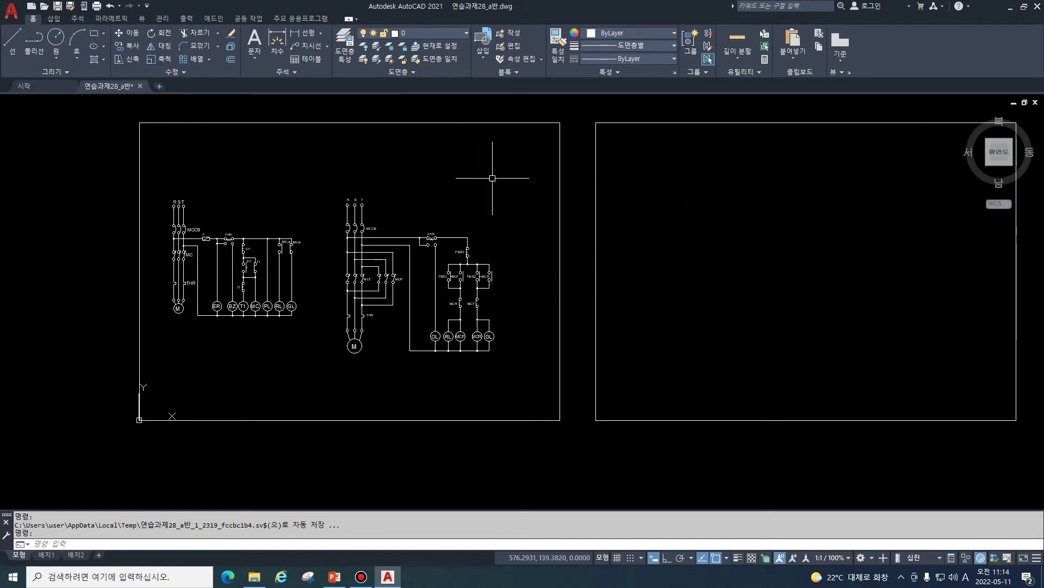
# Step: Create a new layer named center coloured magenta
pyautogui.write('la')
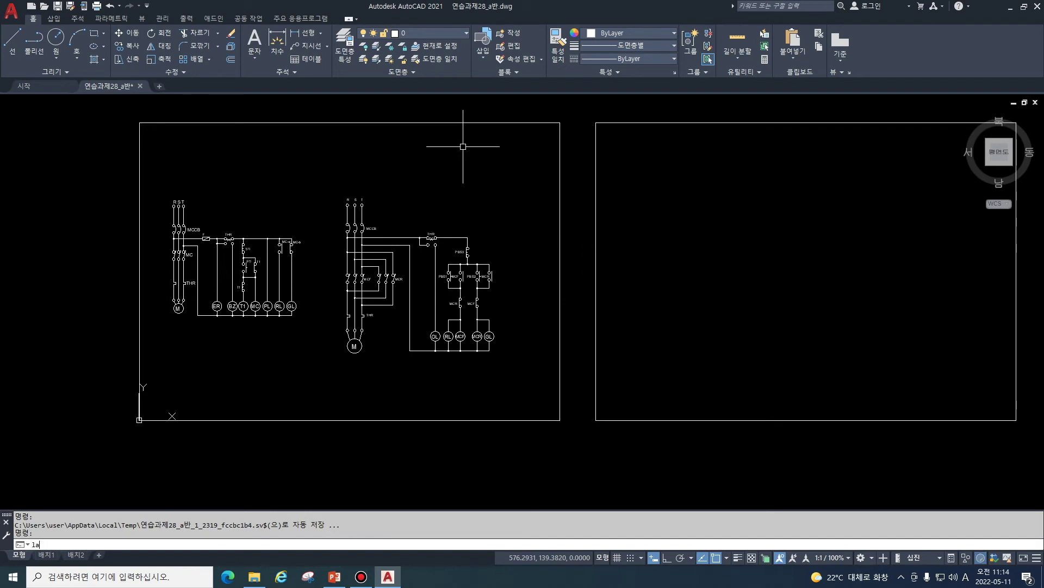
pyautogui.press('Return')
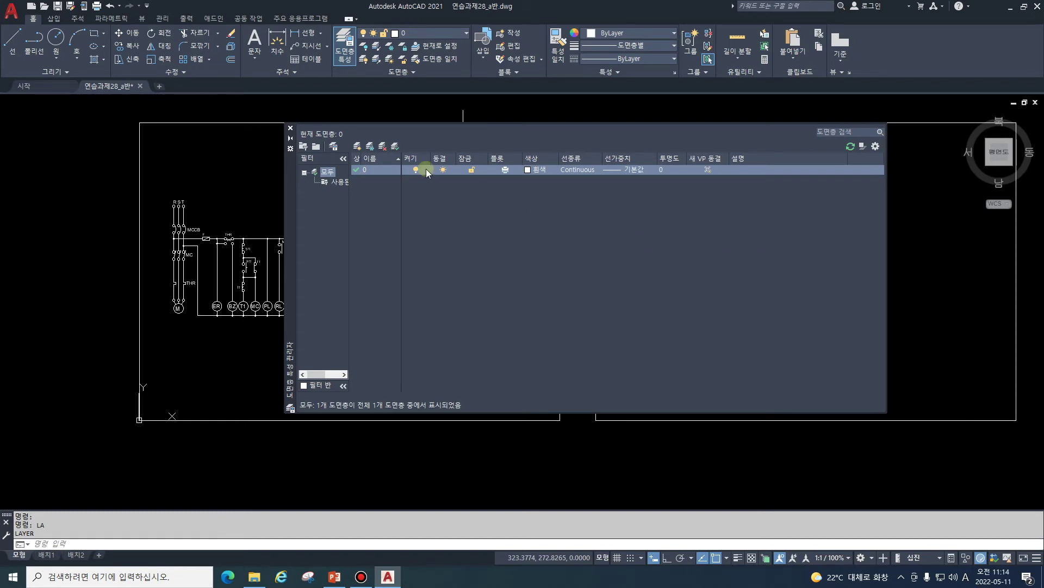
pyautogui.click(354, 147)
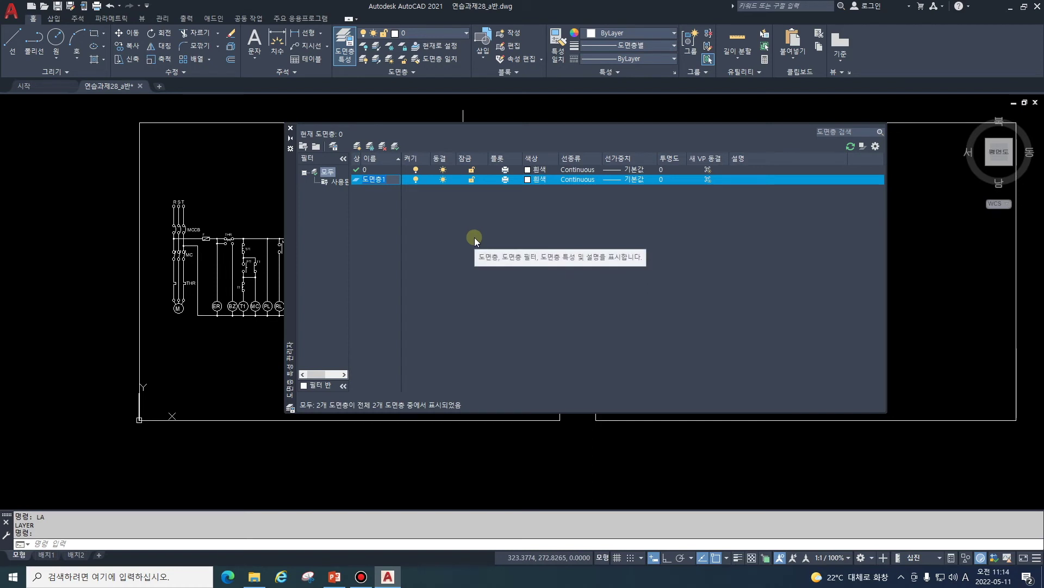
pyautogui.write('c')
pyautogui.write('enter')
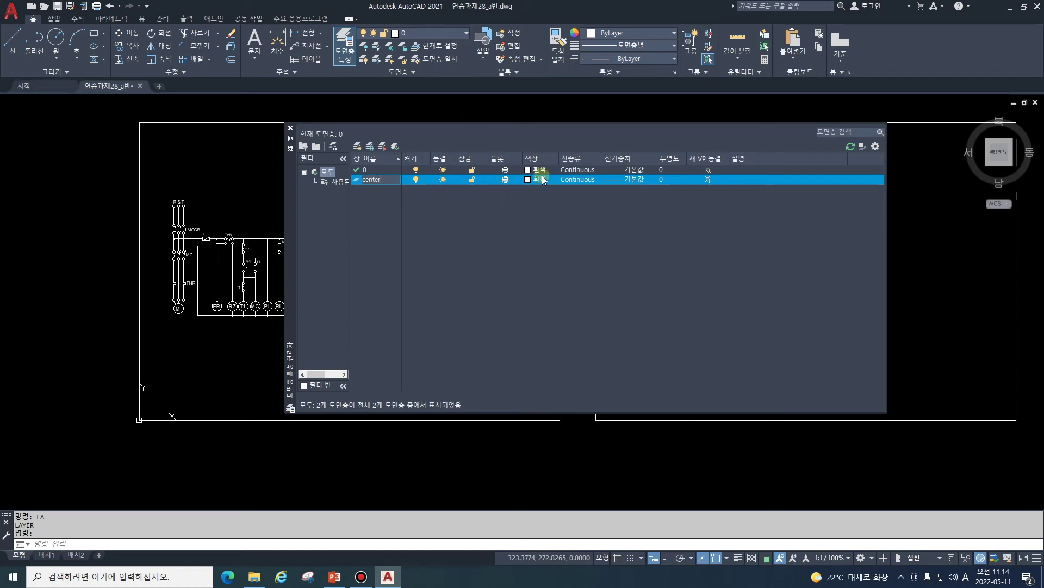
pyautogui.click(542, 175)
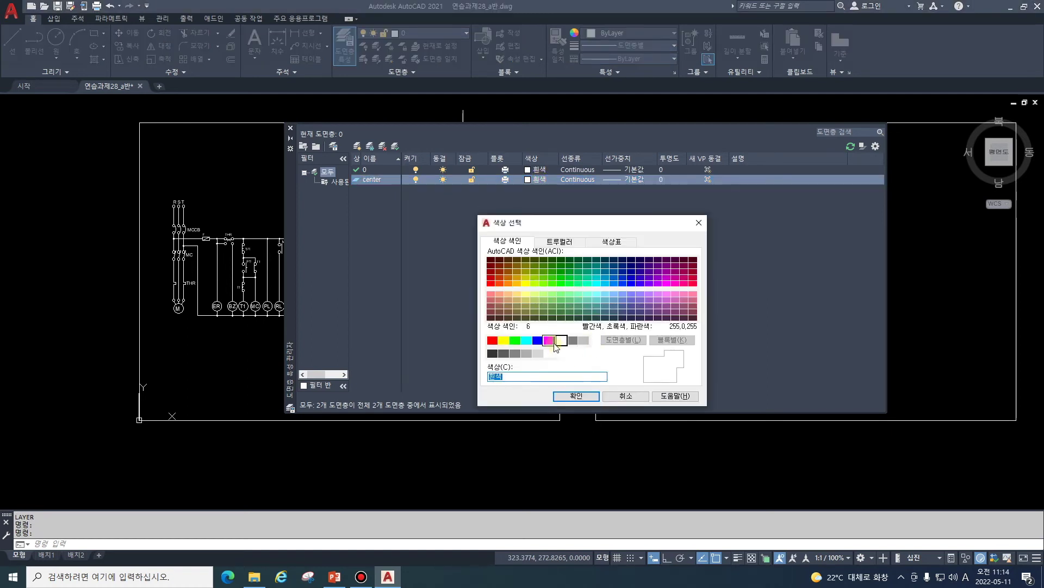
pyautogui.click(549, 340)
pyautogui.click(576, 395)
# Step: Load the CENTER2 linetype and assign it to the center layer
pyautogui.click(578, 179)
pyautogui.click(857, 276)
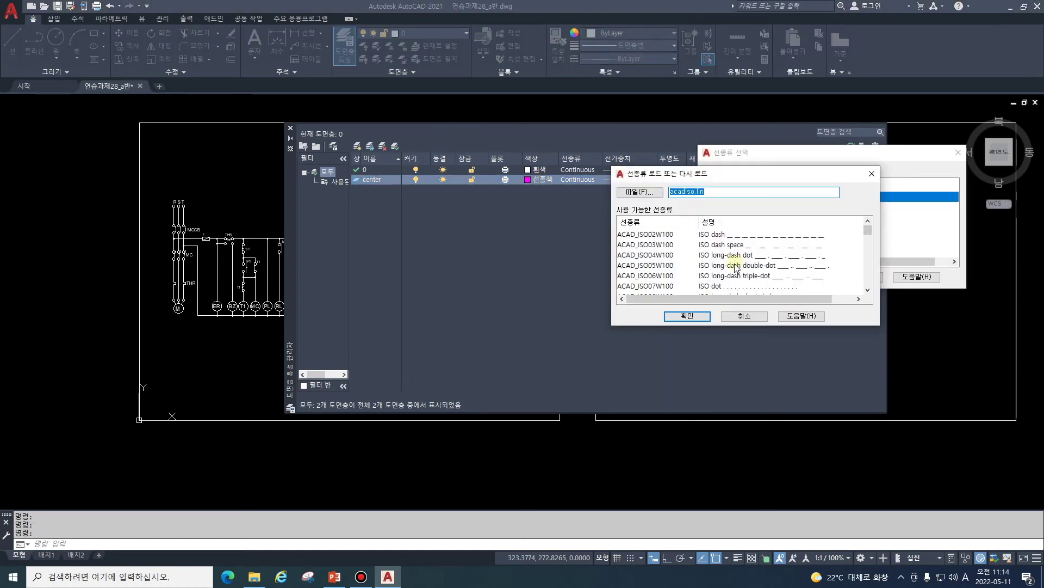
pyautogui.moveTo(868, 231); pyautogui.dragTo(867, 247)
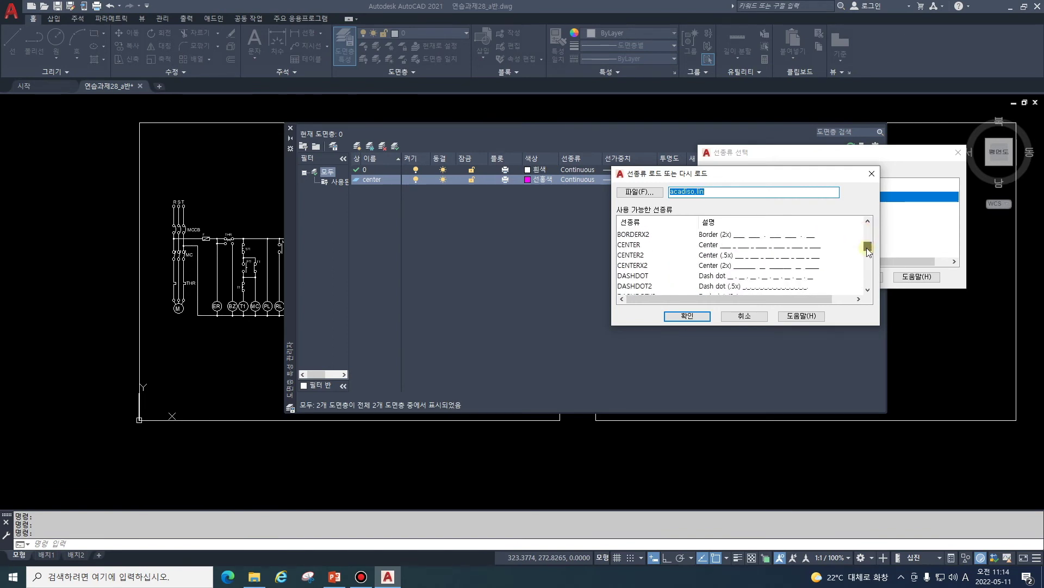
pyautogui.click(632, 254)
pyautogui.click(687, 317)
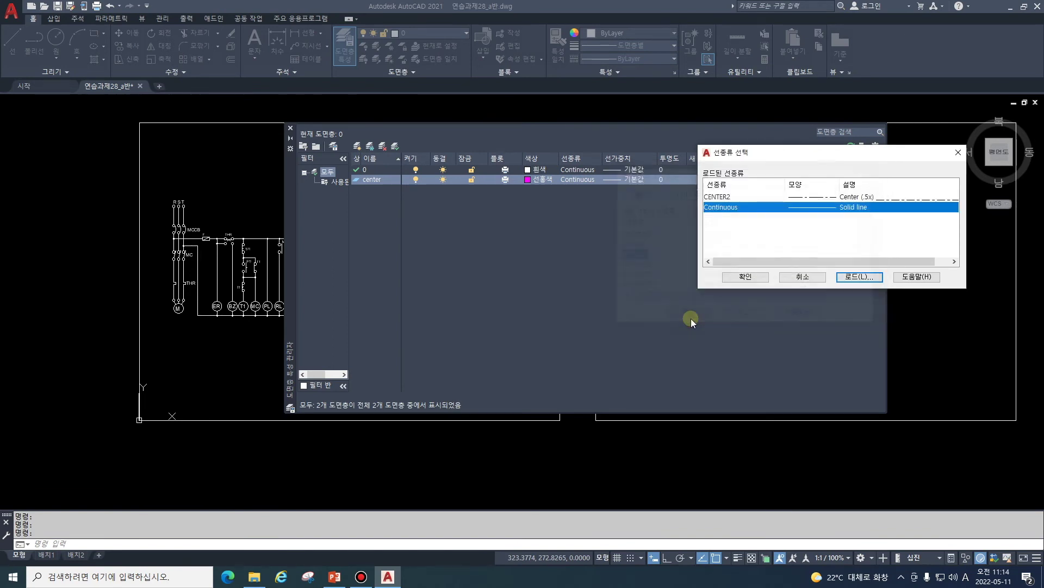
pyautogui.click(721, 197)
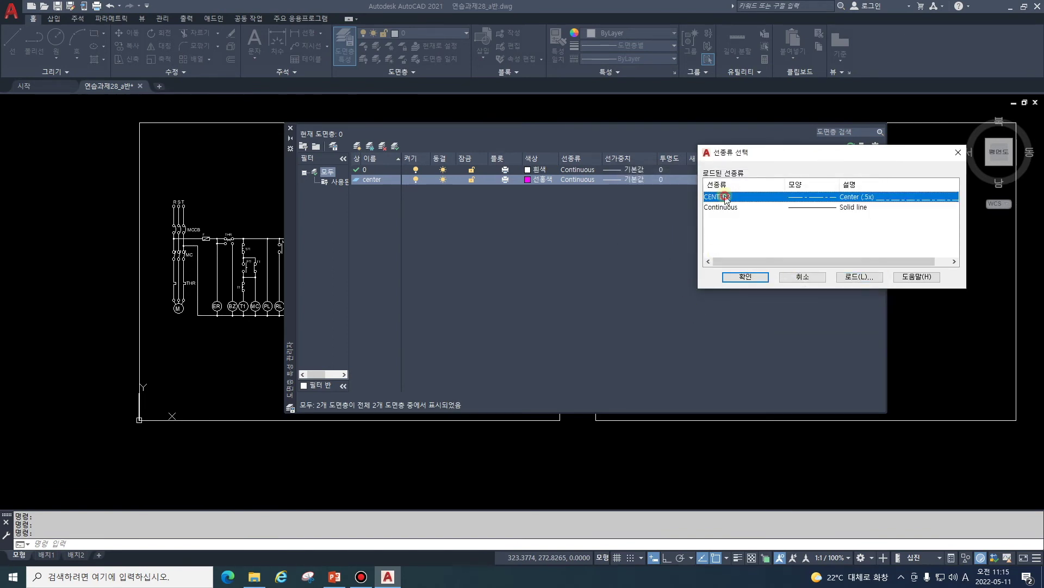
pyautogui.click(740, 277)
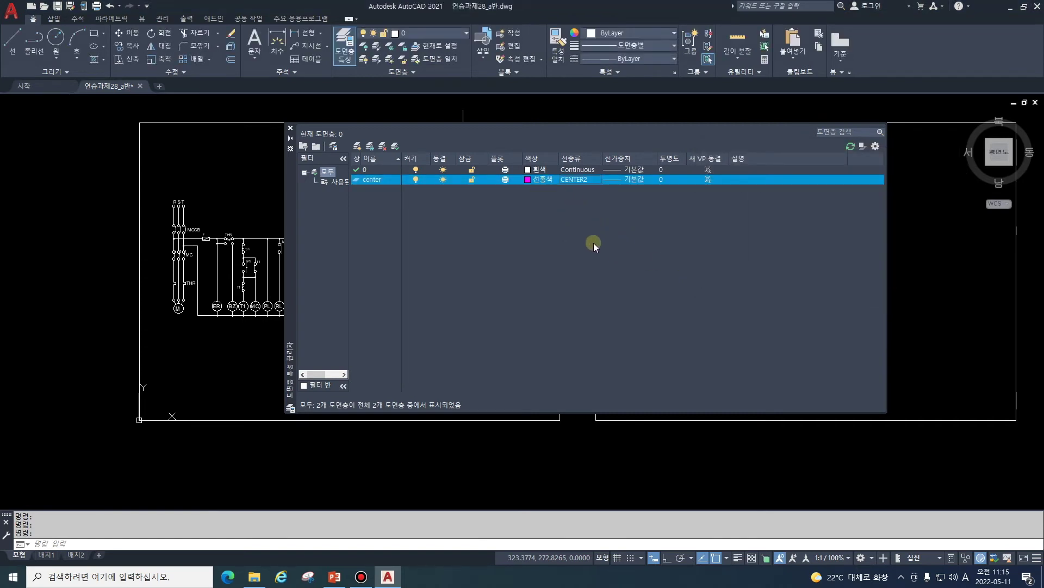
# Step: Create a new layer named 외형선 coloured cyan
pyautogui.click(356, 146)
pyautogui.write('dhl')
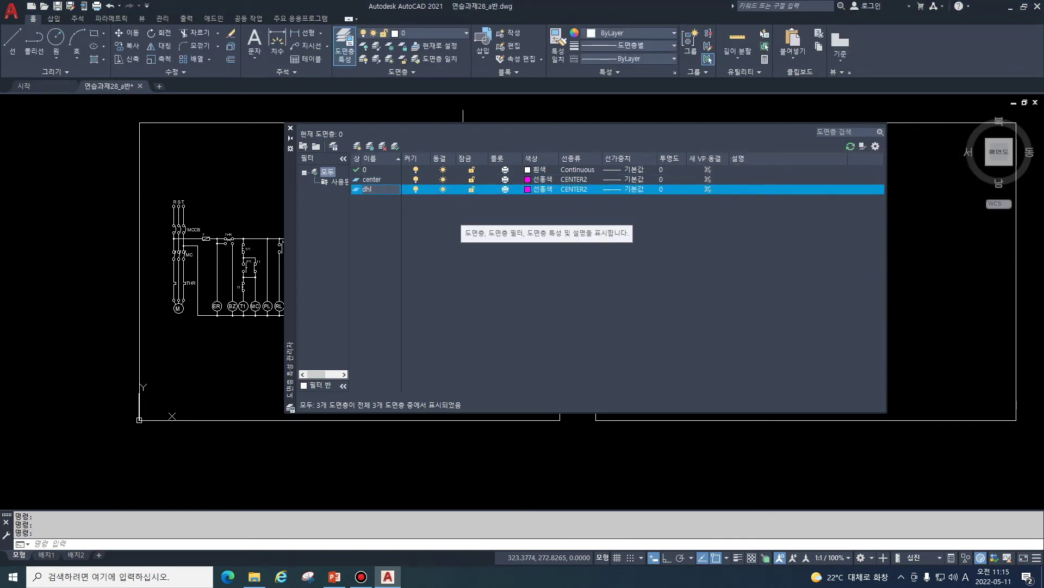
pyautogui.press('Hangul')
pyautogui.write('오')
pyautogui.write('형선')
pyautogui.click(529, 190)
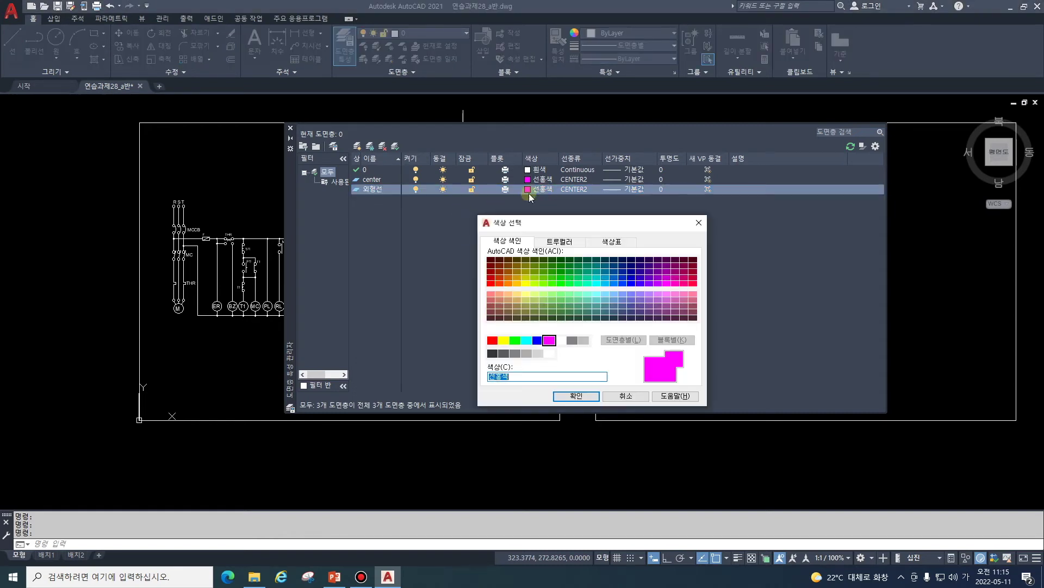
pyautogui.click(527, 340)
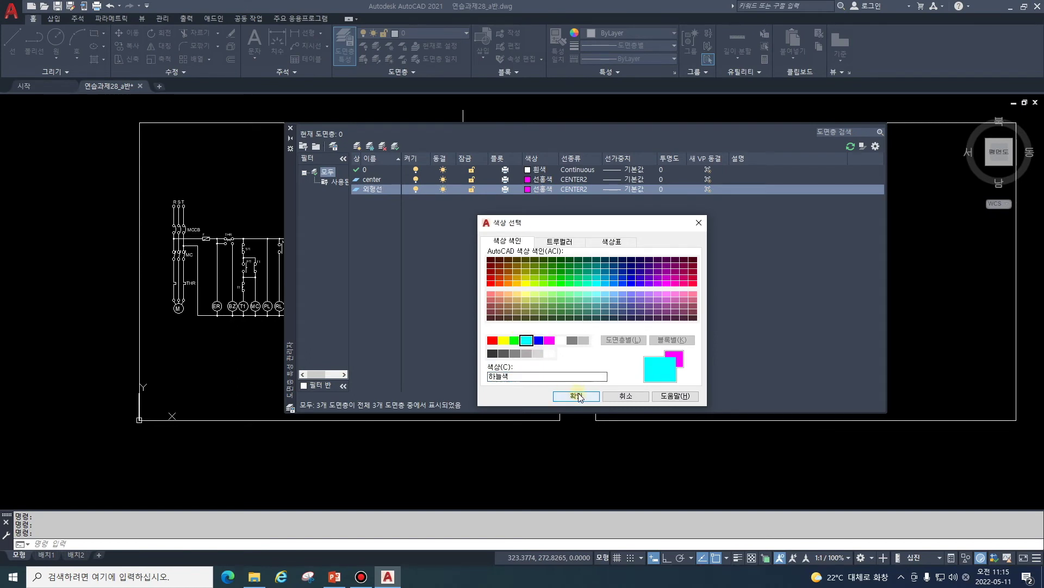
pyautogui.click(577, 395)
# Step: Give 외형선 the Continuous linetype and a 0.30 mm lineweight
pyautogui.click(576, 190)
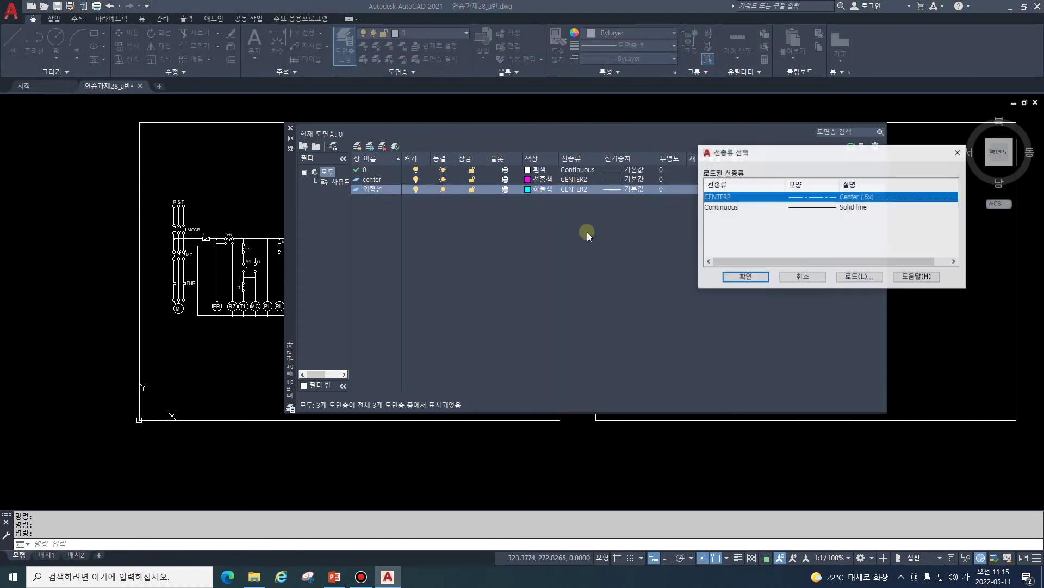
pyautogui.click(724, 197)
pyautogui.click(746, 277)
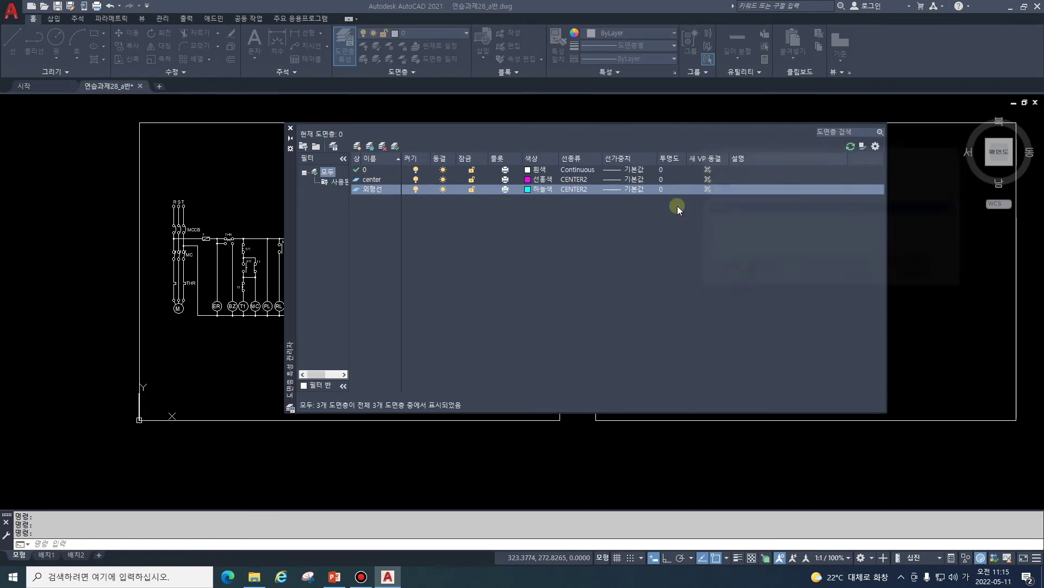
pyautogui.click(634, 189)
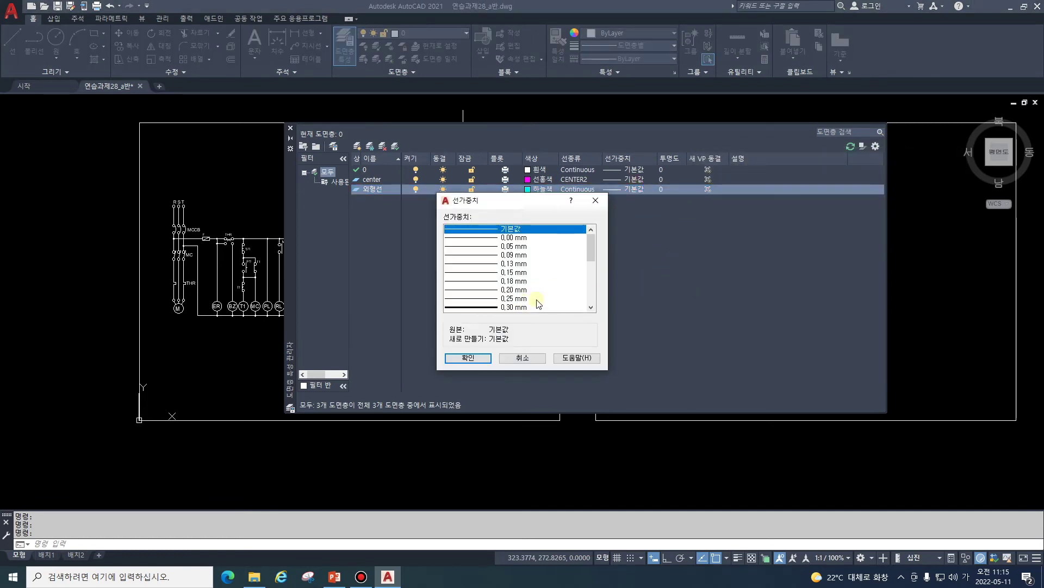
pyautogui.click(511, 308)
pyautogui.click(471, 358)
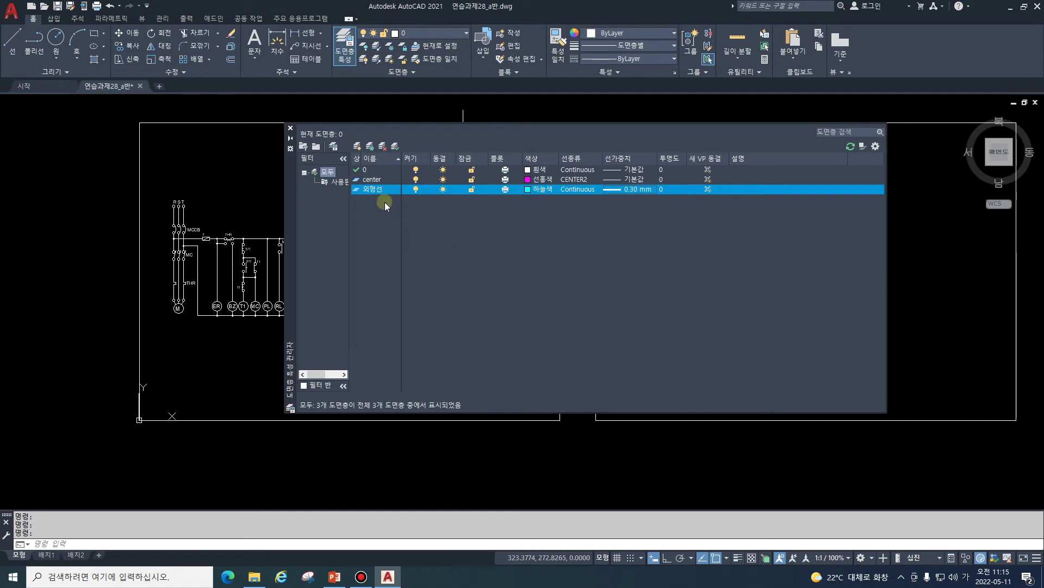
# Step: Add a green hatch layer with the default lineweight
pyautogui.click(357, 146)
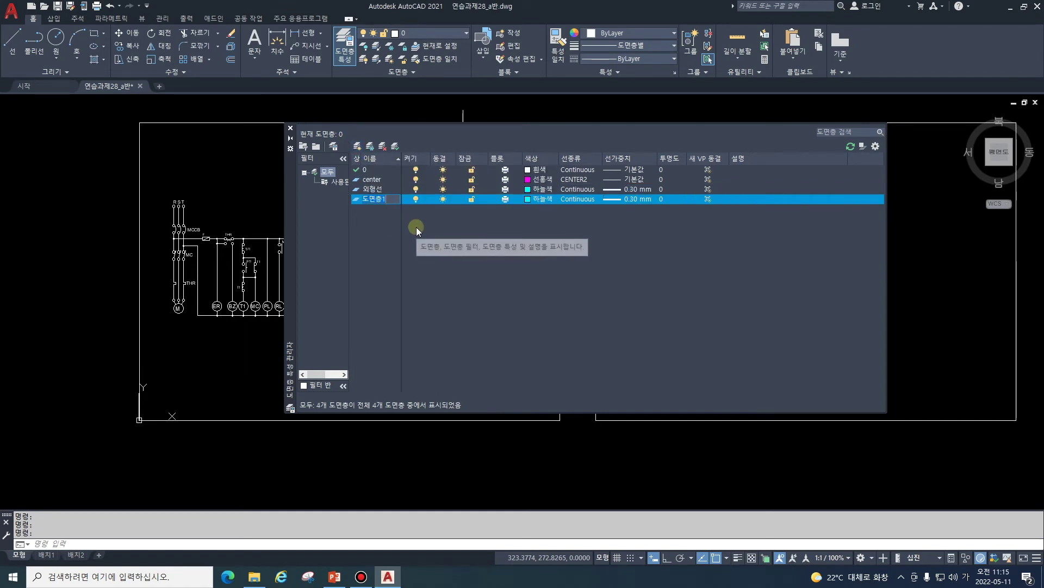
pyautogui.write('ㅗ')
pyautogui.press('Hangul')
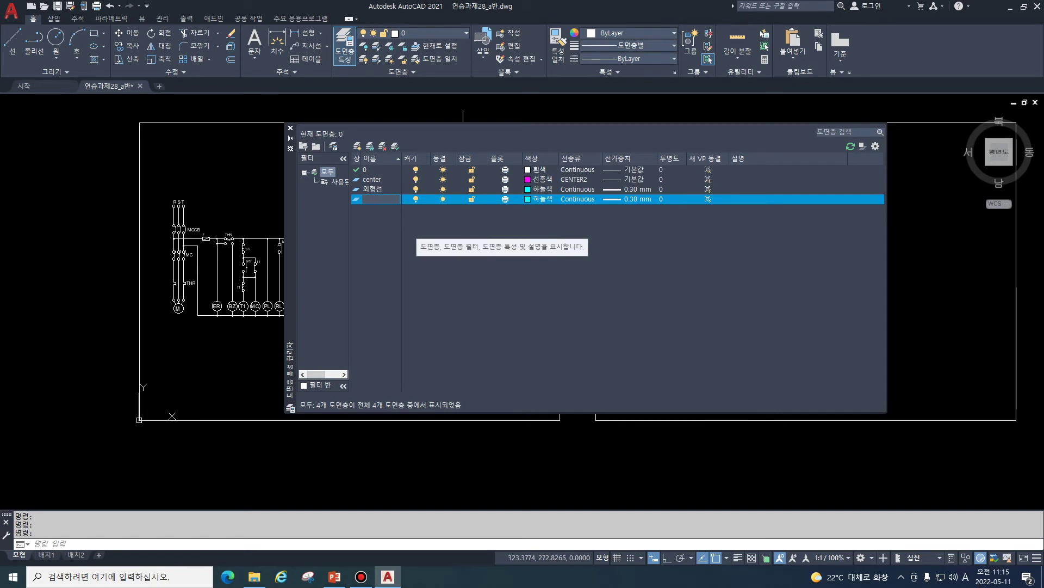
pyautogui.write('hatch')
pyautogui.click(544, 199)
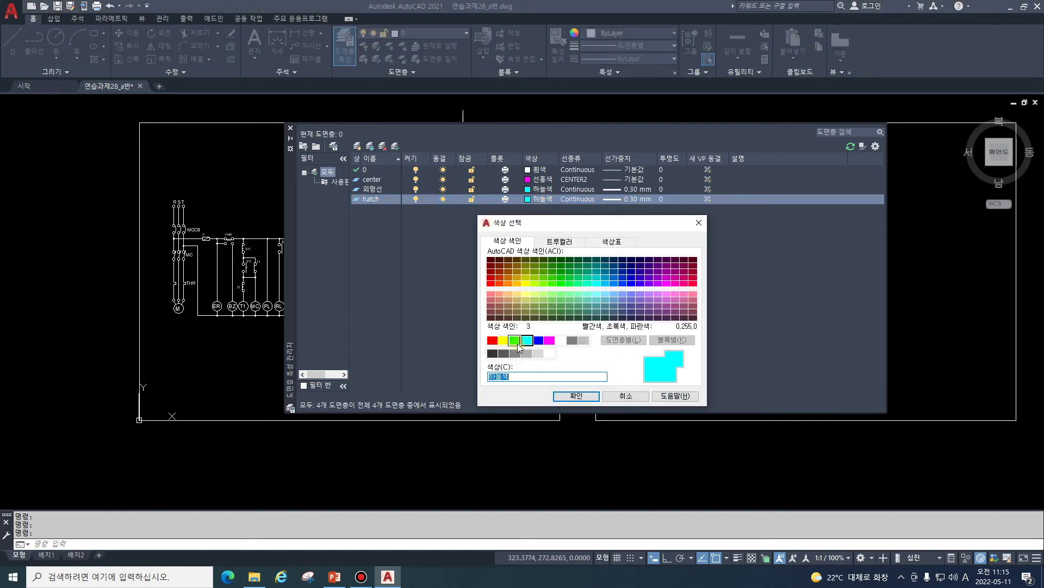
pyautogui.click(514, 340)
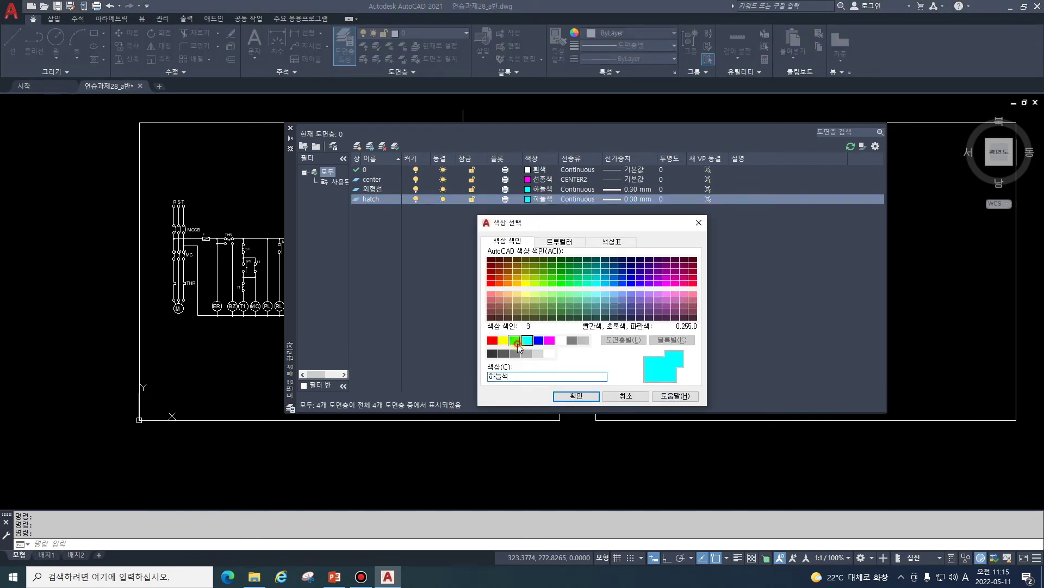
pyautogui.click(575, 395)
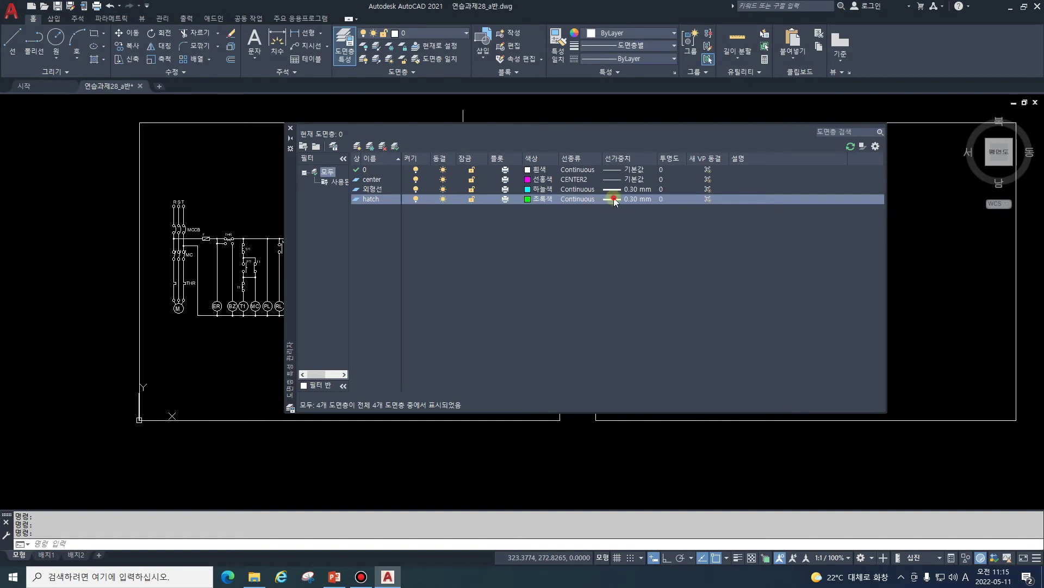
pyautogui.click(614, 199)
pyautogui.click(484, 229)
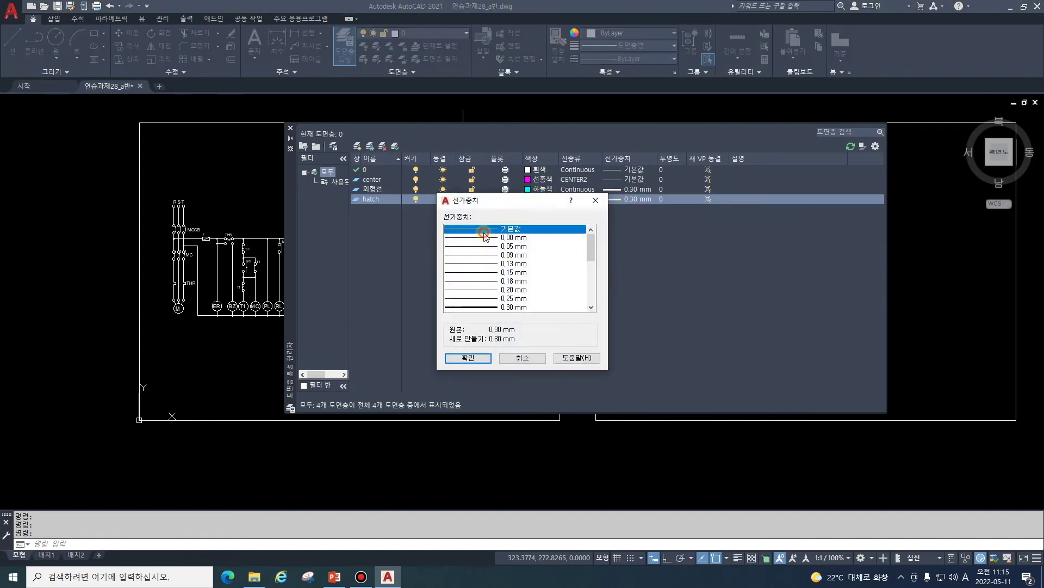
pyautogui.click(486, 357)
# Step: Add a red dim layer
pyautogui.click(358, 145)
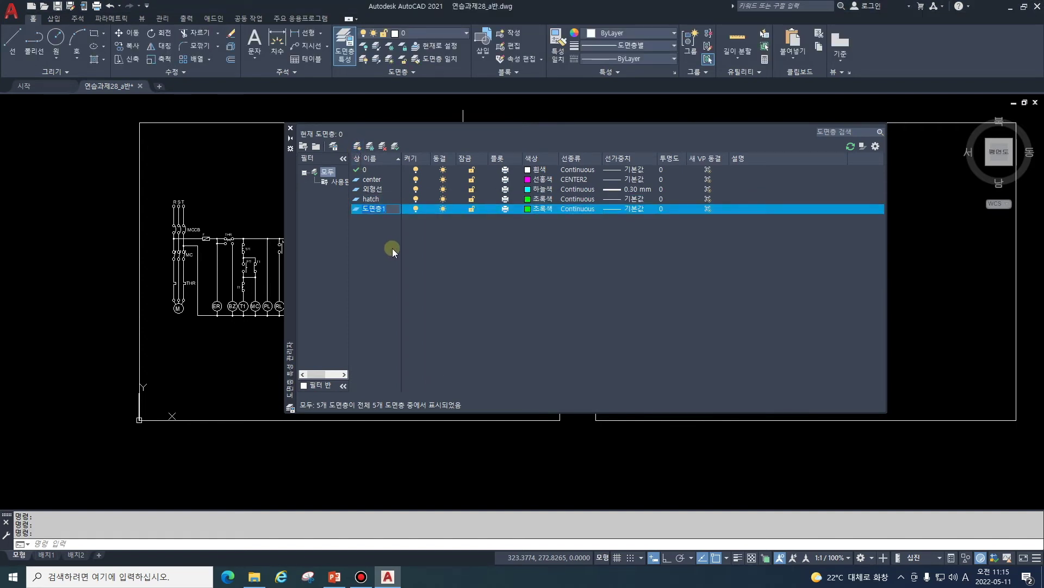
pyautogui.write('di')
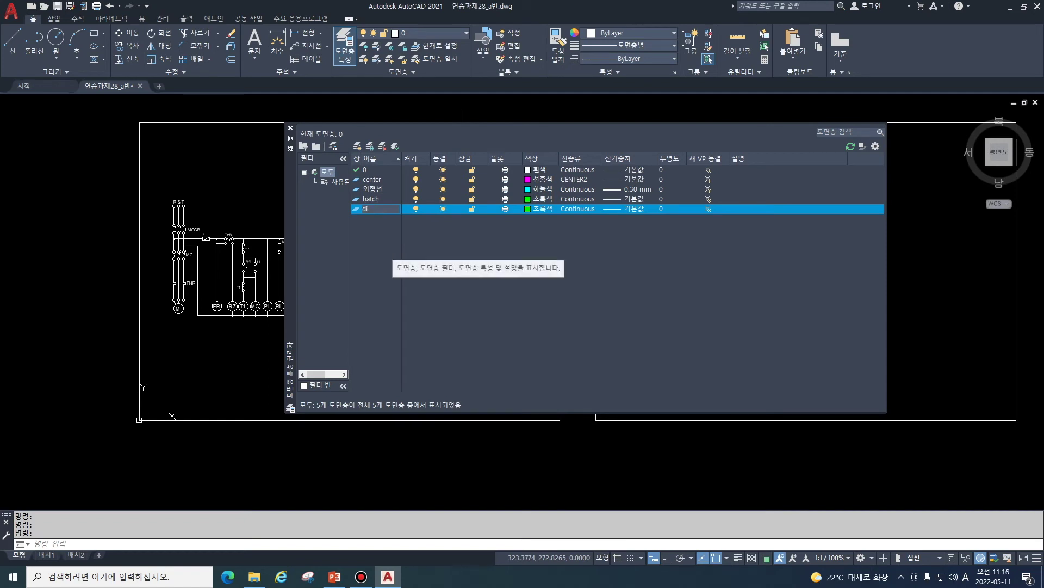
pyautogui.write('m')
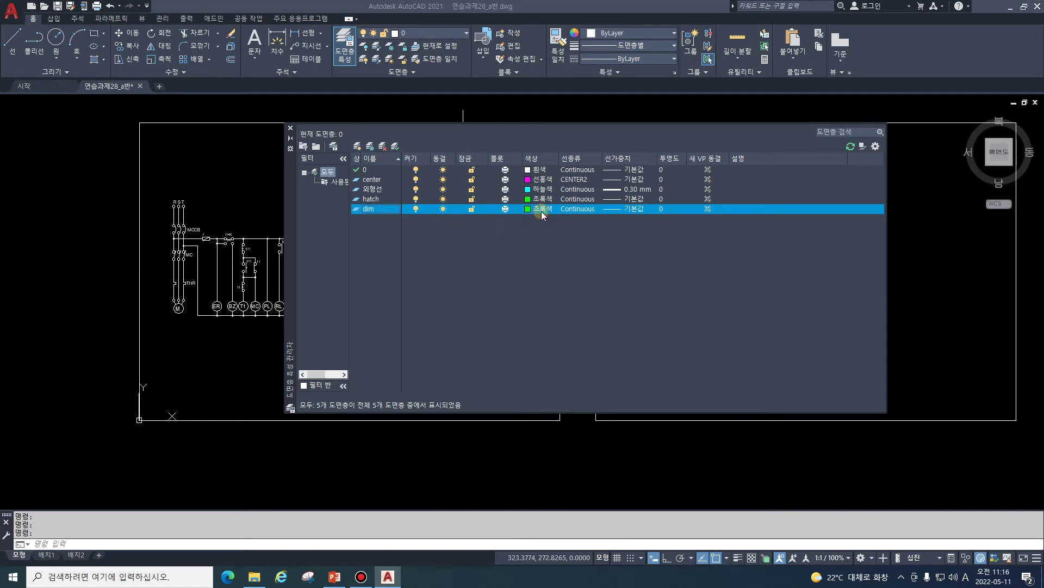
pyautogui.click(541, 211)
pyautogui.click(493, 342)
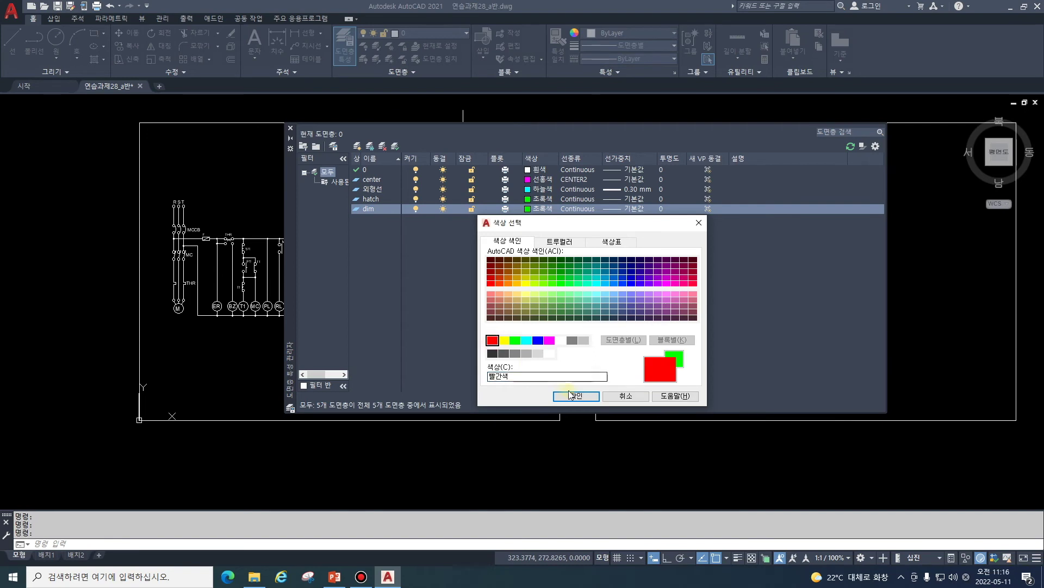
pyautogui.click(574, 395)
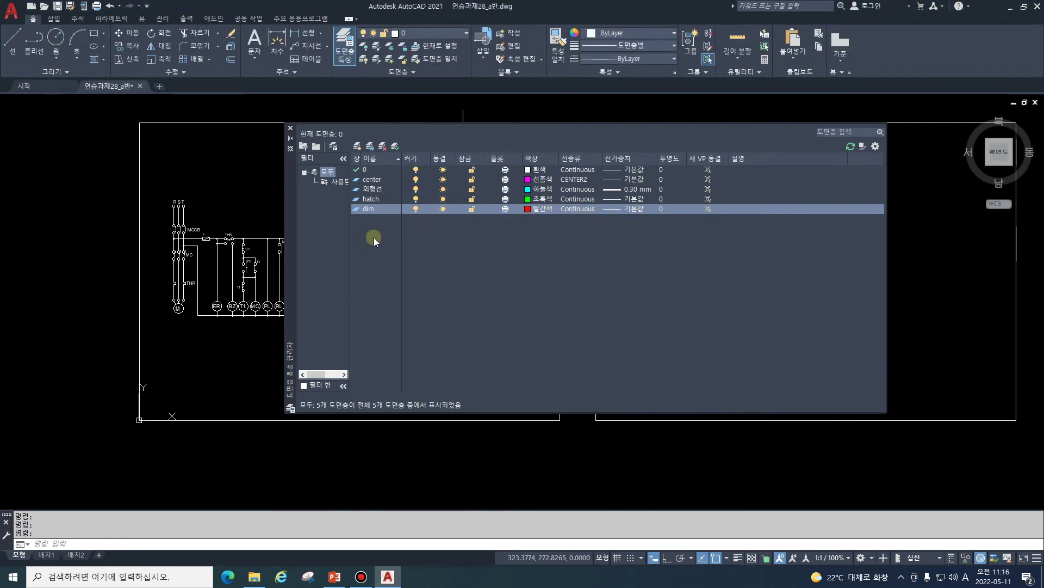
# Step: Add a yellow 심벌 layer and close the Layer Properties Manager
pyautogui.click(357, 146)
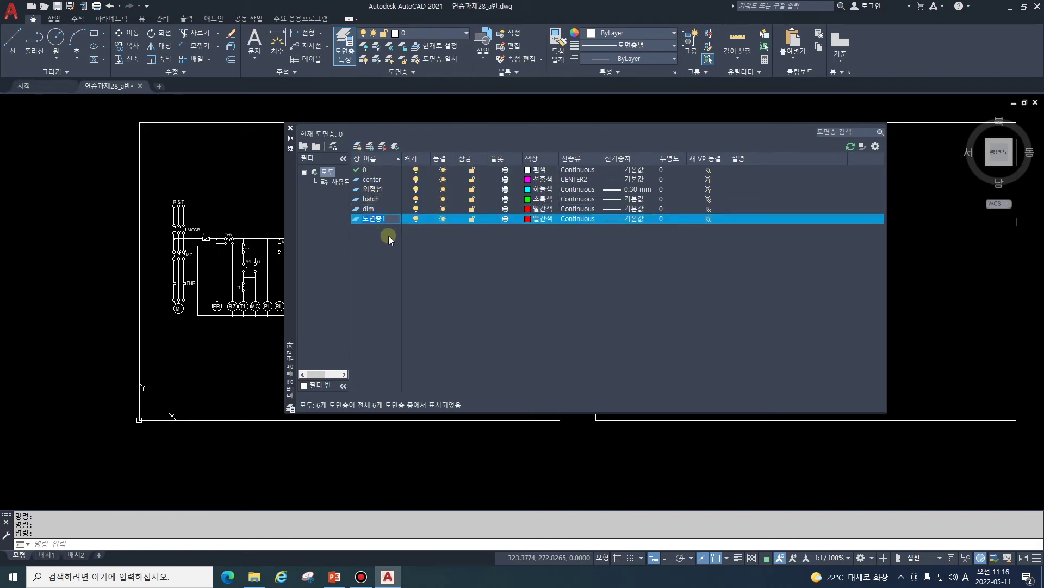
pyautogui.write('tla')
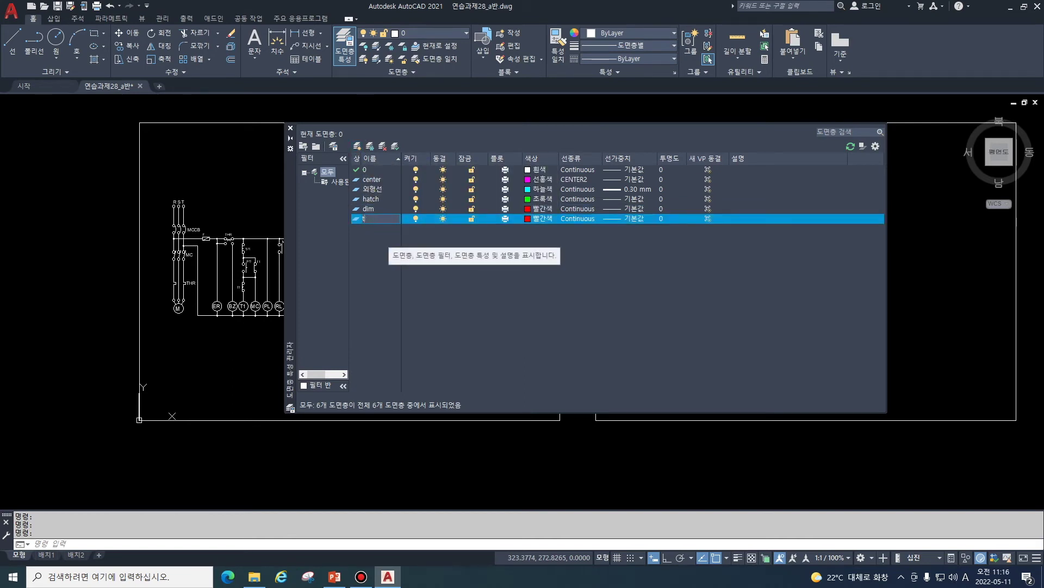
pyautogui.press('Hangul')
pyautogui.write('심ㅂ')
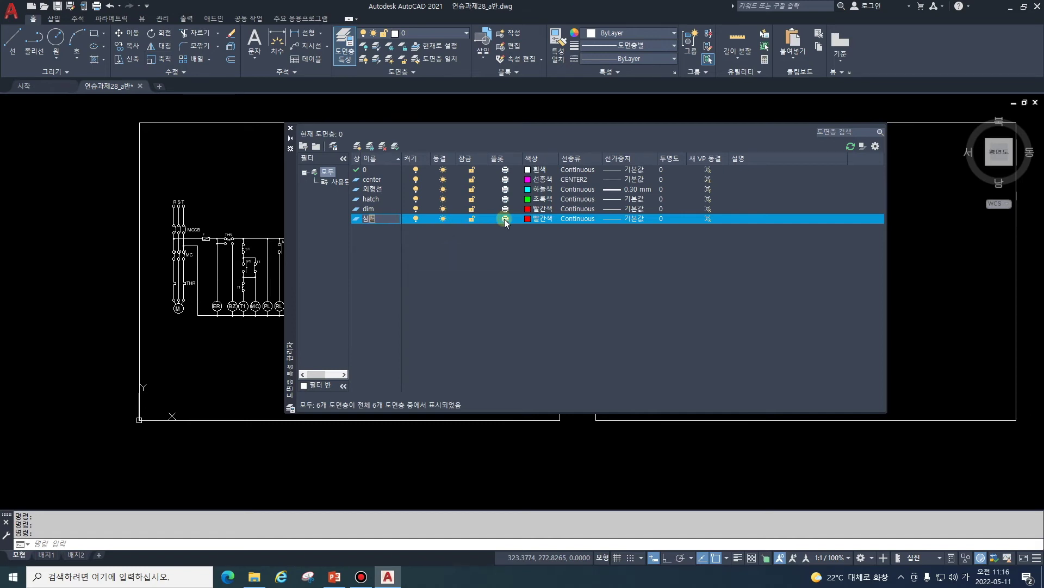
pyautogui.click(550, 218)
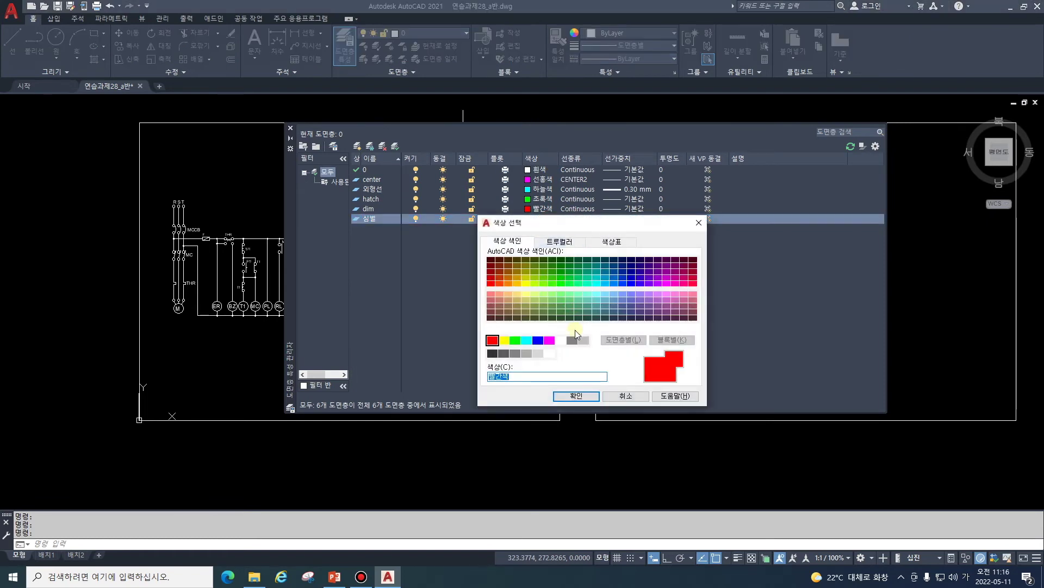
pyautogui.click(504, 340)
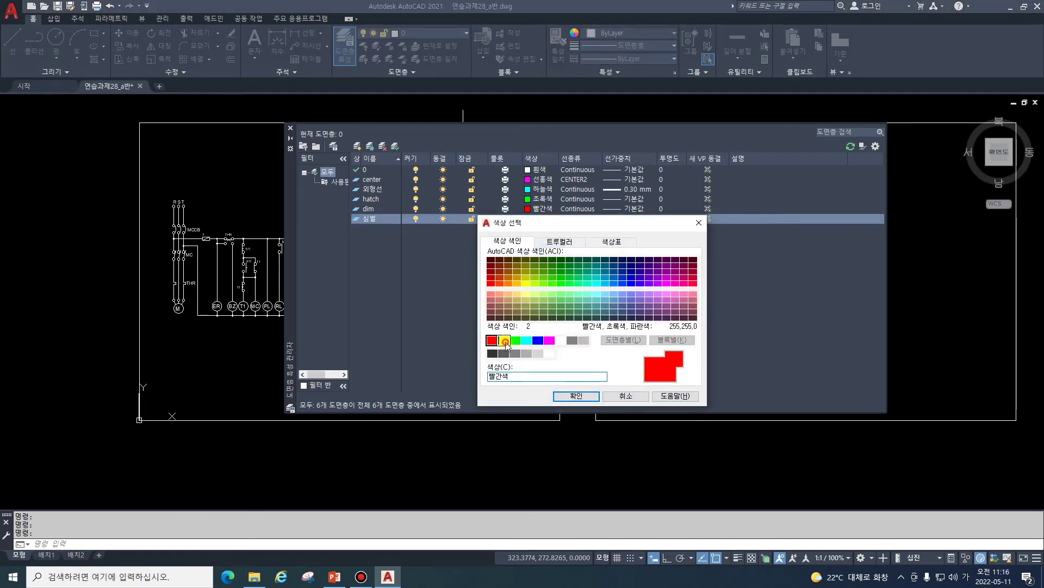
pyautogui.click(581, 394)
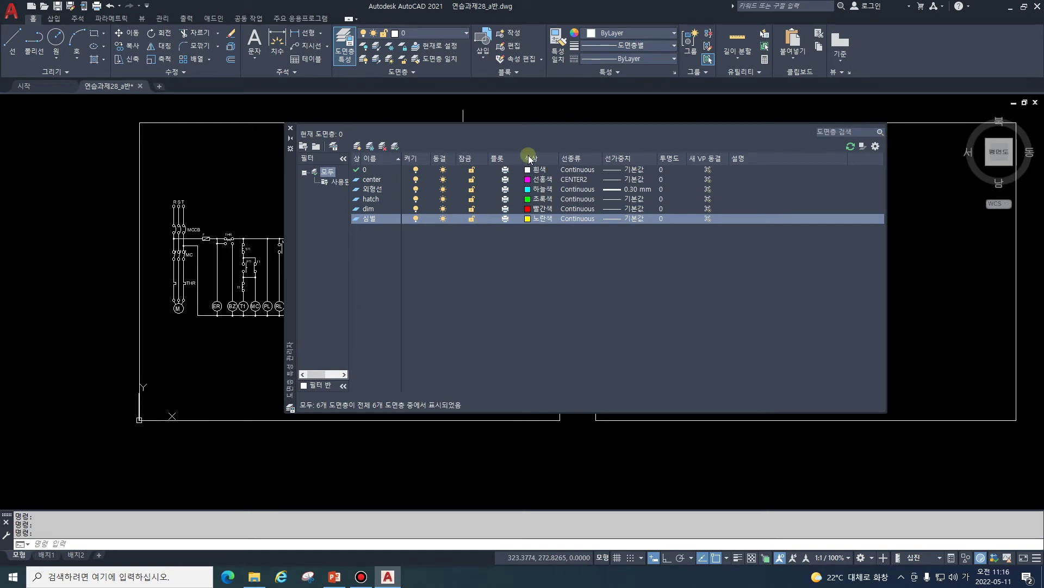
pyautogui.click(290, 129)
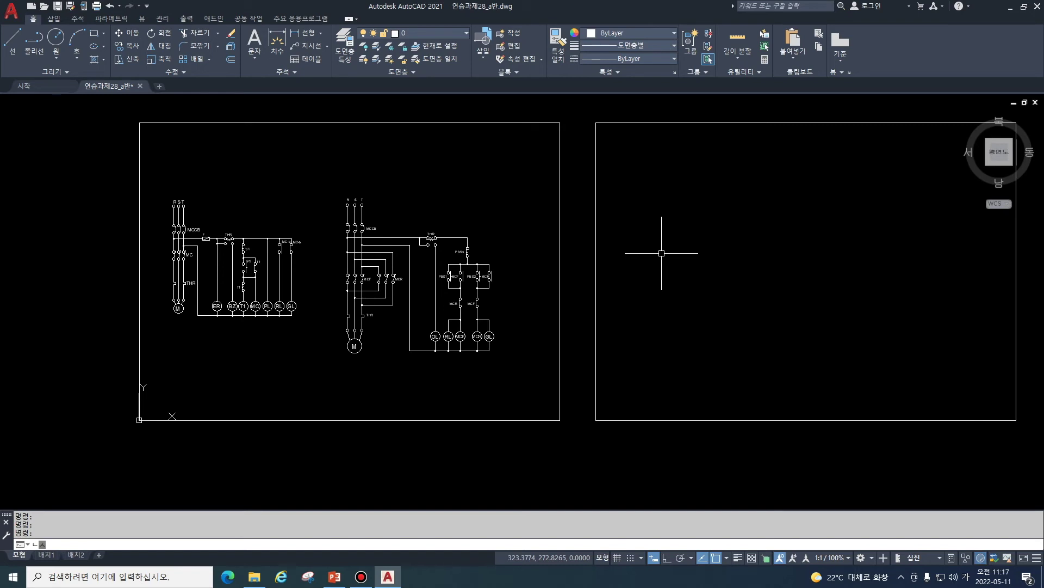
# Step: Create a new text style named 본문 with the STYLE command
pyautogui.write('STY')
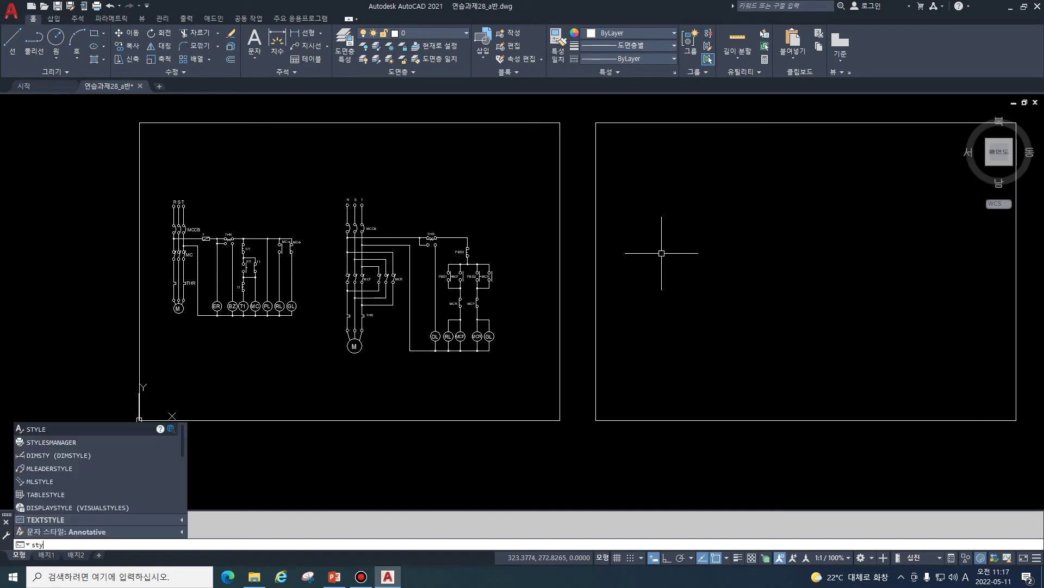
pyautogui.write('LE')
pyautogui.press('Return')
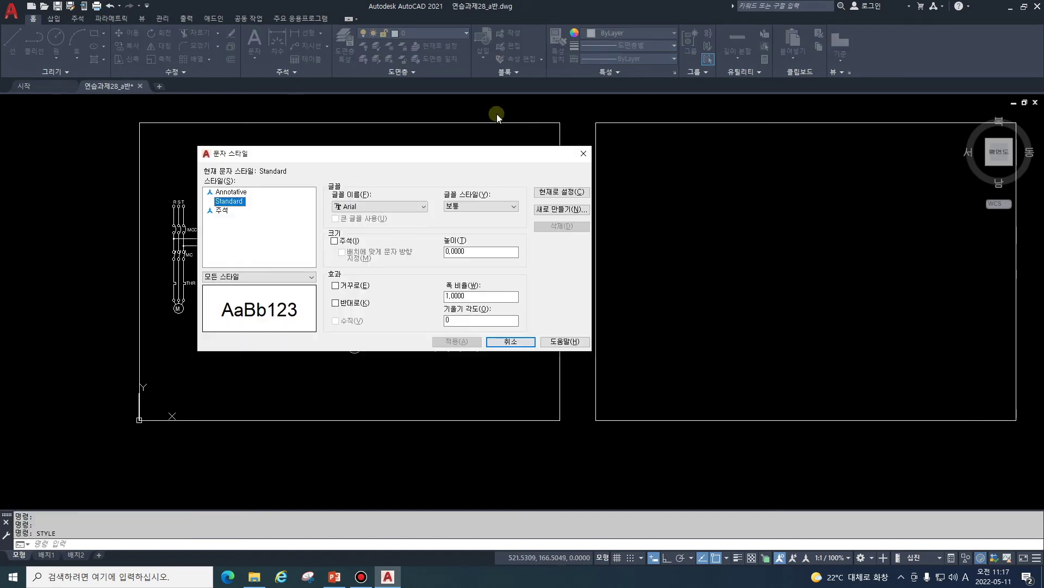
pyautogui.click(548, 212)
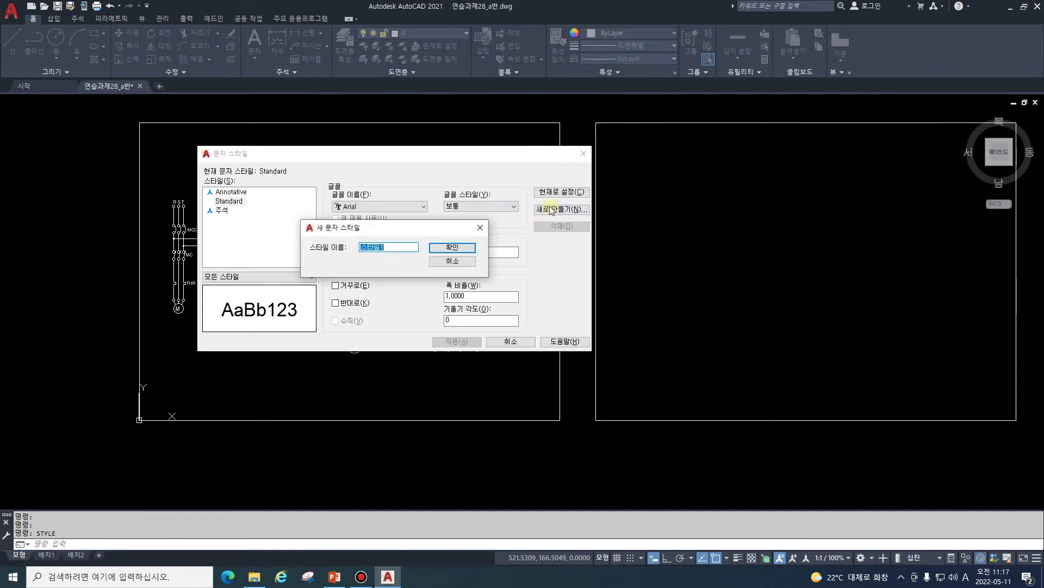
pyautogui.press('BackSpace')
pyautogui.write('본문')
pyautogui.click(468, 247)
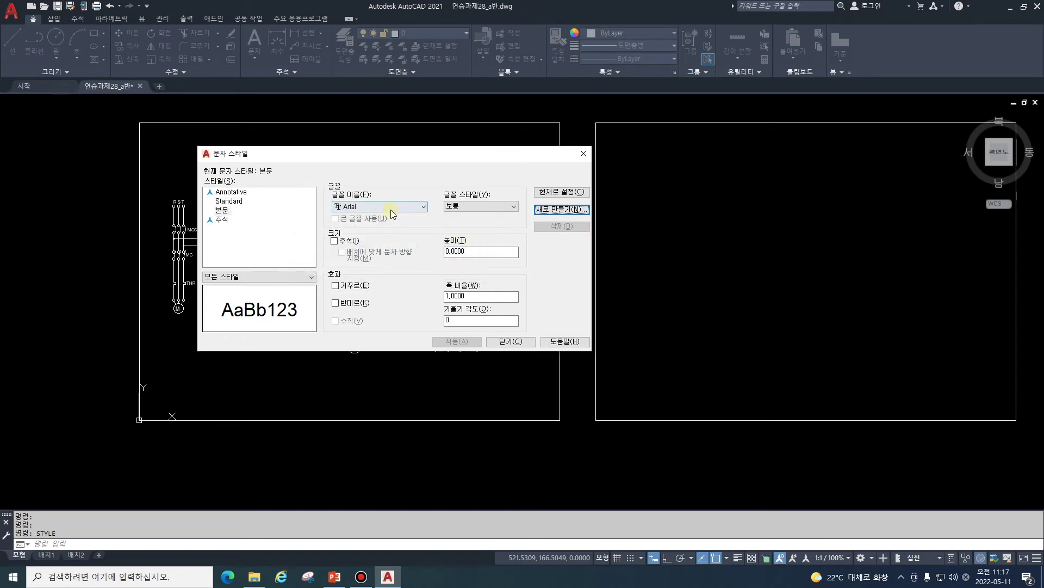
# Step: Give 본문 the 휴먼모음T font at height 3, then name a new style 제목
pyautogui.click(390, 207)
pyautogui.moveTo(453, 247); pyautogui.dragTo(453, 355)
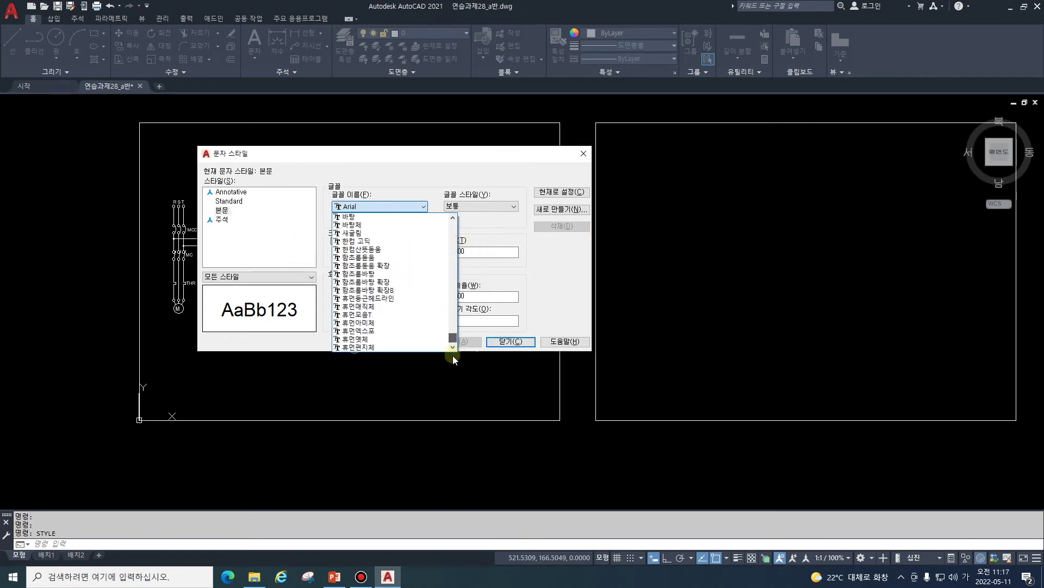
pyautogui.click(389, 316)
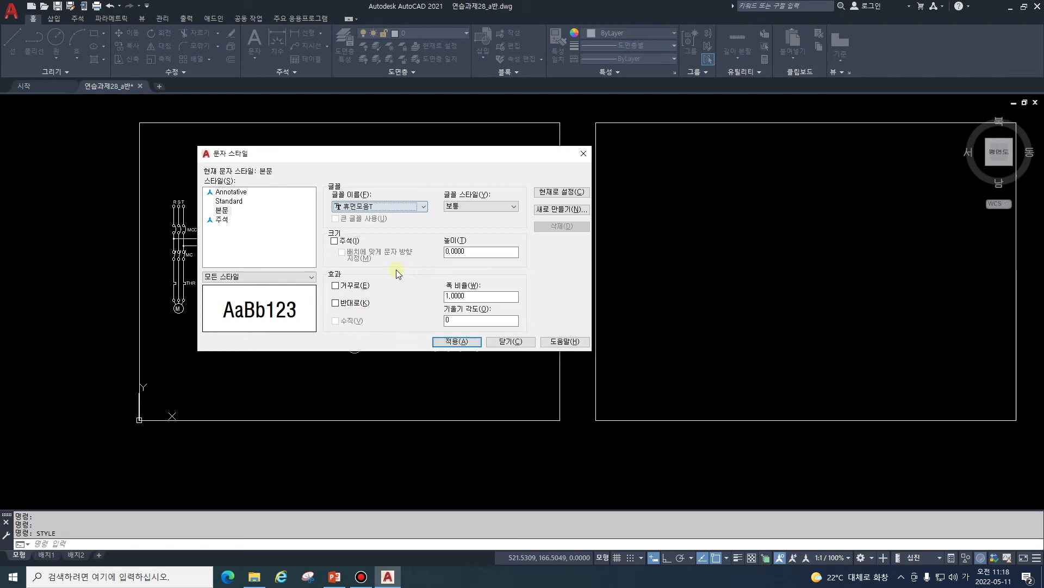
pyautogui.doubleClick(480, 250)
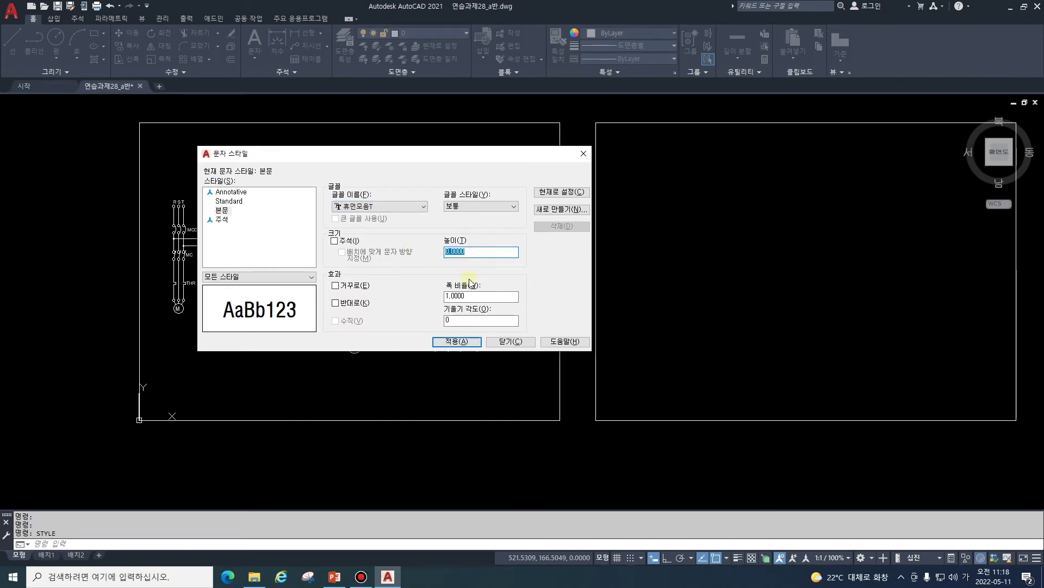
pyautogui.write('3')
pyautogui.click(469, 337)
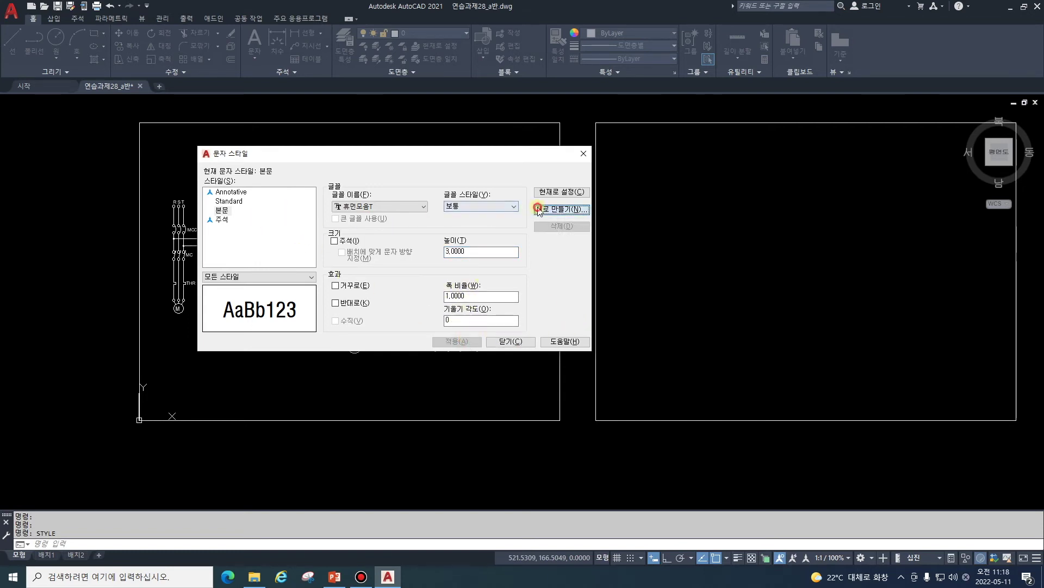
pyautogui.click(564, 210)
pyautogui.write('제목')
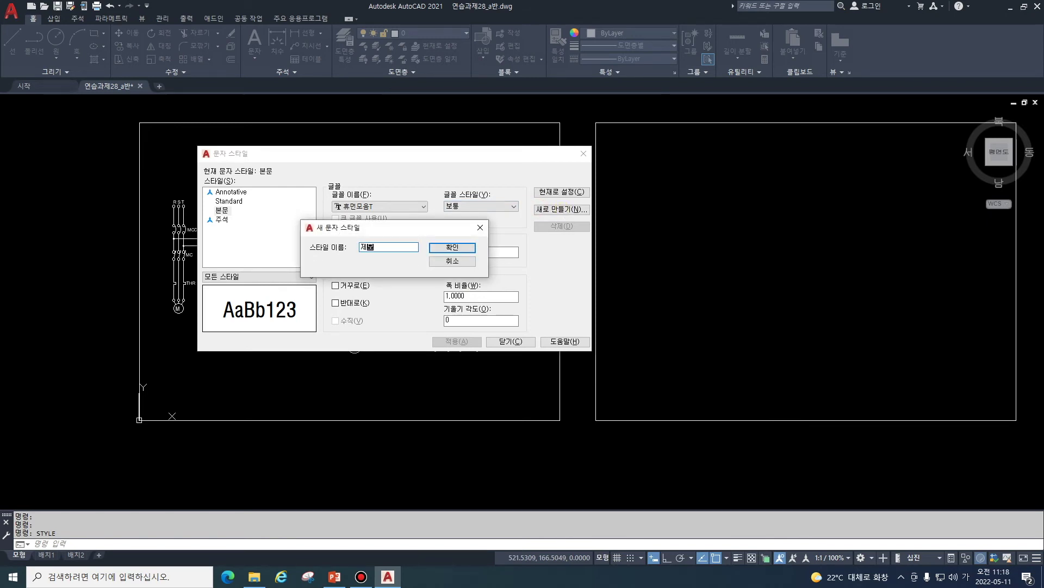
# Step: Set the 제목 style to bold 한컴 고딕 at height 5, then save the drawing
pyautogui.click(452, 247)
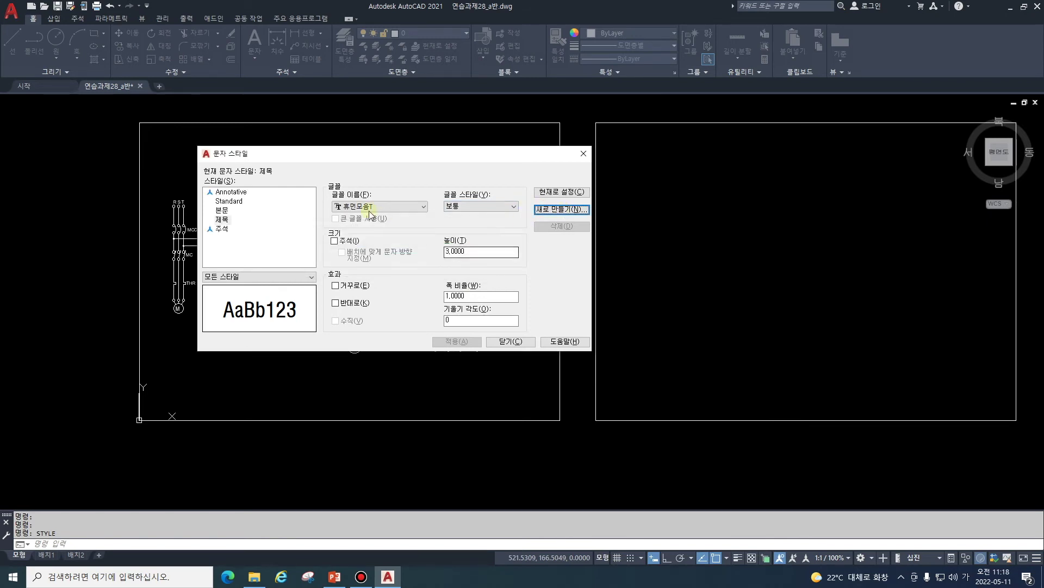
pyautogui.click(379, 207)
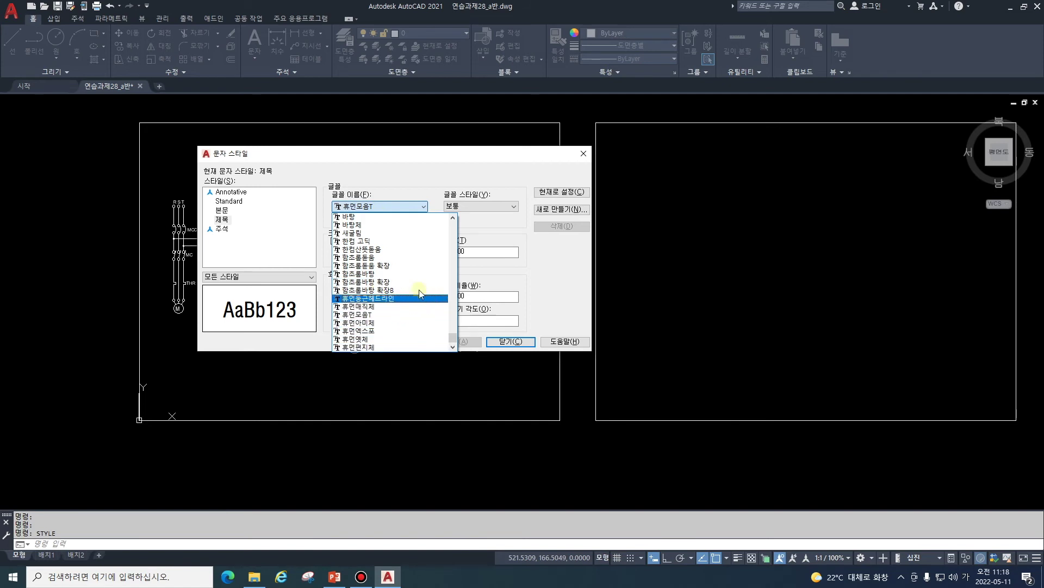
pyautogui.click(398, 242)
pyautogui.click(482, 205)
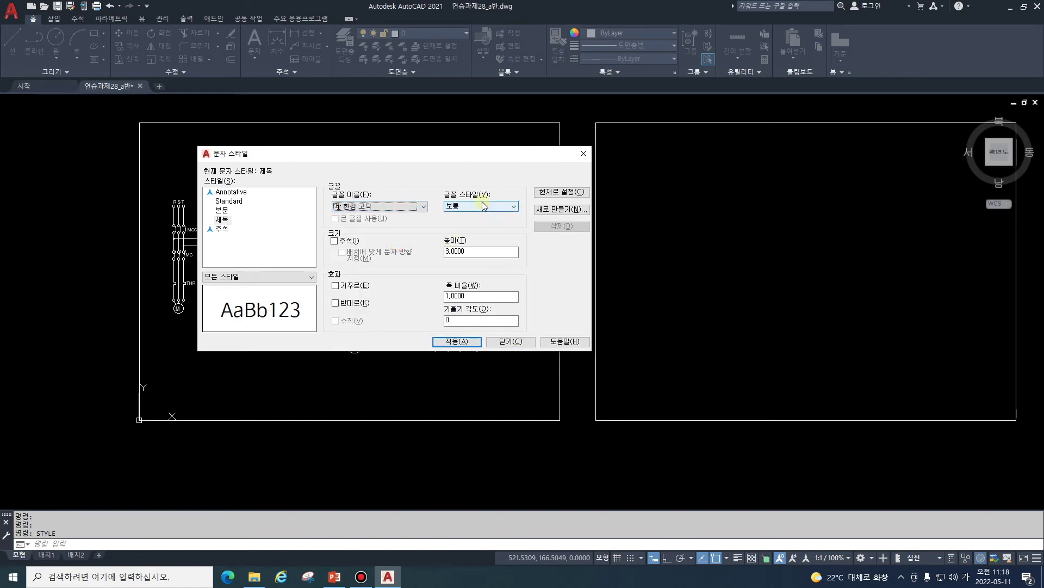
pyautogui.click(455, 215)
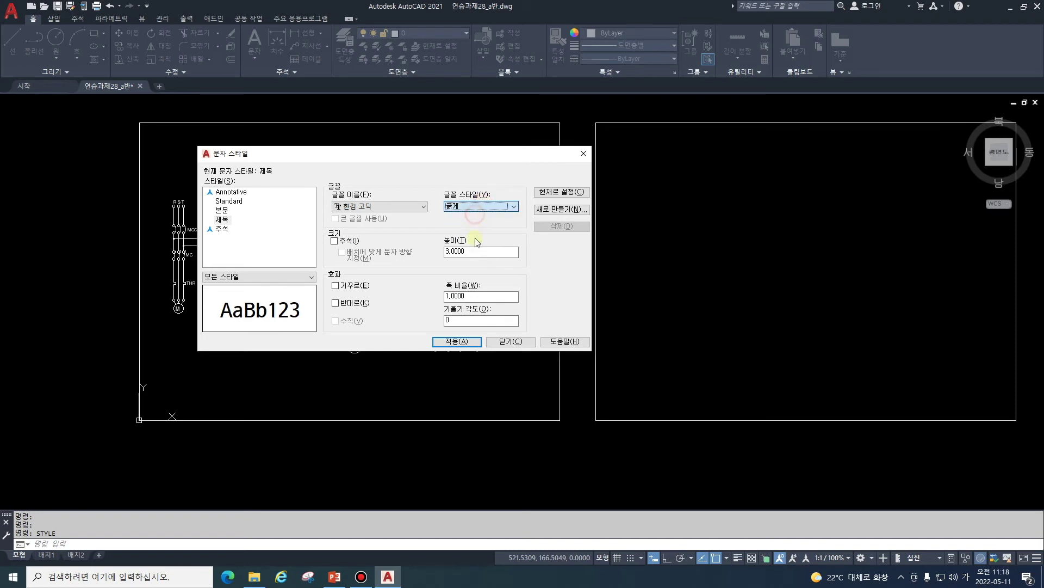
pyautogui.click(474, 249)
pyautogui.doubleClick(448, 252)
pyautogui.write('5')
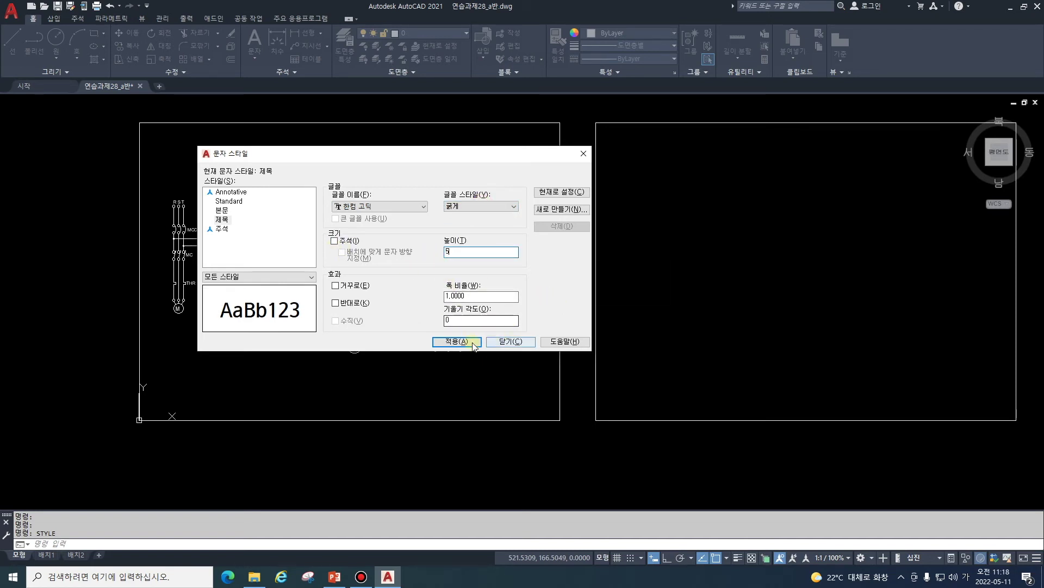
pyautogui.click(455, 341)
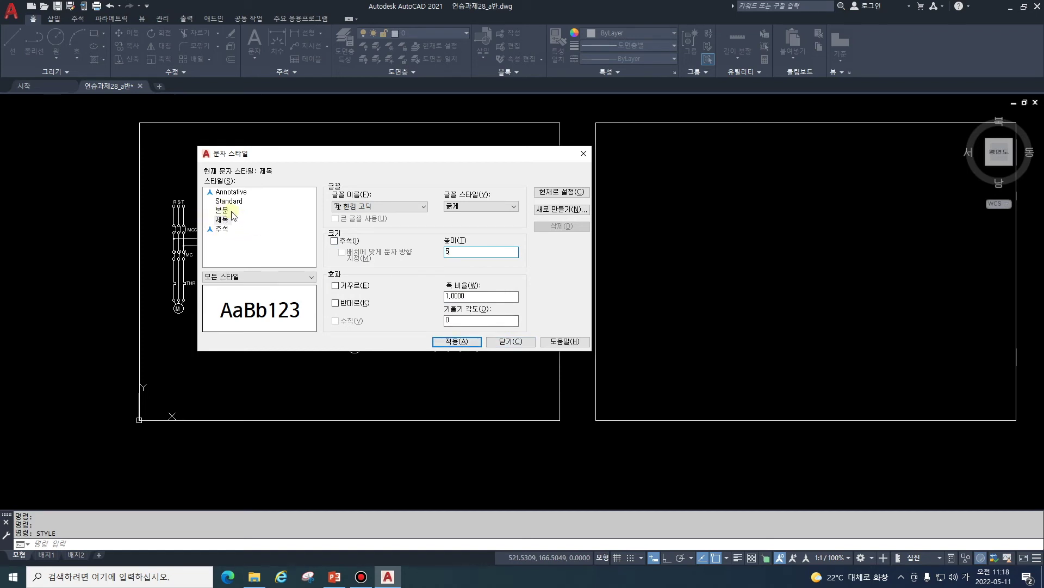
pyautogui.click(456, 342)
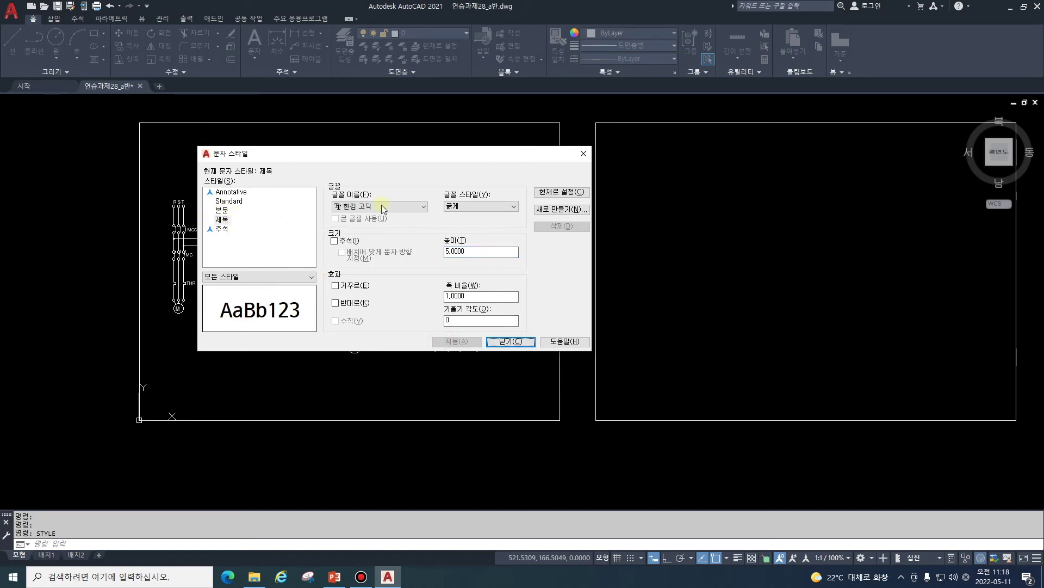
pyautogui.click(521, 342)
pyautogui.click(58, 8)
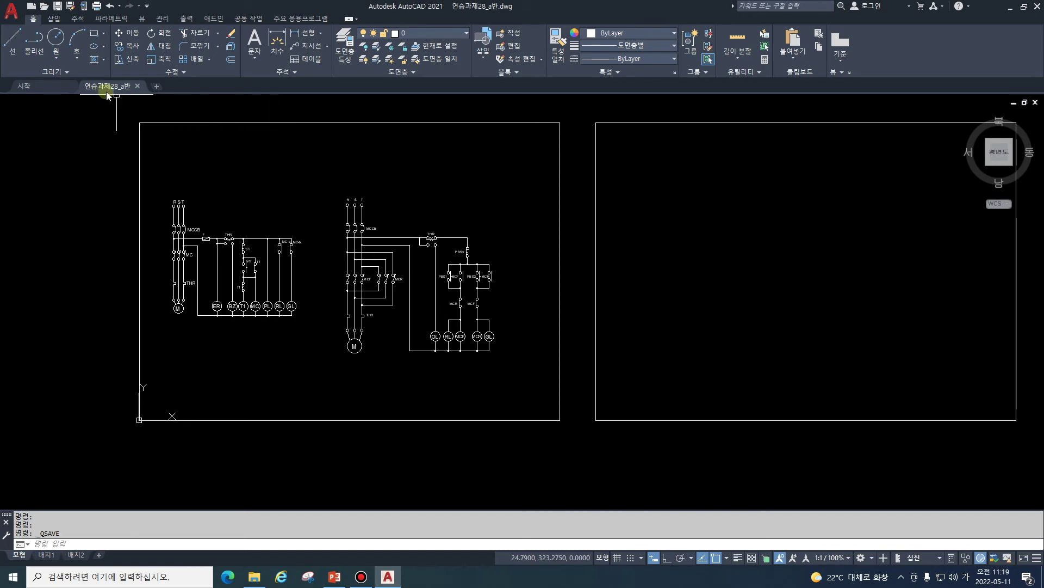
# Step: Save the drawing as 시퀀스도면작성용.dwg in the 시퀀스심벌 folder
pyautogui.click(16, 13)
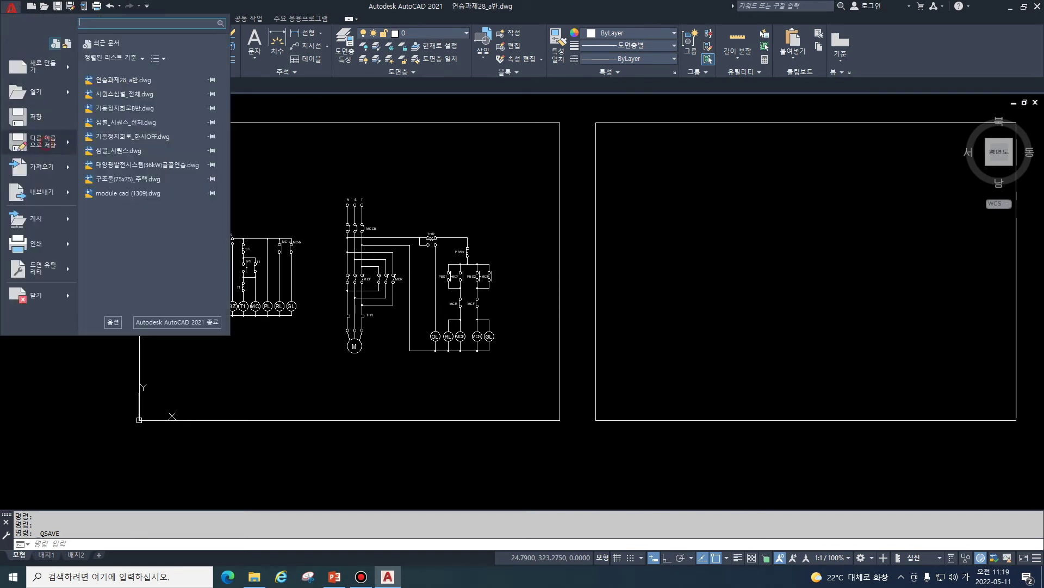
pyautogui.click(40, 145)
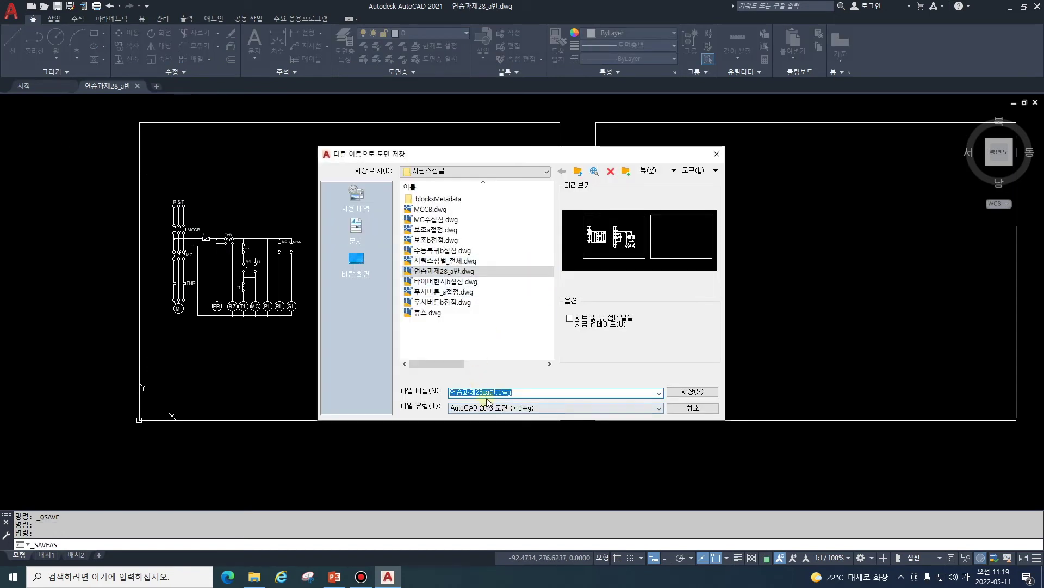
pyautogui.click(486, 393)
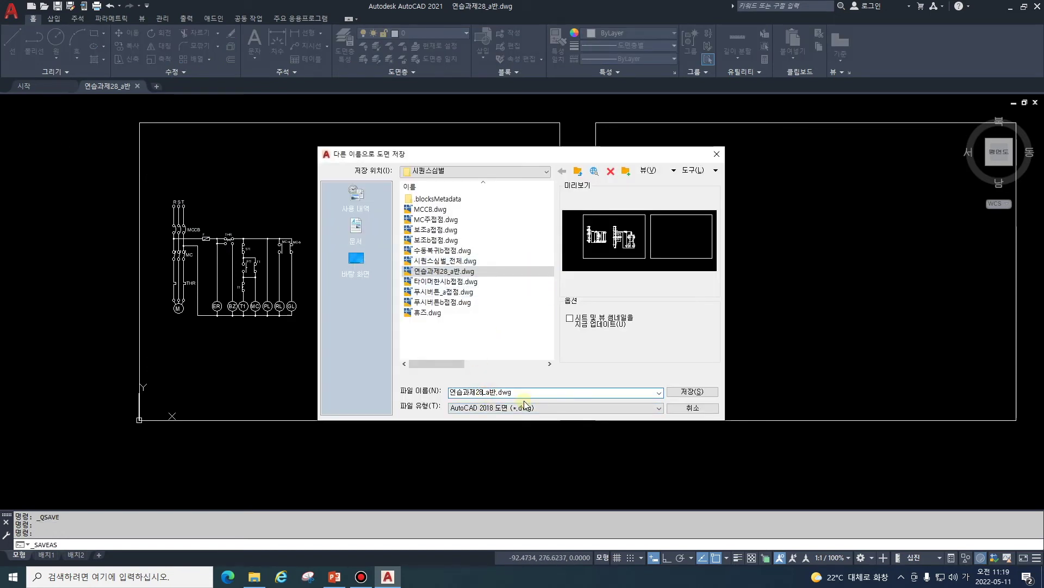
pyautogui.press('BackSpace')
pyautogui.press('BackSpace')
pyautogui.press('BackSpace')
pyautogui.press('BackSpace')
pyautogui.press('BackSpace')
pyautogui.press('BackSpace')
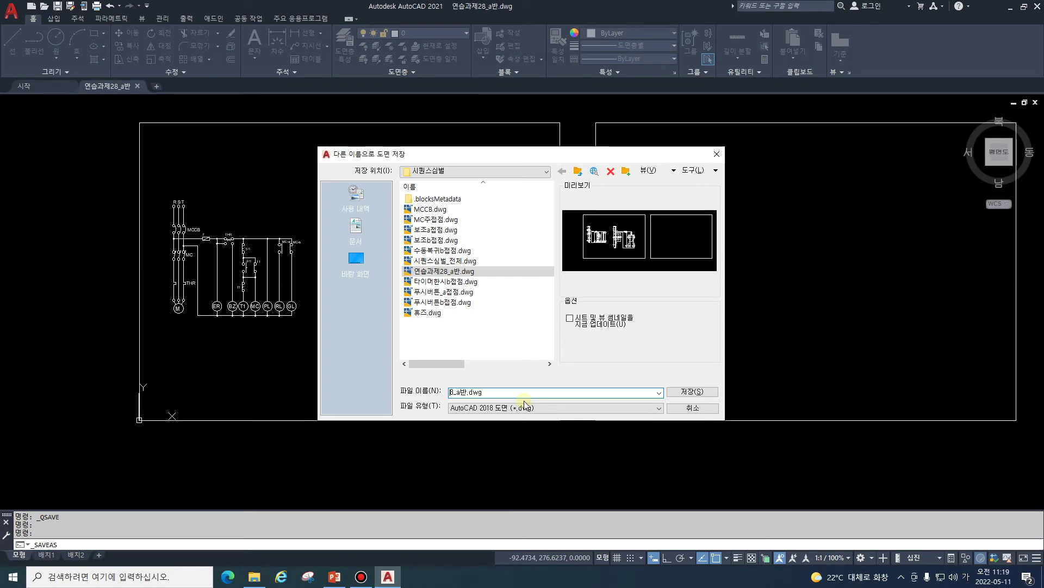
pyautogui.press('BackSpace')
pyautogui.press('BackSpace')
pyautogui.press('BackSpace')
pyautogui.write('시퀀스도')
pyautogui.write('면작성')
pyautogui.write('용')
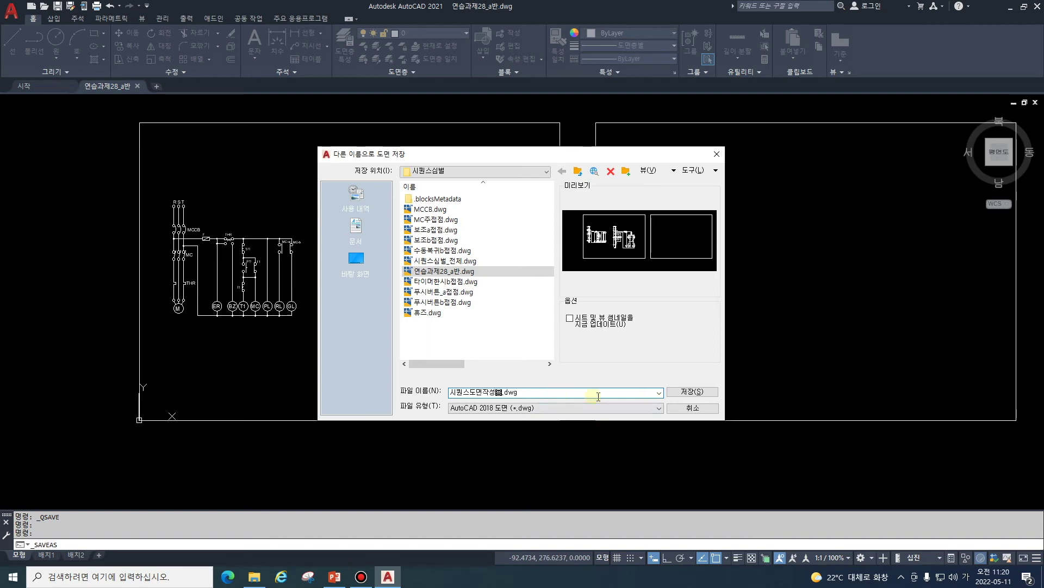
pyautogui.click(689, 393)
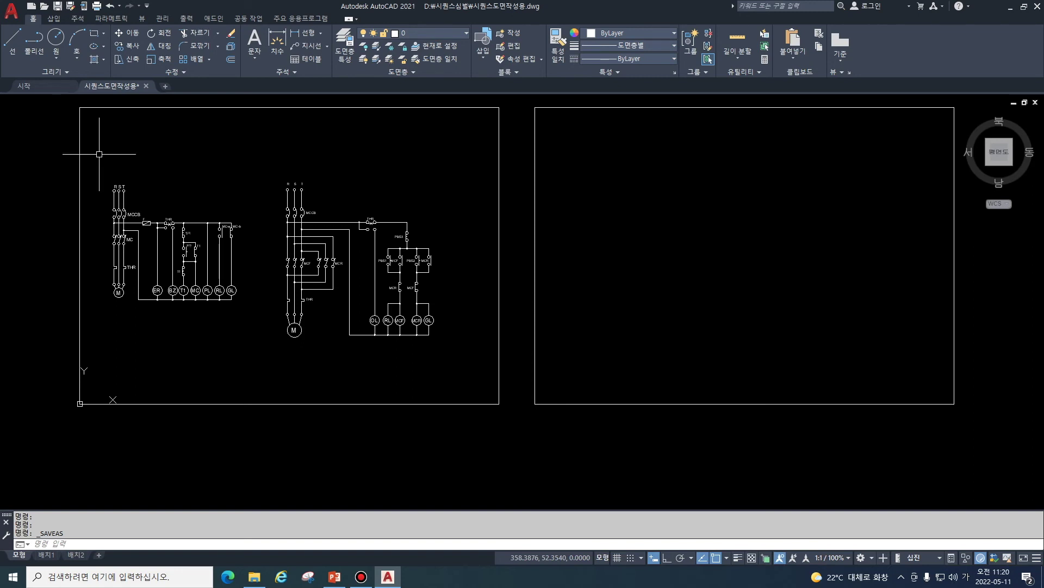
# Step: Erase both circuit diagrams and the right-hand rectangle, leaving one empty frame
pyautogui.moveTo(99, 154); pyautogui.dragTo(460, 357)
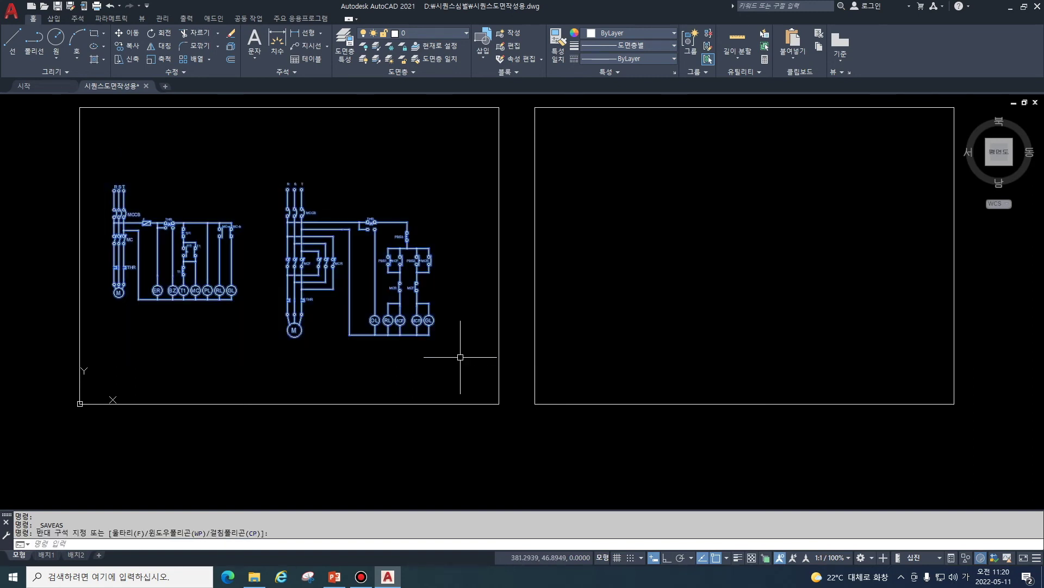
pyautogui.press('Delete')
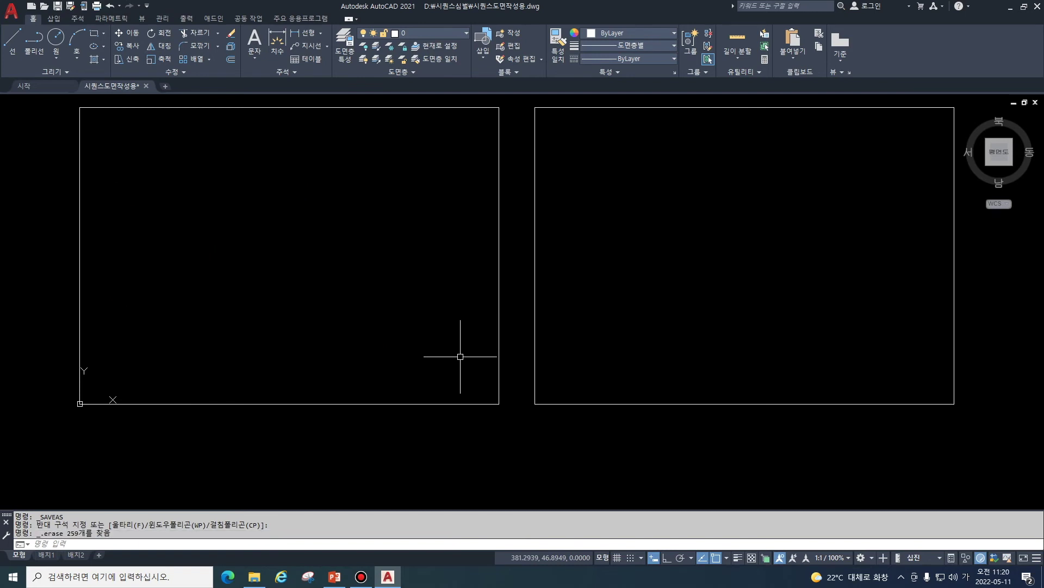
pyautogui.write('ㅋ')
pyautogui.press('Return')
pyautogui.write('ㅁ')
pyautogui.press('Return')
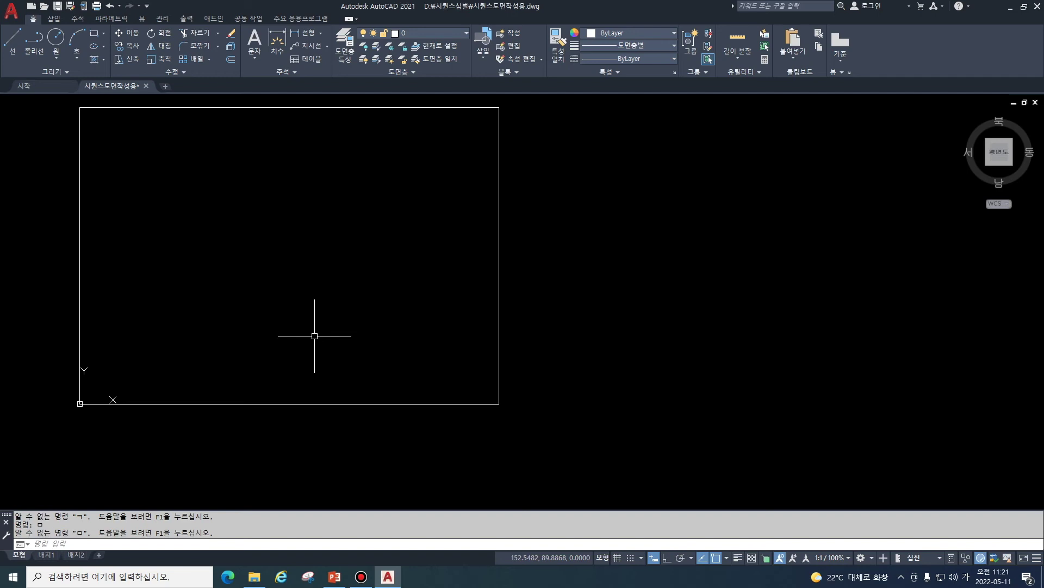
# Step: Close 시퀀스도면작성용.dwg saving changes (예), then minimize AutoCAD to reveal the desktop
pyautogui.hotkey('ctrl', 'F4')
pyautogui.click(512, 311)
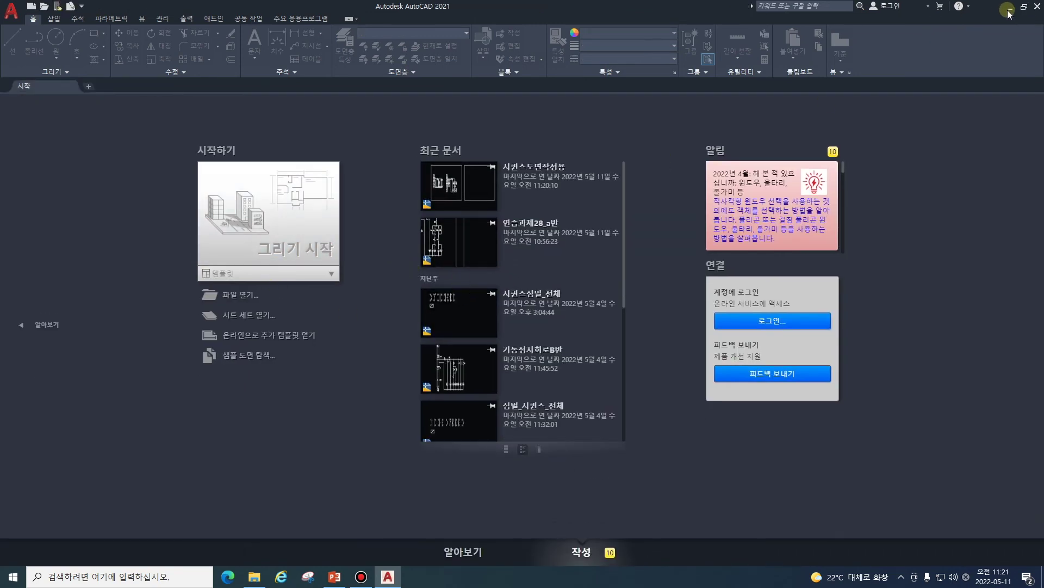
pyautogui.click(1010, 7)
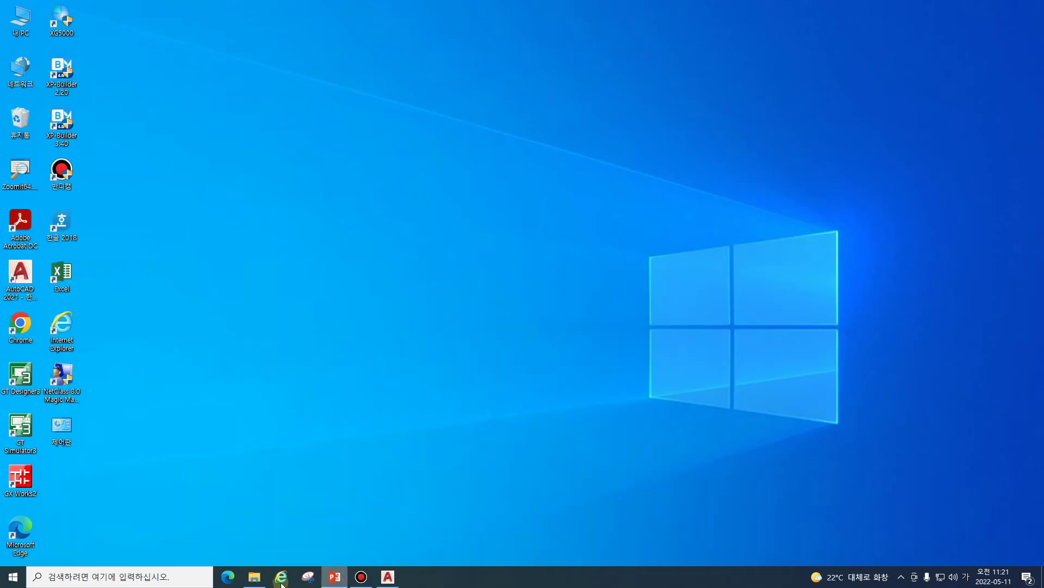
# Step: Copy 시퀀스도면작성용.dwg from the 시퀀스심벌 folder
pyautogui.click(254, 576)
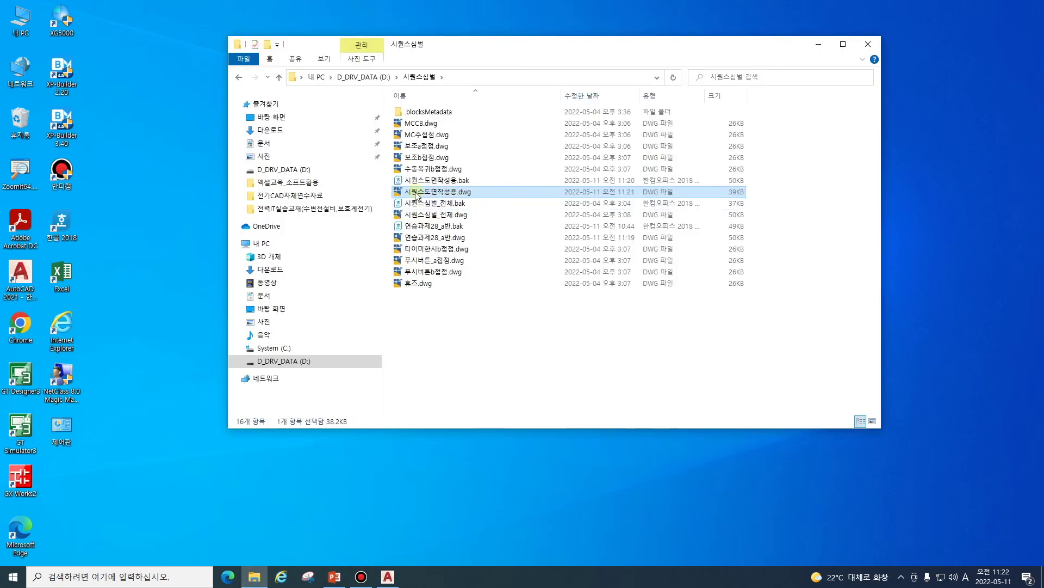
pyautogui.moveTo(433, 169)
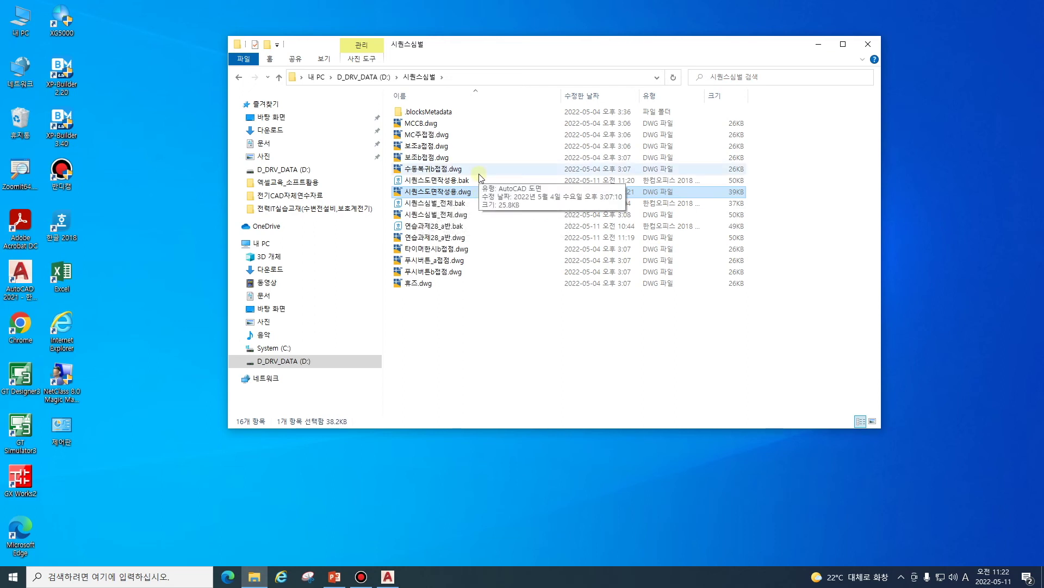
pyautogui.rightClick(399, 193)
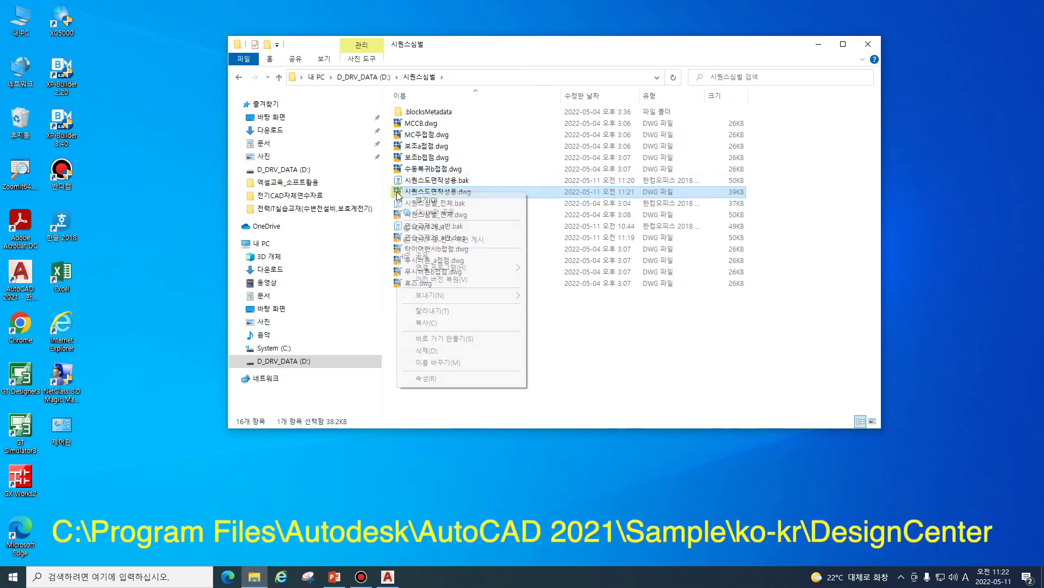
pyautogui.click(475, 325)
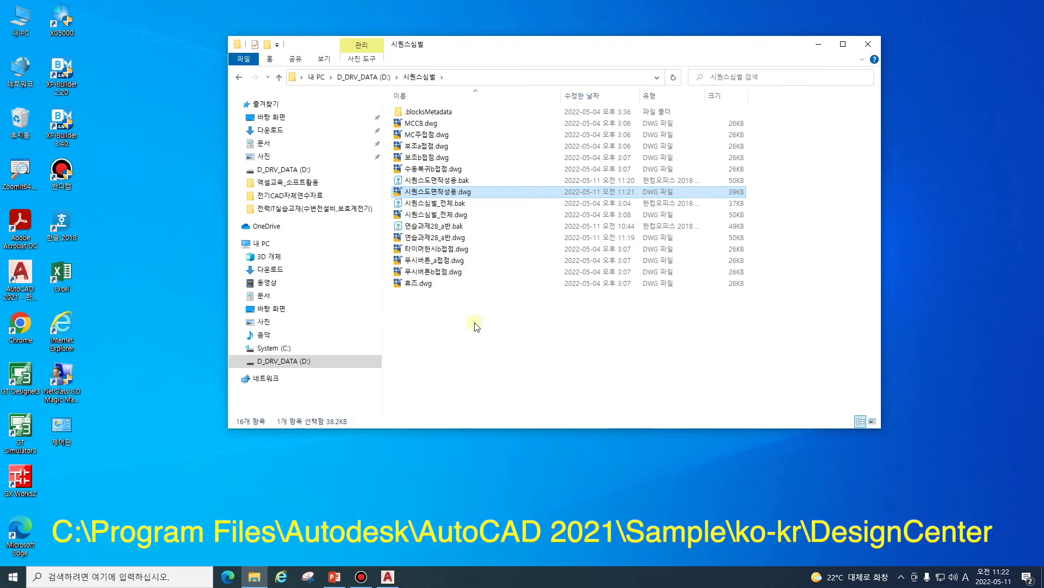
# Step: Browse to C:\Program Files\Autodesk\AutoCAD 2021\Sample\ko-kr\DesignCenter
pyautogui.click(295, 348)
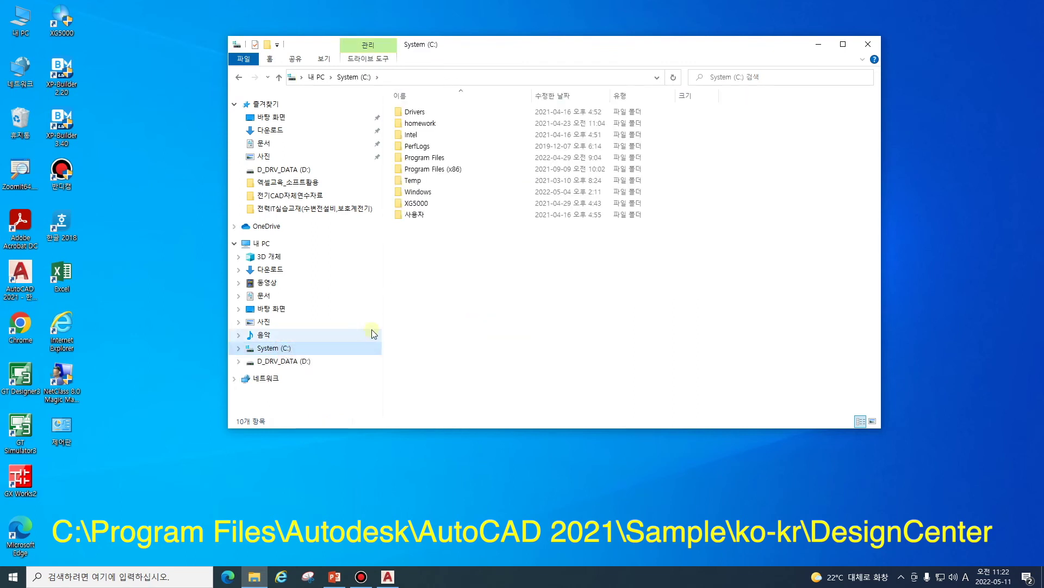
pyautogui.doubleClick(452, 159)
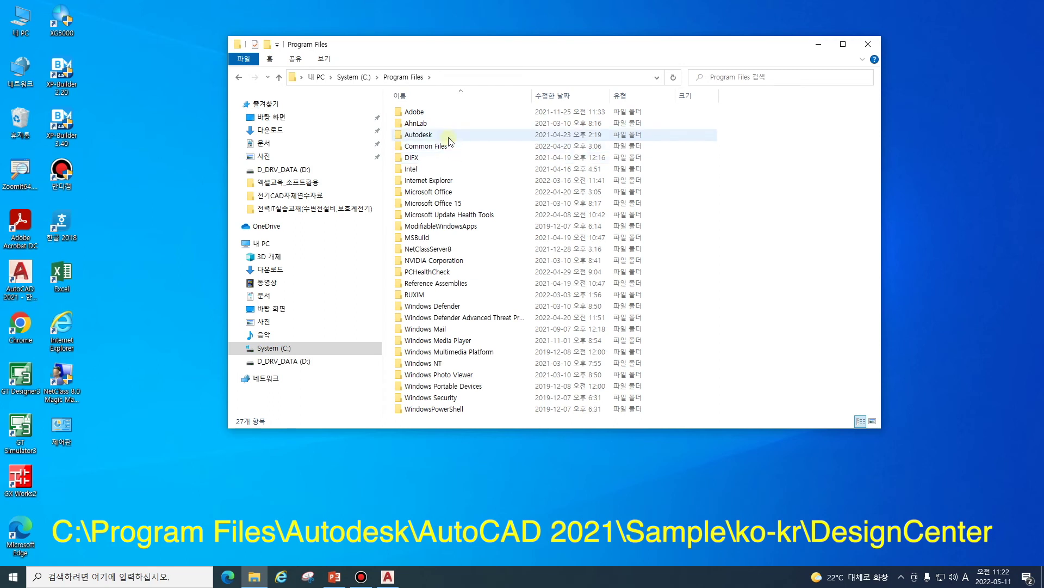
pyautogui.doubleClick(449, 136)
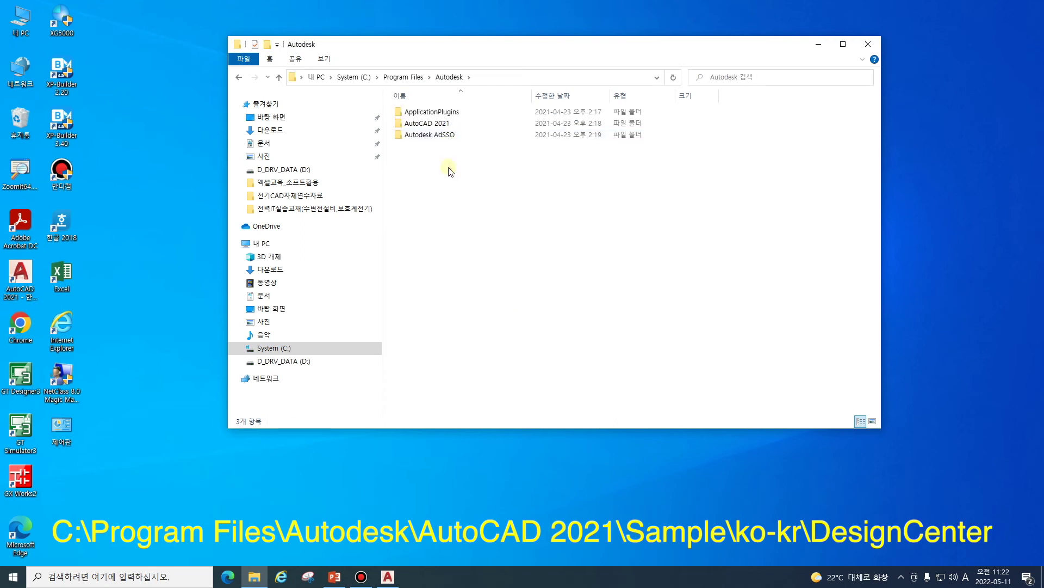
pyautogui.doubleClick(456, 125)
pyautogui.click(438, 387)
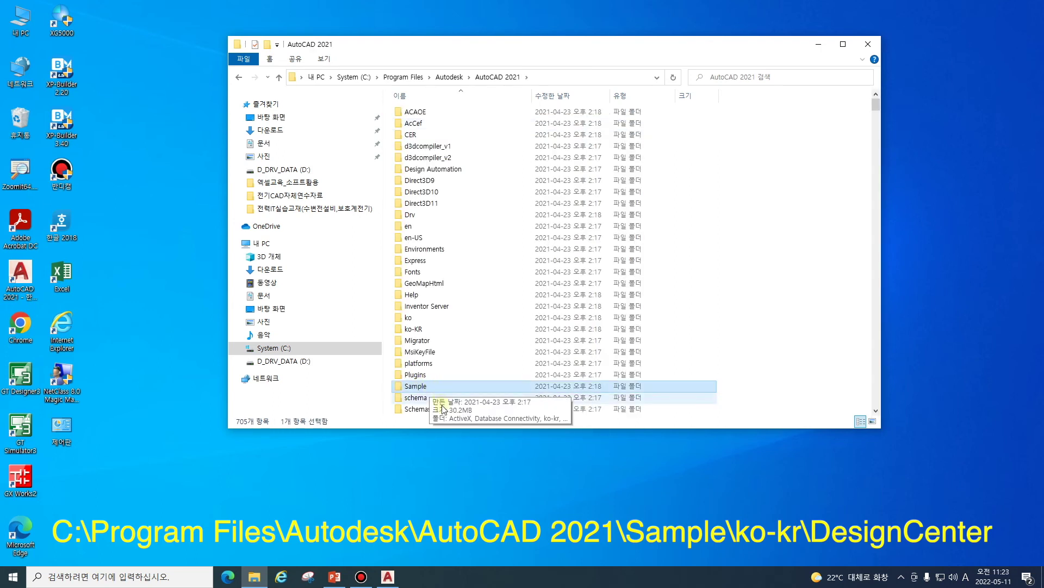
pyautogui.doubleClick(400, 385)
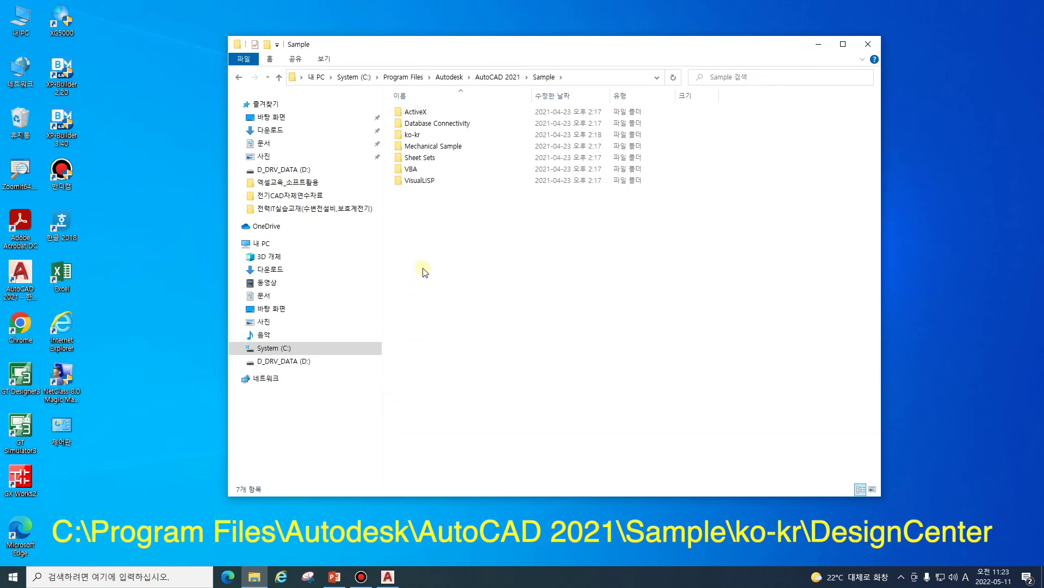
pyautogui.doubleClick(412, 135)
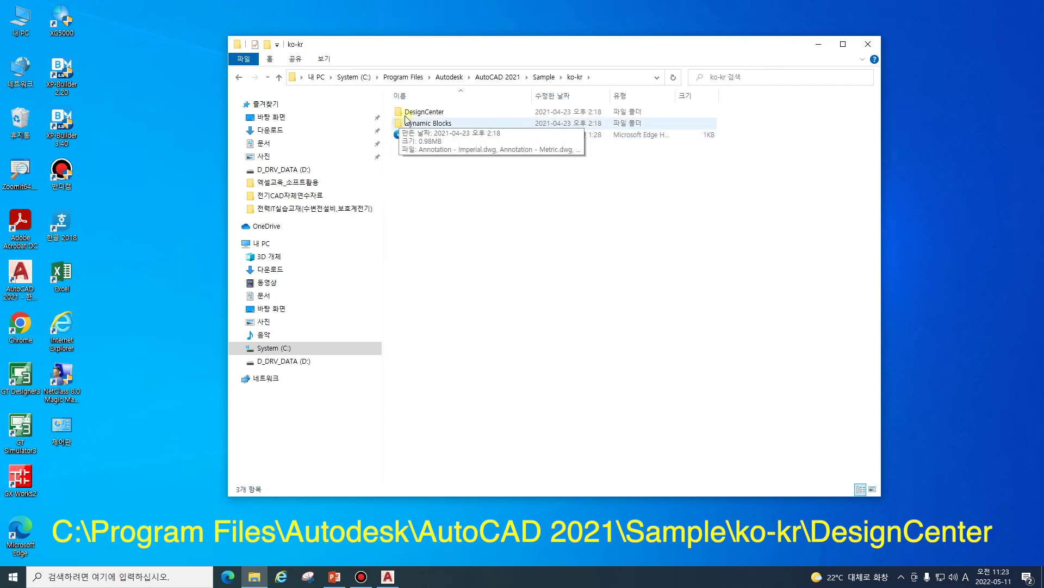
pyautogui.doubleClick(402, 112)
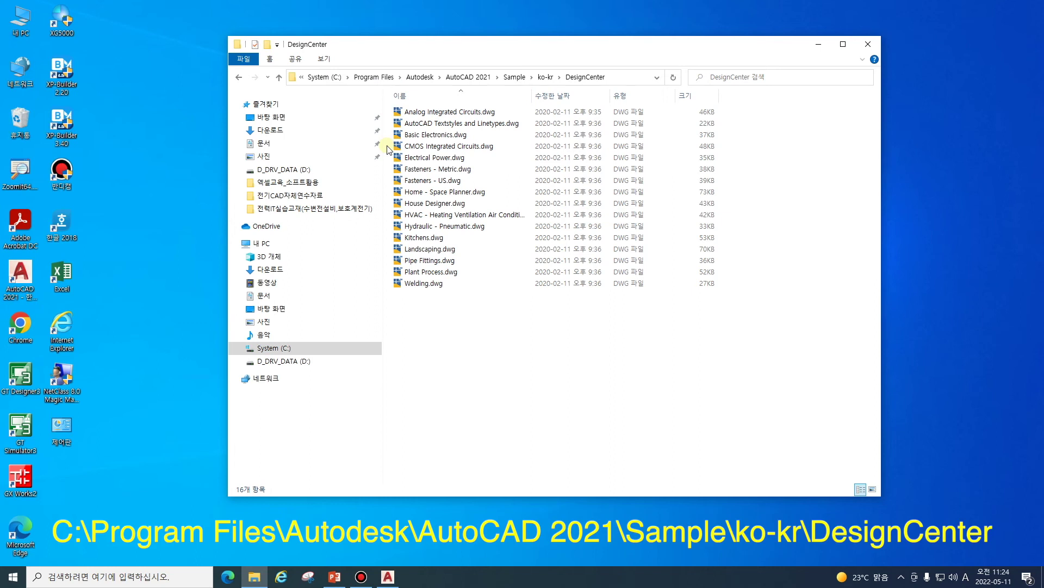
# Step: Paste the drawing into the DesignCenter folder, granting administrator permission (계속)
pyautogui.rightClick(465, 343)
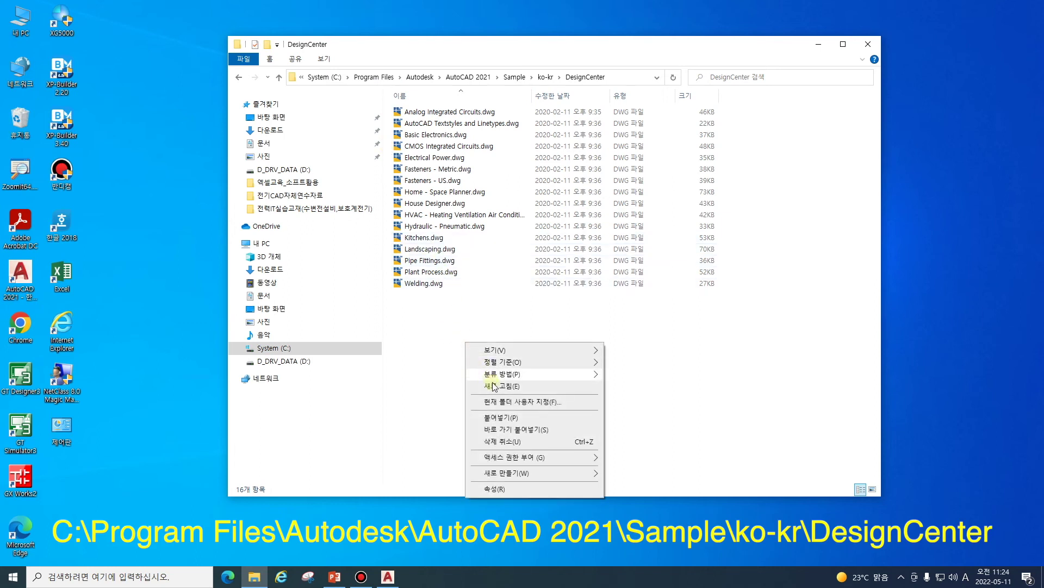
pyautogui.click(501, 417)
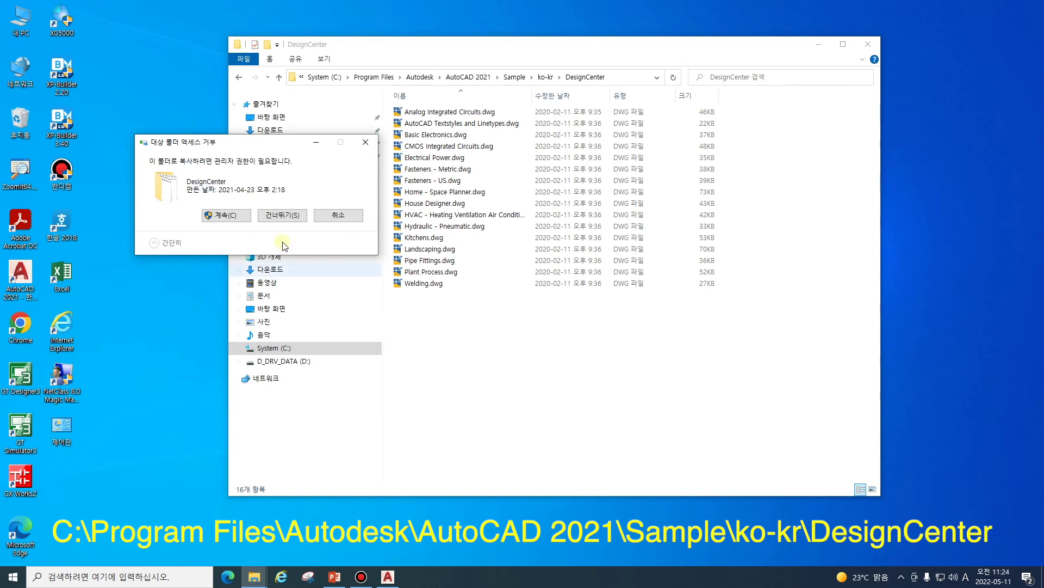
pyautogui.click(231, 216)
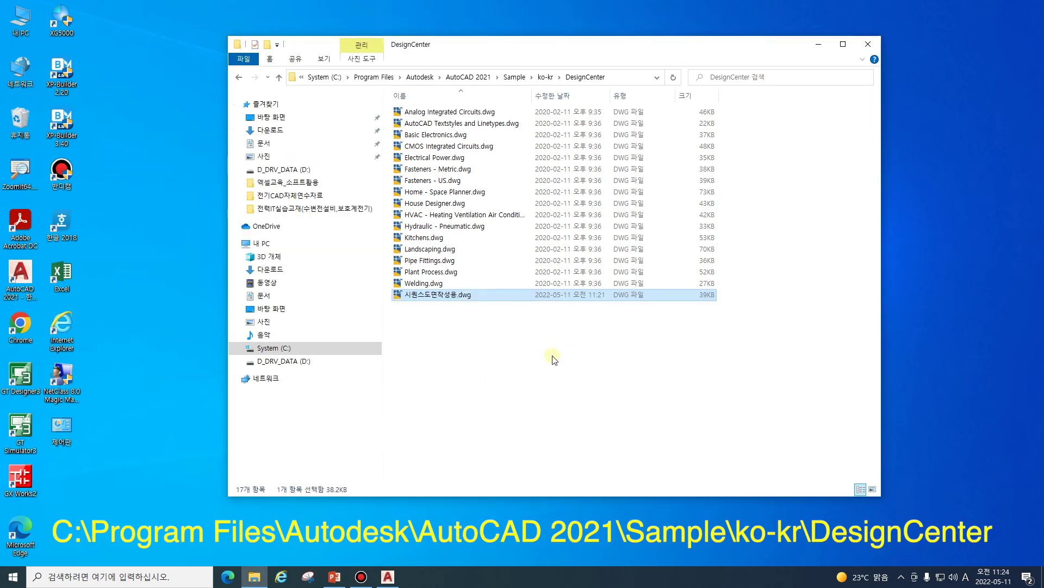
pyautogui.click(501, 355)
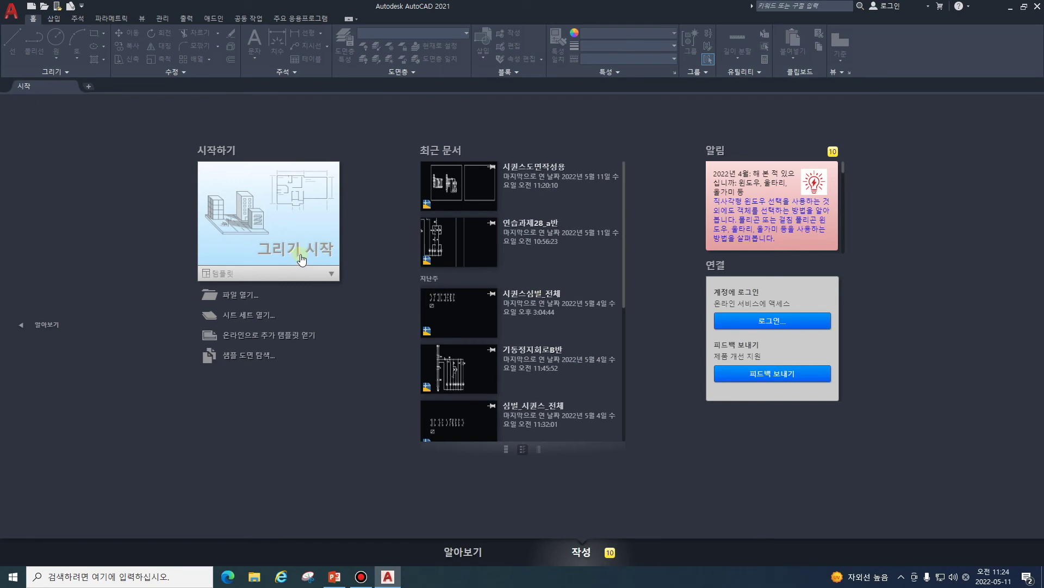
# Step: Start a blank Drawing1 from the 그리기 시작 tile and open DesignCenter with Ctrl+2
pyautogui.click(302, 260)
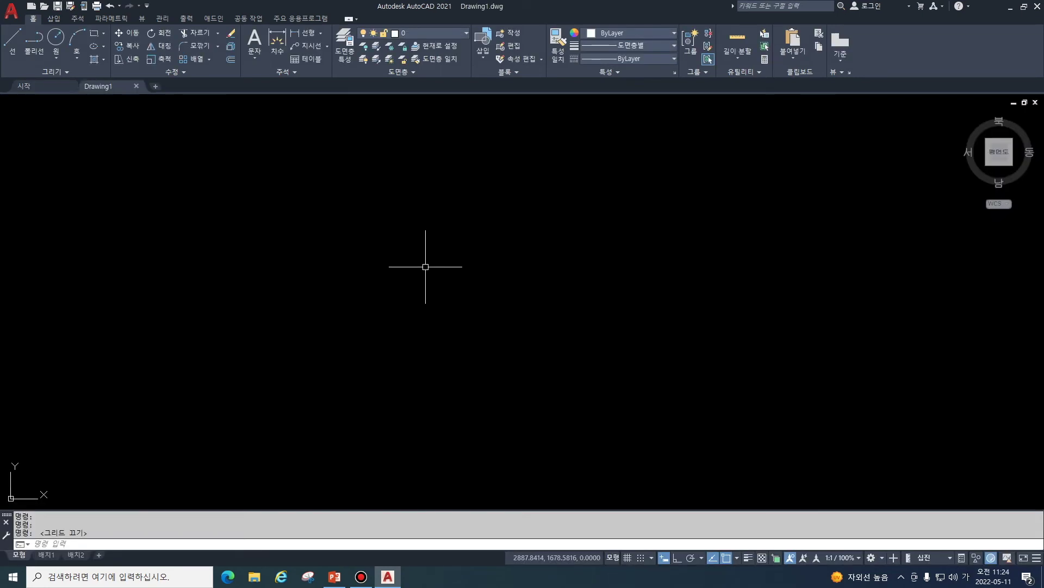
pyautogui.hotkey('ctrl', '2')
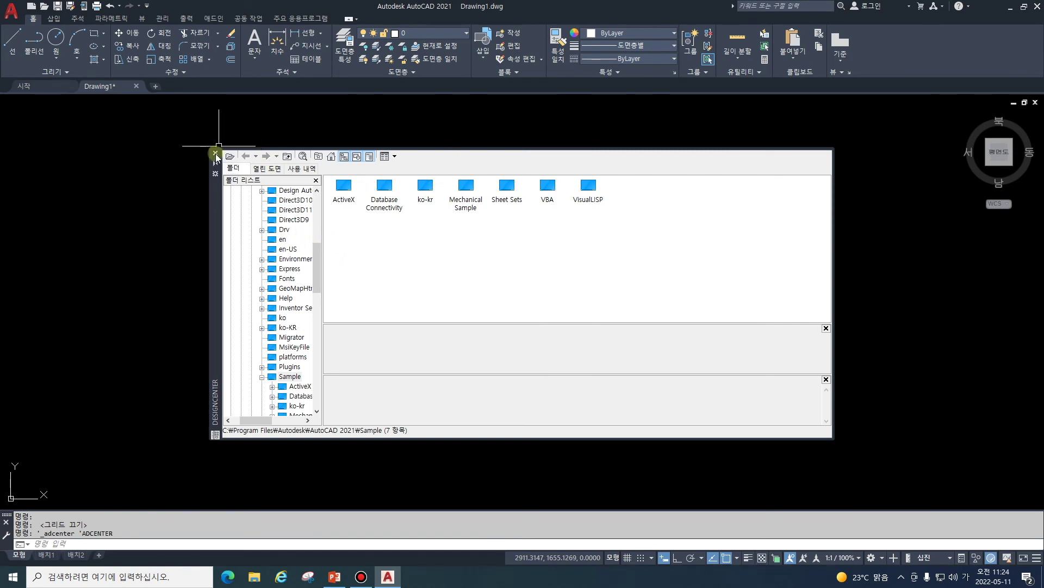
# Step: Enlarge the DesignCenter palette
pyautogui.moveTo(210, 147); pyautogui.dragTo(112, 102)
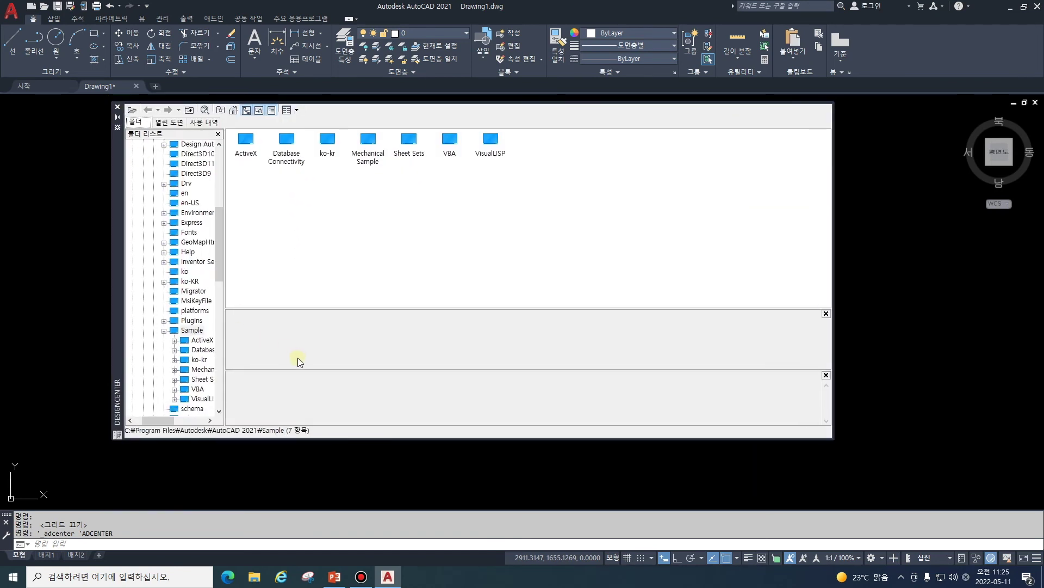
pyautogui.moveTo(220, 277); pyautogui.dragTo(220, 282)
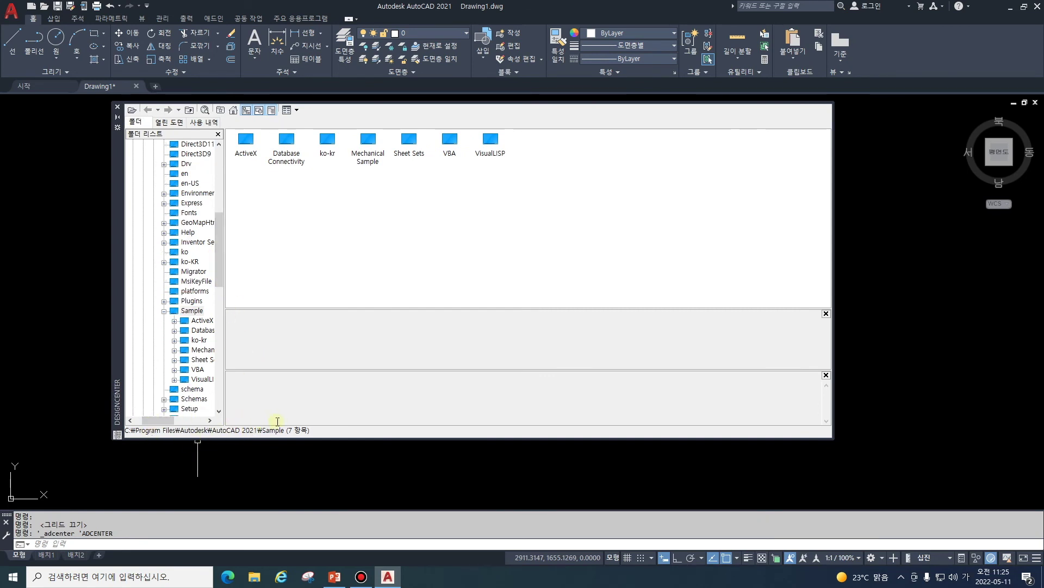
pyautogui.scroll(10, 163, 244)
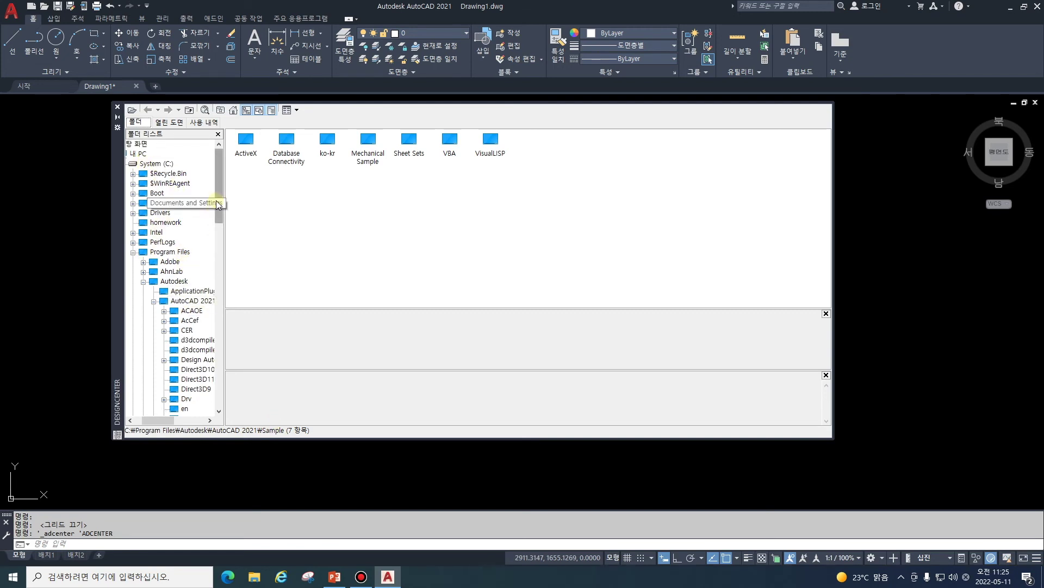
pyautogui.moveTo(217, 200); pyautogui.dragTo(220, 281)
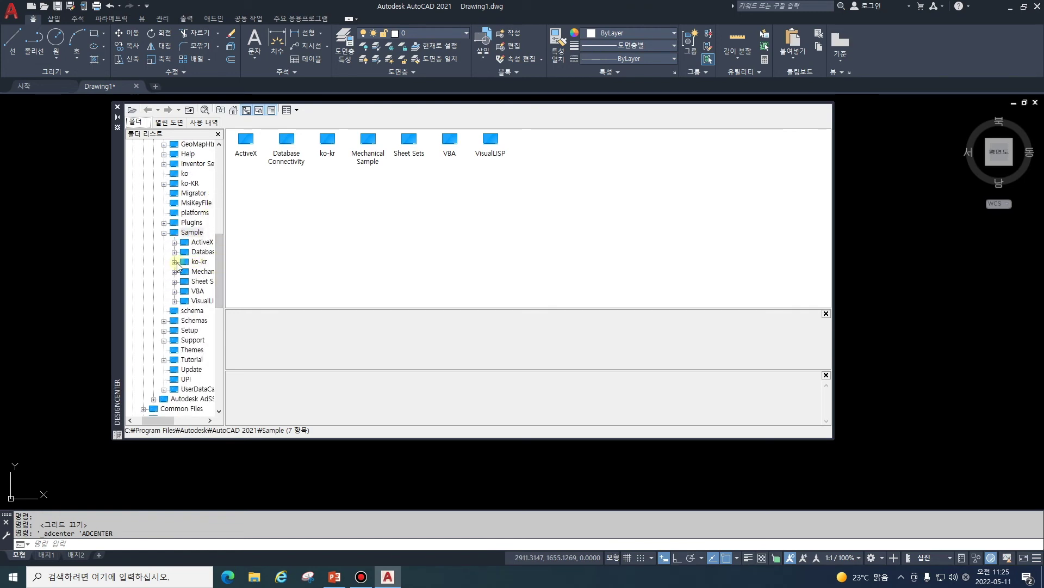
# Step: Widen the folder tree, expand ko-kr > DesignCenter, and display 시퀀스도면작성용.dwg's contents
pyautogui.click(175, 262)
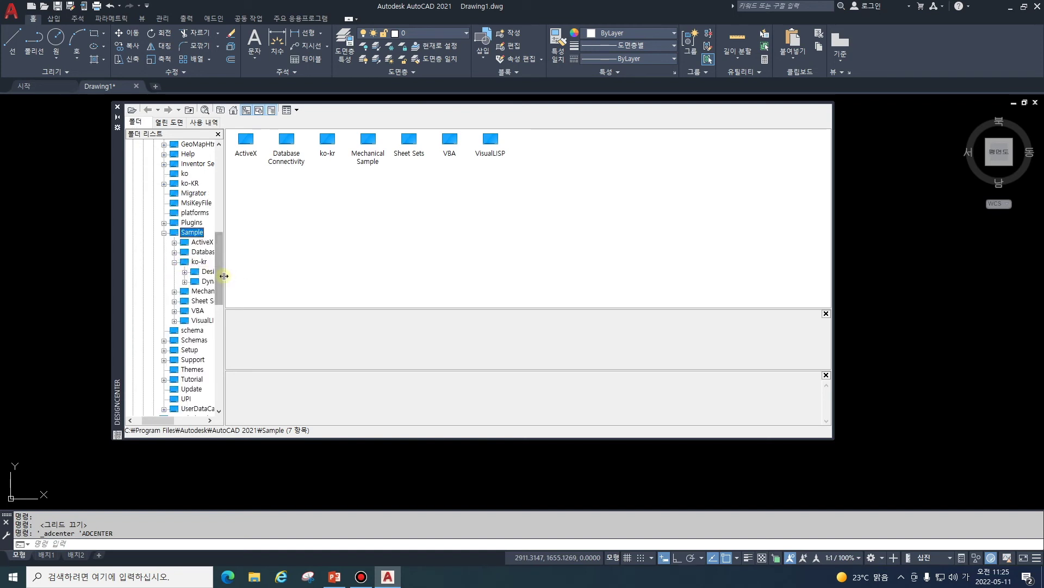
pyautogui.moveTo(223, 276); pyautogui.dragTo(285, 279)
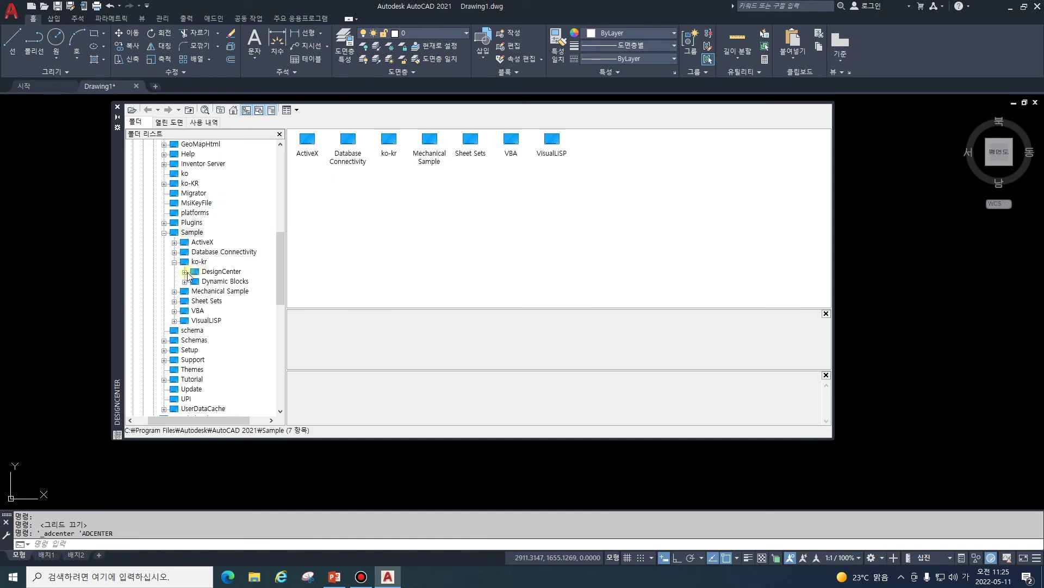
pyautogui.click(185, 271)
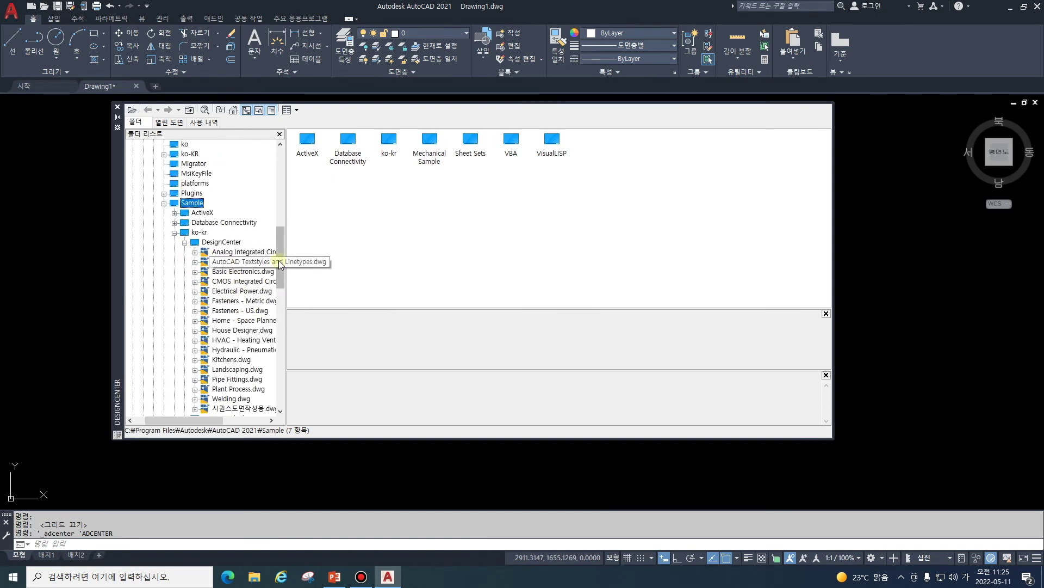
pyautogui.moveTo(280, 244); pyautogui.dragTo(283, 269)
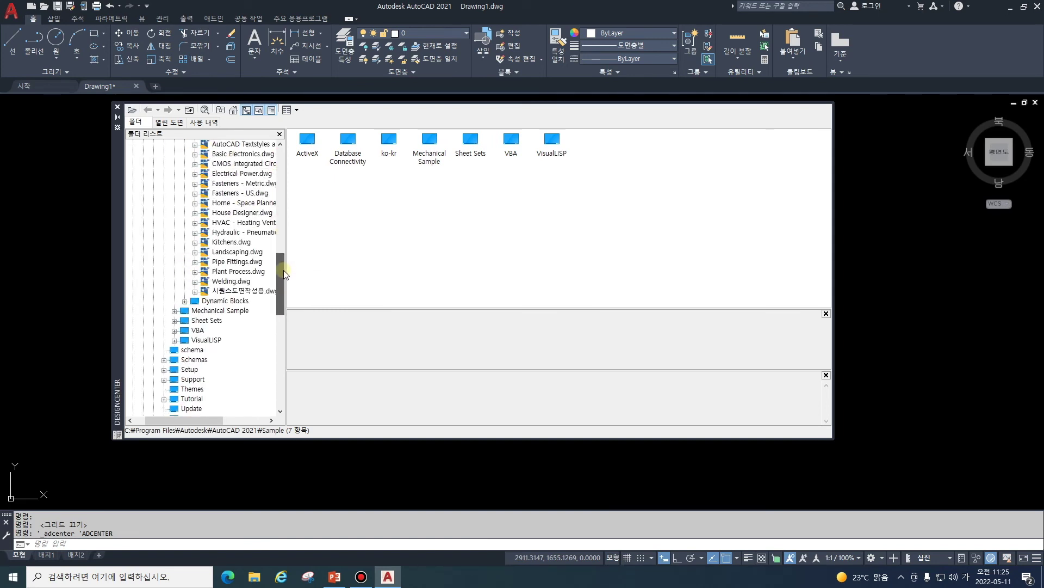
pyautogui.click(256, 293)
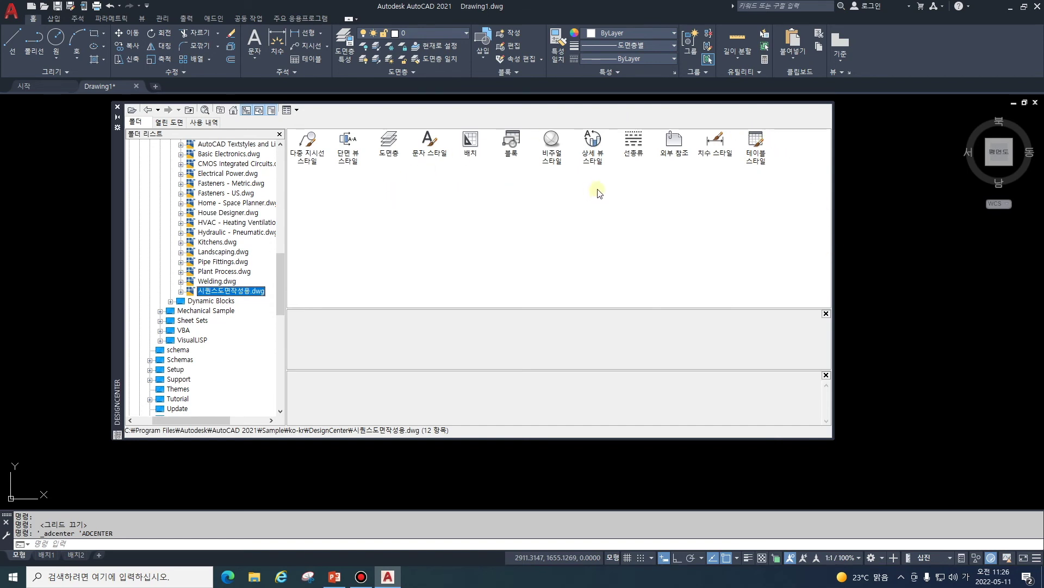
# Step: Preview the 20 blocks of Electrical Power.dwg, then collapse its node in the tree
pyautogui.scroll(1, 283, 258)
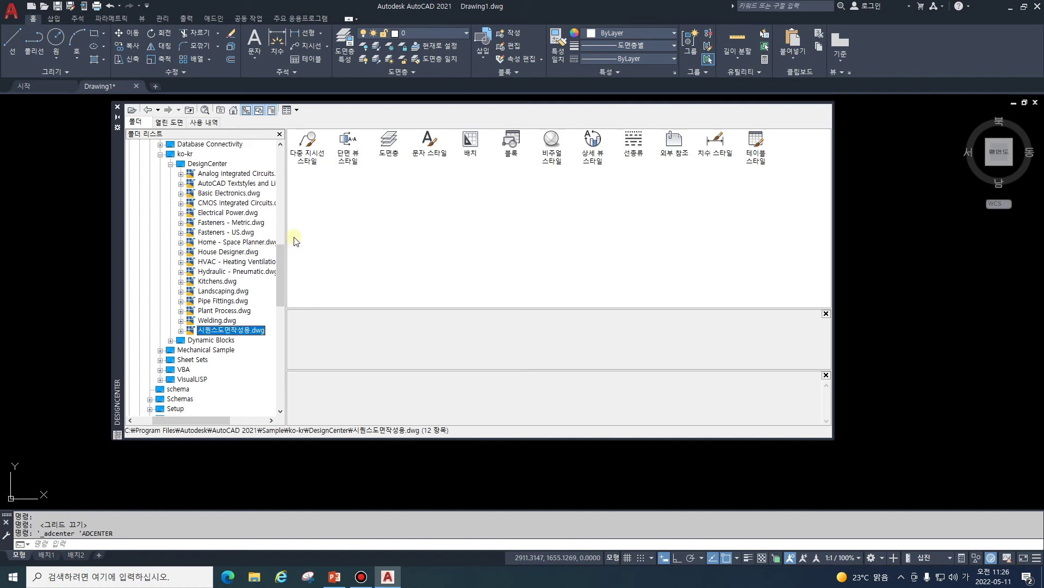
pyautogui.click(240, 215)
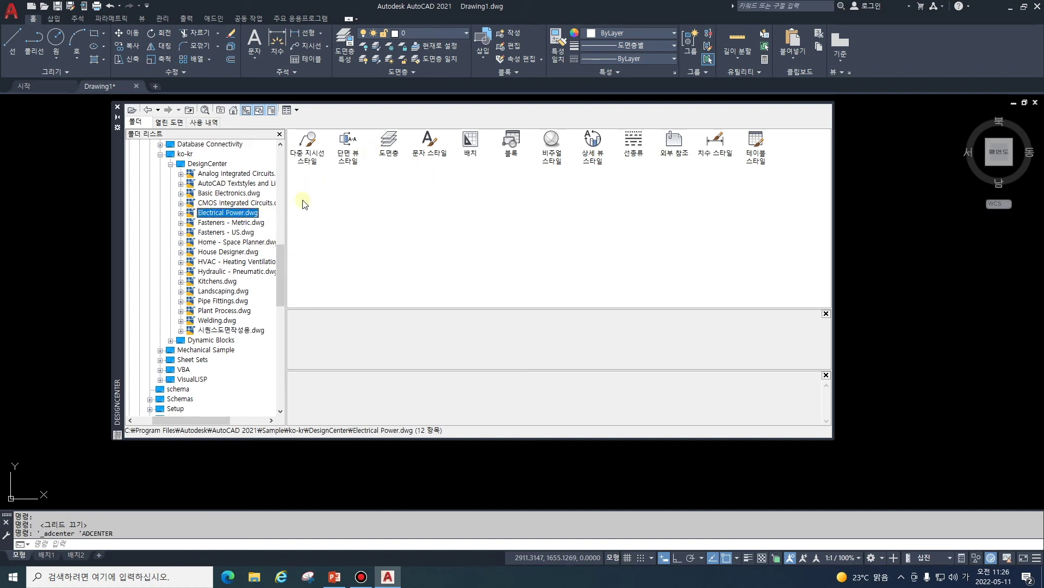
pyautogui.click(180, 213)
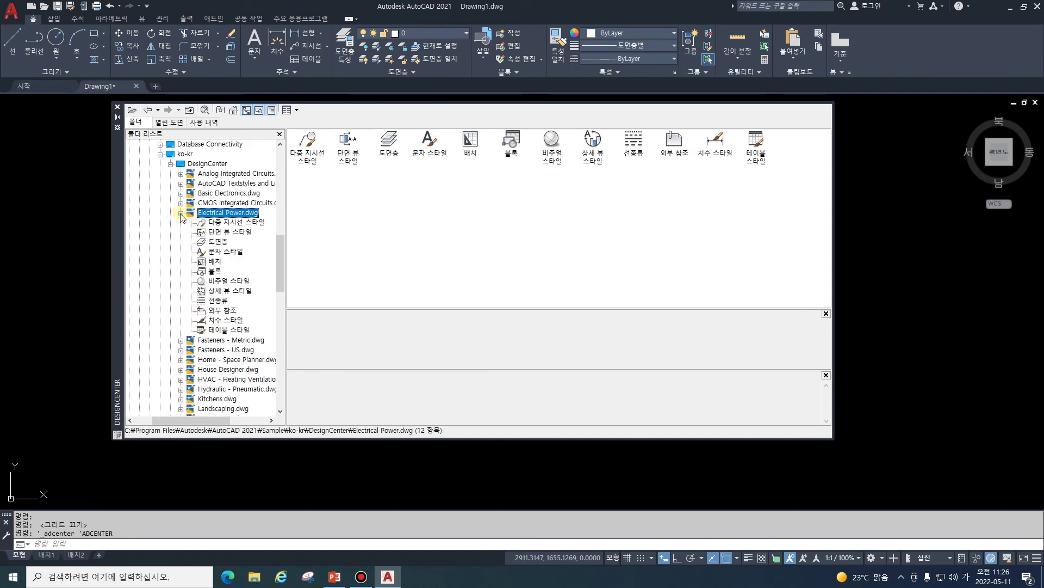
pyautogui.click(215, 271)
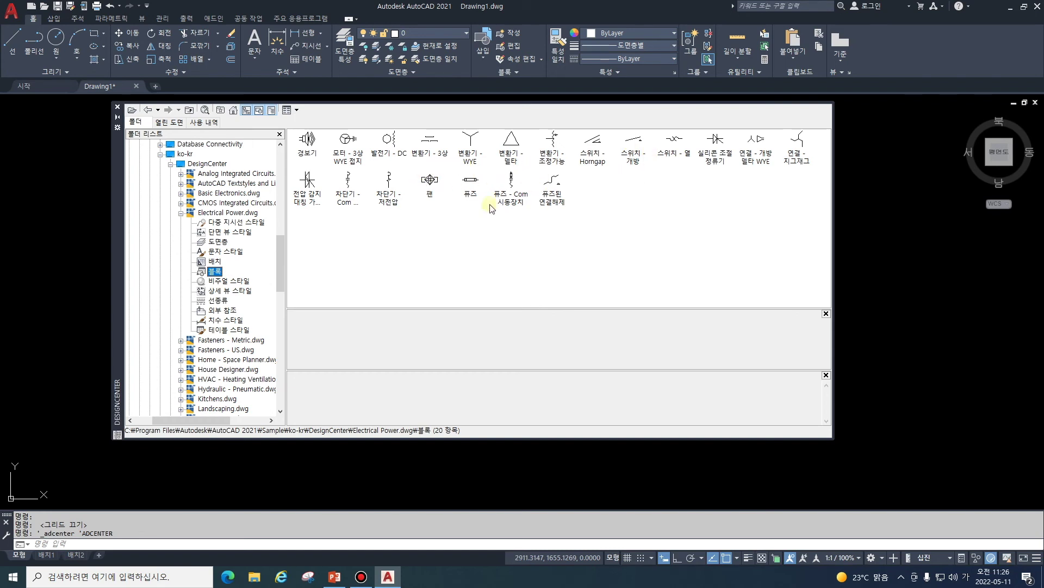
pyautogui.click(182, 215)
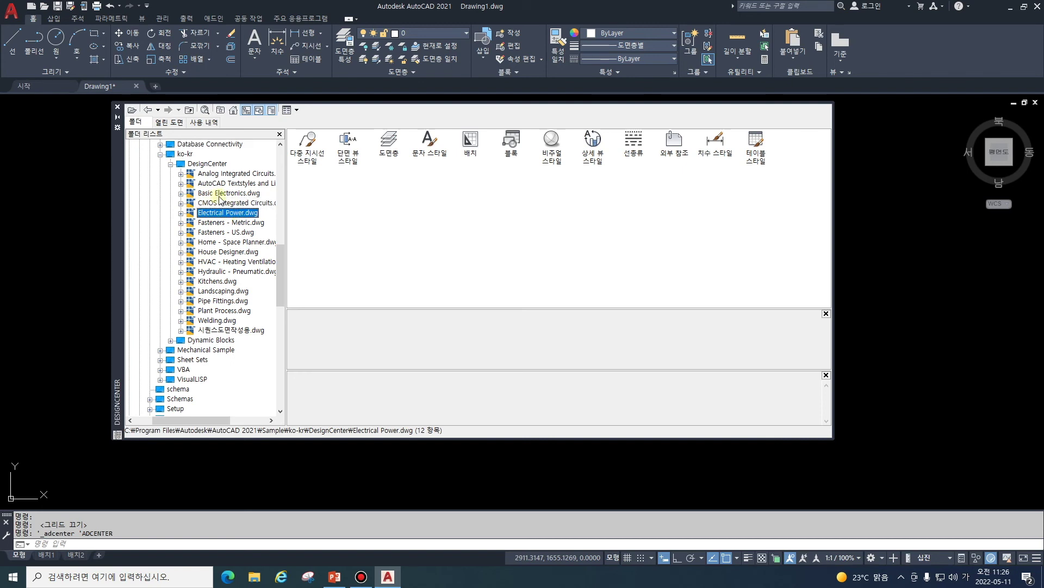
# Step: Expand Basic Electronics.dwg and list its 24 blocks such as 다이오드, 모터, 변환기, 퓨즈
pyautogui.click(181, 194)
pyautogui.click(215, 251)
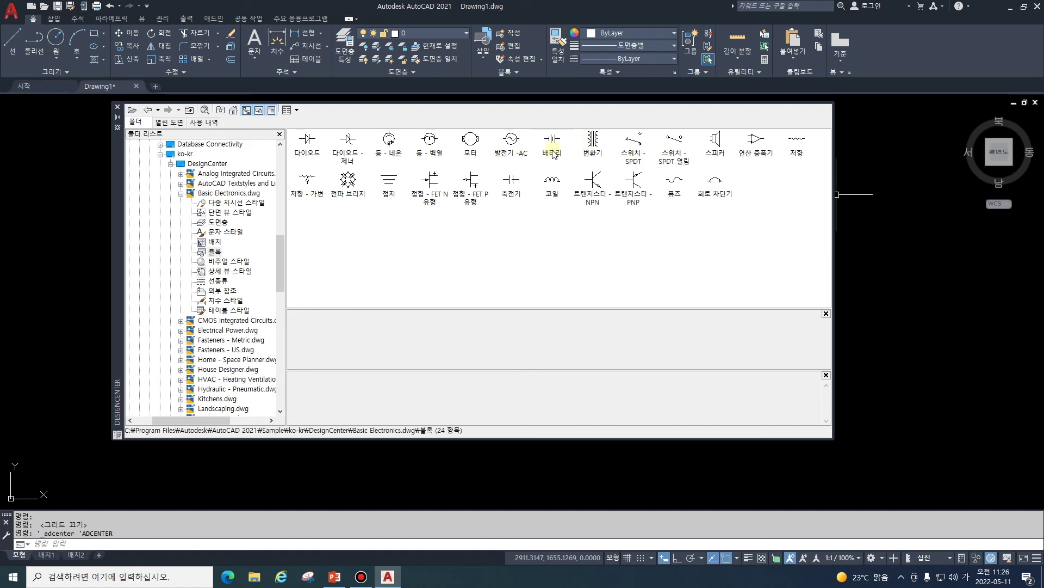
# Step: Drag the 변환기 and 다이오드 blocks onto the drawing's right side, then collapse Basic Electronics.dwg
pyautogui.click(593, 142)
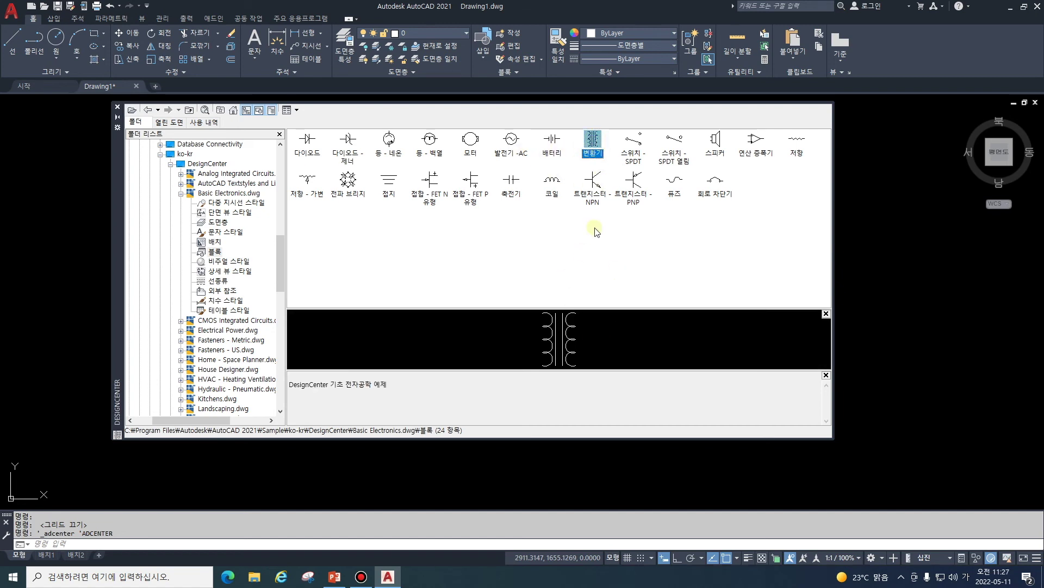
pyautogui.moveTo(597, 142)
pyautogui.mouseDown()
pyautogui.moveTo(819, 211)
pyautogui.moveTo(885, 245)
pyautogui.mouseUp()
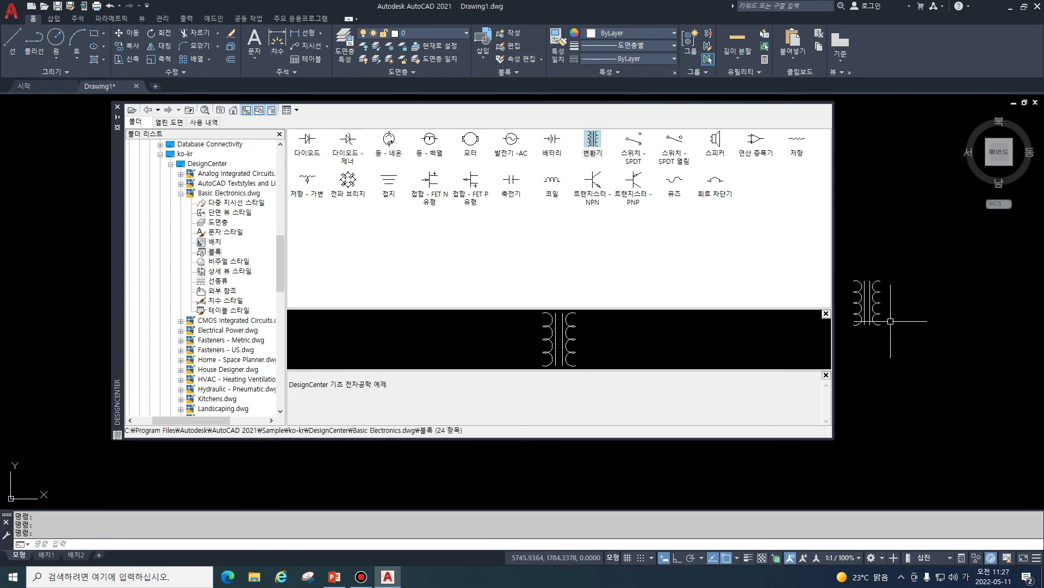
pyautogui.moveTo(885, 245); pyautogui.dragTo(928, 257)
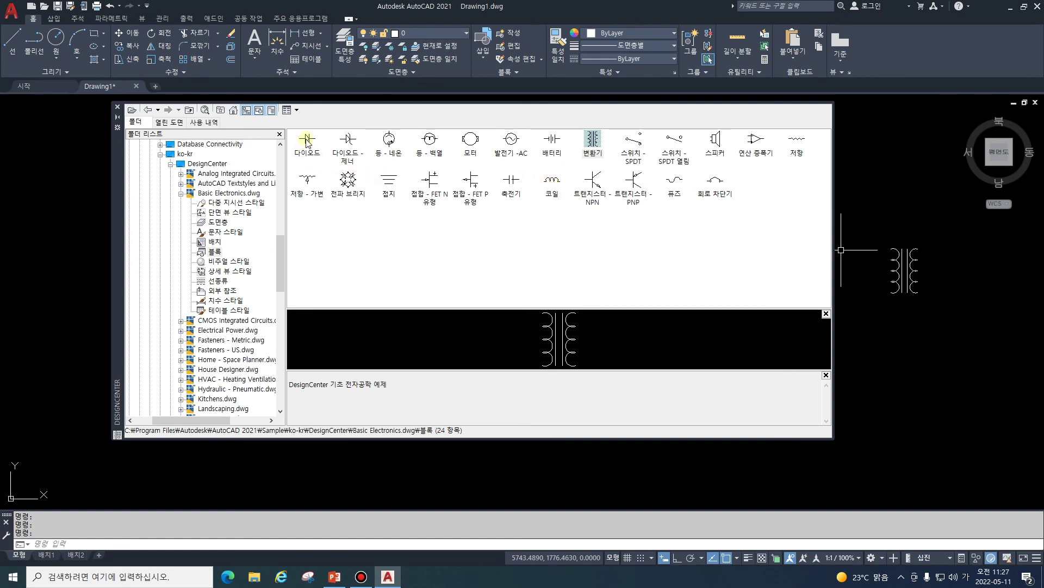
pyautogui.moveTo(303, 145)
pyautogui.mouseDown()
pyautogui.moveTo(716, 245)
pyautogui.moveTo(903, 306)
pyautogui.mouseUp()
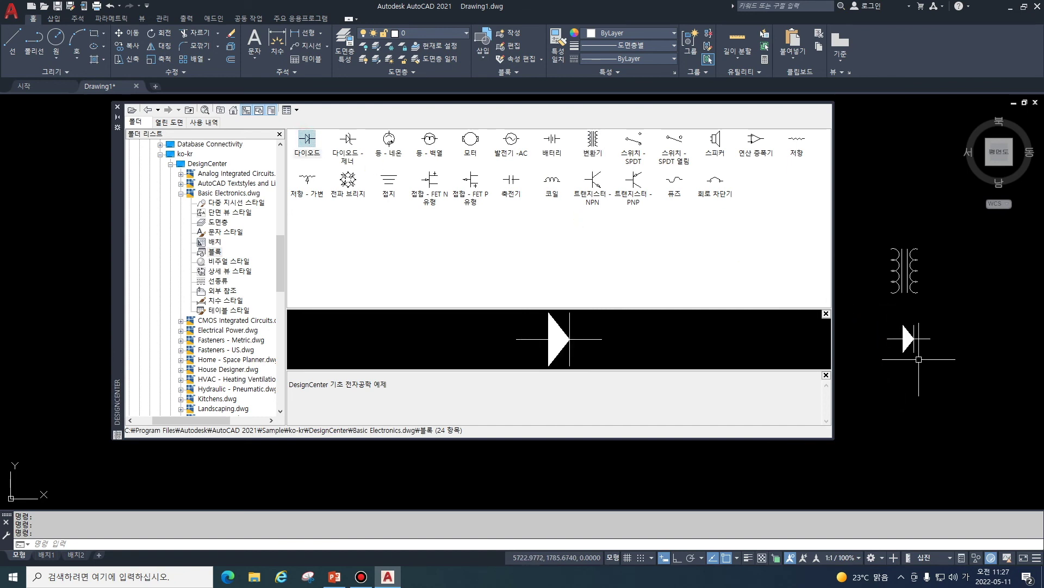
pyautogui.click(182, 193)
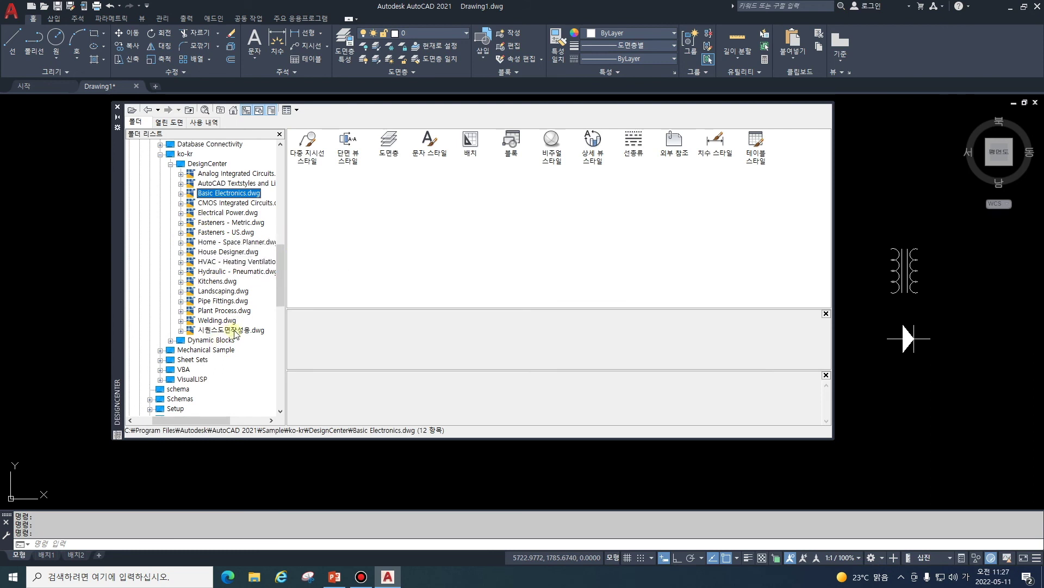
# Step: List the 10 blocks of 시퀀스도면작성용.dwg and narrow the DesignCenter palette
pyautogui.click(227, 330)
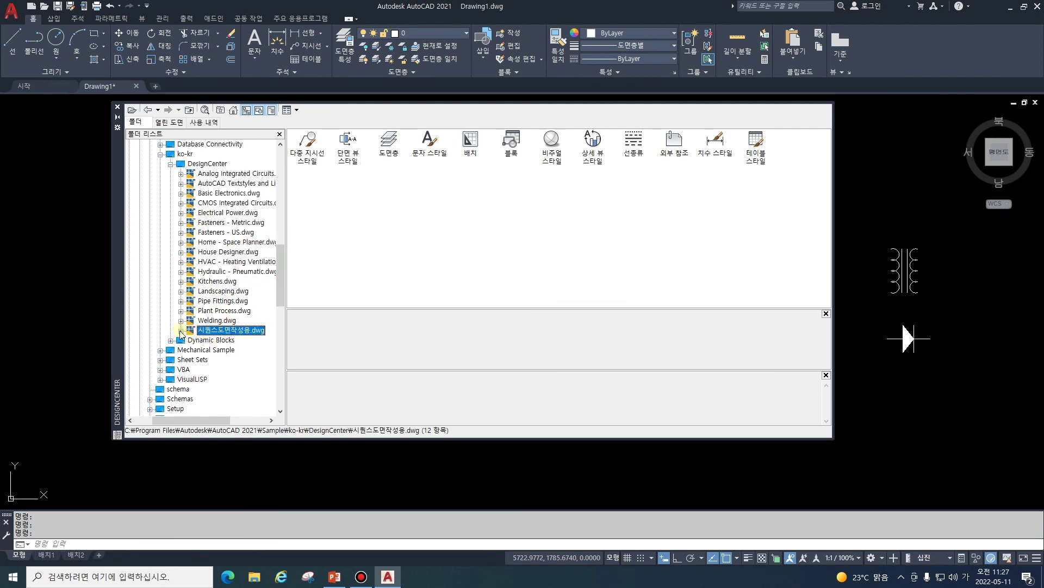
pyautogui.click(181, 330)
pyautogui.moveTo(279, 274); pyautogui.dragTo(284, 298)
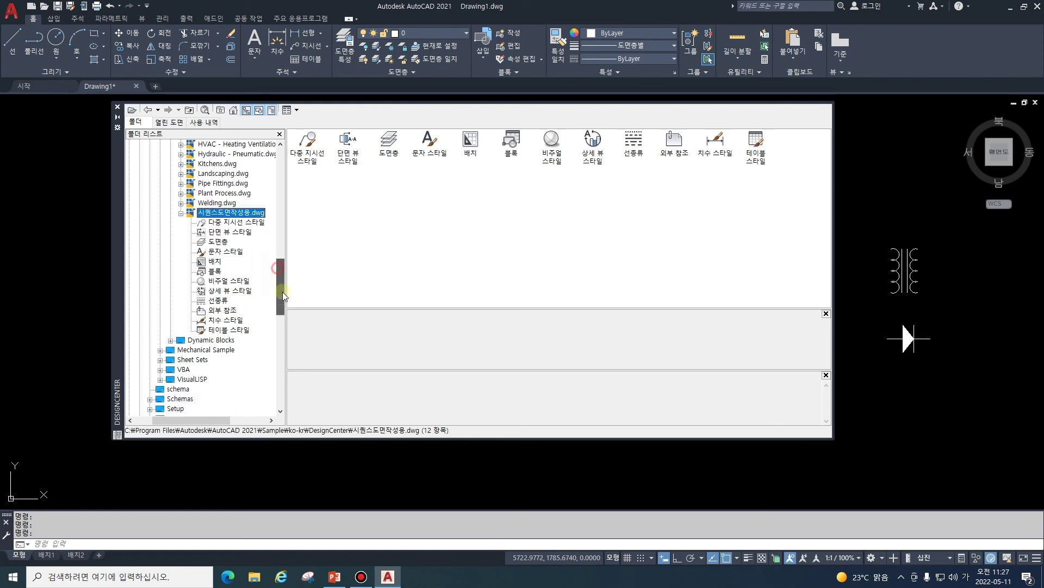
pyautogui.click(212, 202)
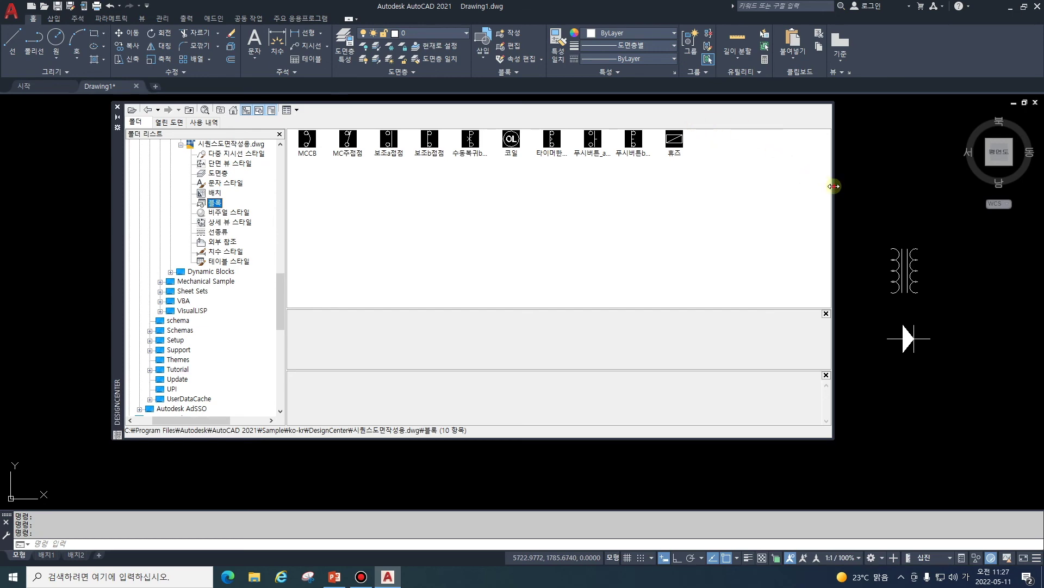
pyautogui.moveTo(832, 188); pyautogui.dragTo(665, 196)
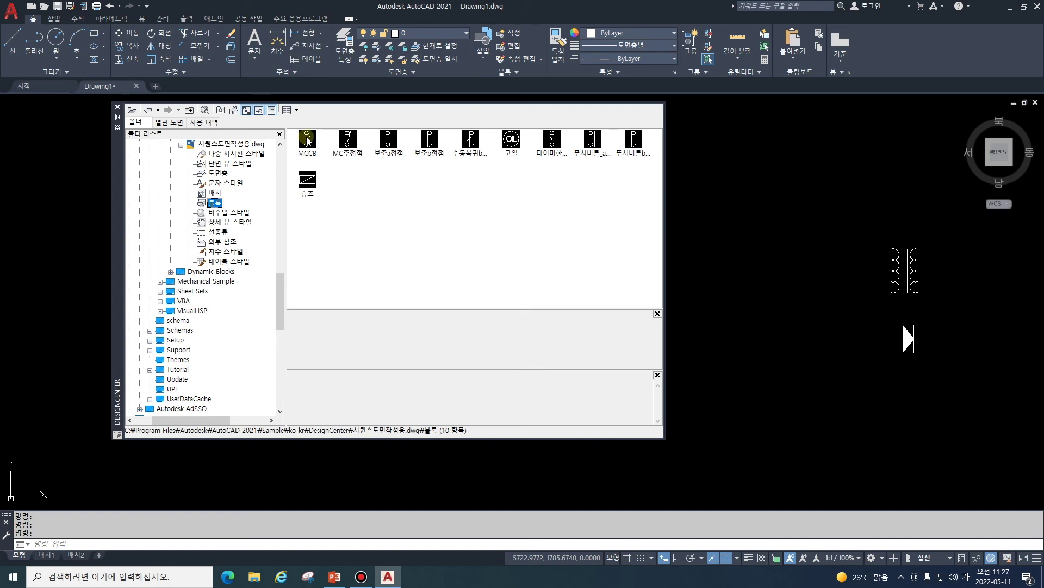
# Step: Place MCCB, MC주접점 above it, 보조a접점 to its left, and 수동복귀b contact below
pyautogui.moveTo(307, 140); pyautogui.dragTo(775, 245)
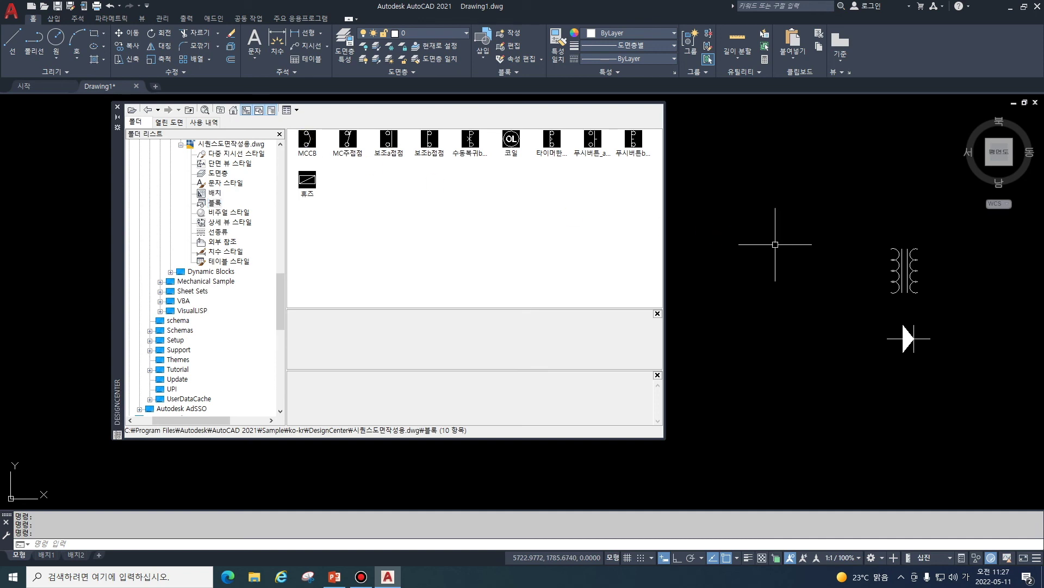
pyautogui.click(308, 140)
pyautogui.moveTo(308, 139); pyautogui.dragTo(770, 245)
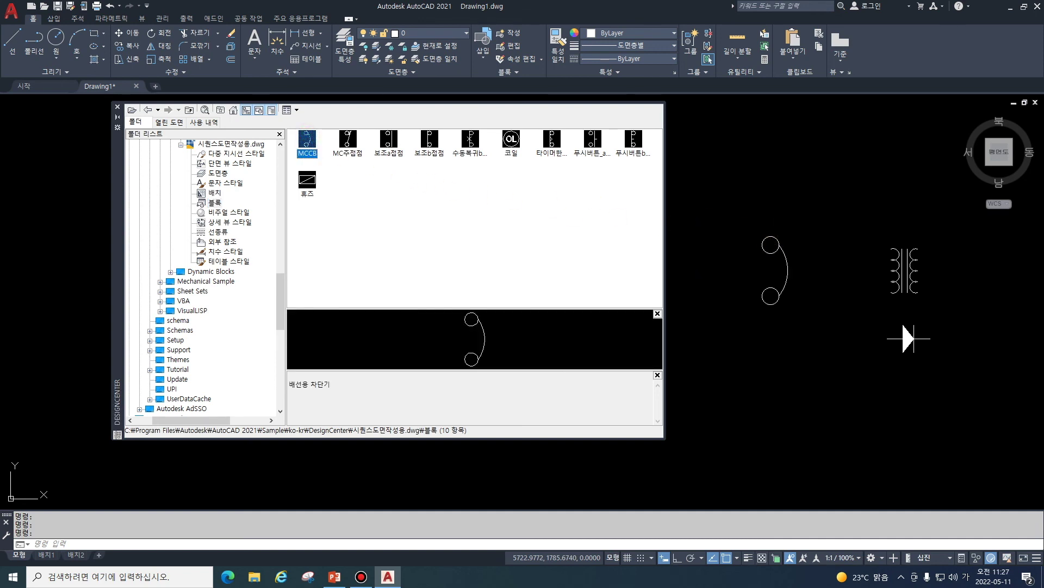
pyautogui.moveTo(348, 139); pyautogui.dragTo(766, 156)
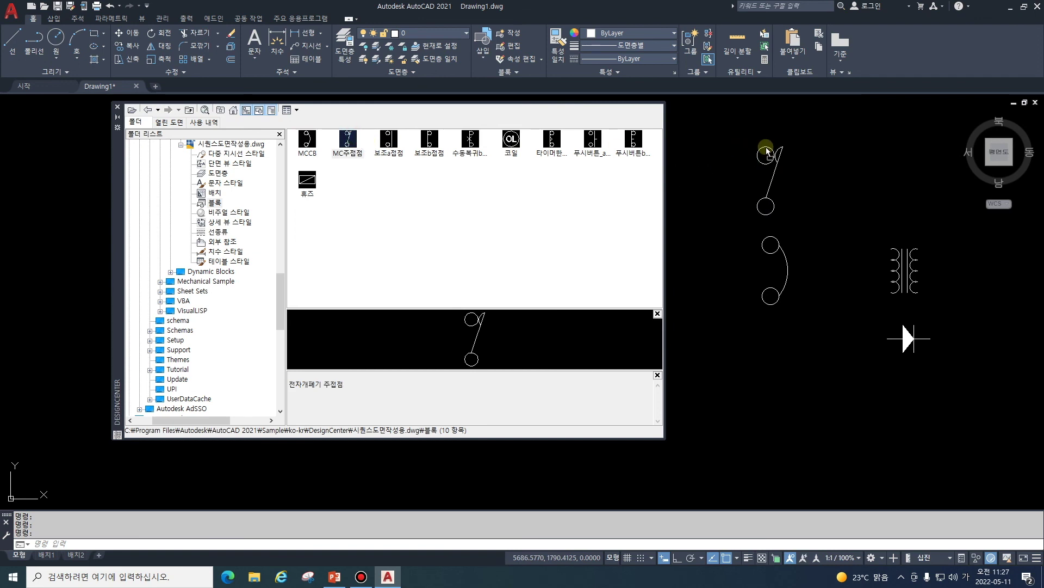
pyautogui.moveTo(395, 143); pyautogui.dragTo(720, 256)
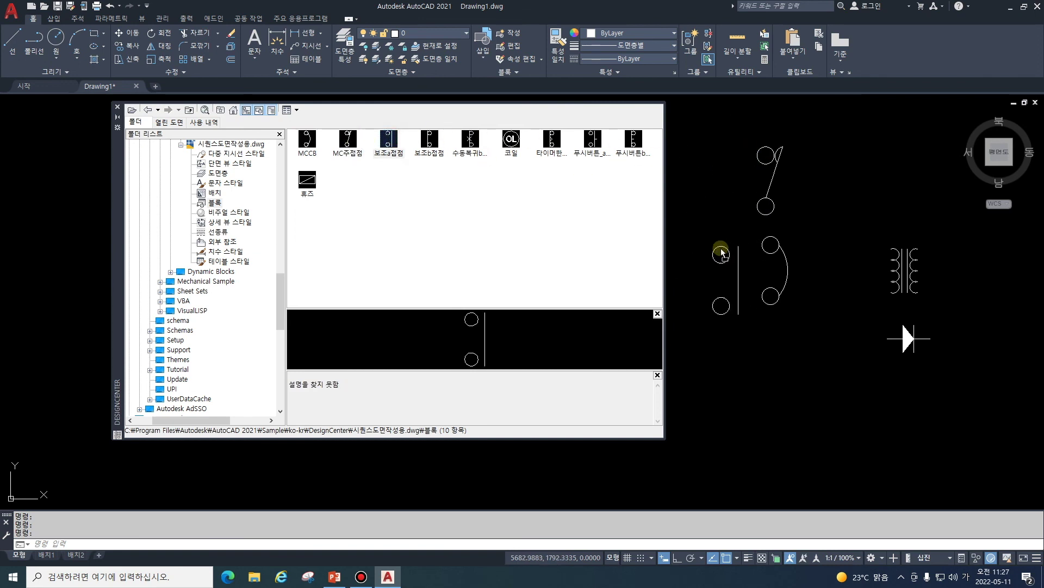
pyautogui.click(477, 146)
pyautogui.moveTo(478, 146); pyautogui.dragTo(762, 344)
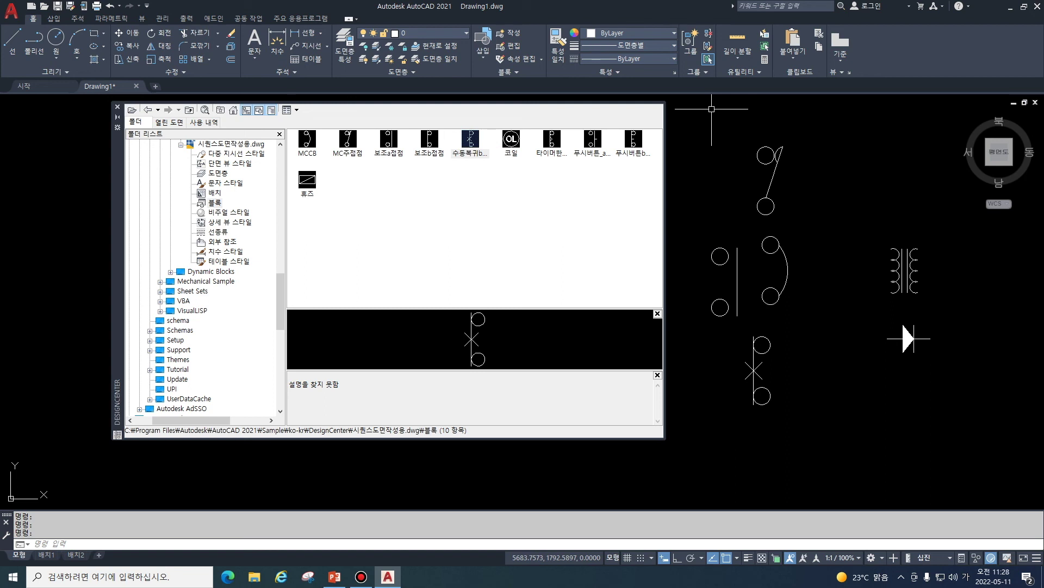
# Step: Drag the center and dim layers from 시퀀스도면작성용.dwg's 6 layers, verifying via the Layer dropdown
pyautogui.click(223, 173)
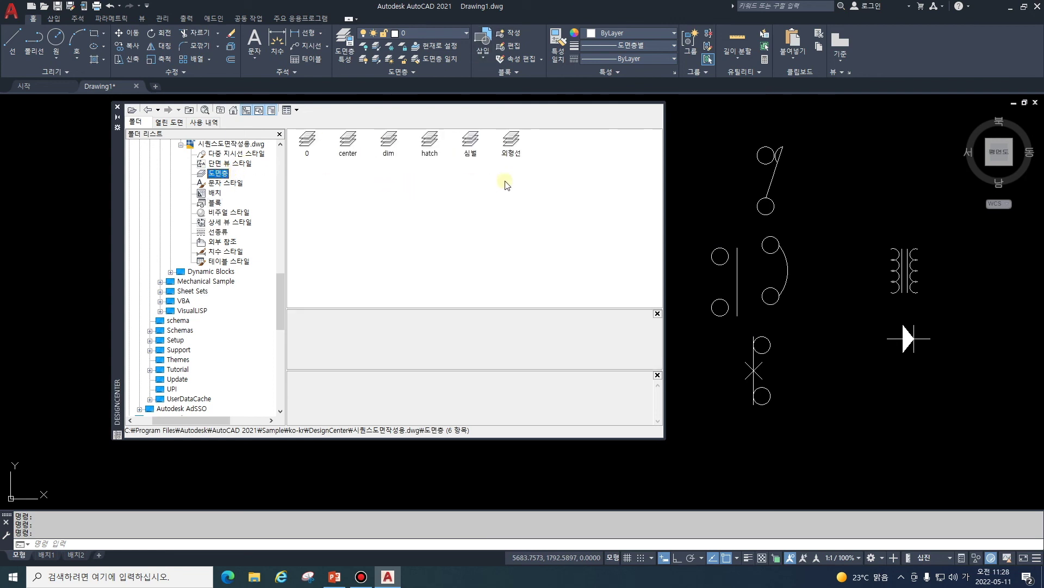
pyautogui.click(465, 33)
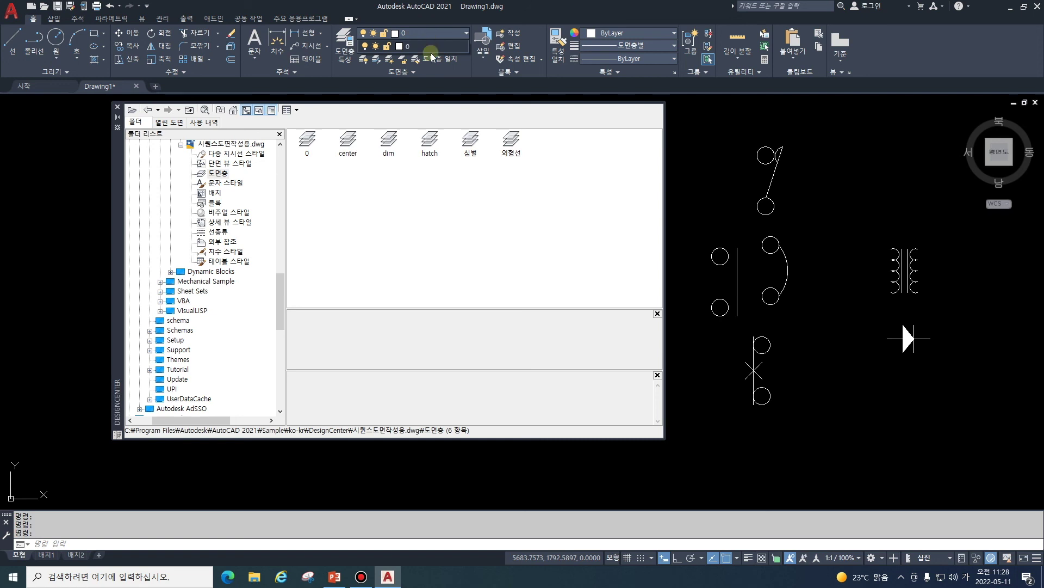
pyautogui.click(433, 146)
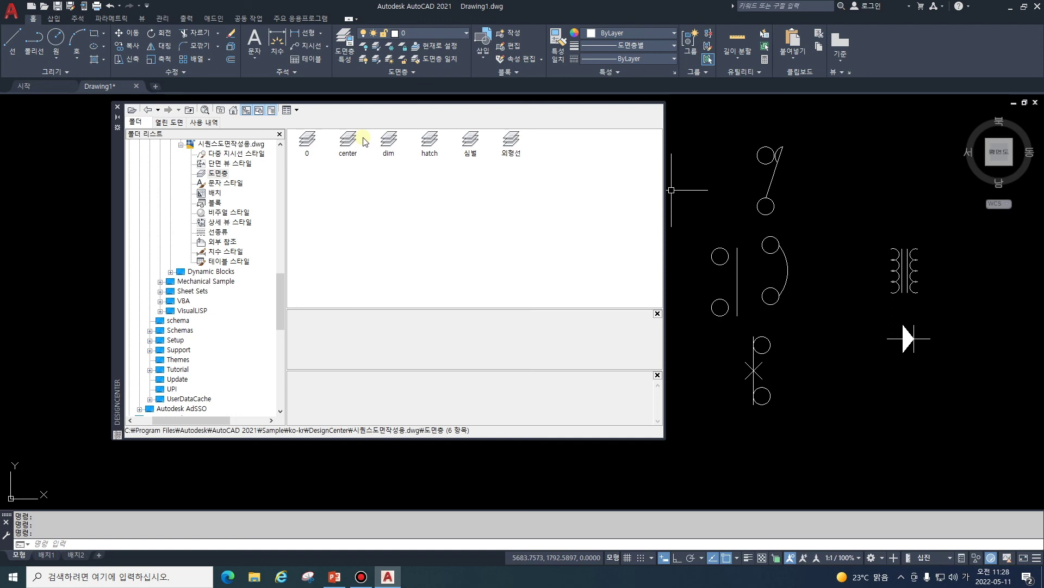
pyautogui.click(347, 141)
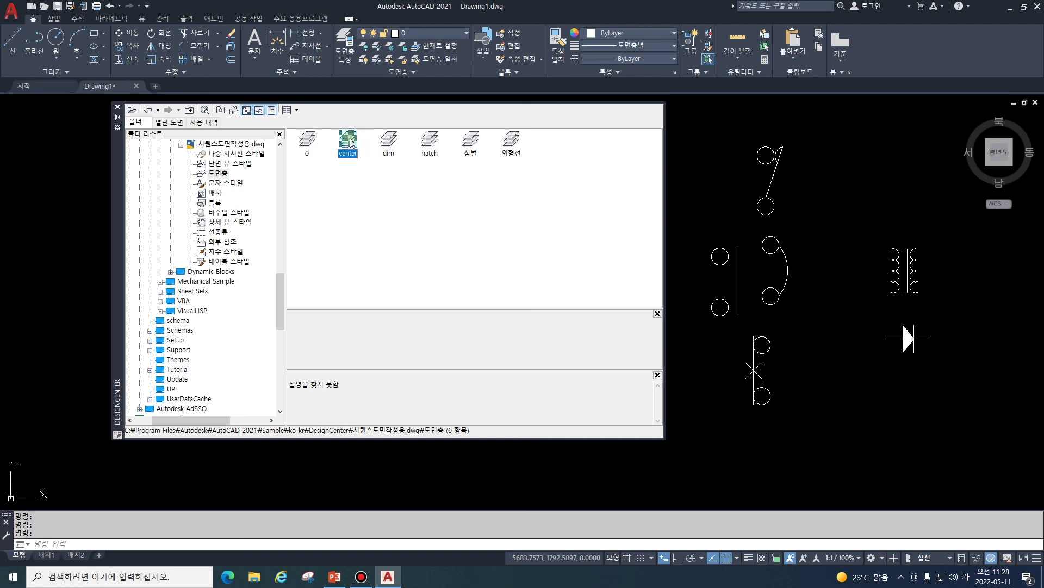
pyautogui.moveTo(353, 134); pyautogui.dragTo(837, 166)
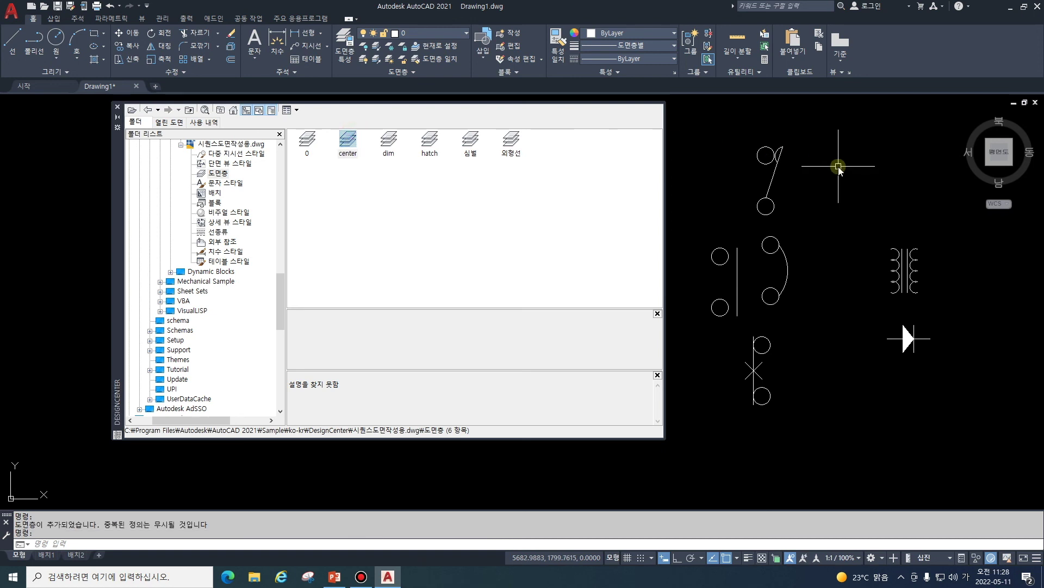
pyautogui.click(463, 35)
pyautogui.moveTo(389, 143); pyautogui.dragTo(759, 180)
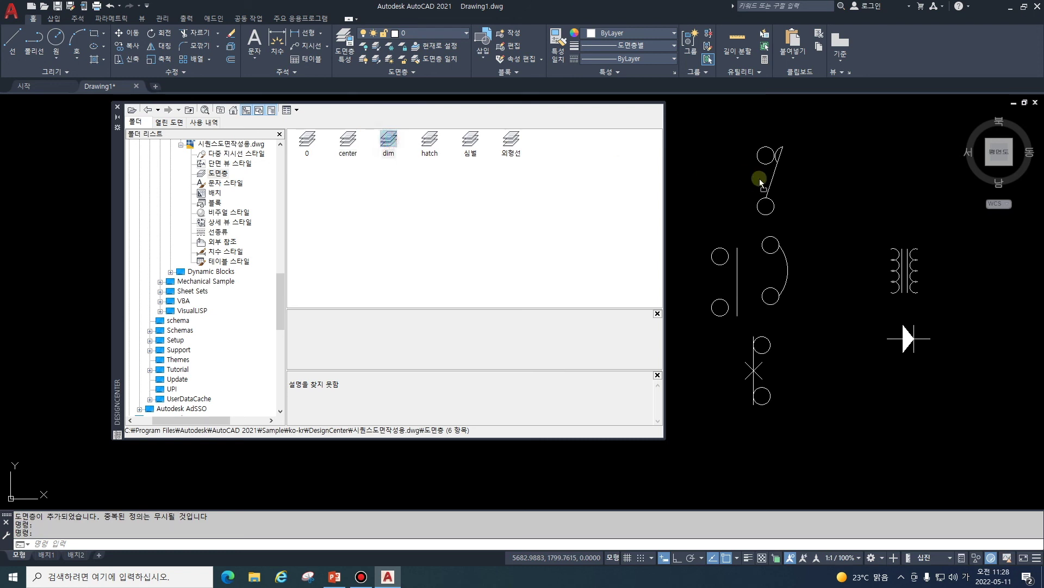
# Step: Copy the hatch, 심벌 and 외형선 layers into Drawing1, then list the source's five text styles
pyautogui.click(466, 33)
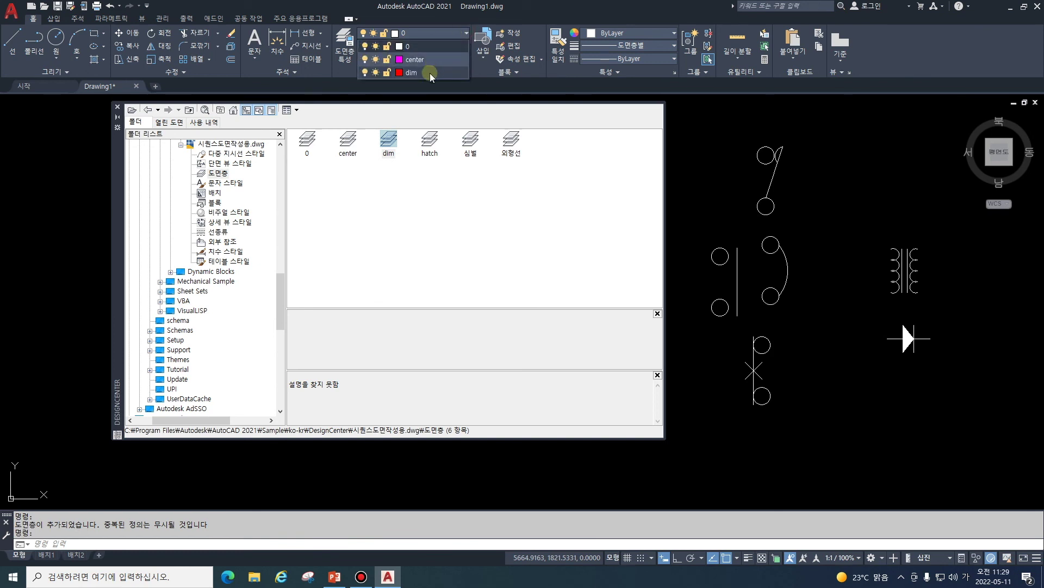
pyautogui.moveTo(430, 139); pyautogui.dragTo(762, 177)
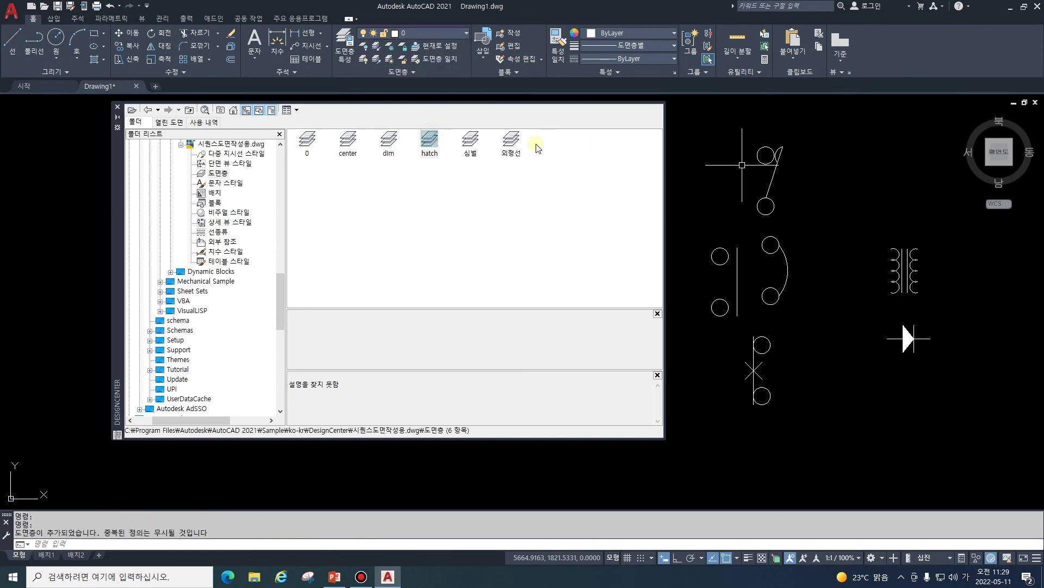
pyautogui.moveTo(470, 139); pyautogui.dragTo(808, 217)
pyautogui.moveTo(511, 139); pyautogui.dragTo(821, 195)
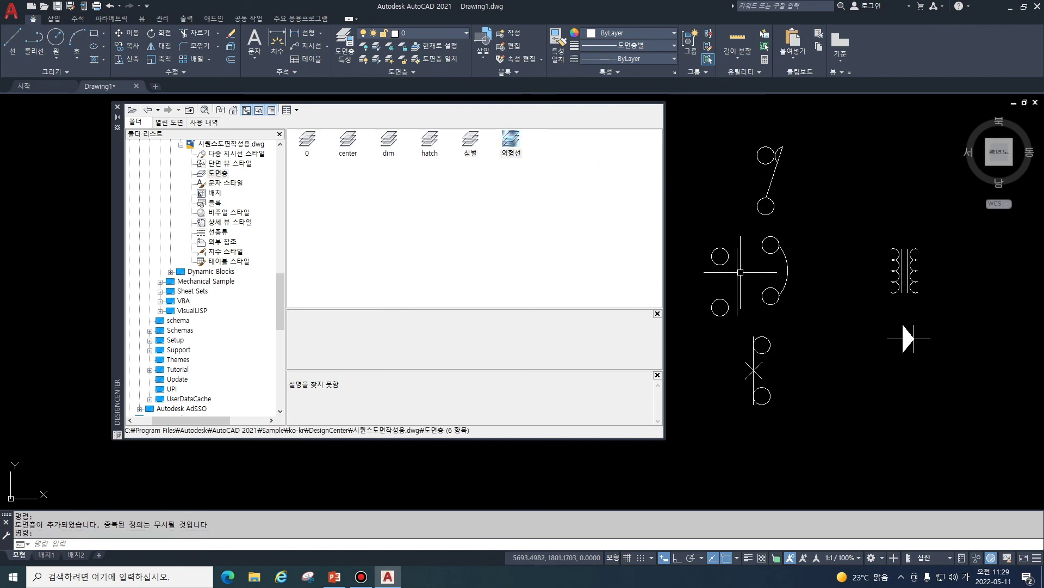
pyautogui.click(467, 33)
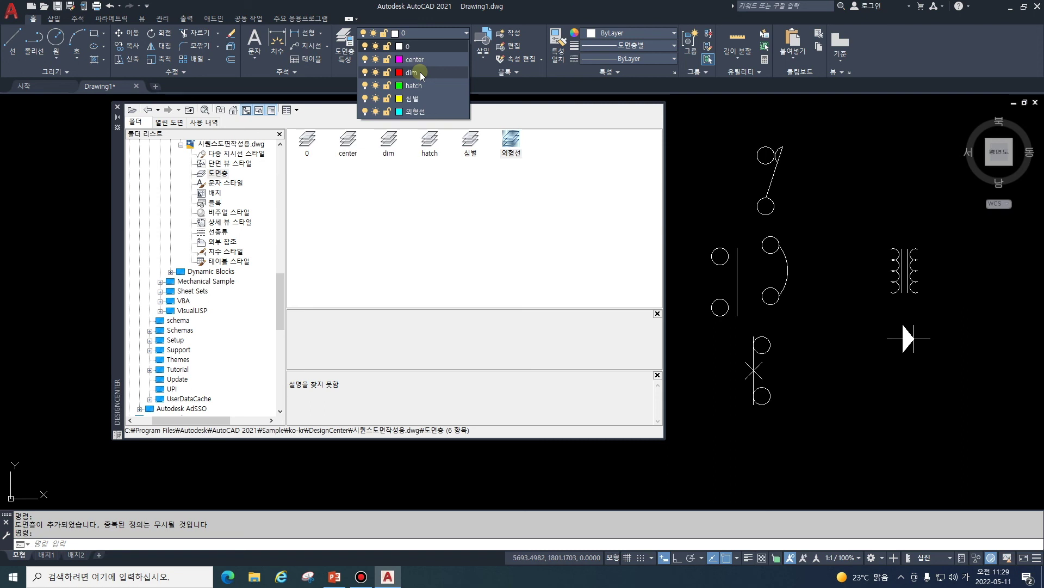
pyautogui.click(226, 182)
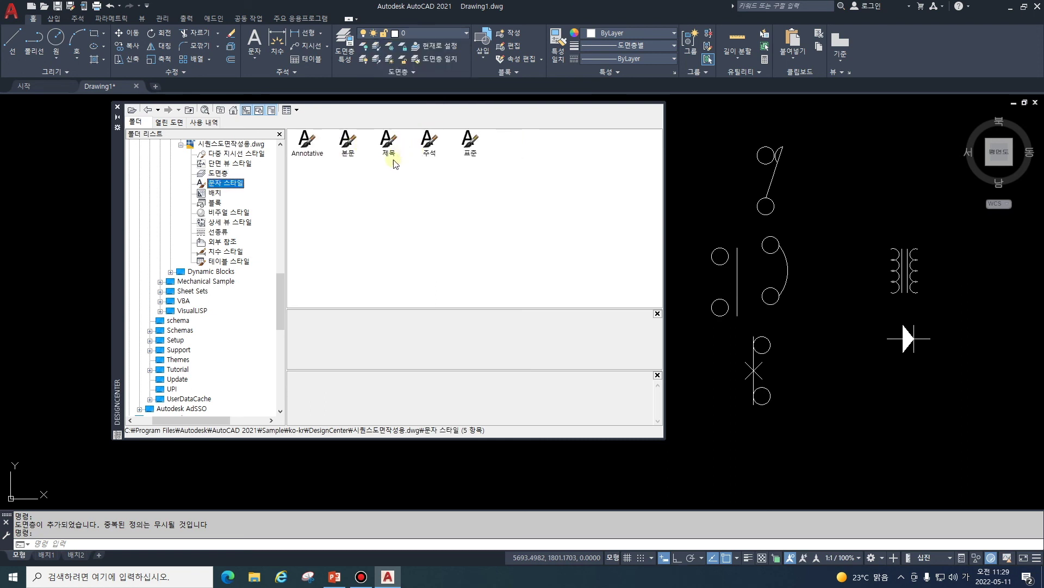
# Step: Copy the 본문 and 제목 text styles into Drawing1 and confirm them in the Text Style list
pyautogui.click(349, 143)
pyautogui.moveTo(348, 142); pyautogui.dragTo(819, 168)
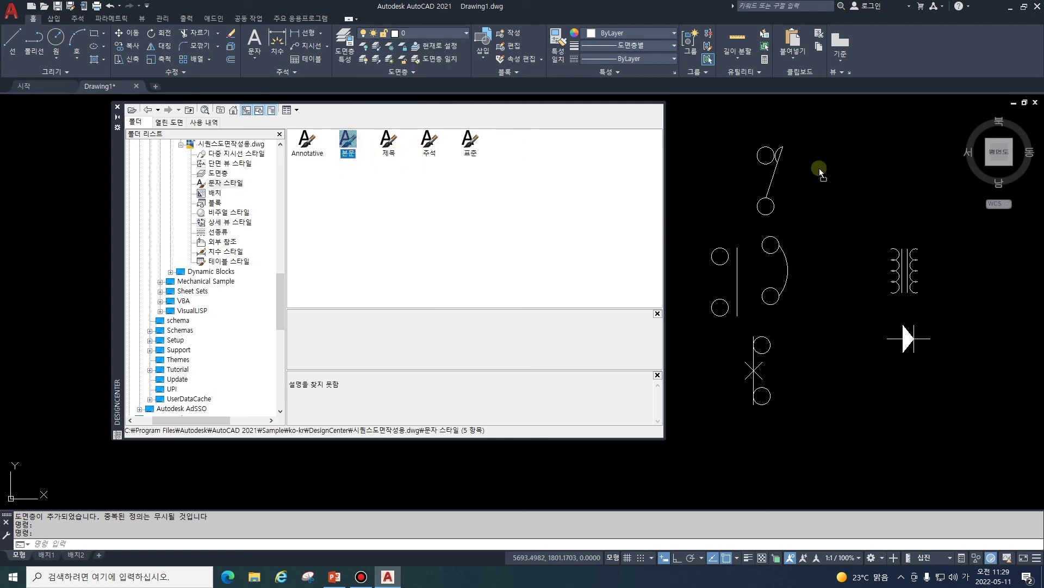
pyautogui.moveTo(388, 142); pyautogui.dragTo(851, 204)
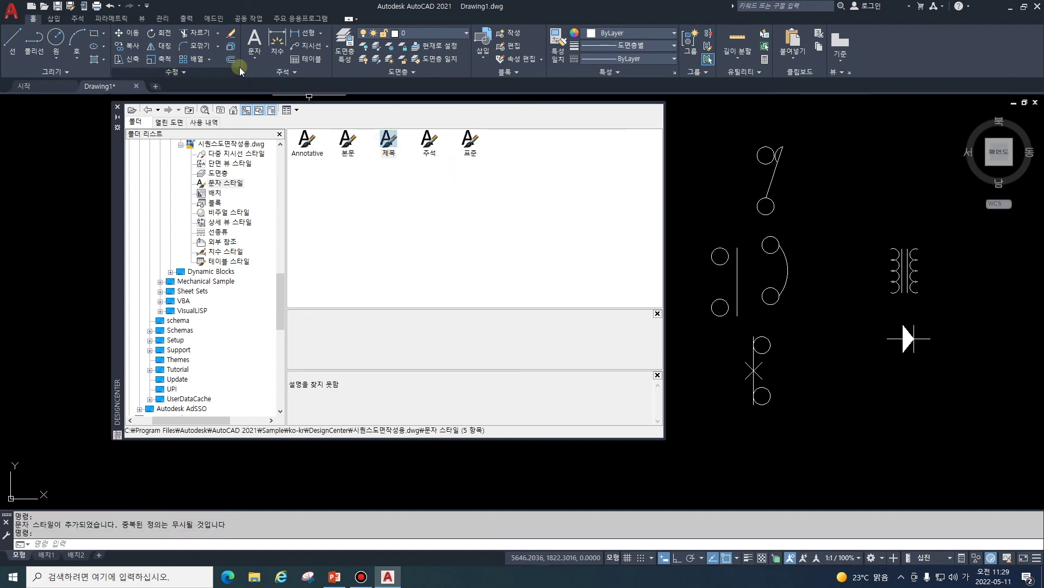
pyautogui.click(292, 72)
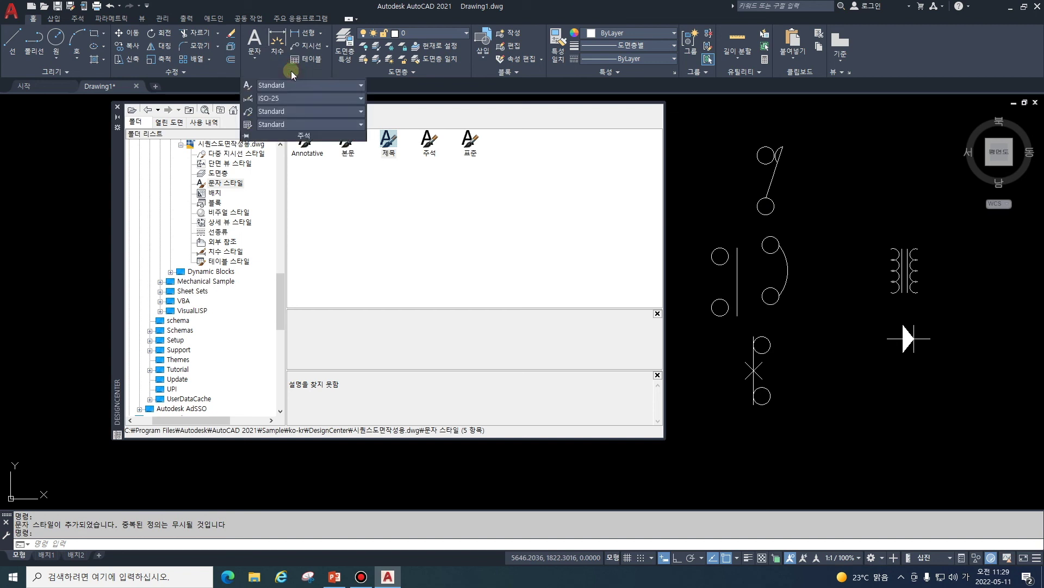
pyautogui.click(304, 85)
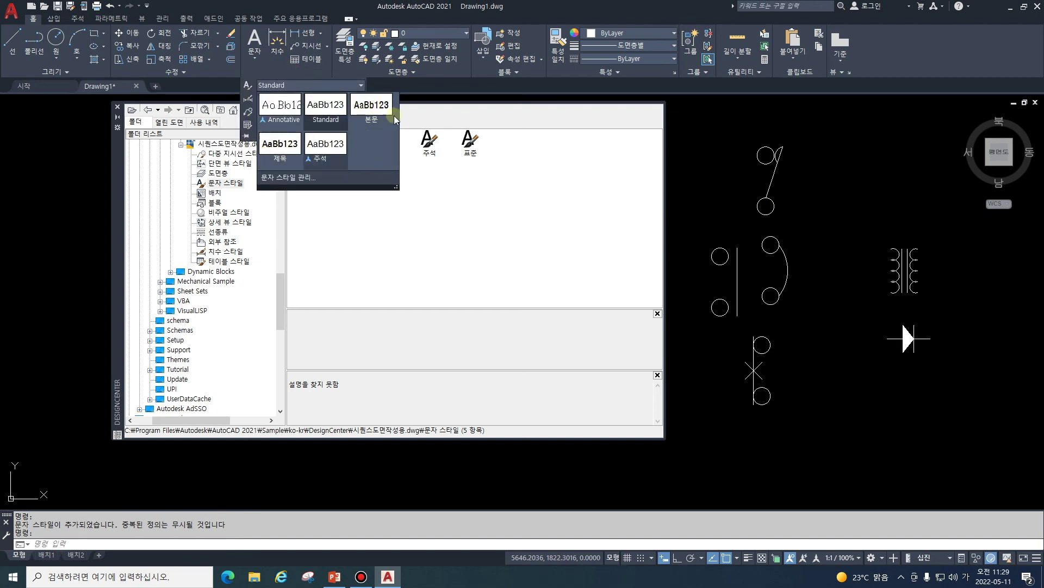
pyautogui.click(834, 204)
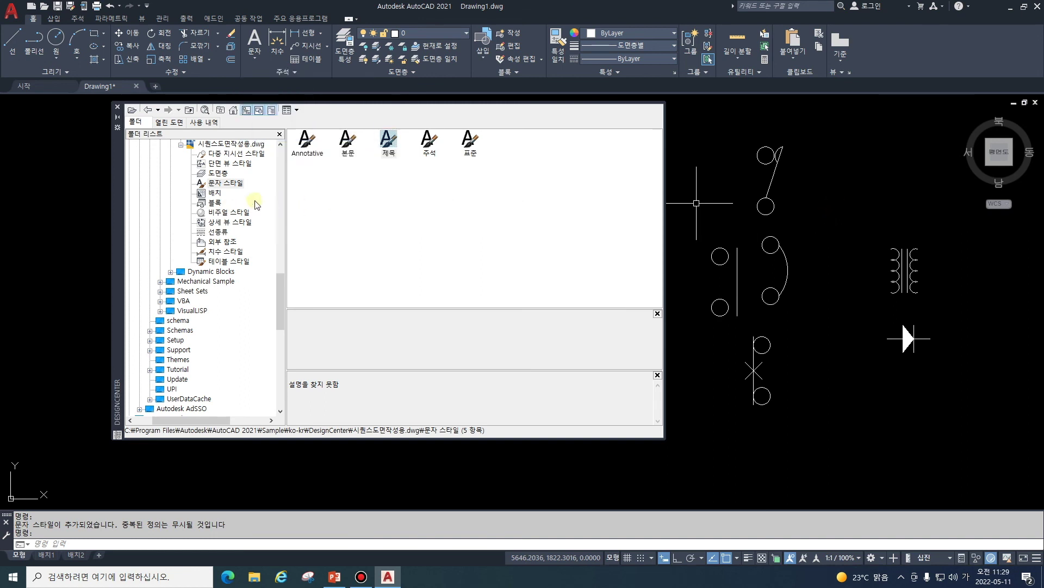